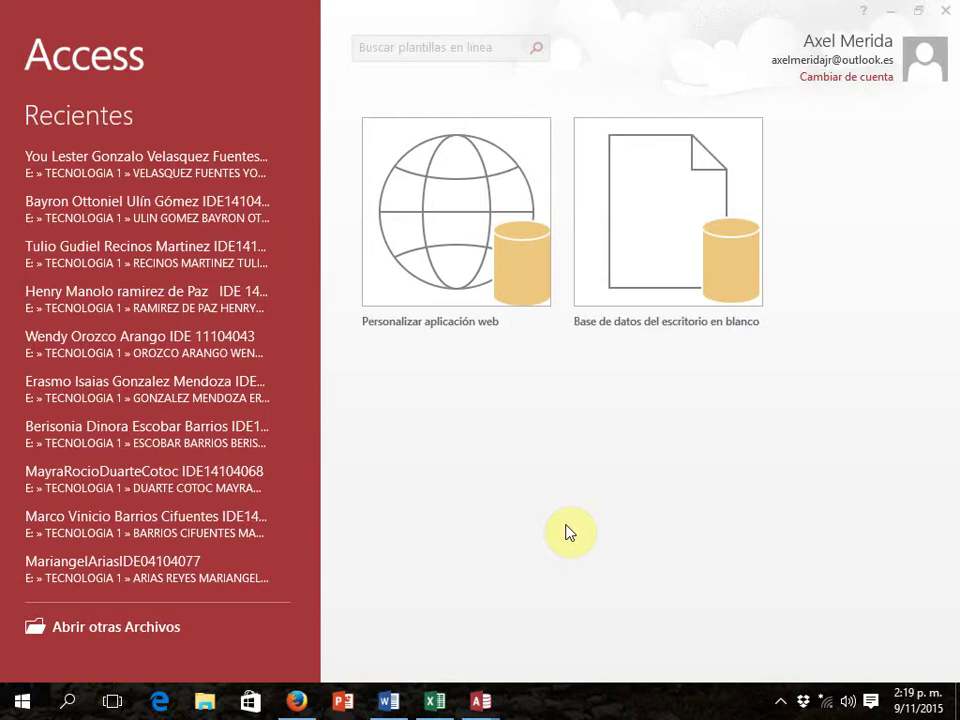
Start a blank desktop database and name the file "Sistema de Logística y proveeduría"
left_click(643, 237)
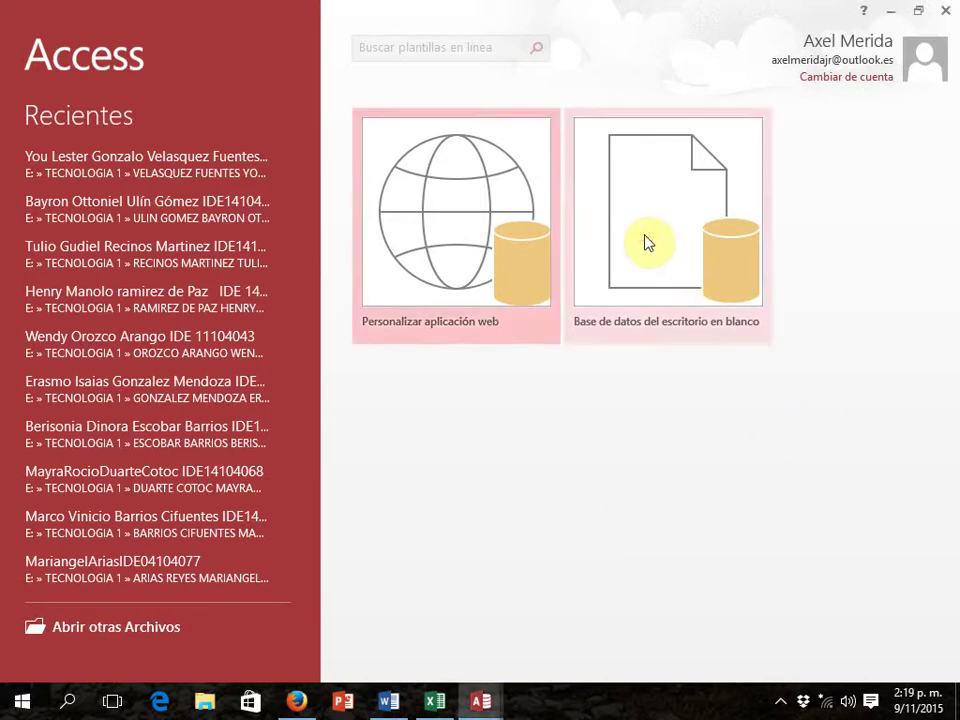
left_click(645, 240)
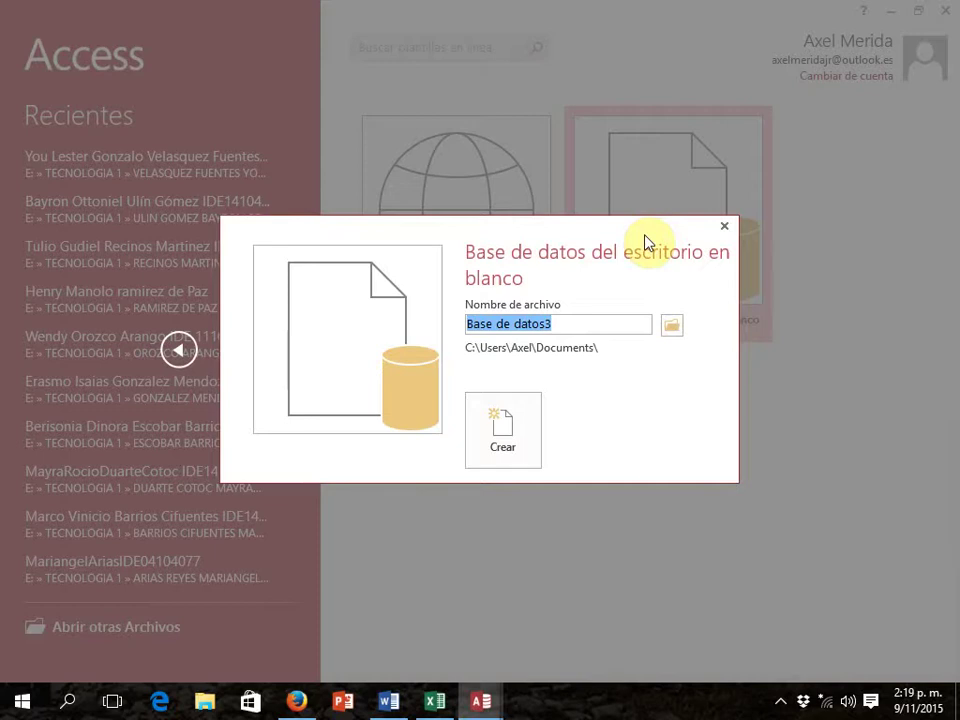
type("Si")
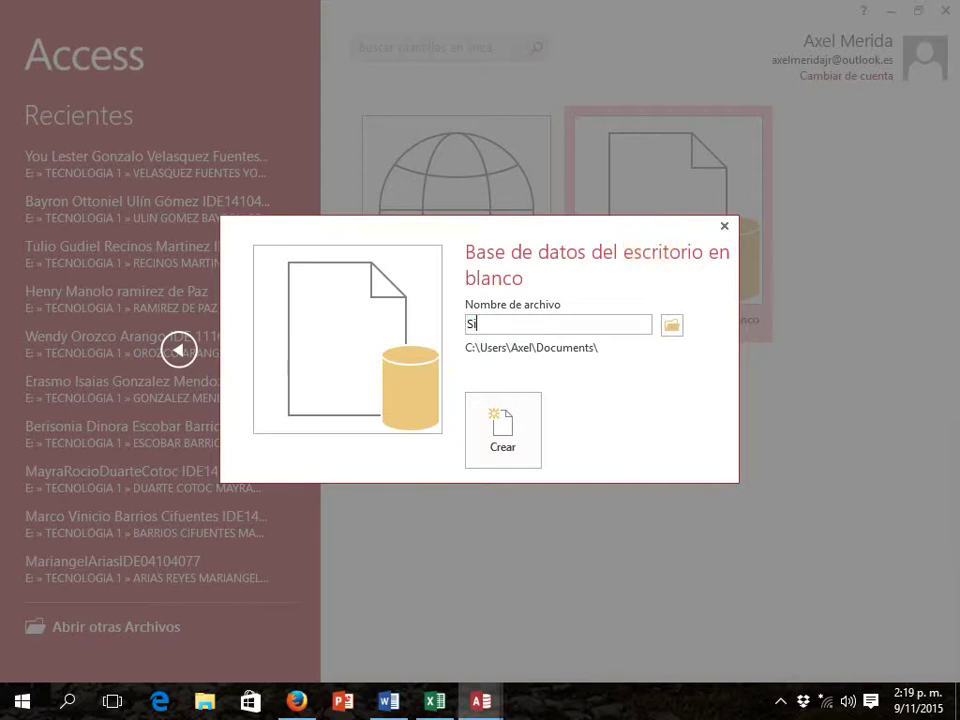
type("stema de Logística y p")
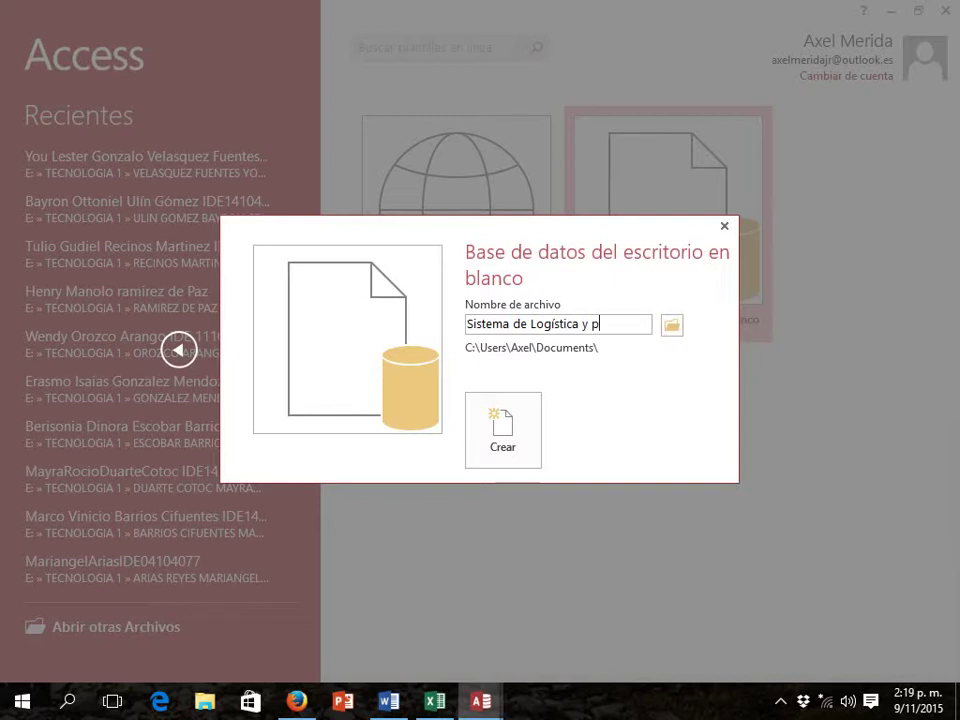
type("roveeduri")
type("a")
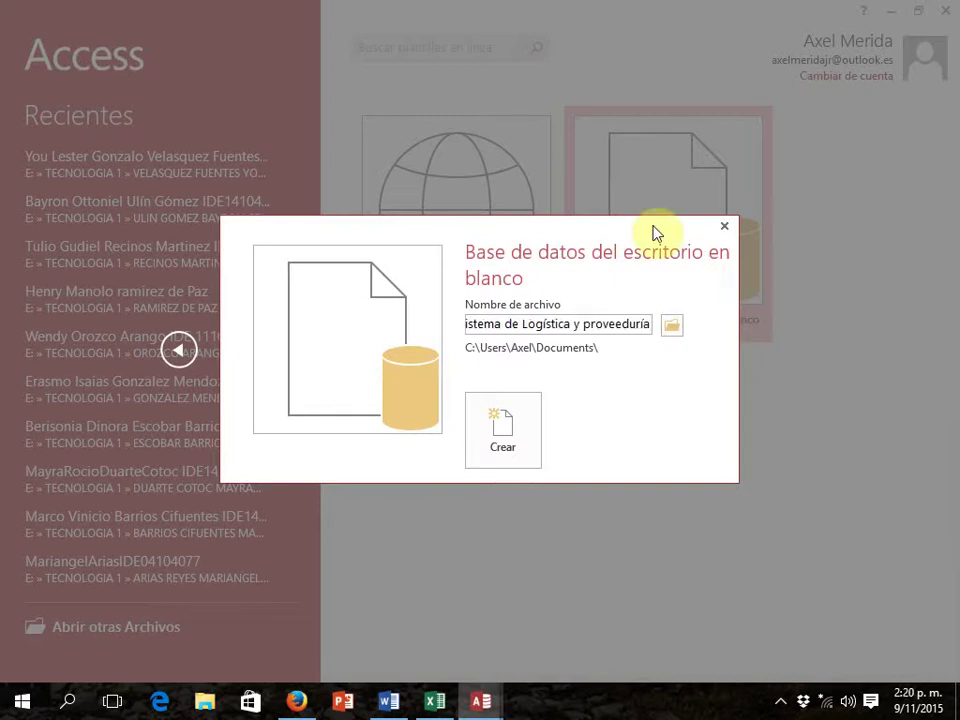
Set the Desktop (Escritorio) as the database's save location and create the database
left_click(677, 332)
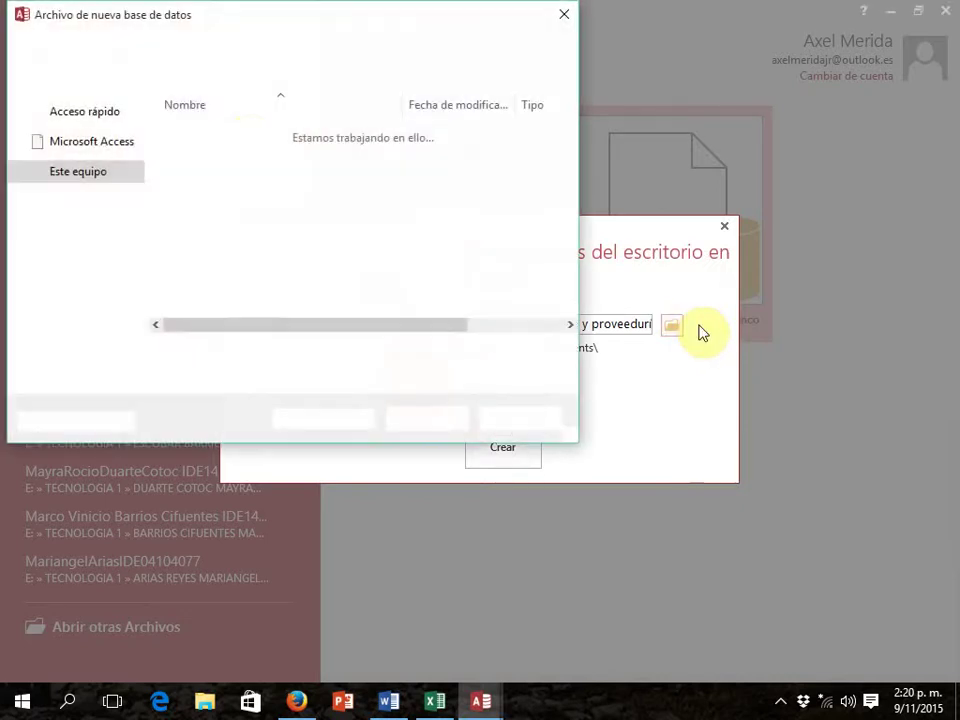
left_click_drag(133, 186, 133, 133)
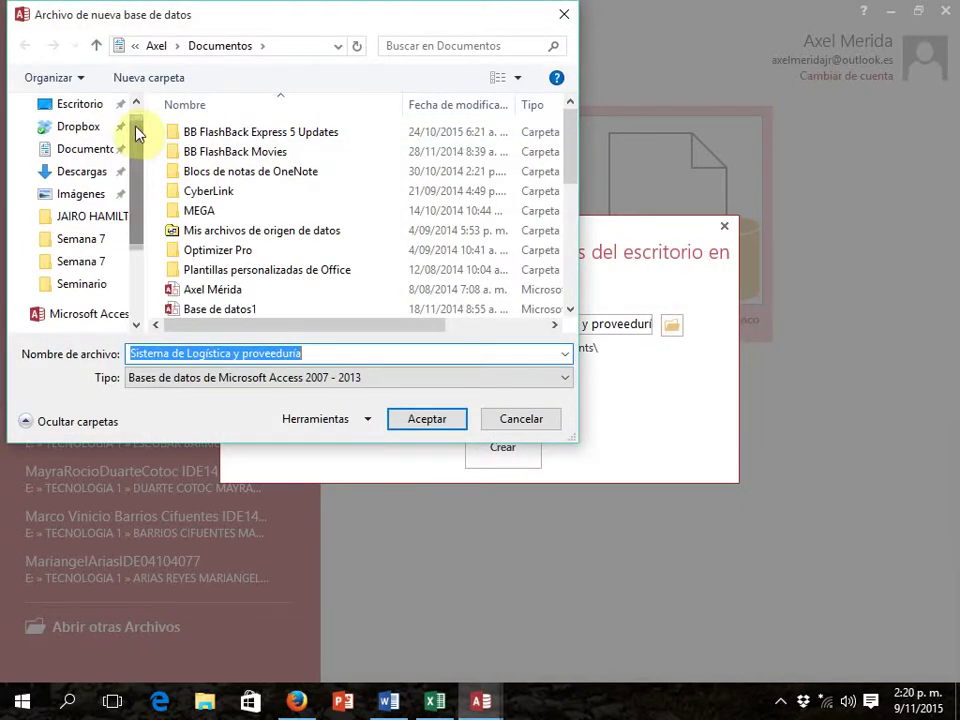
left_click(81, 106)
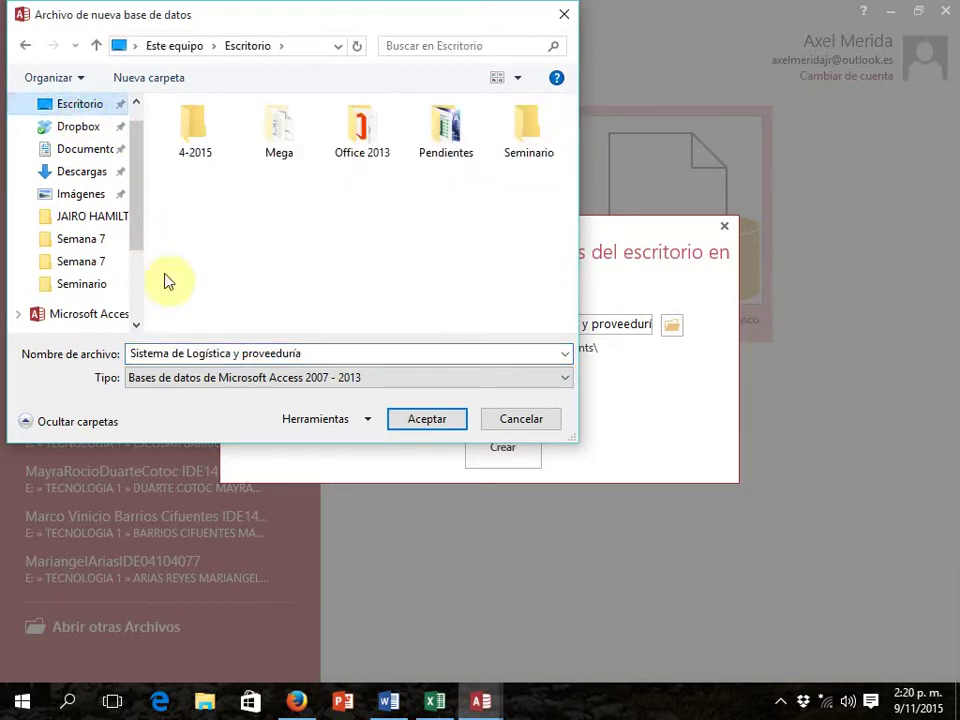
left_click(445, 428)
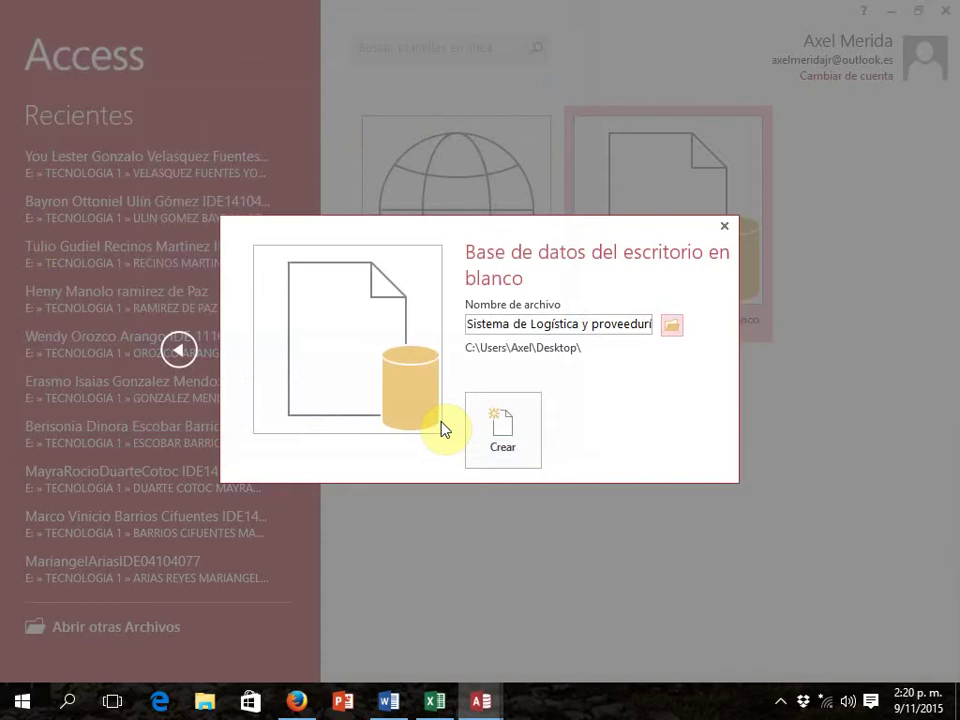
left_click(503, 452)
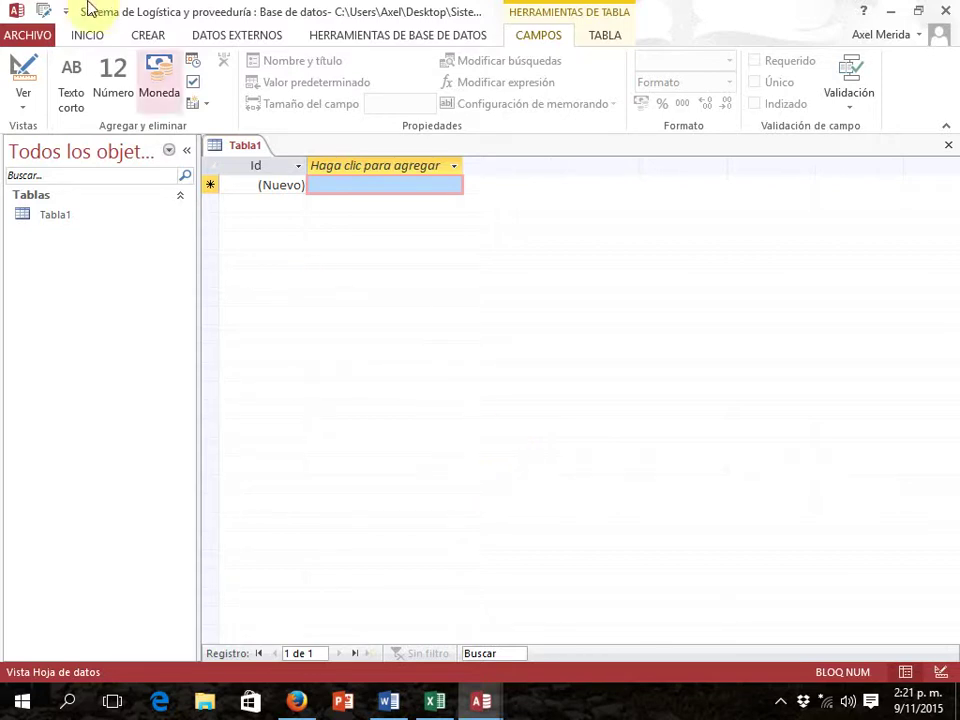
left_click(86, 37)
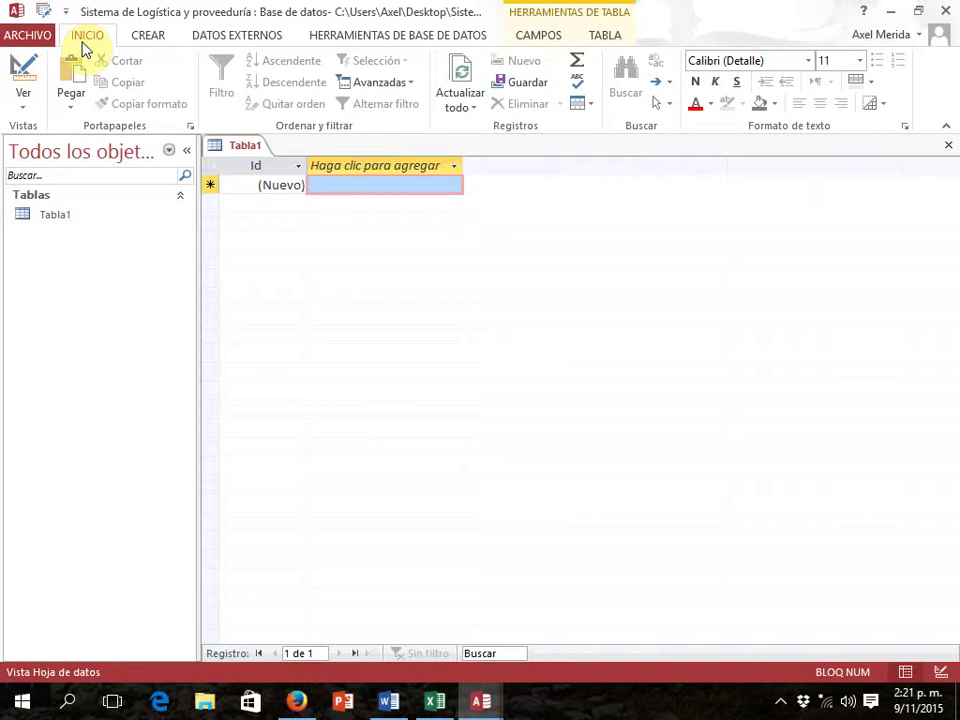
left_click(401, 40)
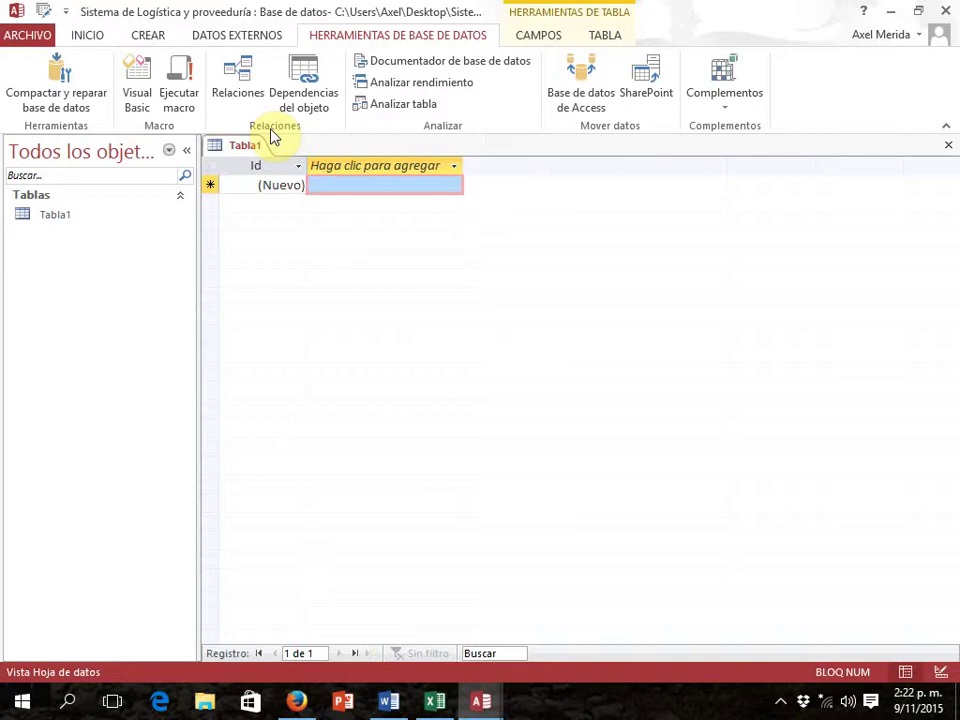
Switch to Word to view the entity-relationship diagram, and return to the Access database
key("alt+Tab")
key("alt+Tab")
key("alt+Tab")
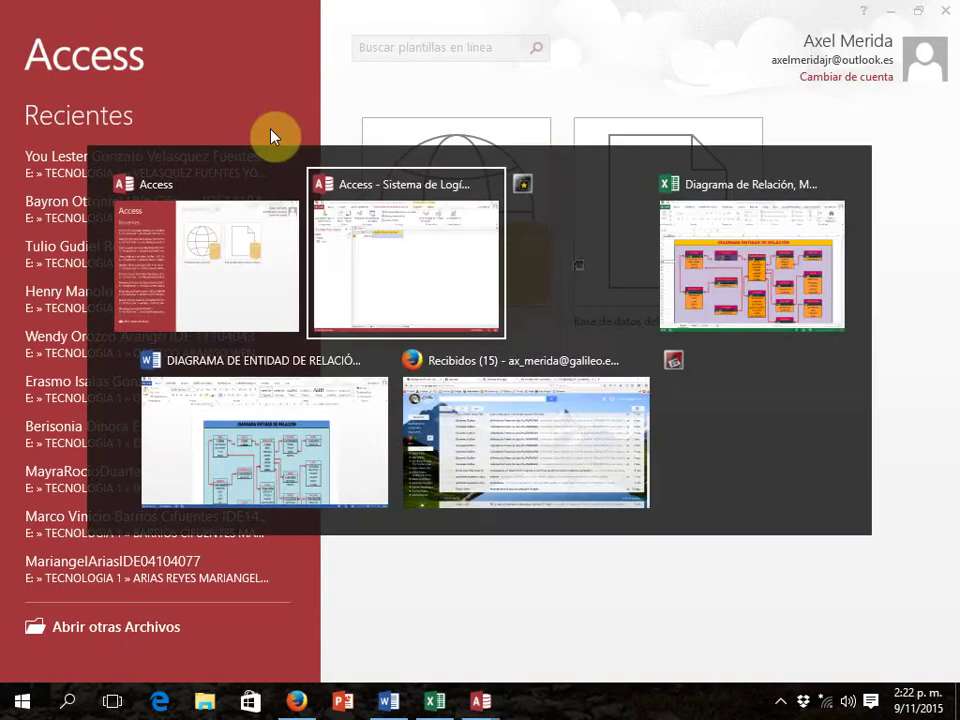
key("alt+Tab")
key("alt+Tab")
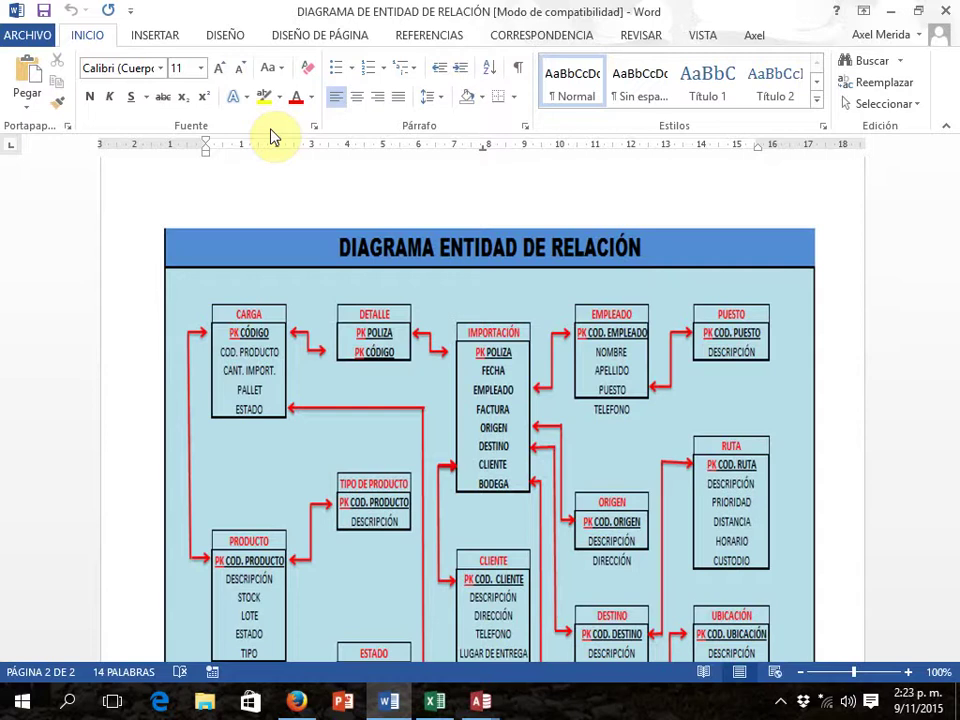
key("alt+Tab")
key("alt+Tab")
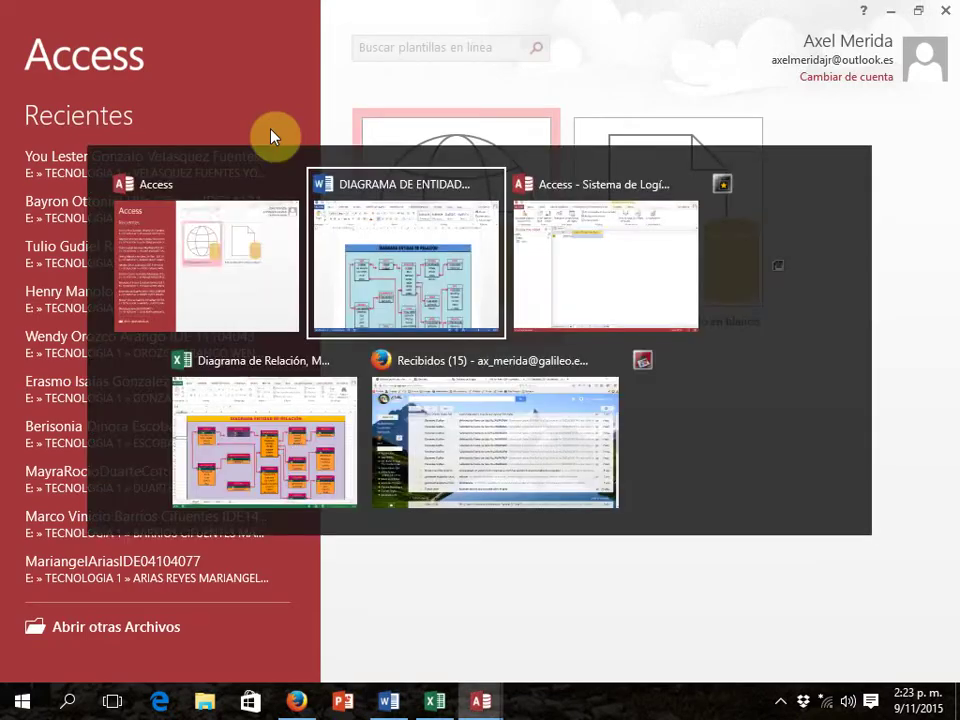
key("alt+Tab")
key("alt+Tab")
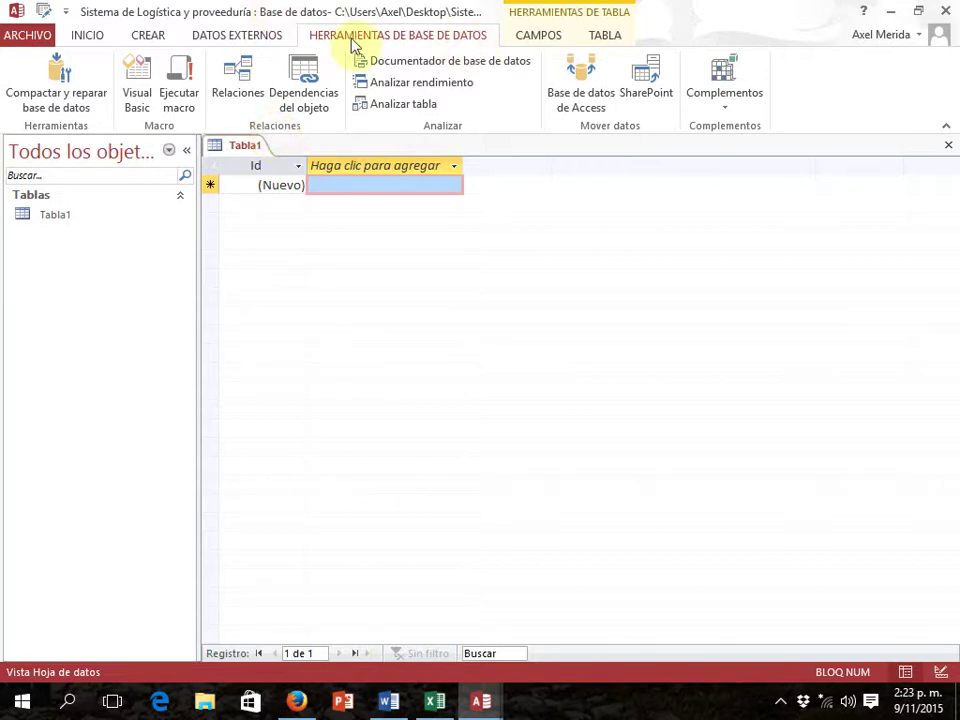
Switch Tabla1 to Design view and enter "Importaci" as the start of its table name
left_click(84, 37)
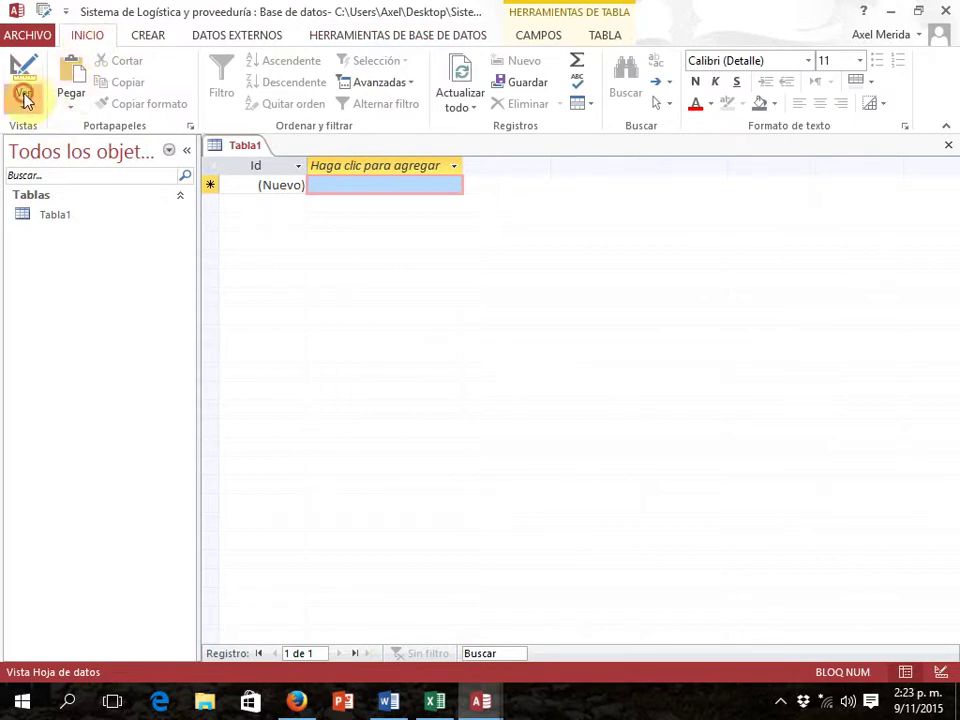
left_click(22, 96)
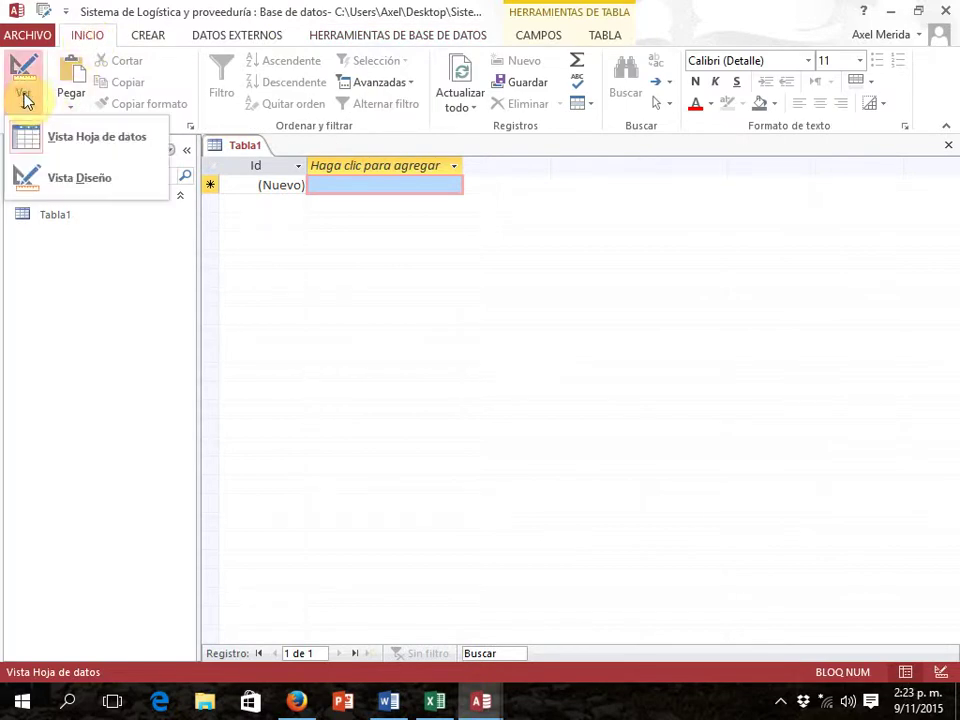
left_click(26, 181)
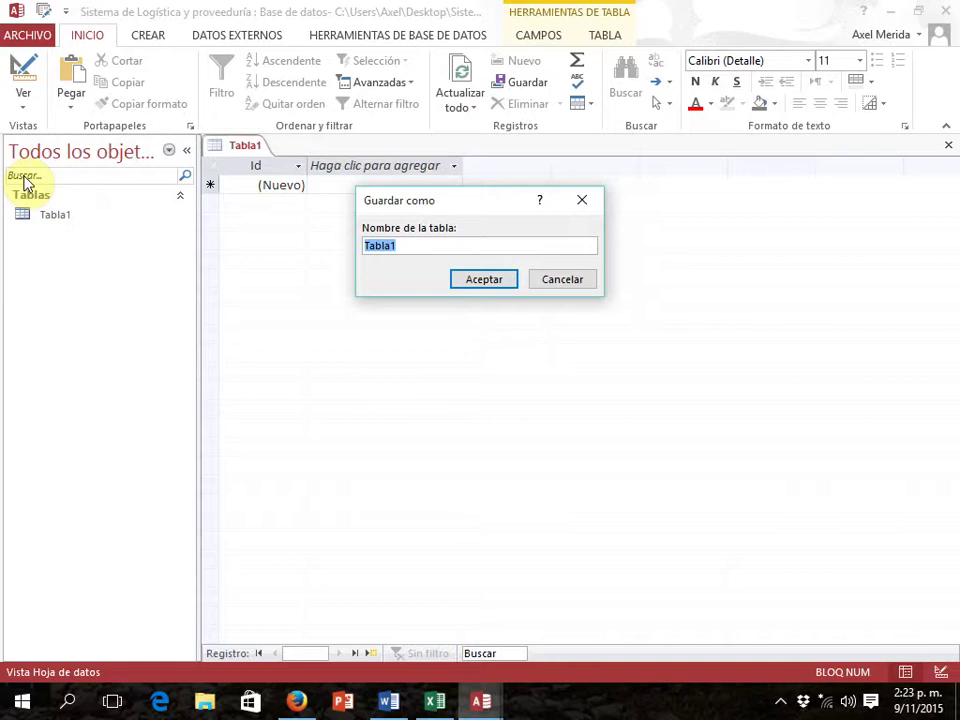
type("Im")
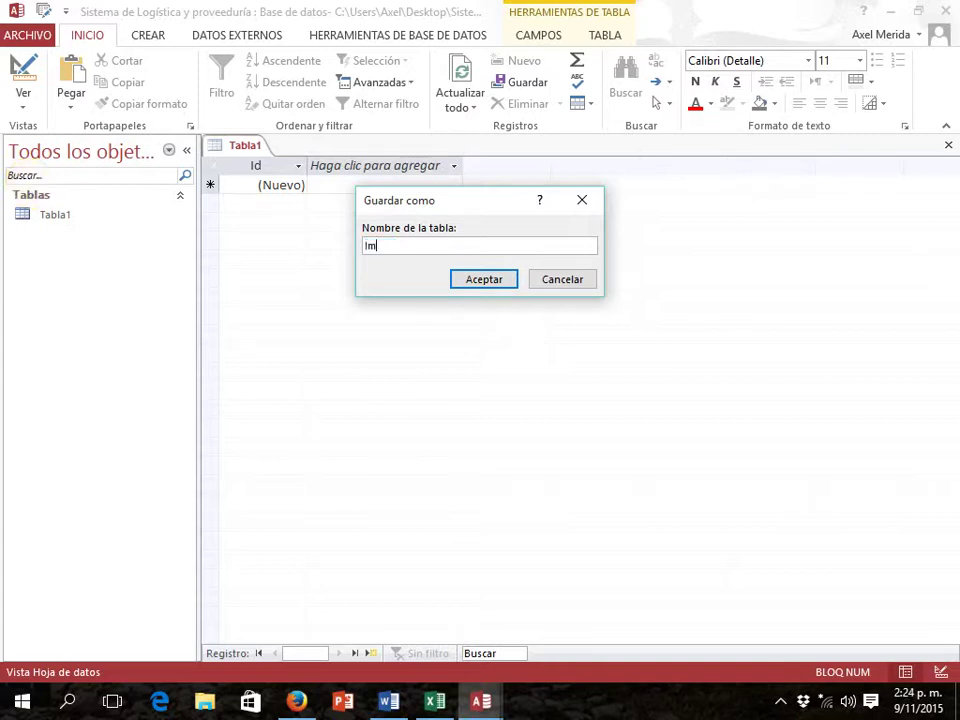
type("portaciones")
key("BackSpace")
key("BackSpace")
key("BackSpace")
key("BackSpace")
Check the entity-relationship diagram in the Excel workbook and return to the table naming dialog in Access
key("alt+Tab")
key("alt+Tab")
key("alt+Tab")
key("alt+Tab")
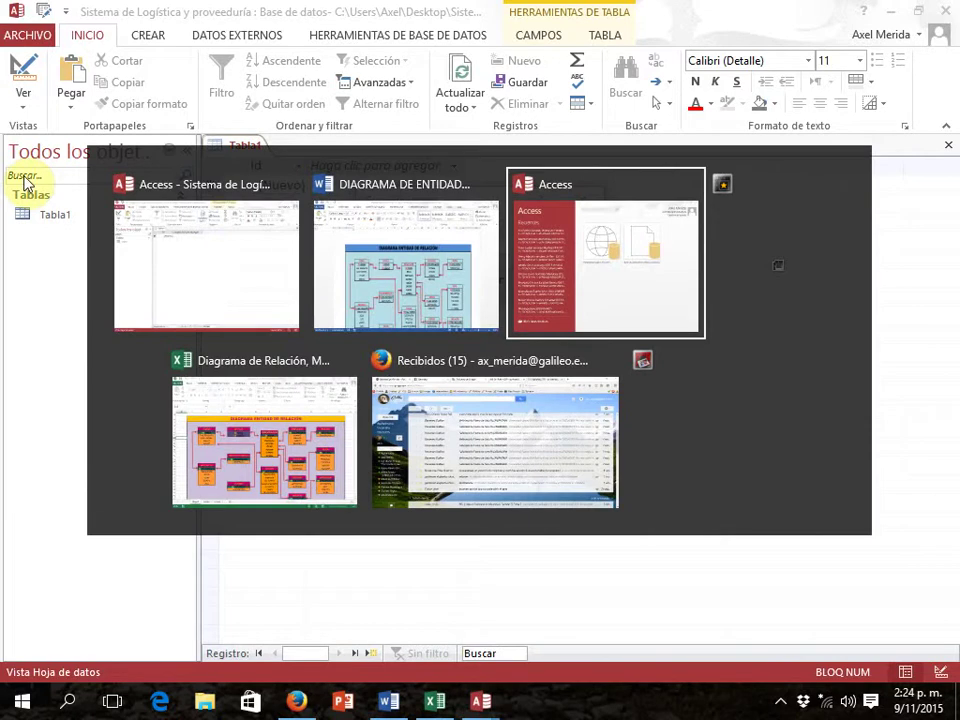
key("alt+Tab")
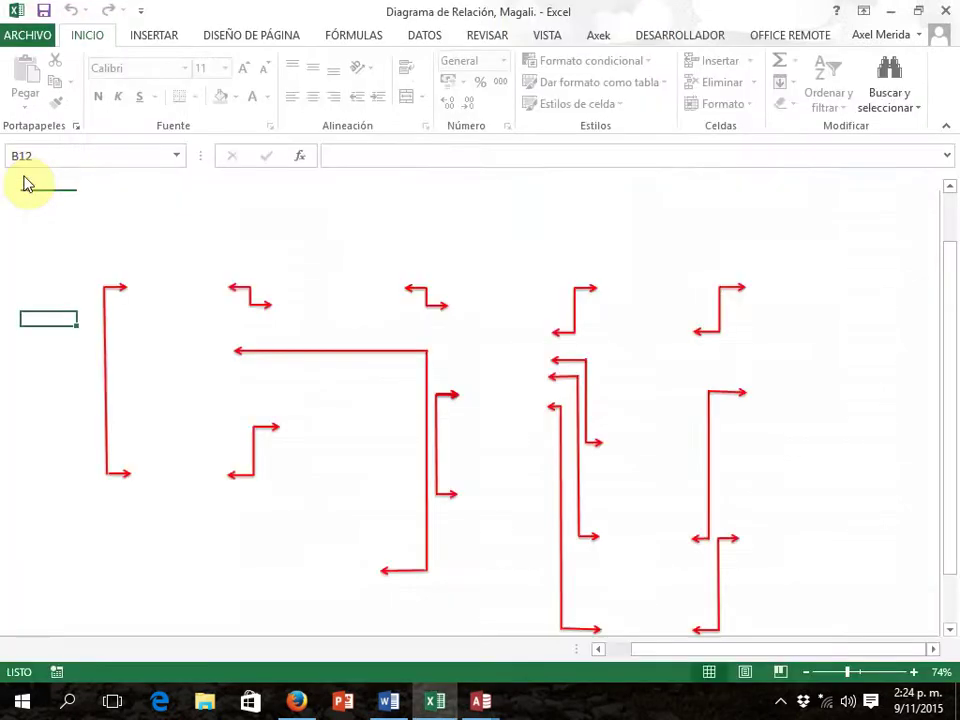
key("alt+Tab")
key("alt+Tab")
key("alt+Tab")
key("alt+Tab")
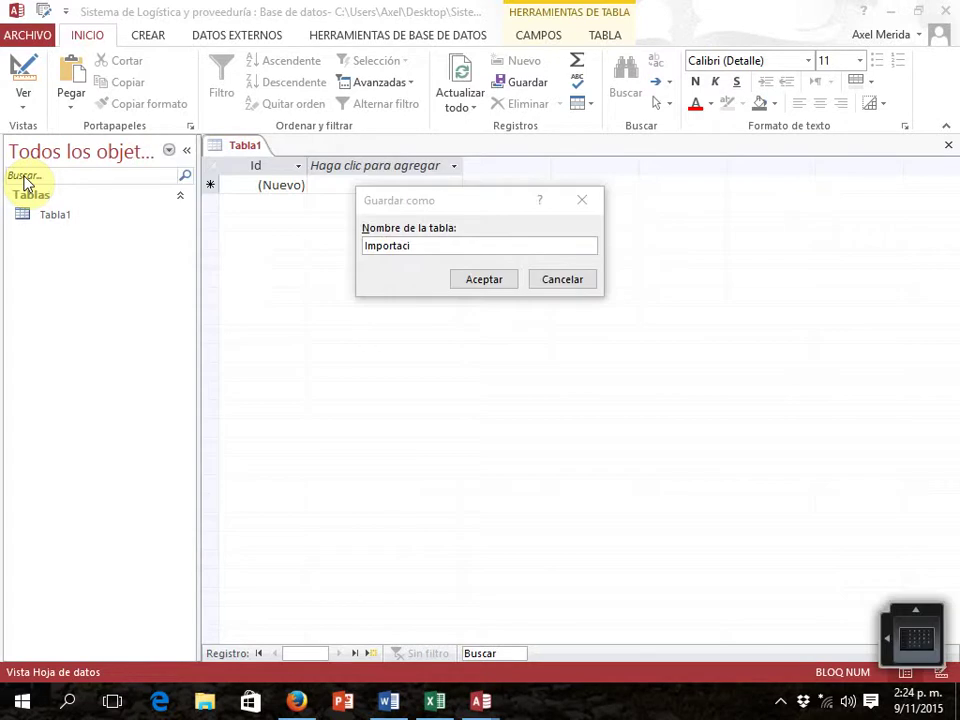
Complete the table name as "Importación" and save the table
left_click(413, 245)
type("ón")
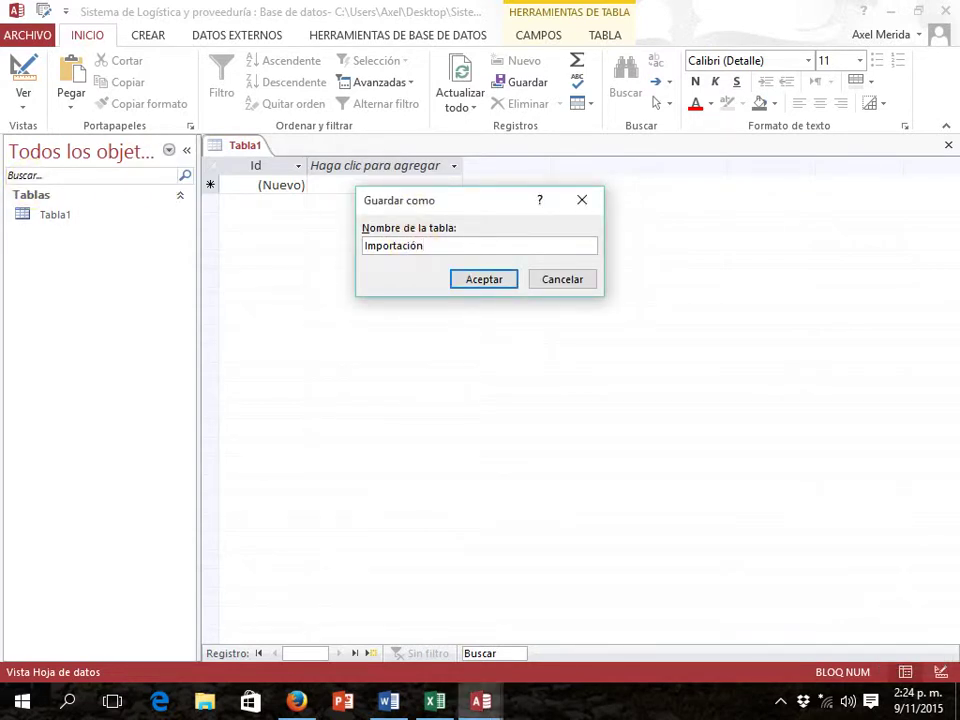
left_click(484, 276)
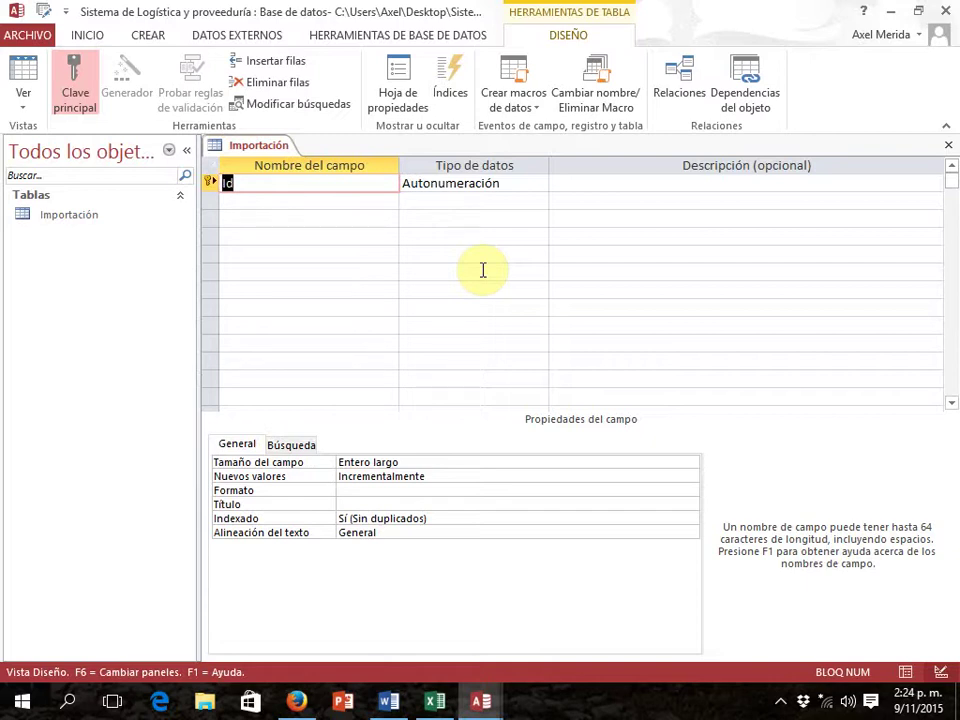
Switch to the Excel diagram to examine the fields of the IMPORTACIÓN entity
key("alt+Tab")
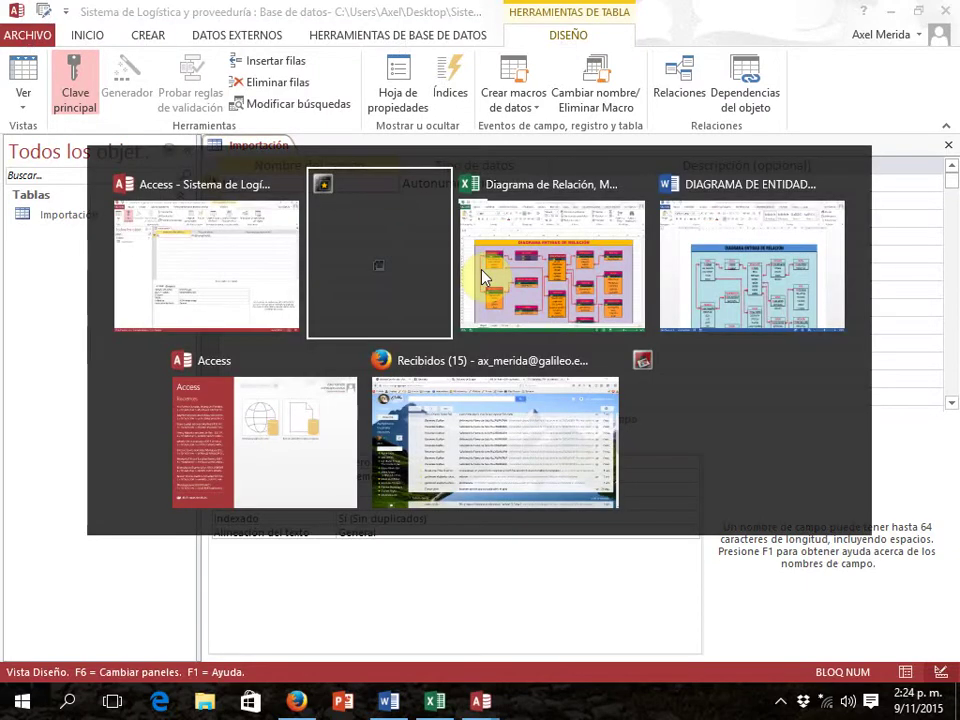
key("alt+Tab")
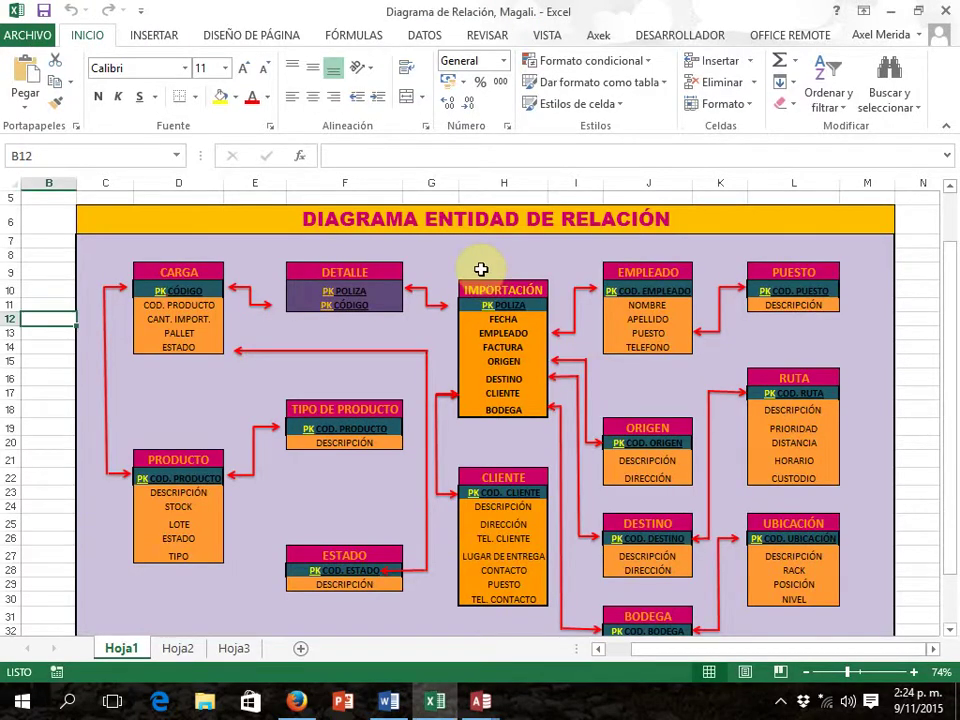
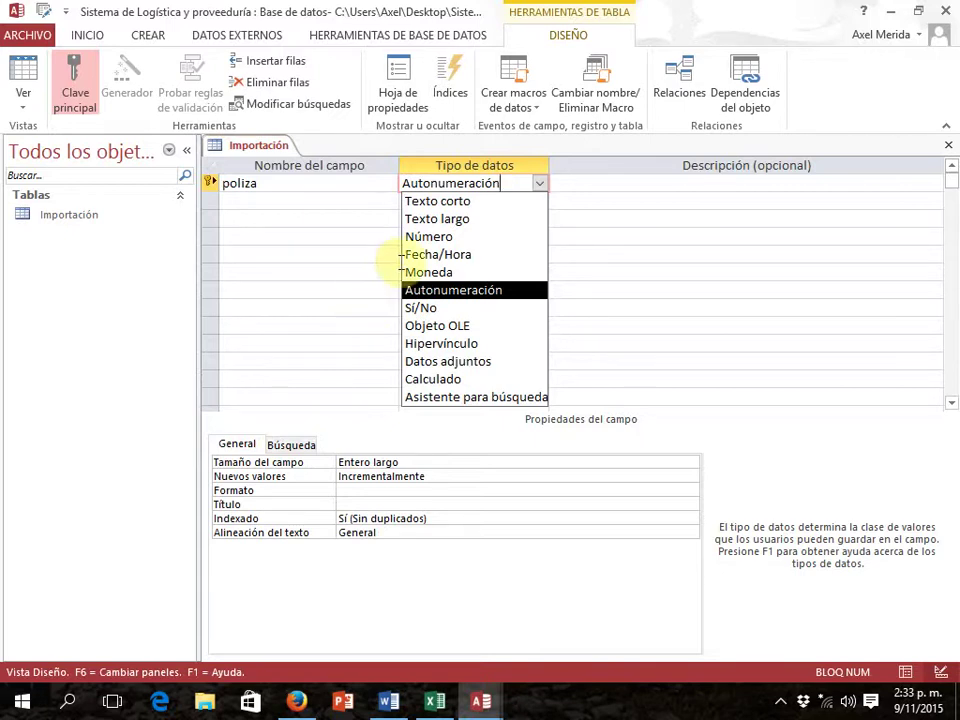
In the Access table design, set the poliza field's data type to Texto corto and its field size to 25
left_click(471, 206)
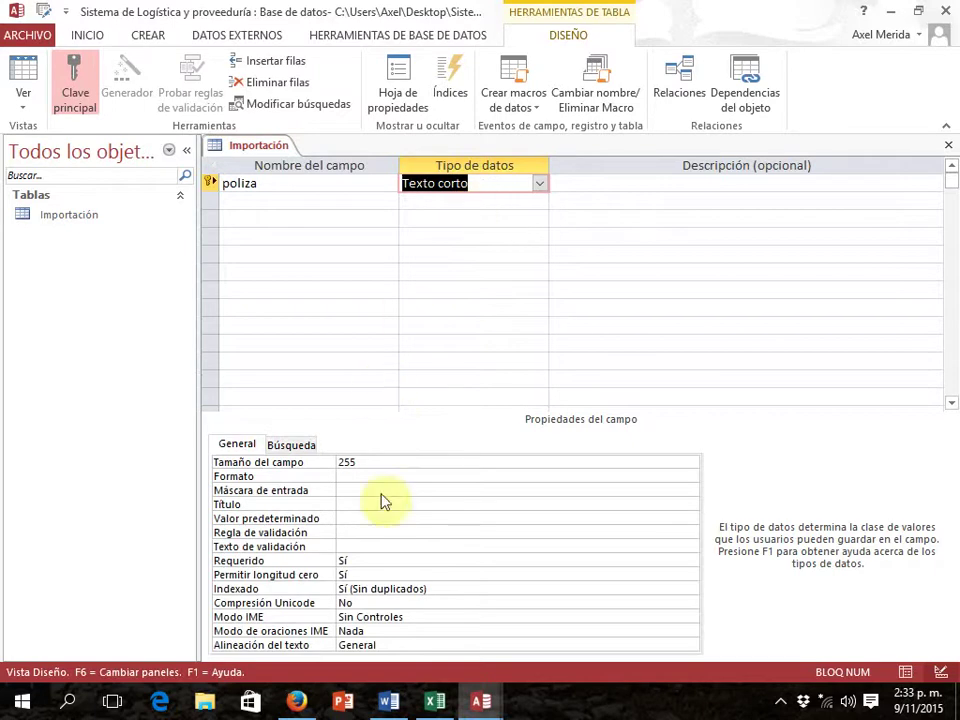
left_click(379, 462)
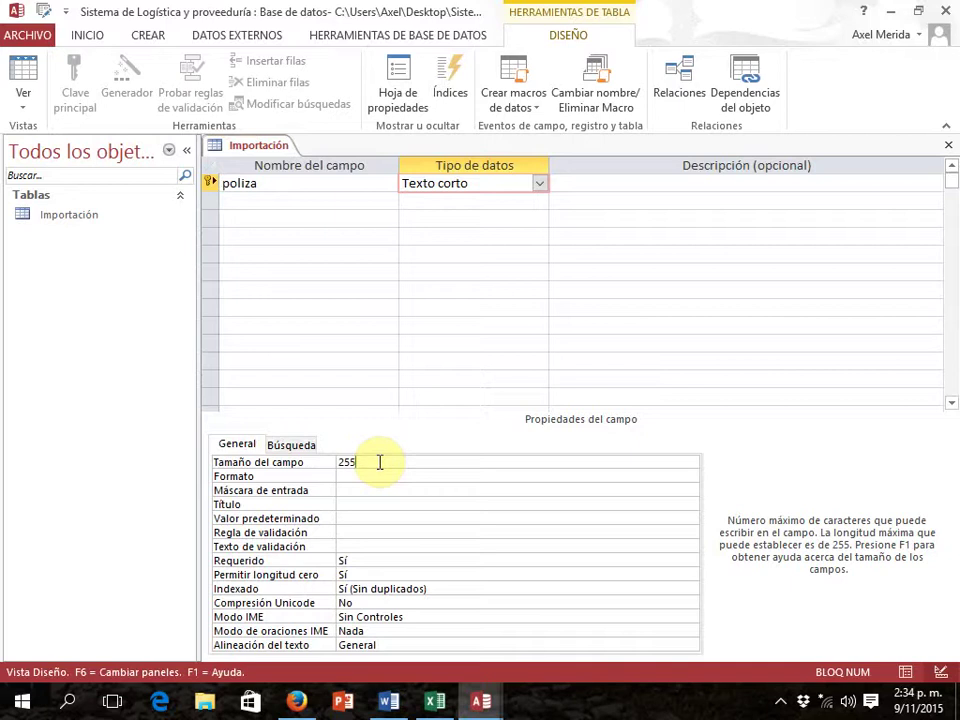
key("BackSpace")
key("BackSpace")
key("BackSpace")
type("25")
Add a field named "fecha" below poliza with the data type Fecha/Hora
left_click(318, 201)
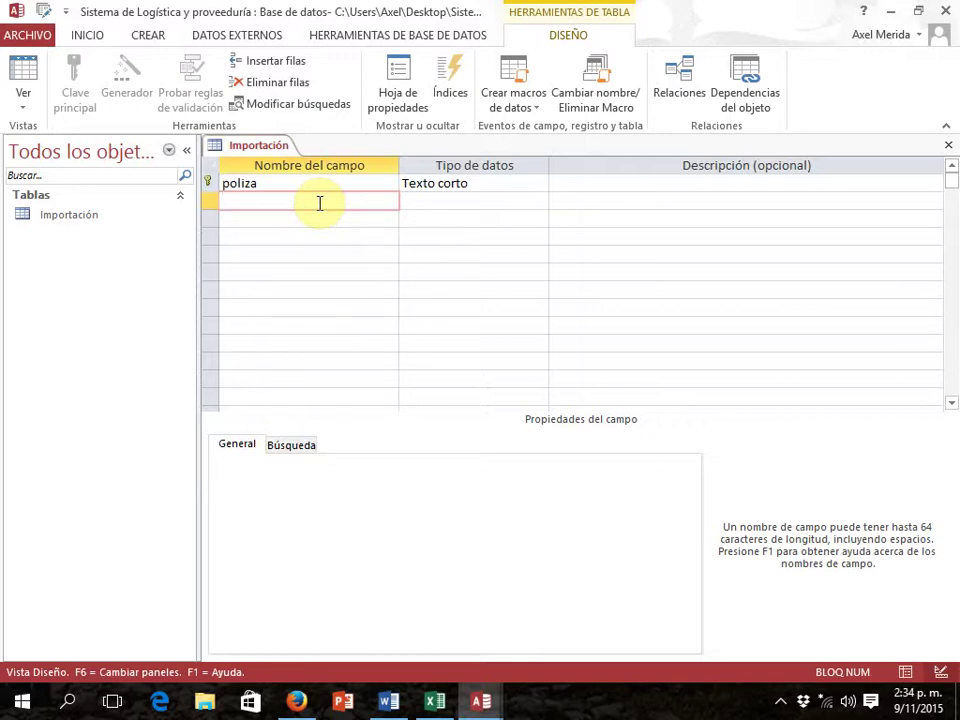
type("fecha")
left_click(431, 197)
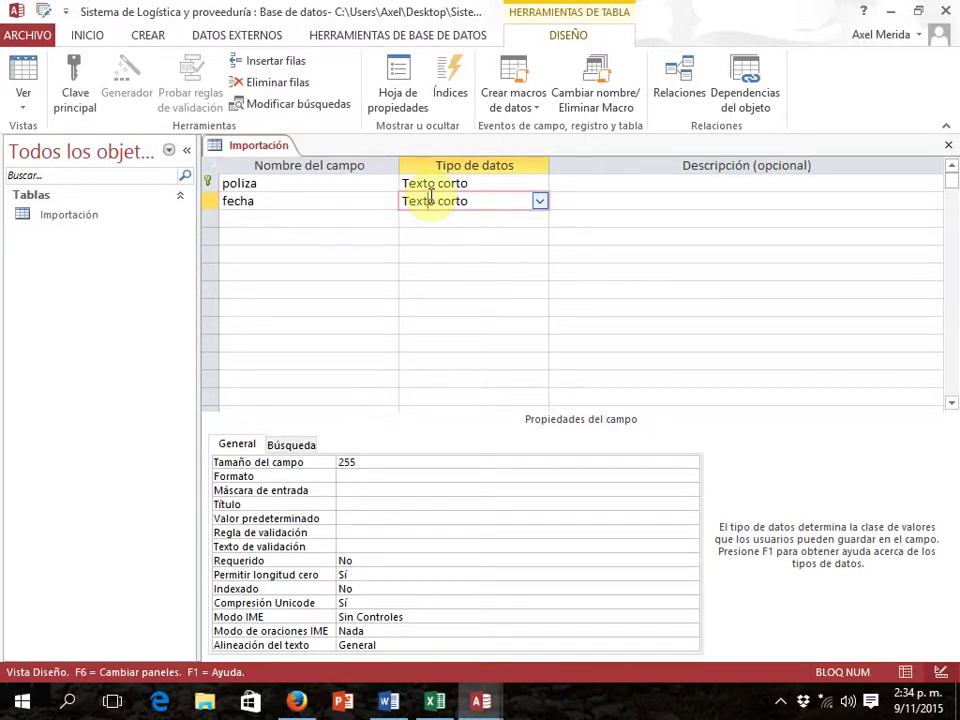
left_click(539, 201)
left_click(449, 274)
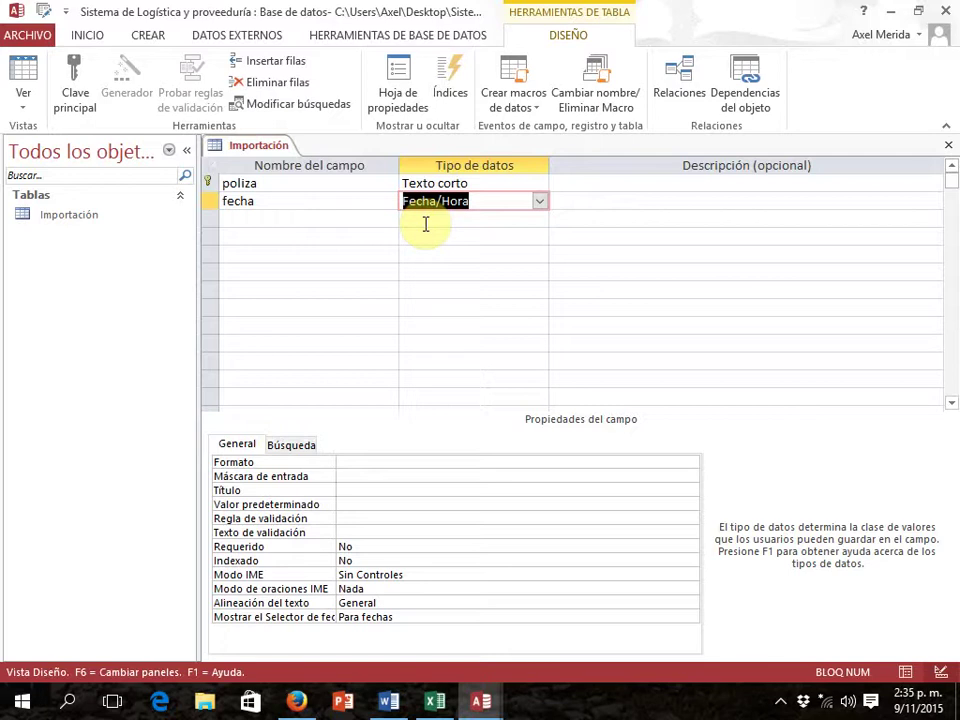
Set the input mask of the fecha field to 99/99/9999
left_click(372, 477)
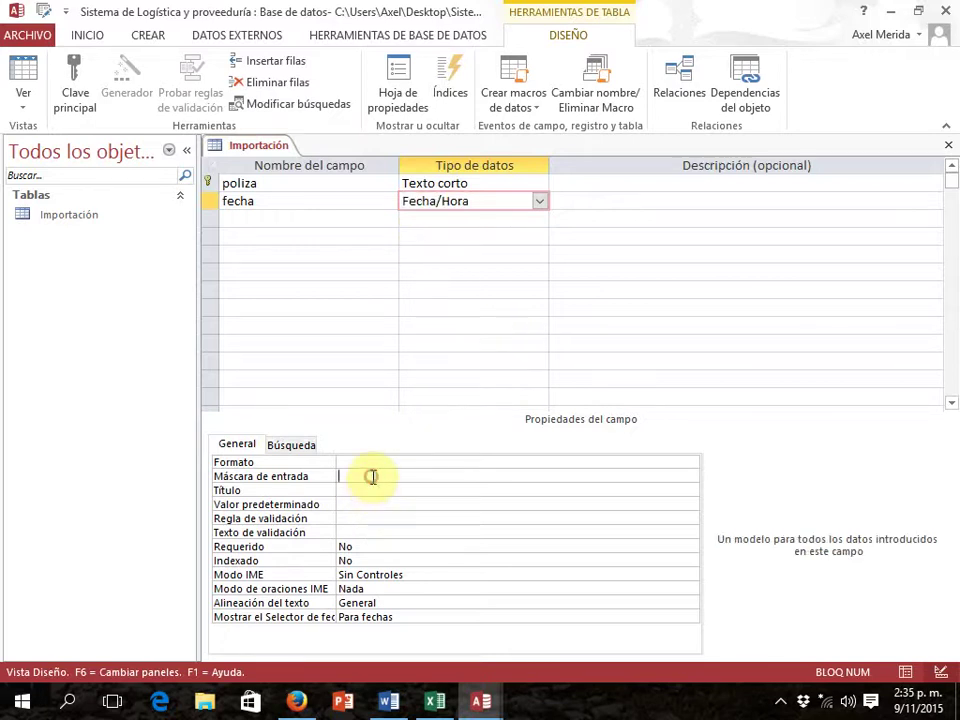
type("99/")
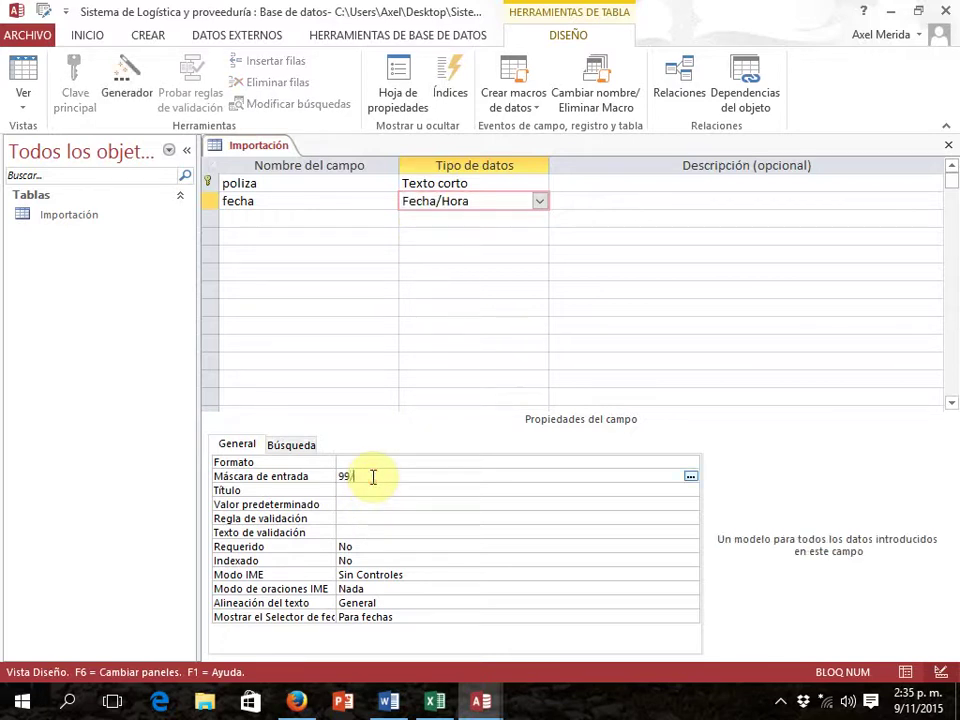
type("99/9999")
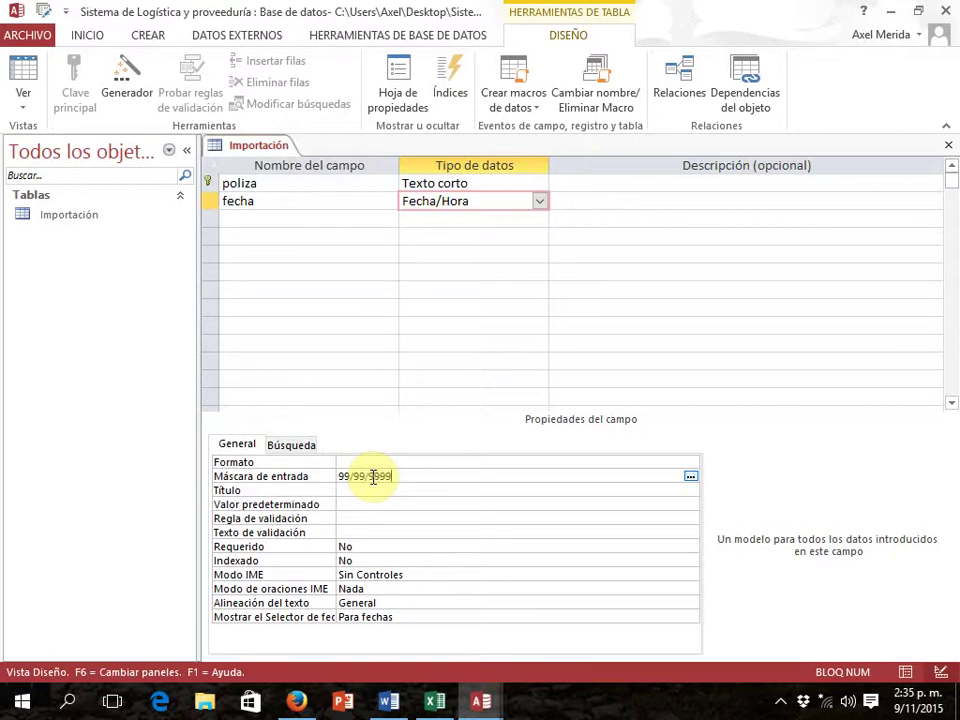
Check the IMPORTACIÓN entity in the Excel diagram, and add an "empleado" field of type Texto corto below fecha in the Access table
left_click(252, 230)
key("alt+Tab")
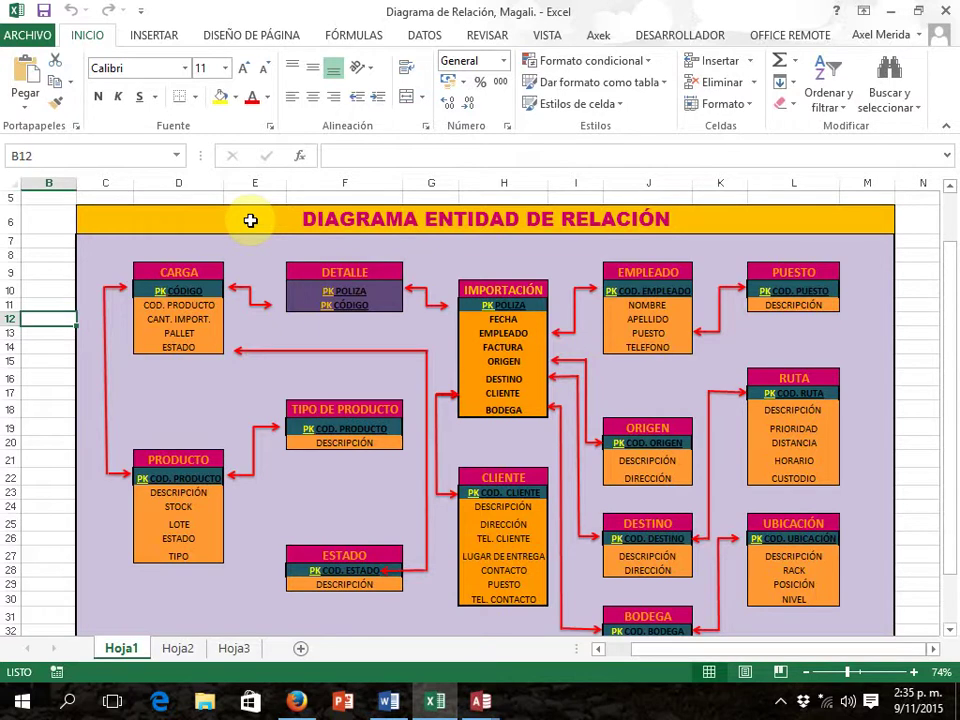
key("alt+Tab")
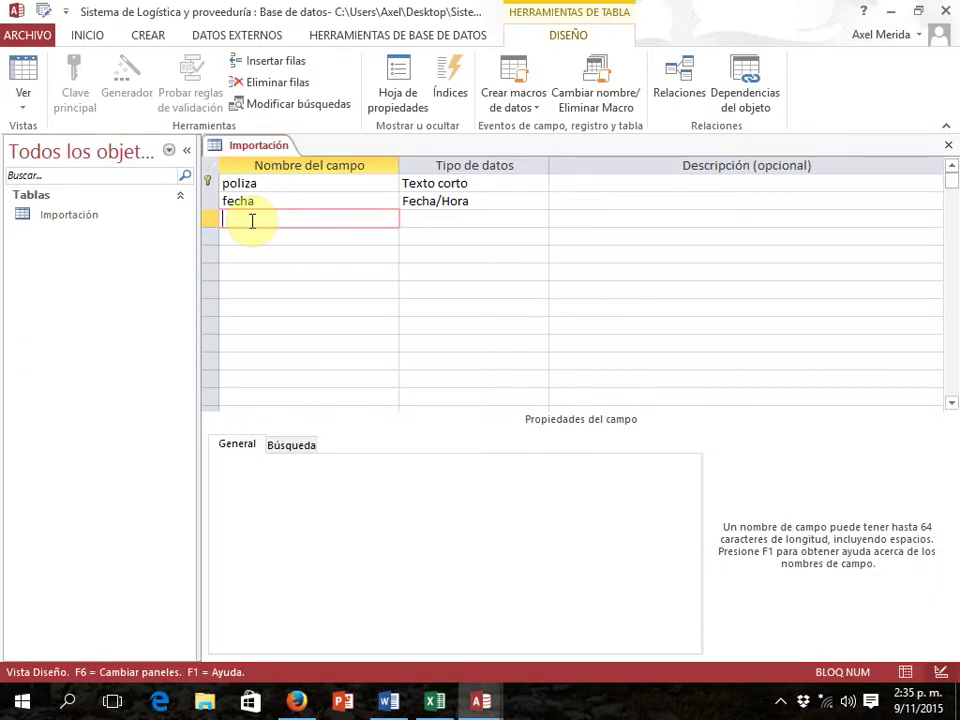
type("emplead")
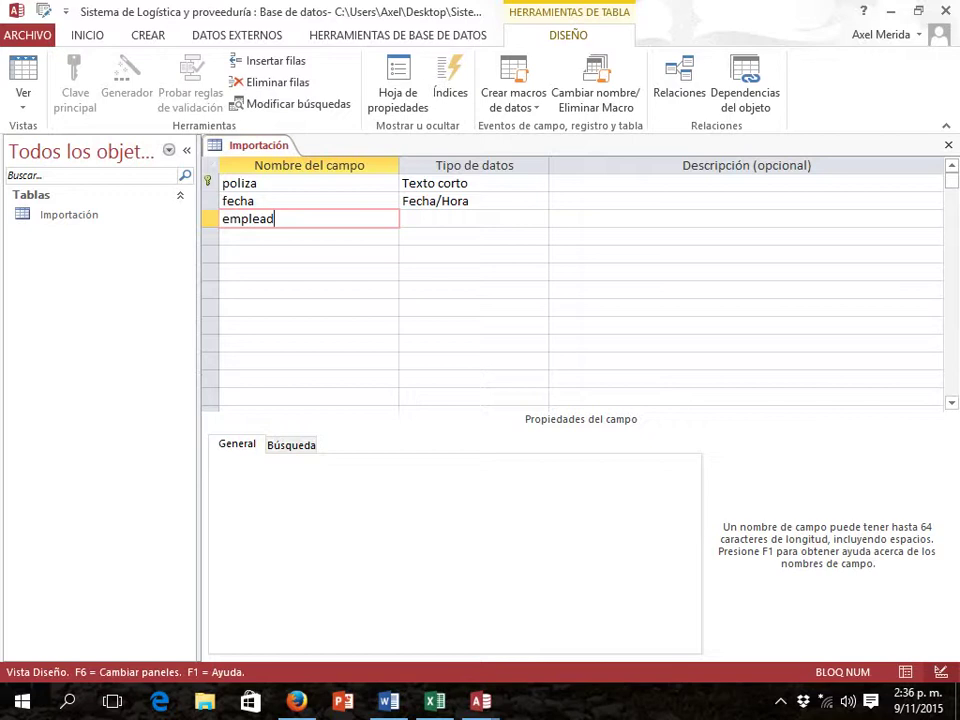
type("o")
left_click(501, 224)
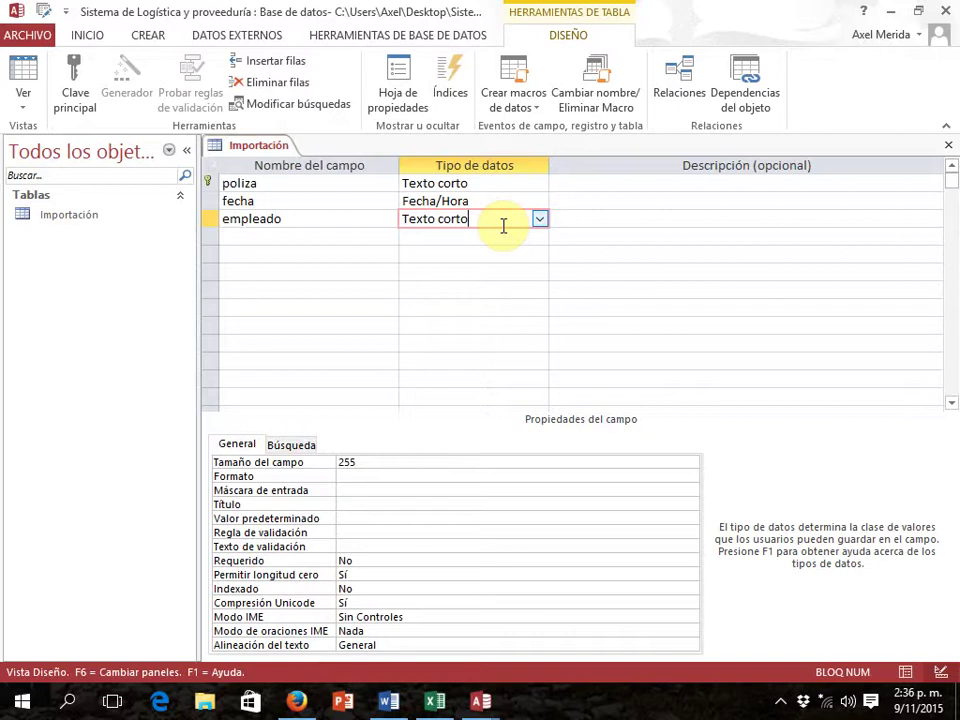
Consult the Excel diagram, and add a "factura" field of type Texto corto with field size 10 to the Access table
key("alt+Tab")
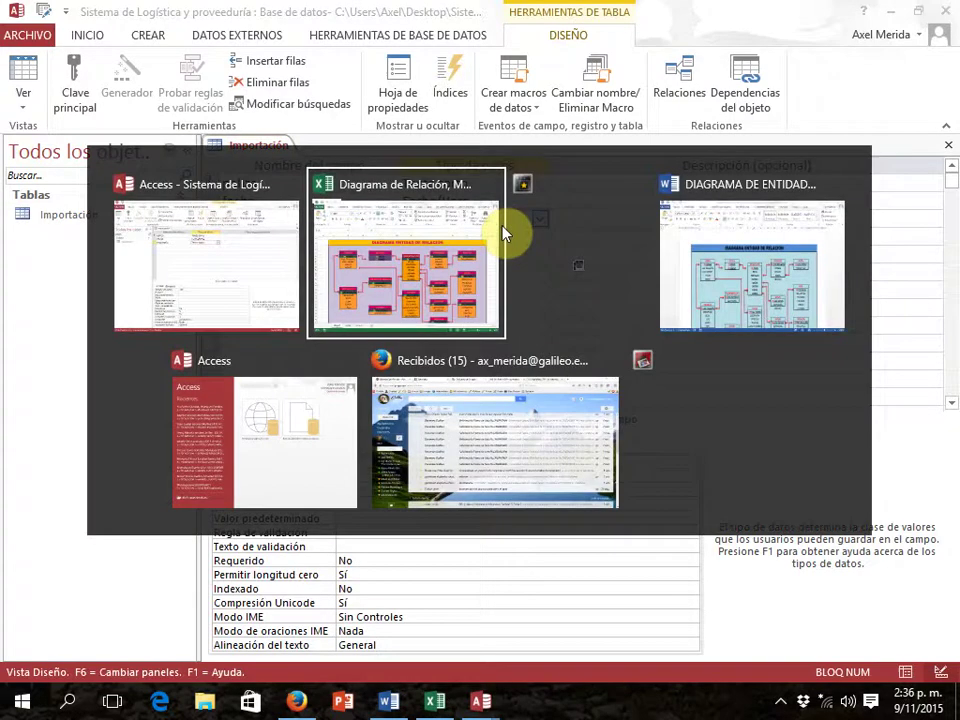
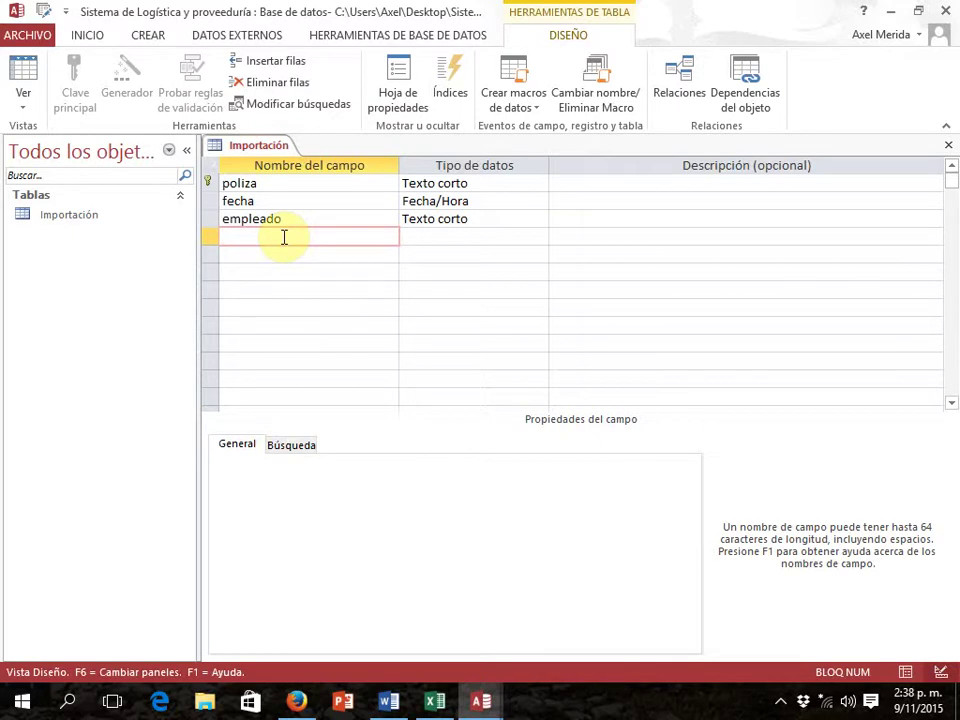
type("factura")
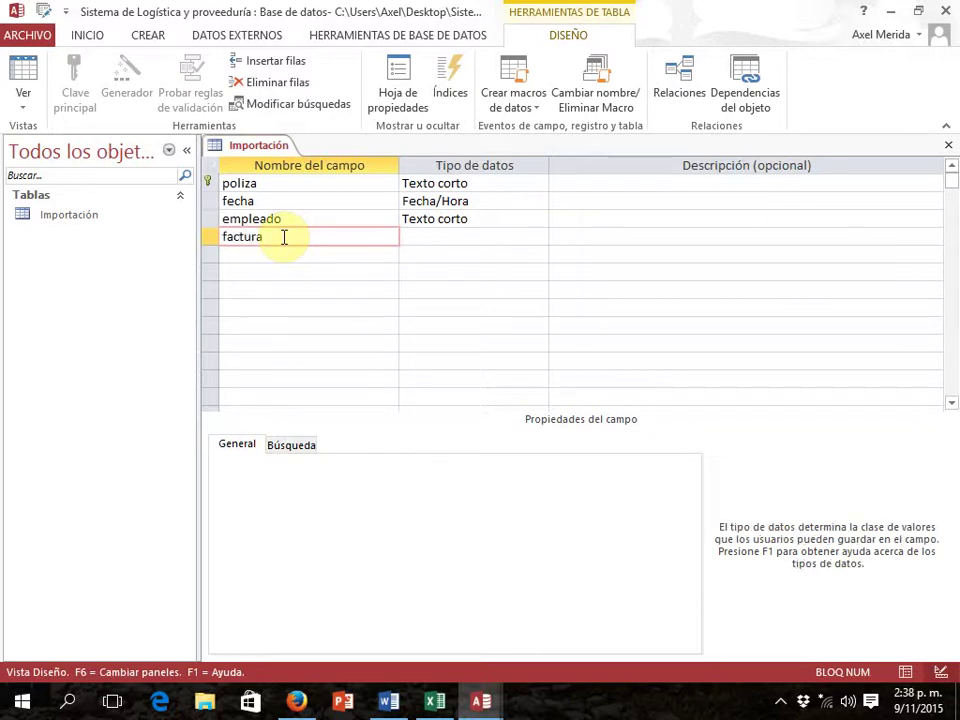
key("Tab")
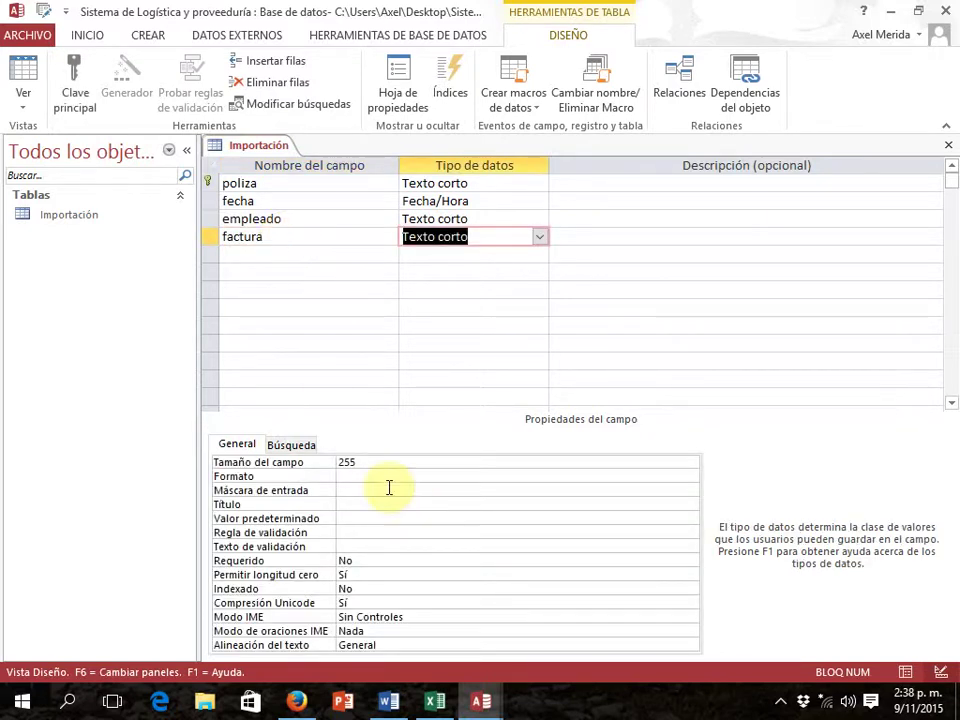
left_click(356, 460)
left_click(302, 464)
type("10")
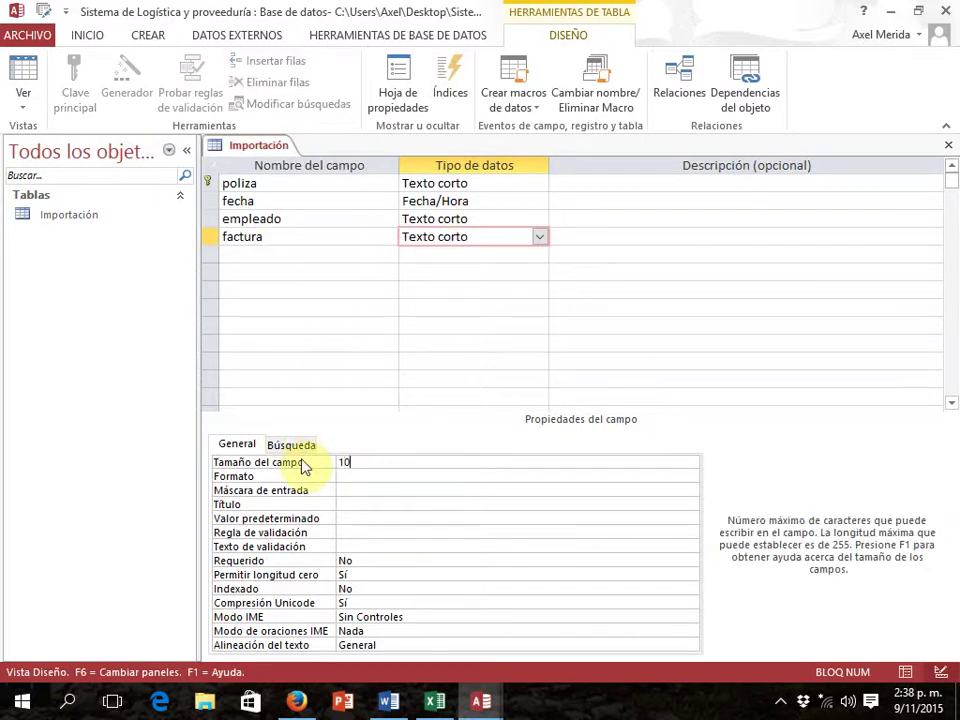
Check the diagram in Excel, and add an "origen" field of type Texto corto with field size 10 below factura in Access
left_click(300, 251)
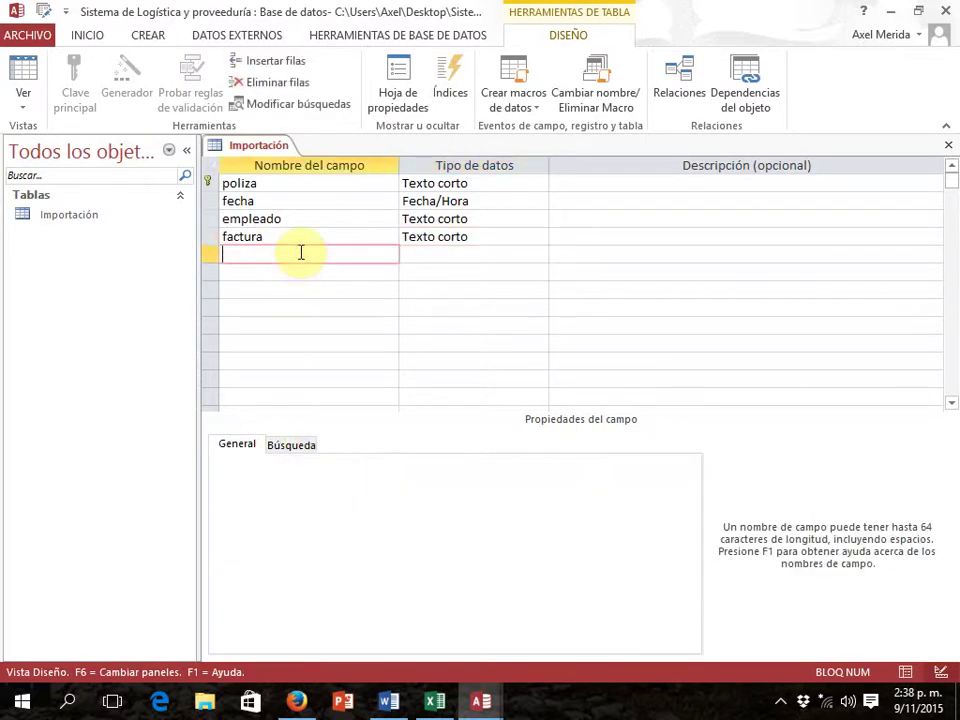
key("alt+Tab")
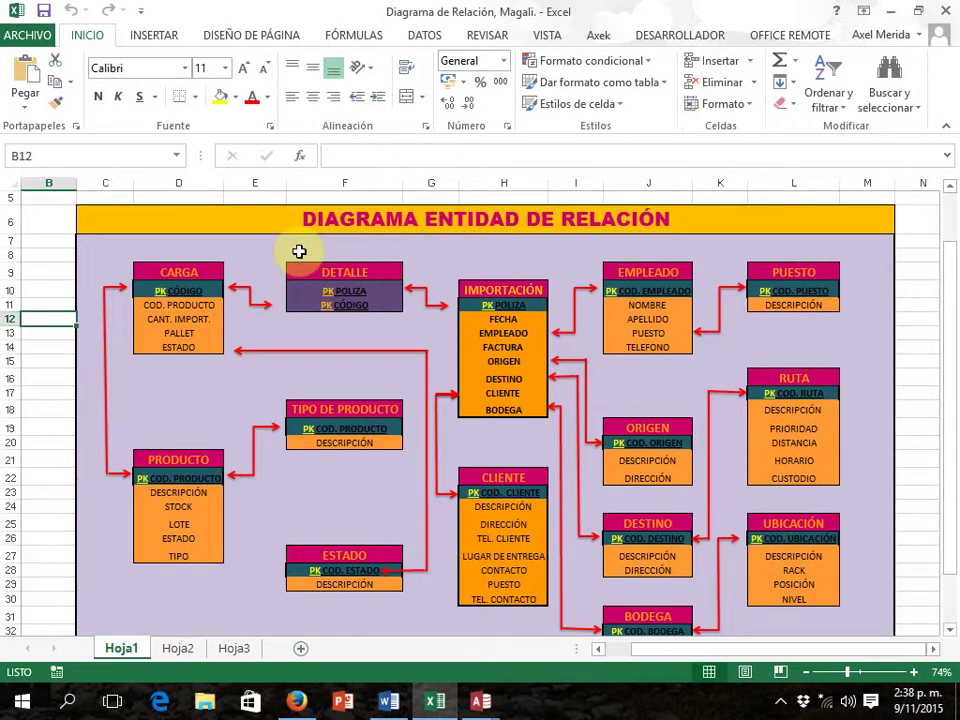
key("alt")
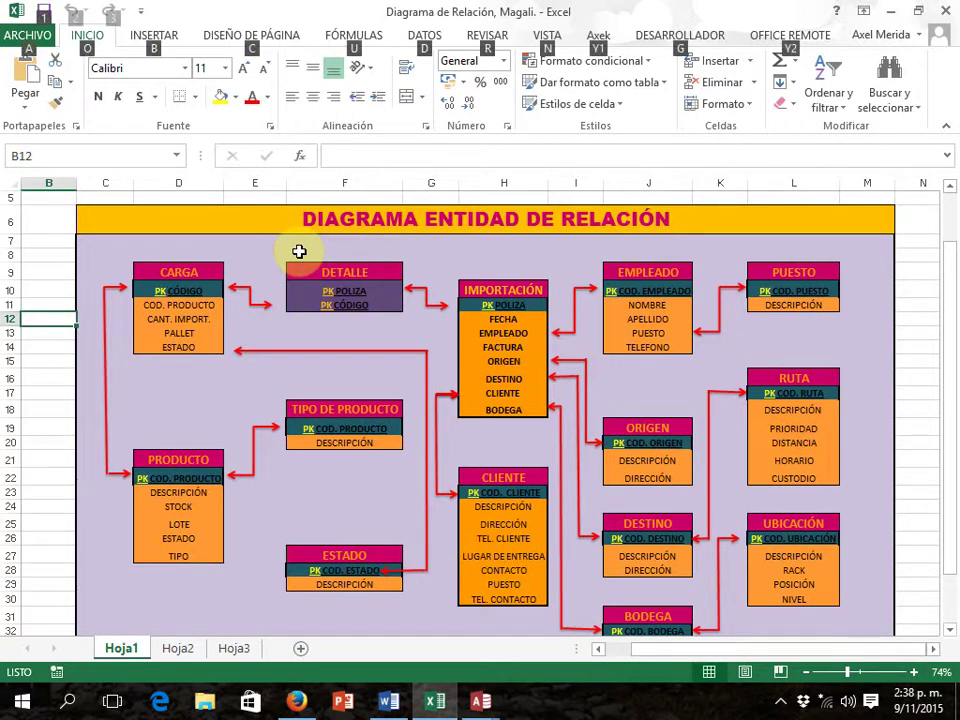
key("alt+Tab")
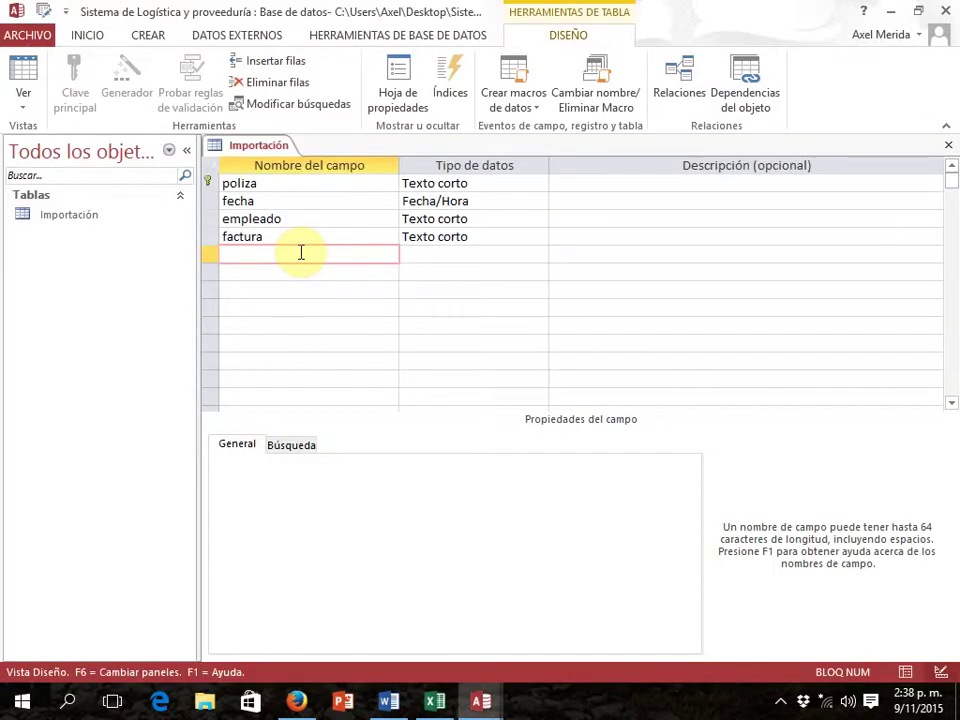
type("origen")
key("Tab")
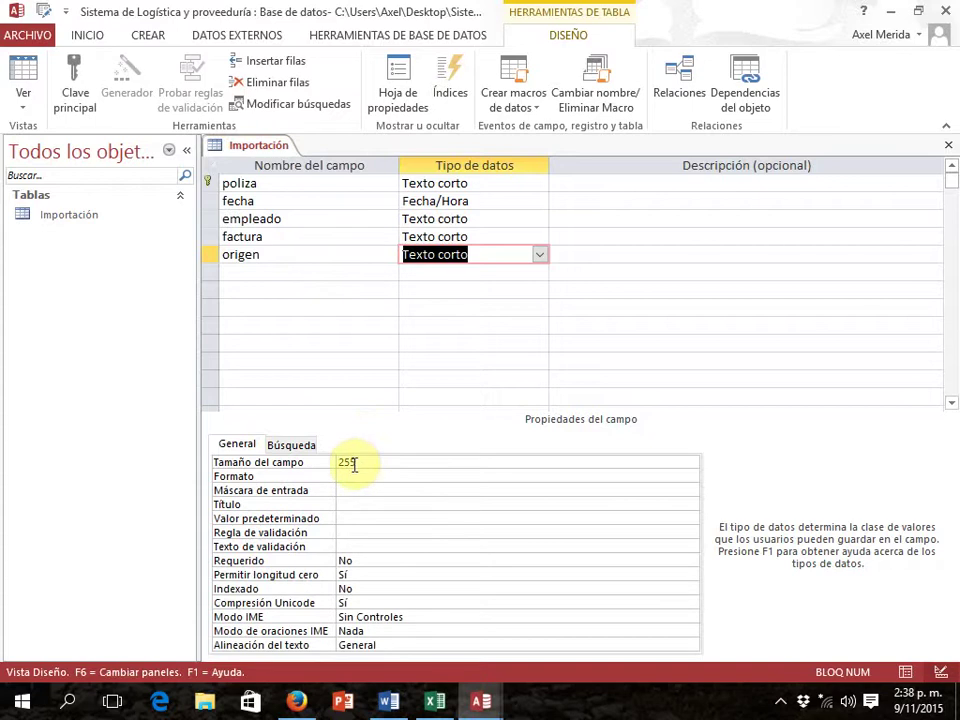
double_click(350, 460)
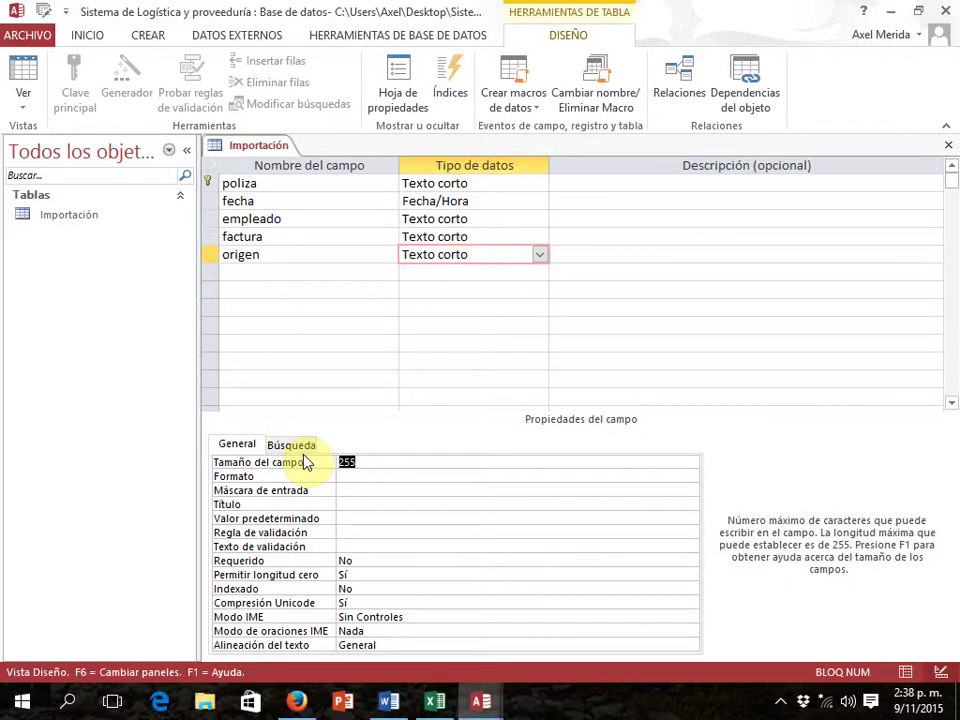
key("alt+Tab")
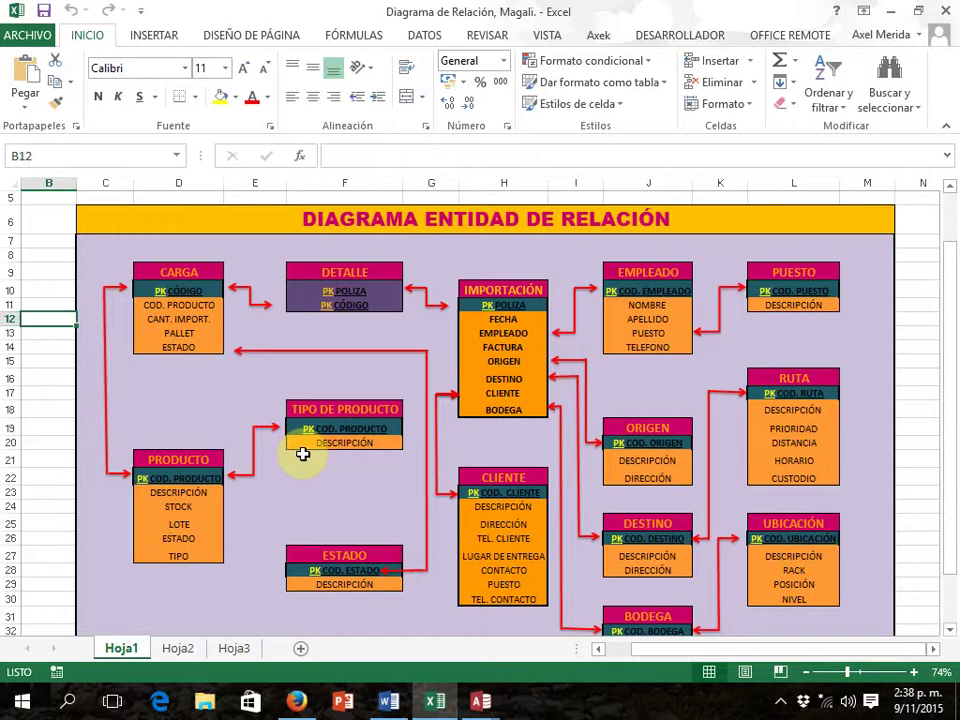
key("alt+Tab")
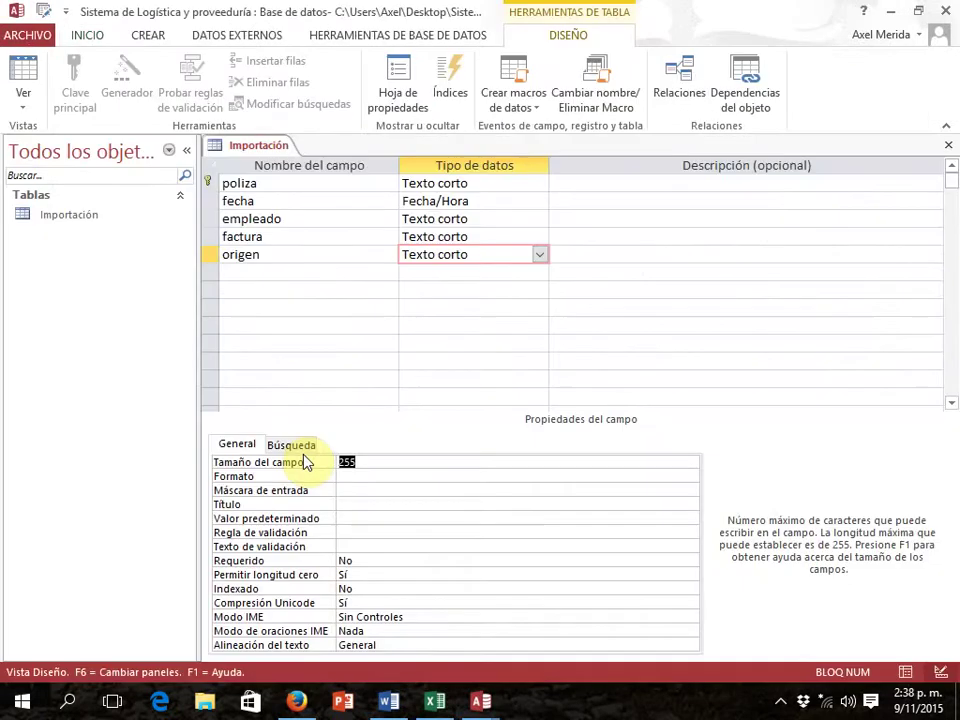
type("10")
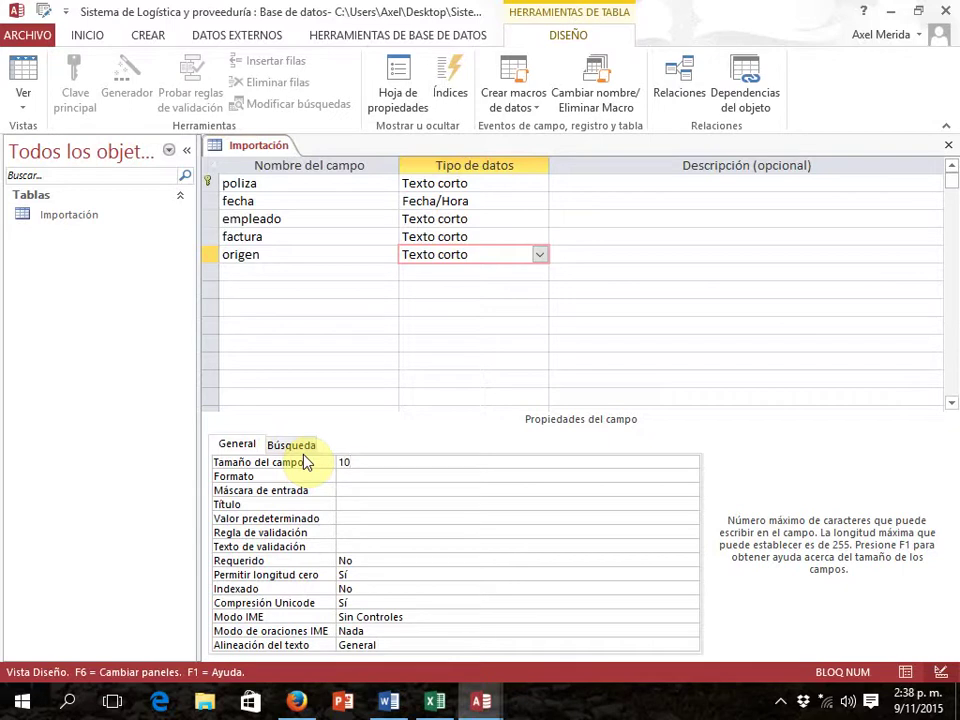
Check the diagram in Excel, and add a "destino" field of type Texto corto with field size 10 below origen in Access
left_click(274, 274)
key("alt+Tab")
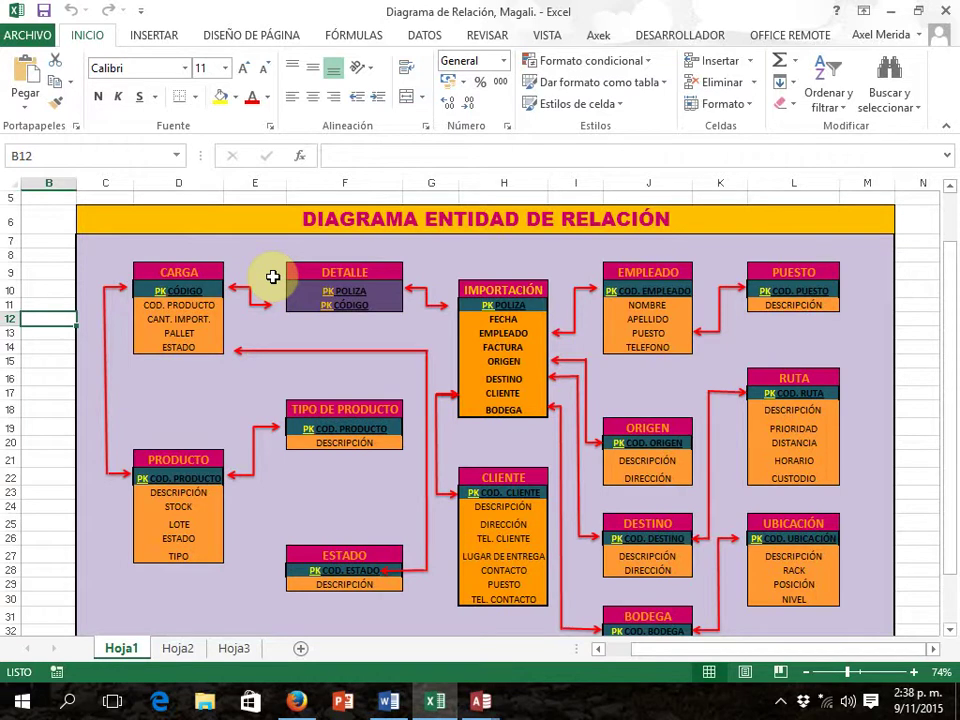
key("alt+Tab")
type("destino")
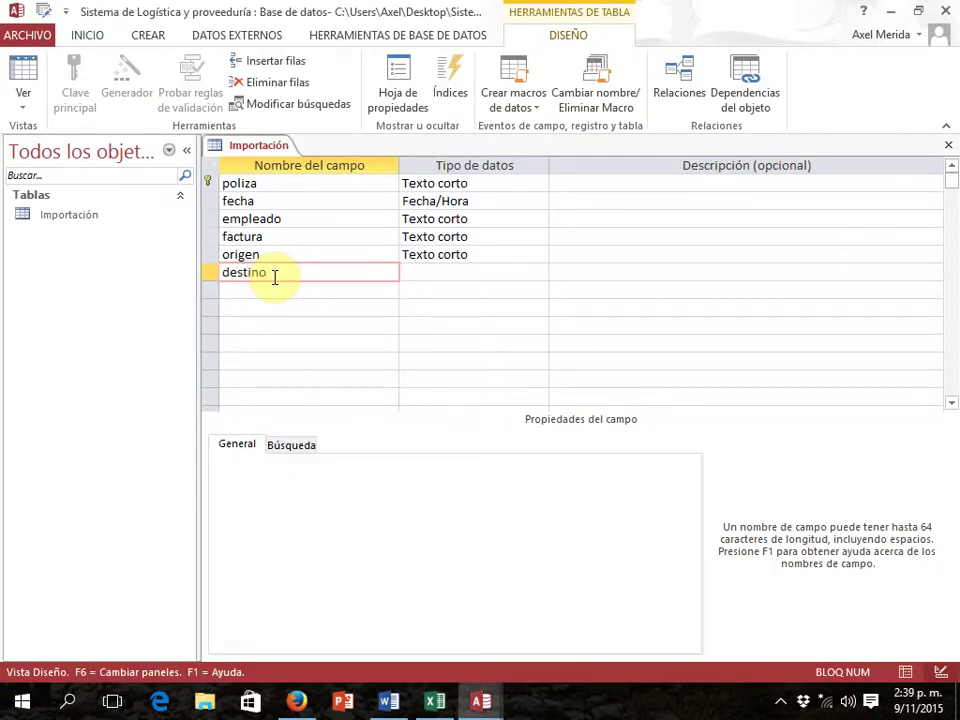
key("Tab")
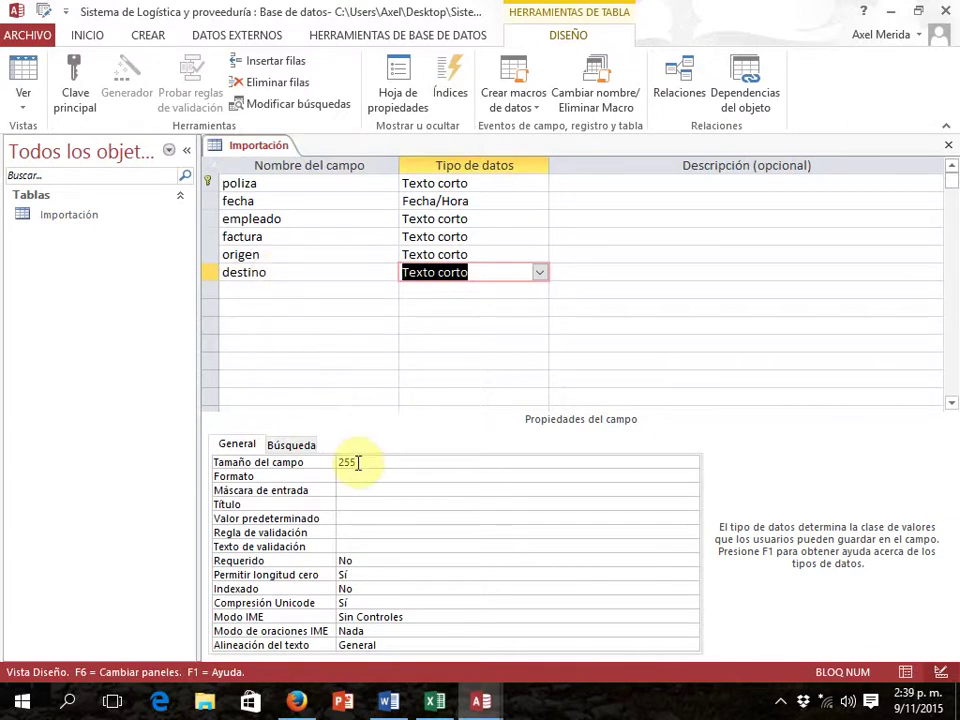
left_click_drag(360, 461, 306, 456)
type("10")
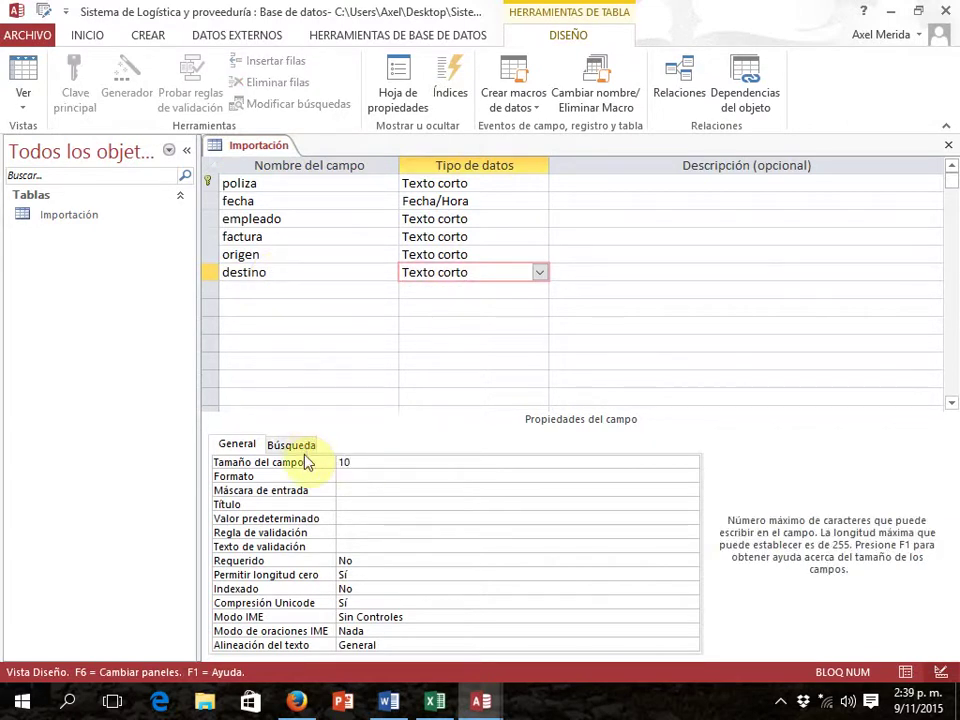
Check the diagram in Excel, and add a "cliente" field of type Texto corto with field size 10 below destino in Access
left_click(267, 289)
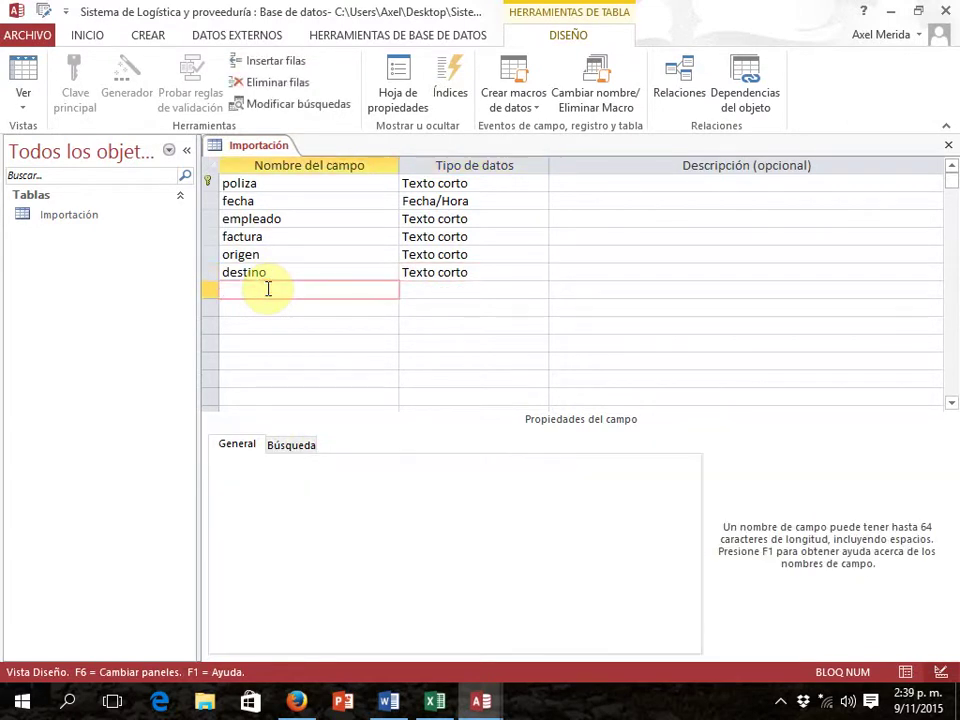
key("alt+Tab")
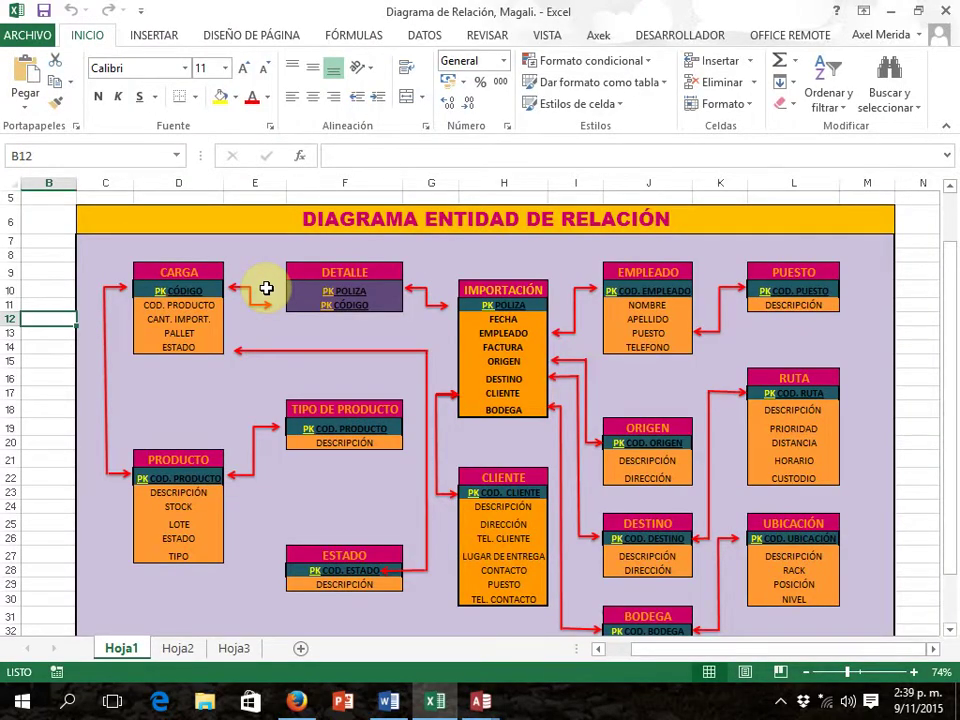
key("alt+Tab")
type("cliente")
key("Tab")
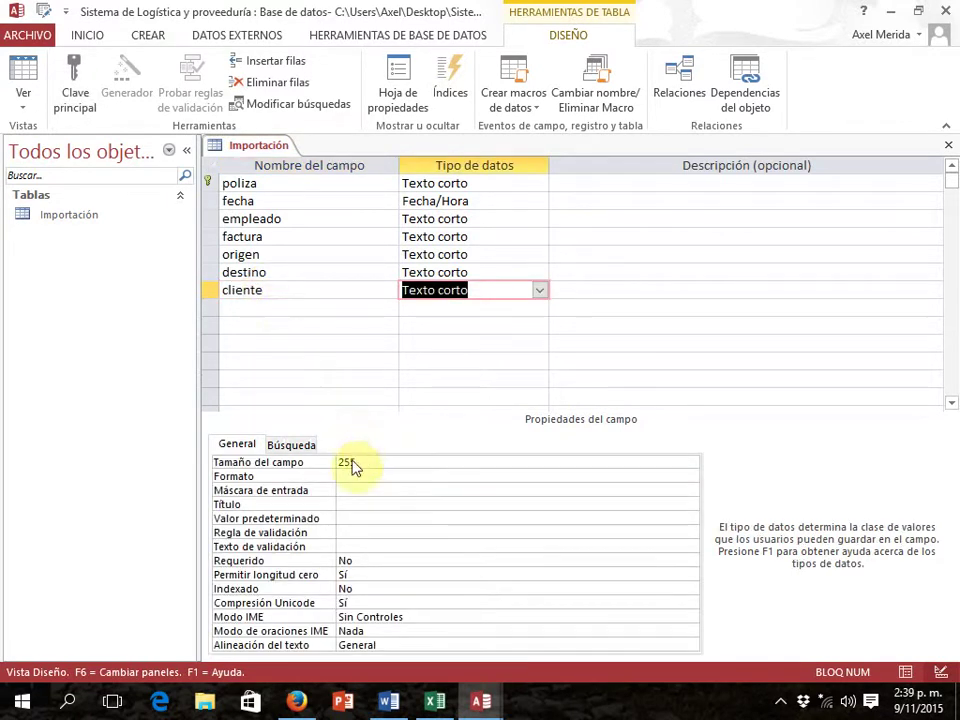
double_click(350, 463)
key("Delete")
type("10")
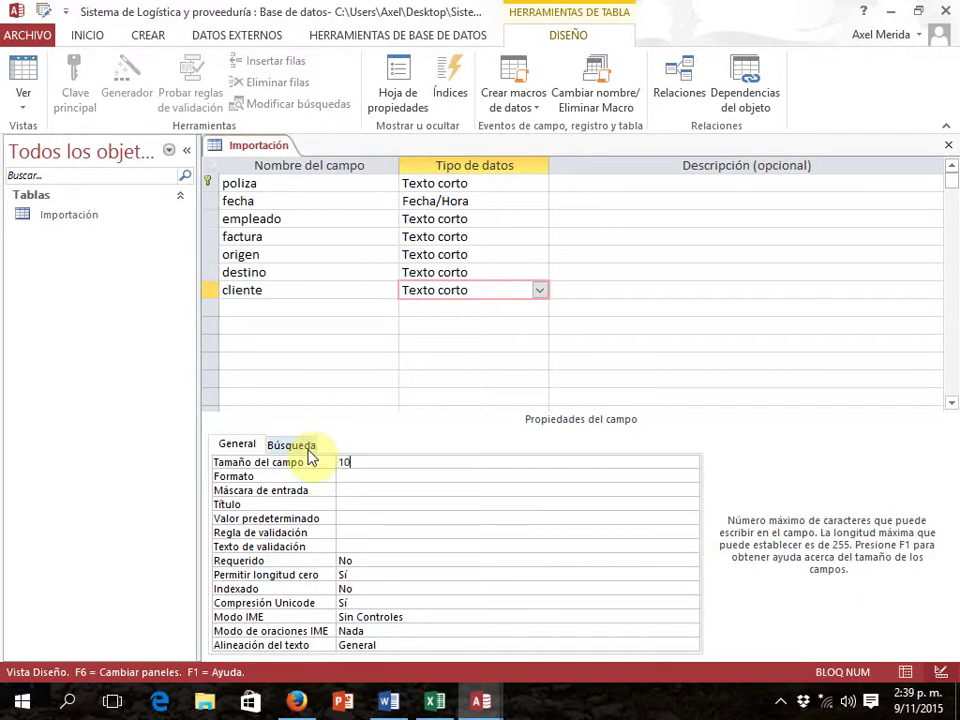
Check the diagram in Excel, and add a "bodega" field of type Texto corto with field size 10 below cliente in Access
left_click(239, 314)
key("alt+Tab")
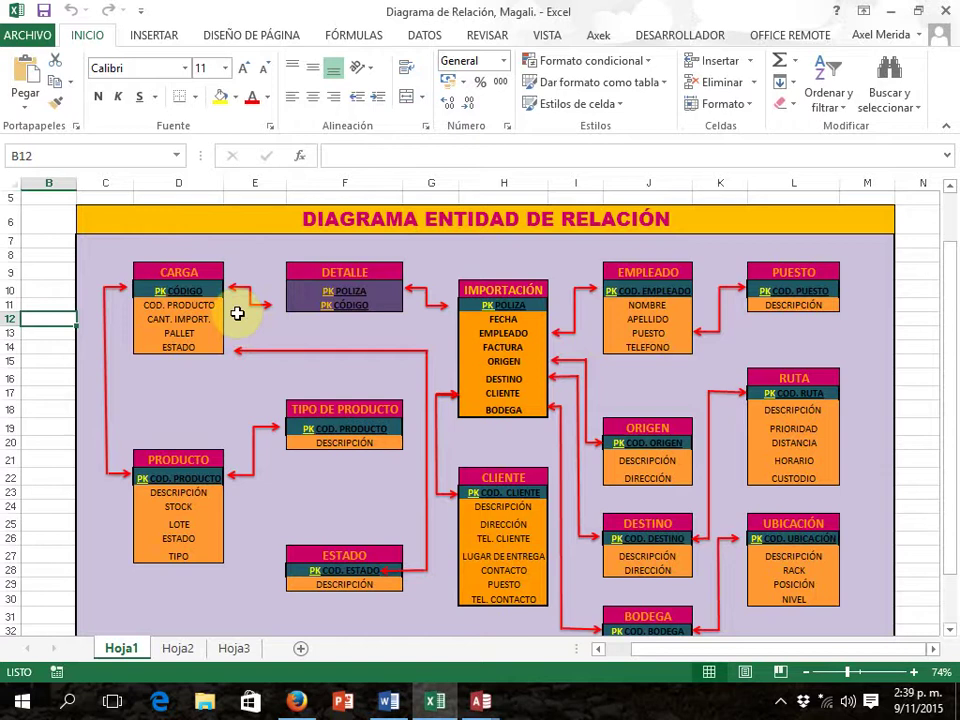
key("alt+Tab")
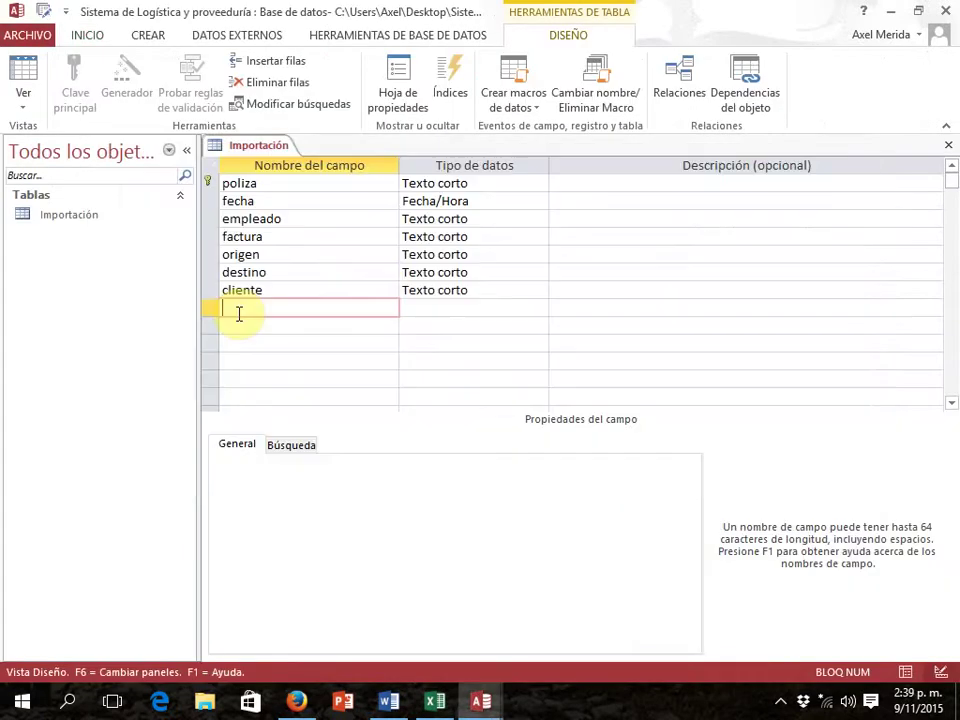
type("bodega")
key("Tab")
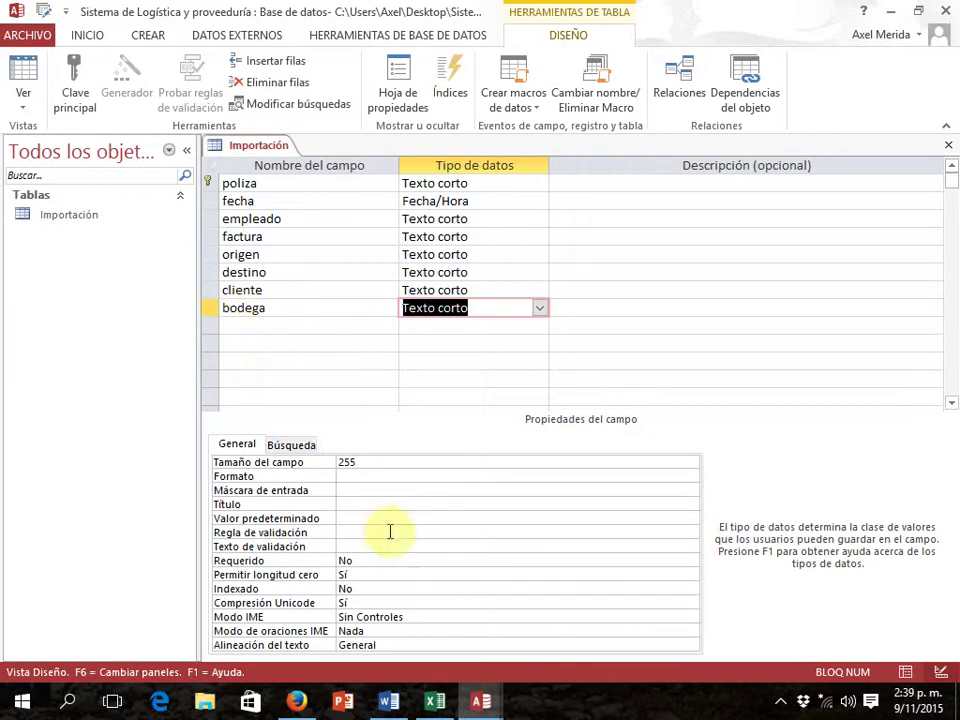
left_click(364, 463)
type("10")
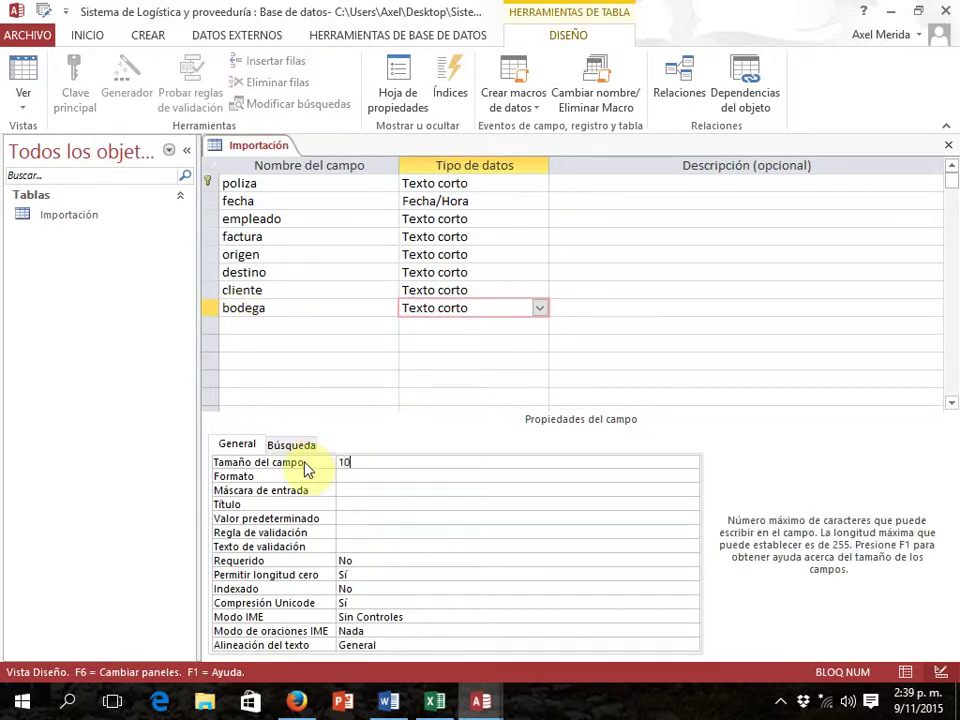
Close the Importación table design and save its changes
left_click(360, 310)
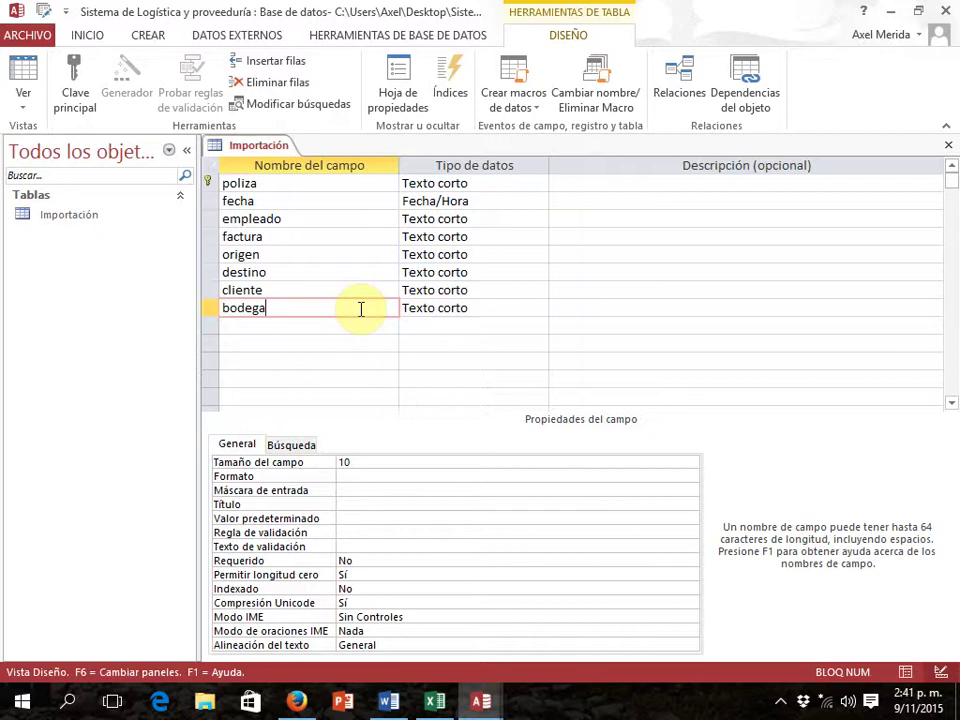
left_click(948, 145)
left_click(390, 403)
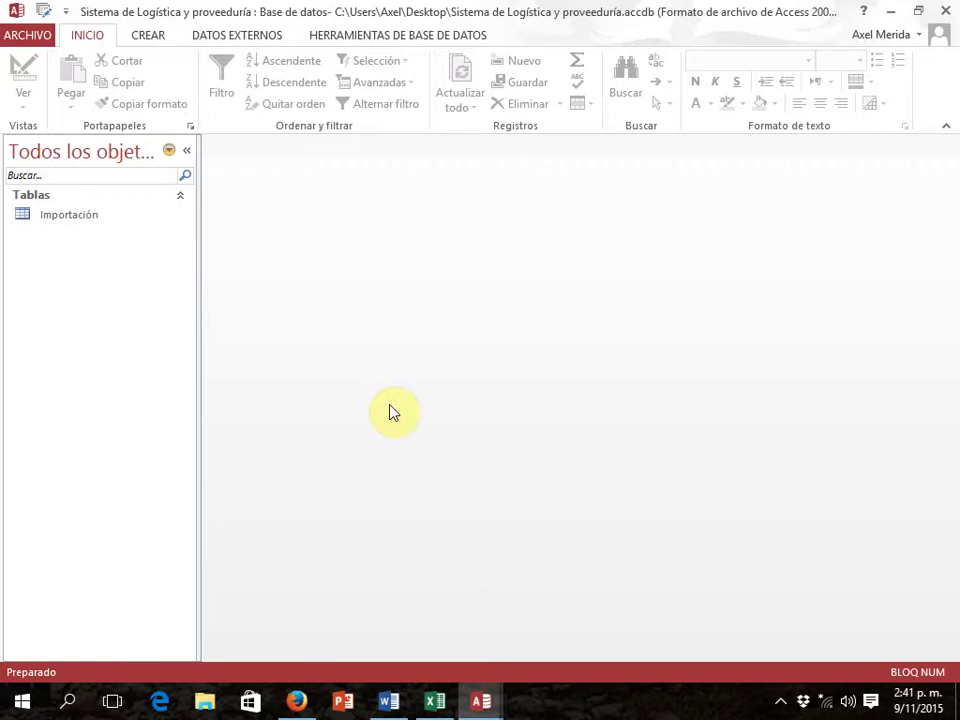
Open the Importación table in Design view to review its fields, and close it again
left_click(71, 224)
right_click(71, 224)
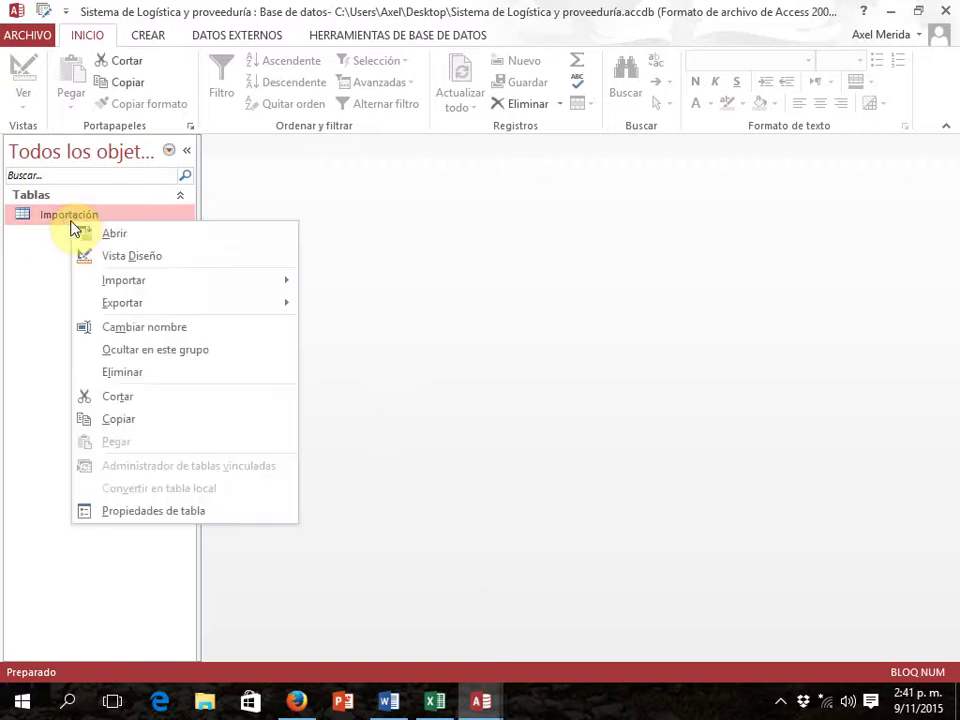
left_click(107, 255)
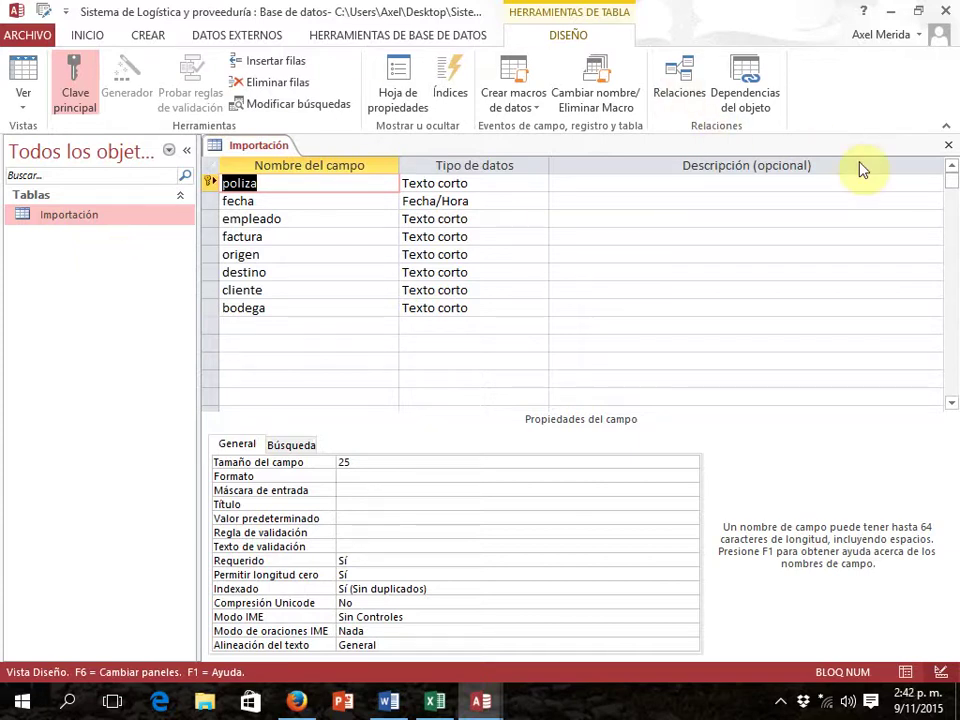
left_click(948, 148)
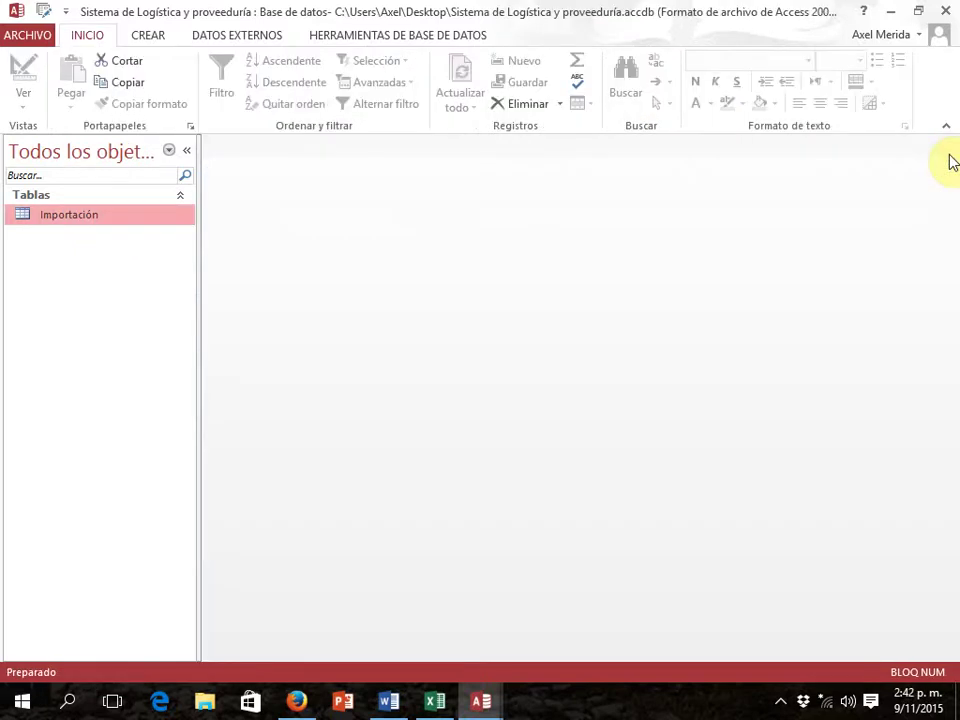
Check the entity-relationship diagram in Excel, and start a new table in Design view in Access
key("alt+Tab")
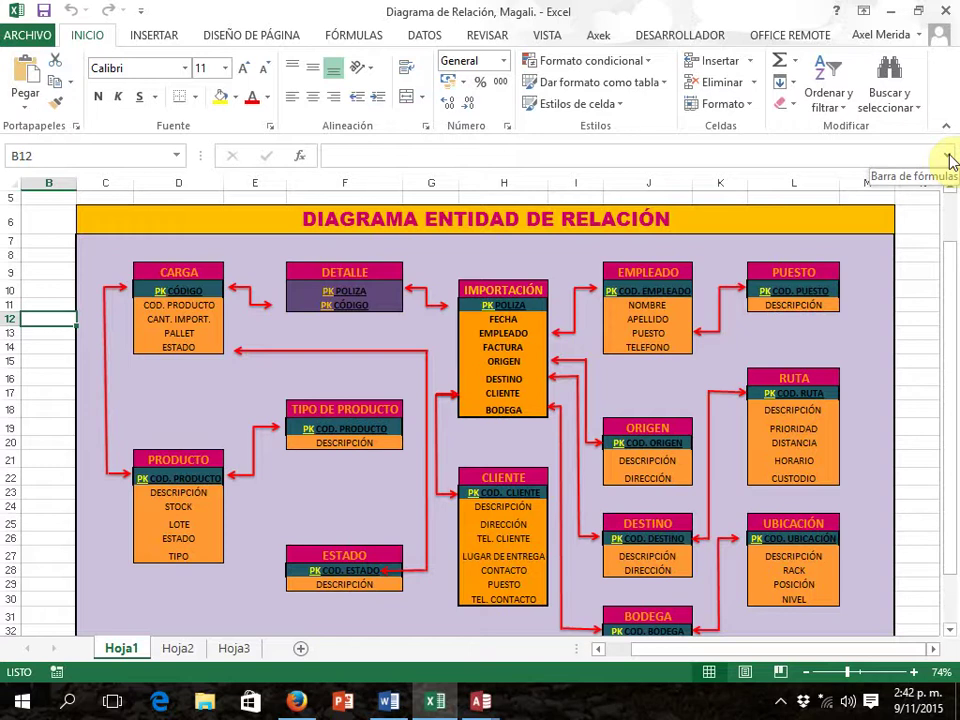
key("alt+Tab")
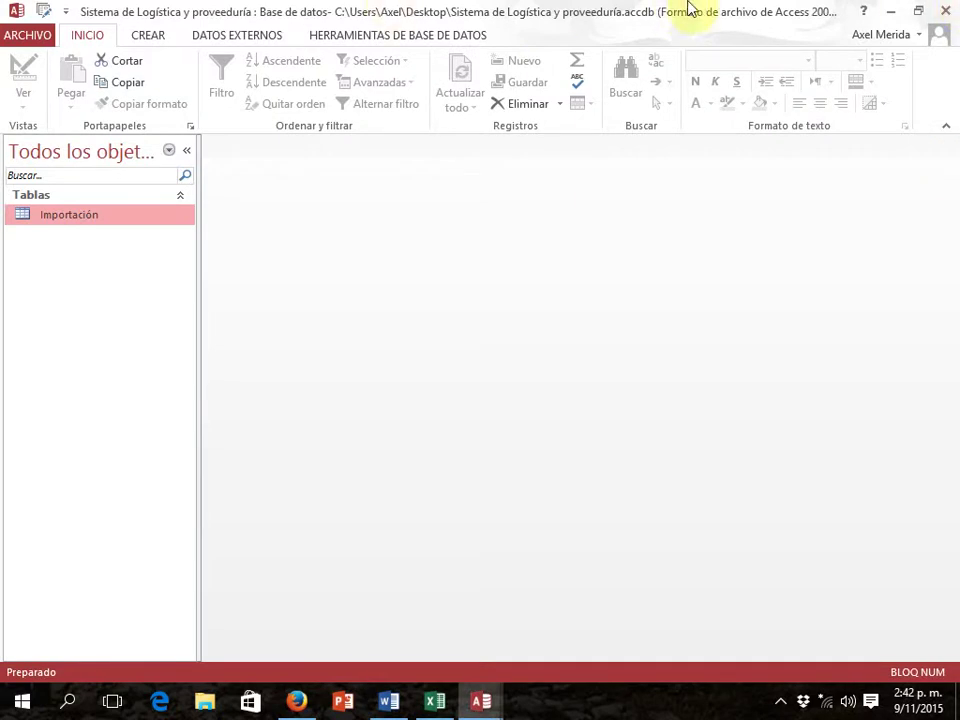
left_click(145, 37)
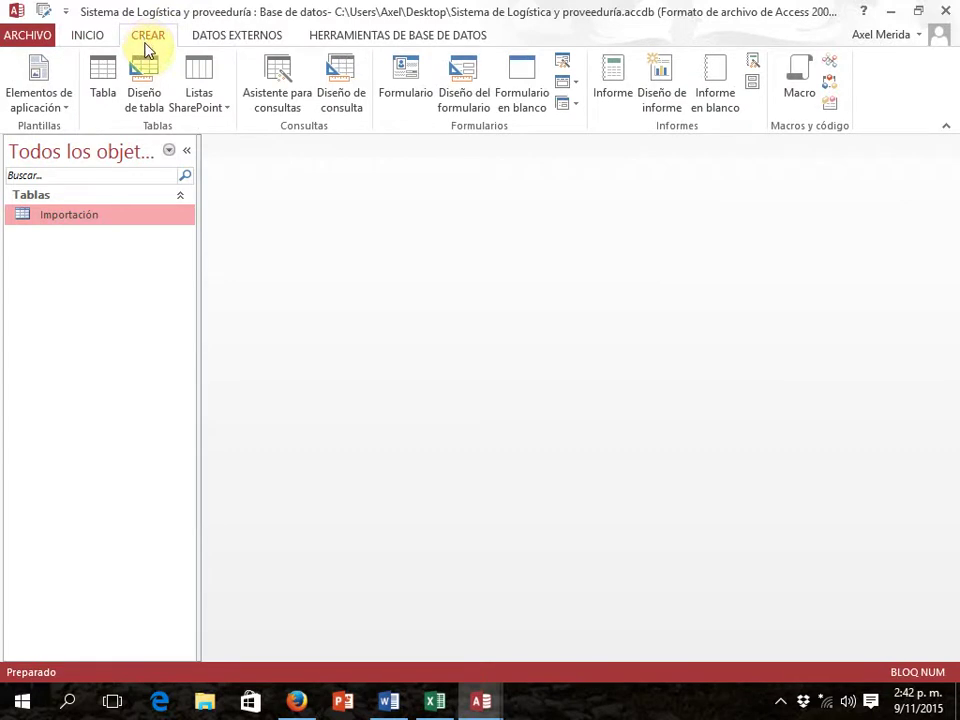
left_click(145, 85)
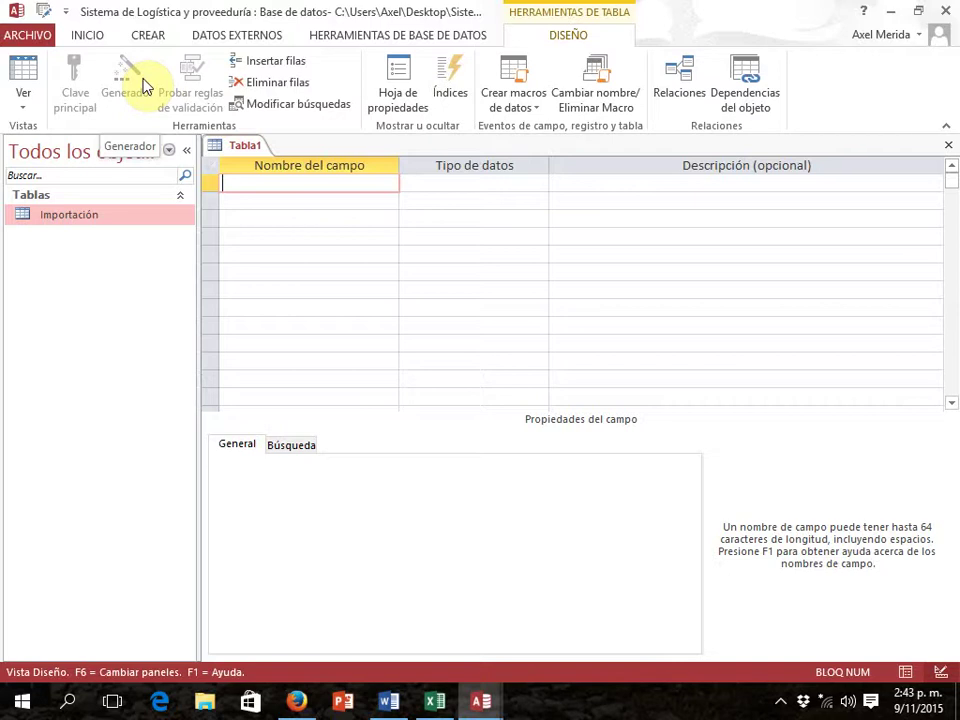
Check the EMPLEADO entity in Excel, and add a "codempleado" field of type Texto corto with field size 10 in Access
key("alt+Tab")
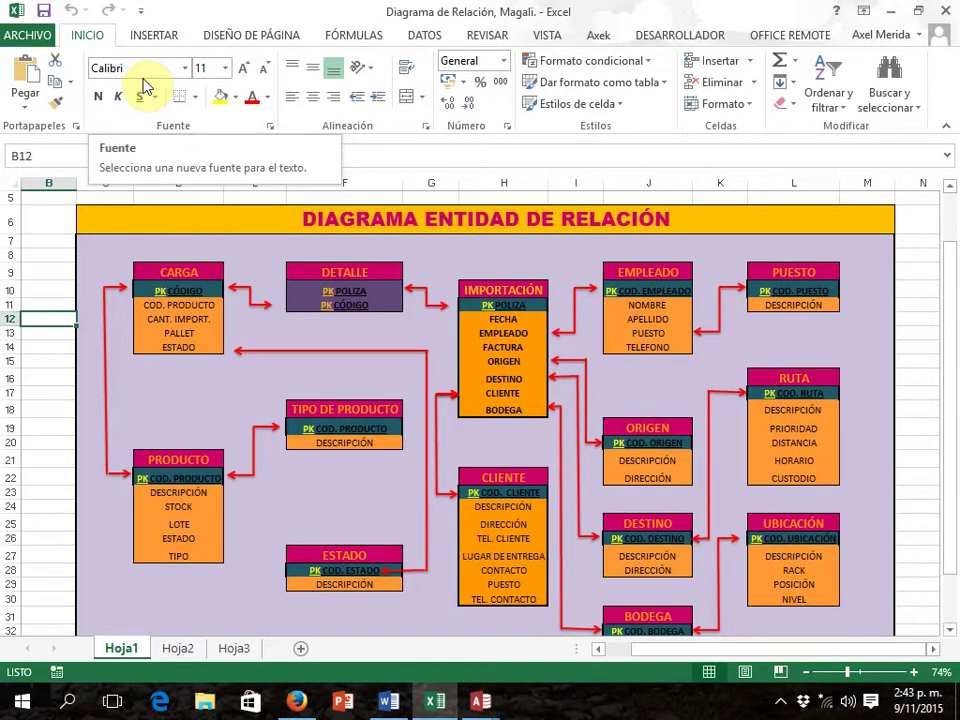
key("alt+Tab")
type("codempleado")
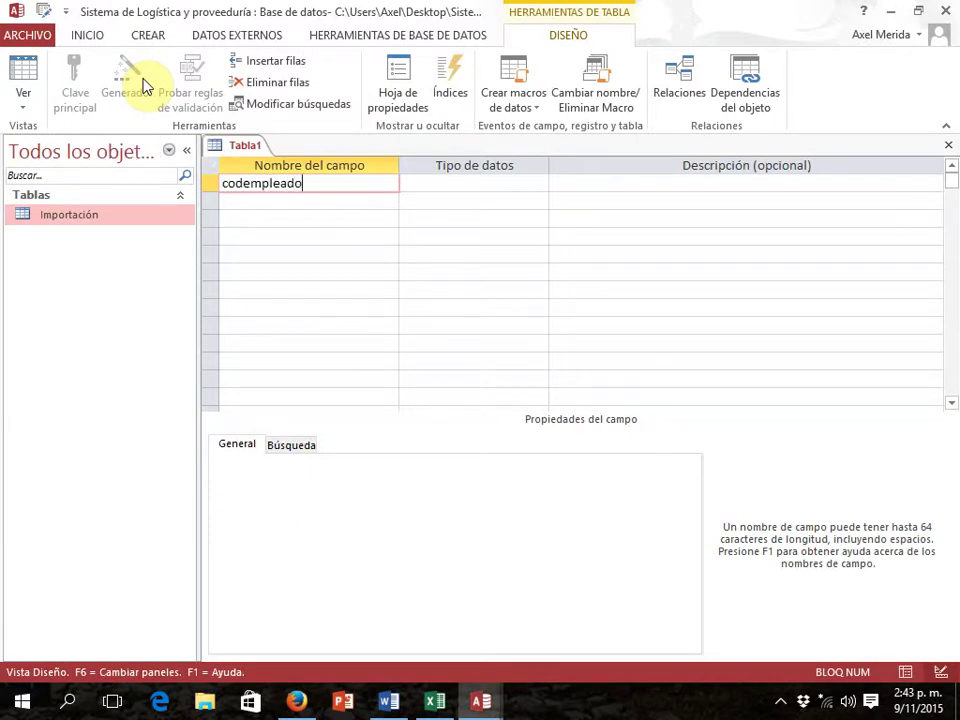
key("Tab")
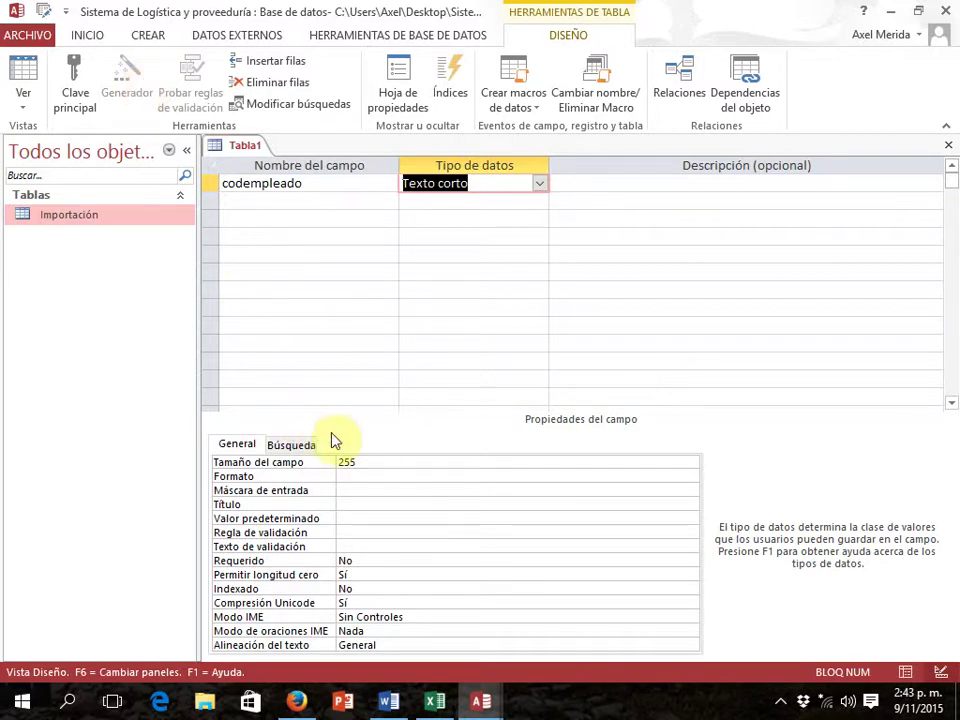
left_click(357, 460)
left_click_drag(357, 460, 317, 461)
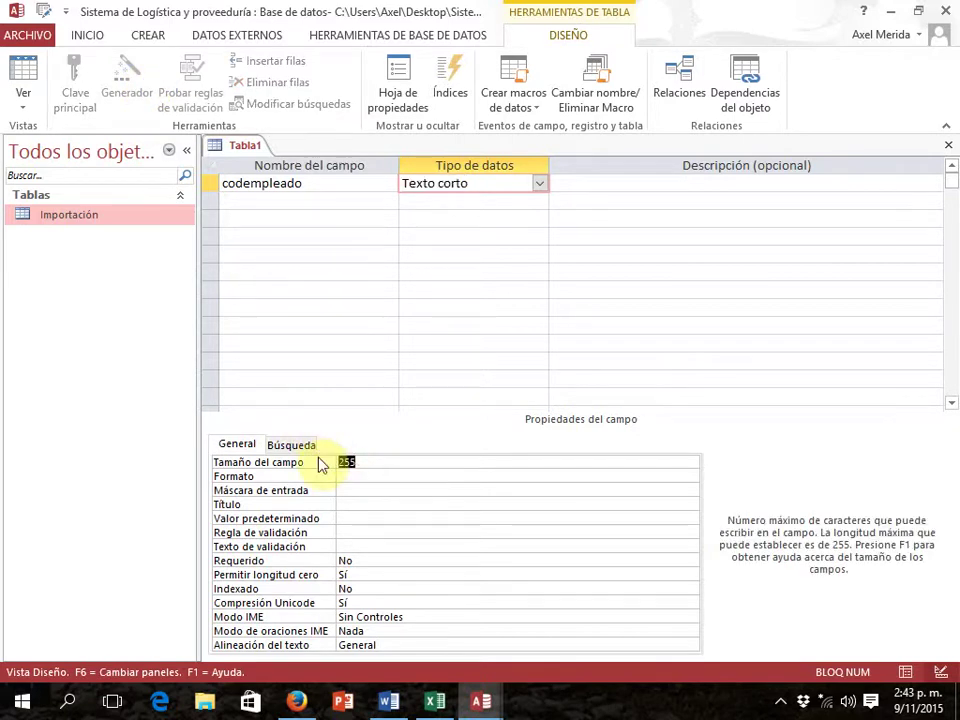
type("10")
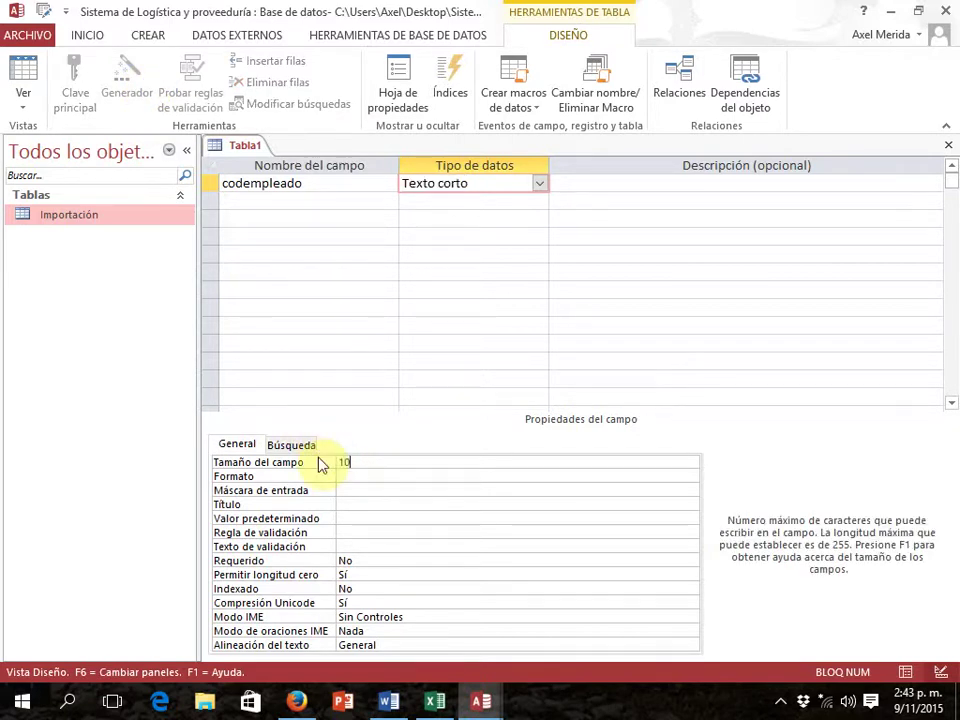
Check the diagram in Excel, and add a "nombre" field of type Texto corto with field size 50 below codempleado in Access
left_click(304, 203)
key("alt+Tab")
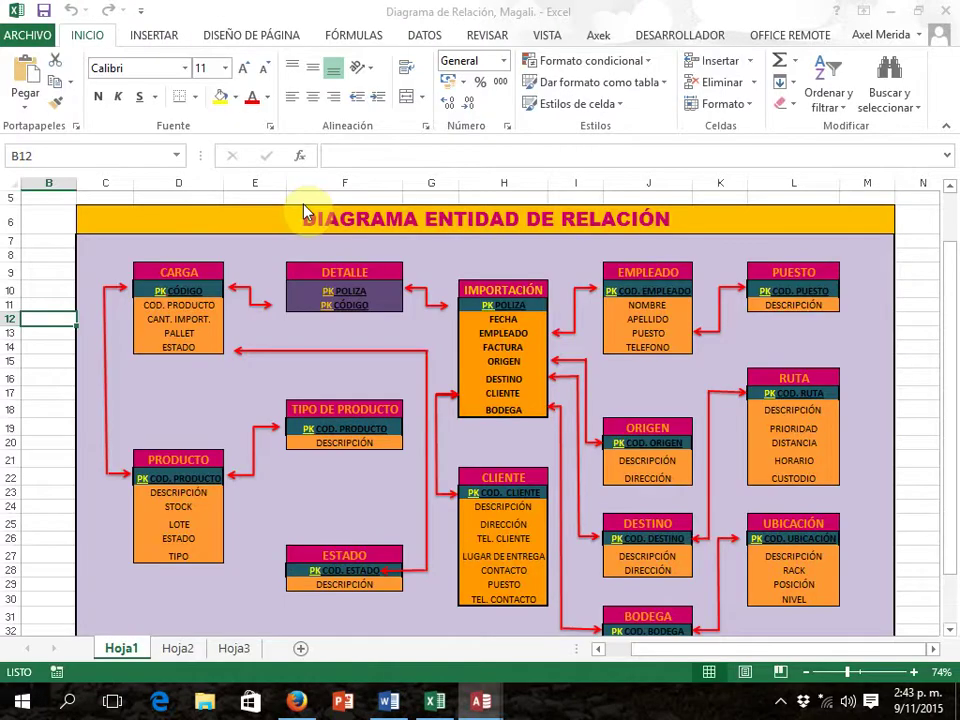
key("alt+Tab")
type("nombre")
key("Tab")
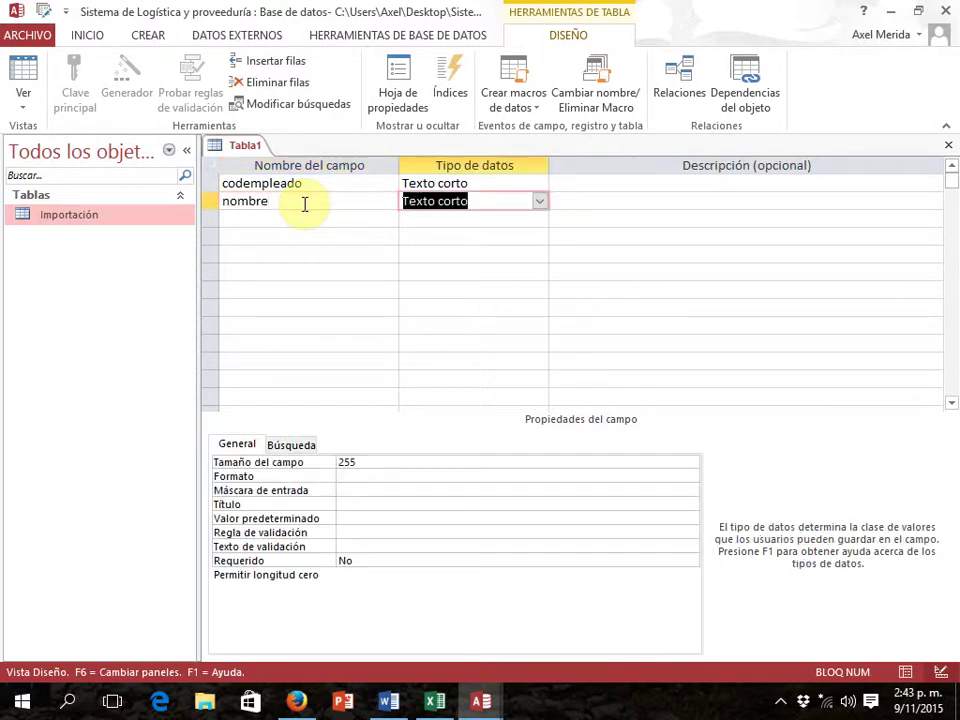
left_click(360, 462)
left_click(285, 462)
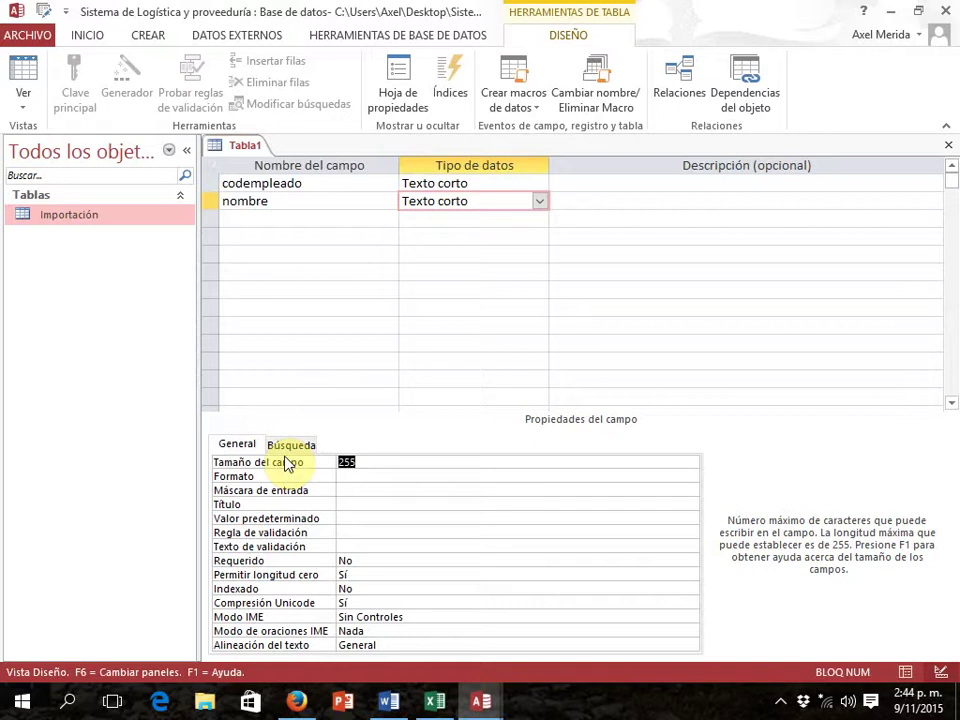
type("50")
Add an "apellidos" field of type Texto corto with field size 50 below nombre
left_click(273, 220)
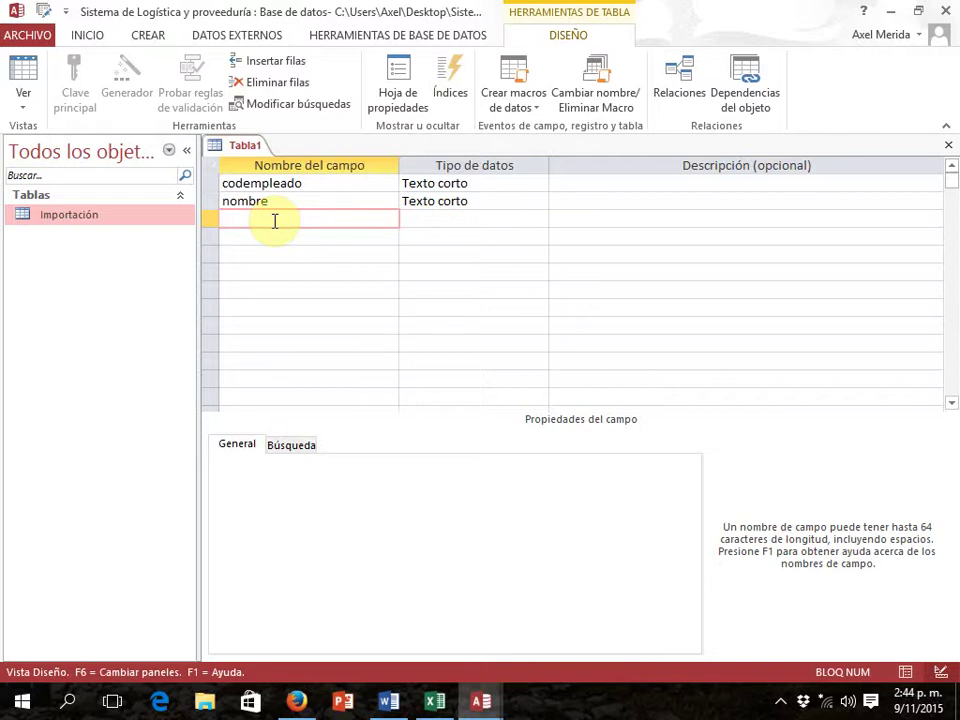
type("apellidos")
key("Tab")
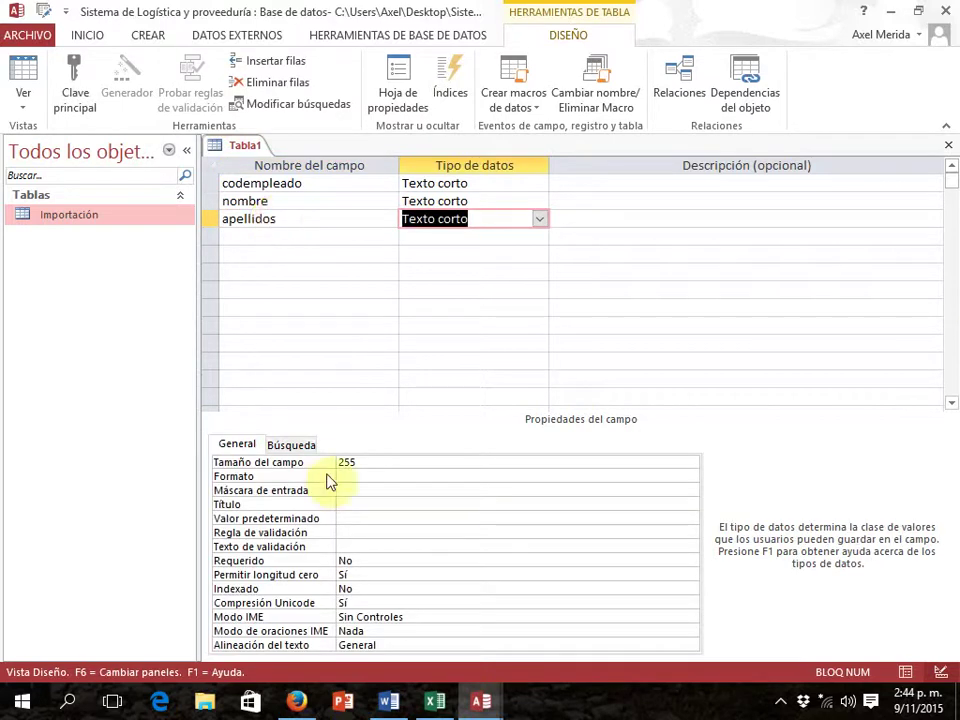
left_click(360, 460)
type("50")
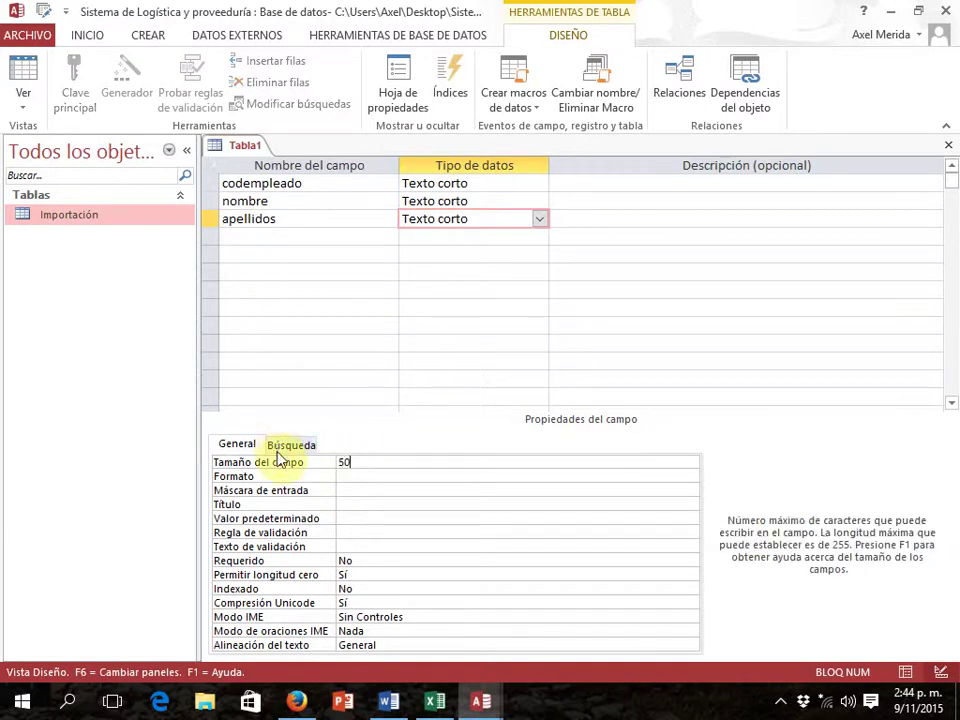
Check the diagram in Excel, and add a "puesto" field of type Texto corto with field size 10 below apellidos in Access
left_click(279, 237)
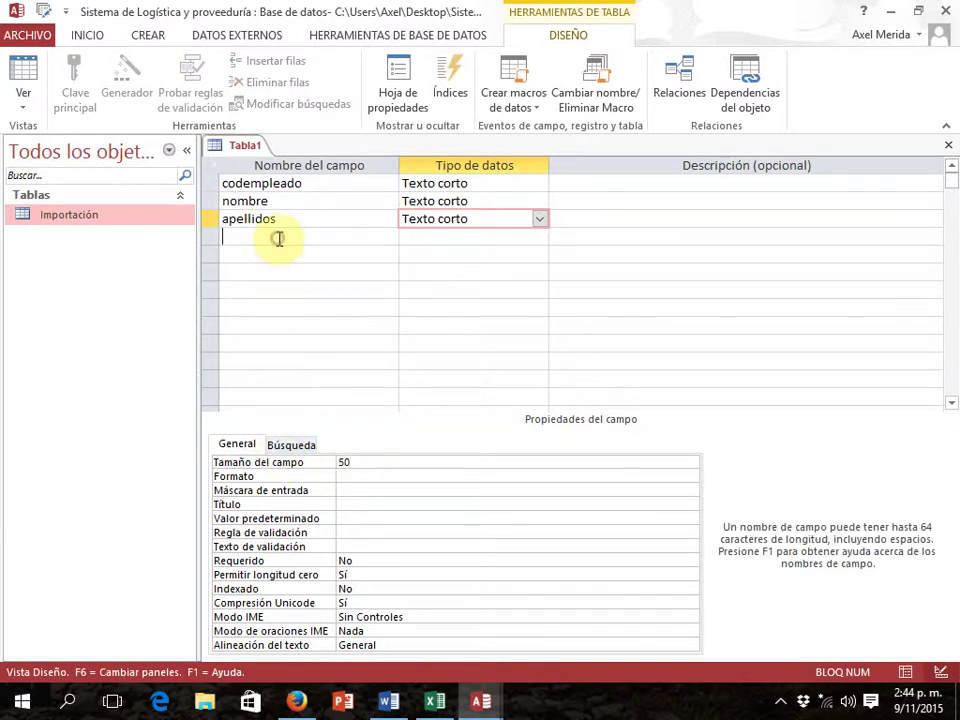
key("alt+Tab")
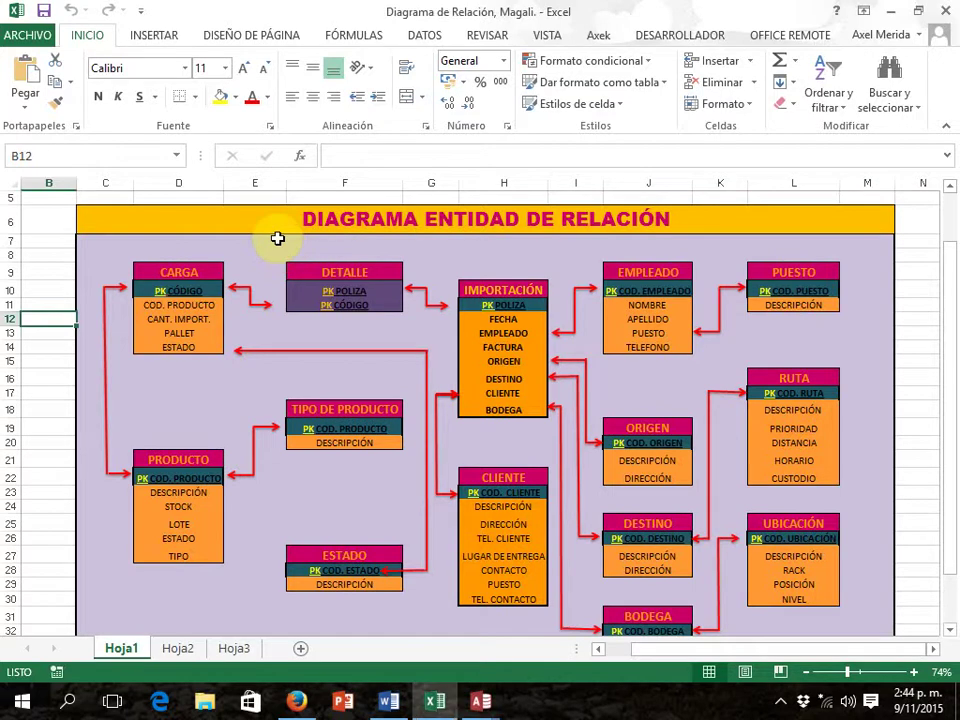
key("alt+Tab")
type("puesto")
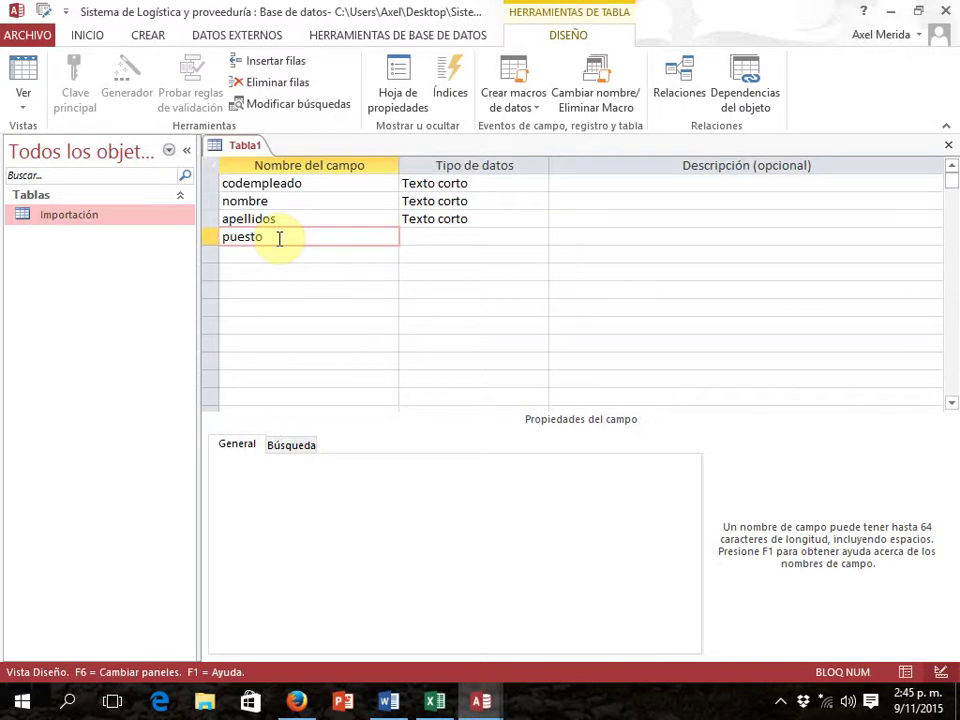
left_click(404, 236)
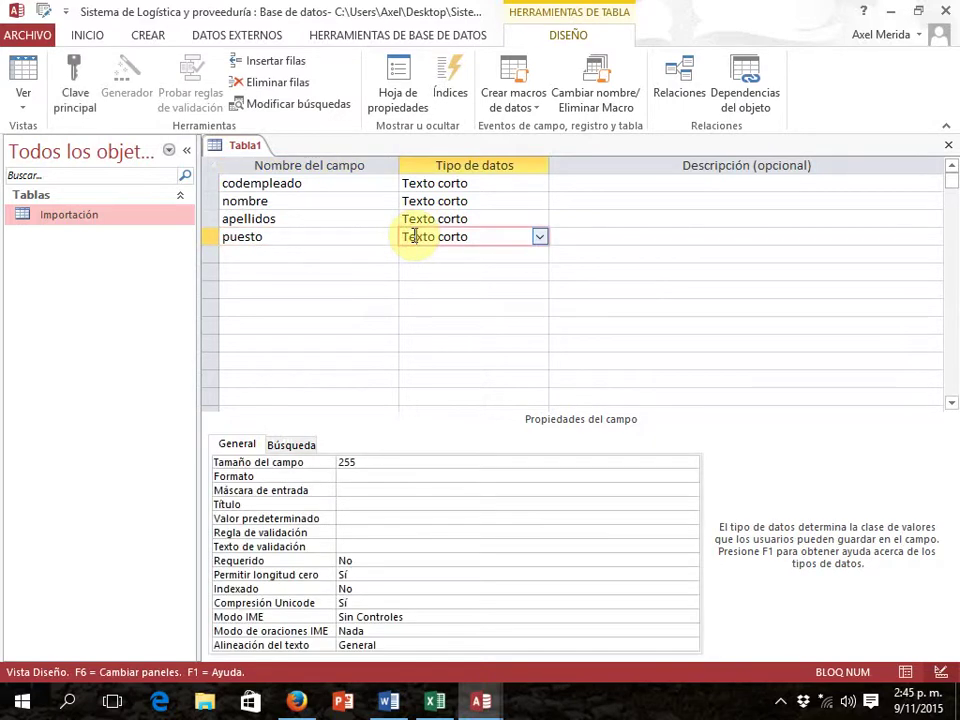
left_click_drag(366, 462, 302, 470)
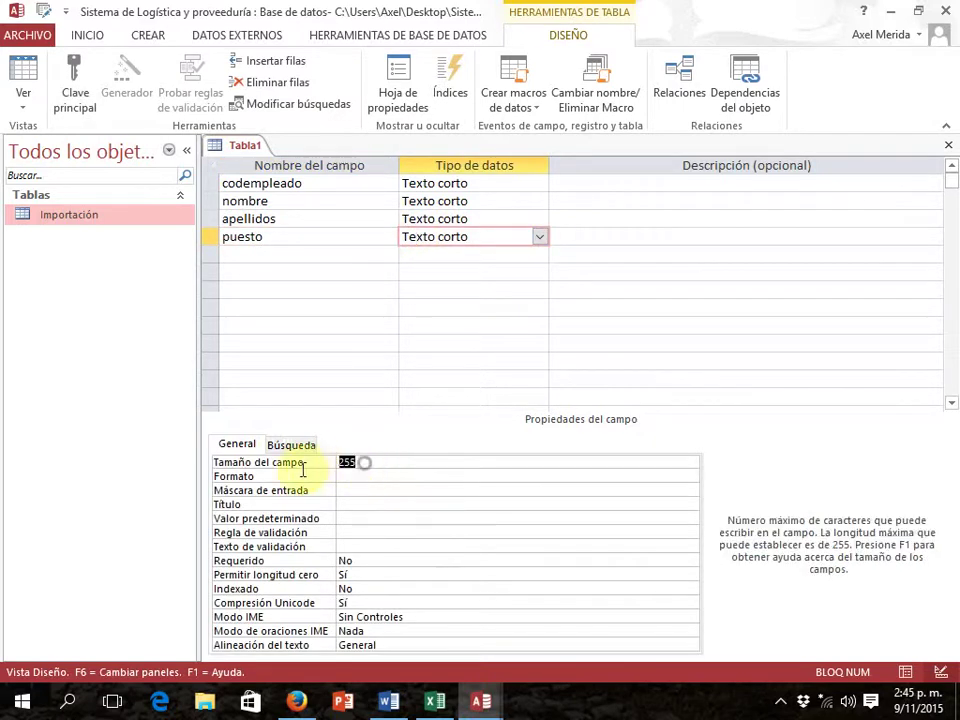
type("10")
key("BackSpace")
key("BackSpace")
key("BackSpace")
key("BackSpace")
key("BackSpace")
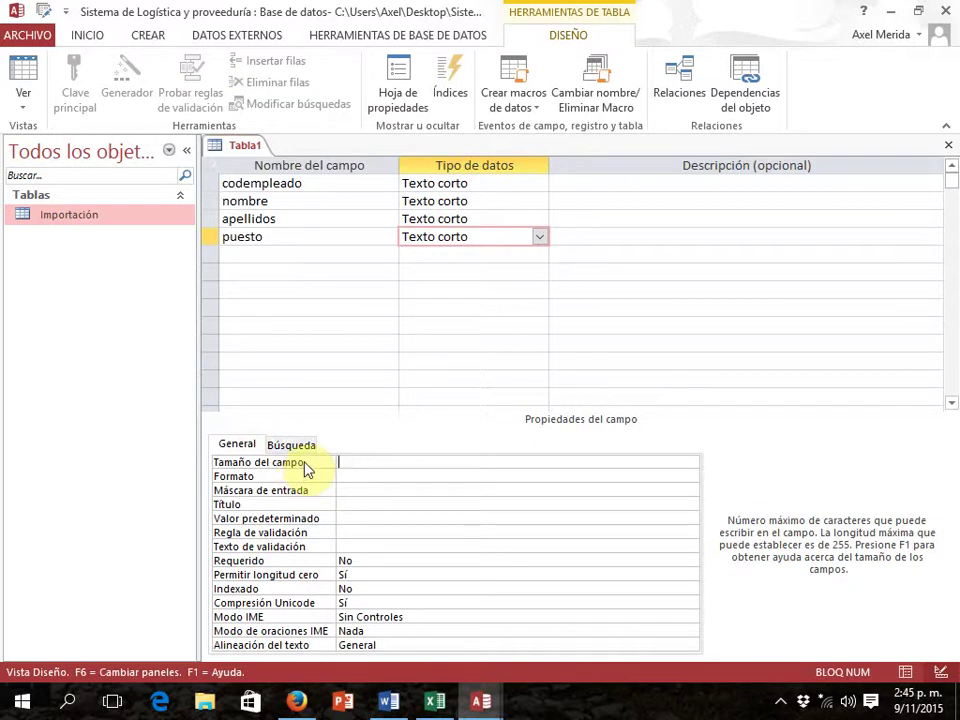
type("10")
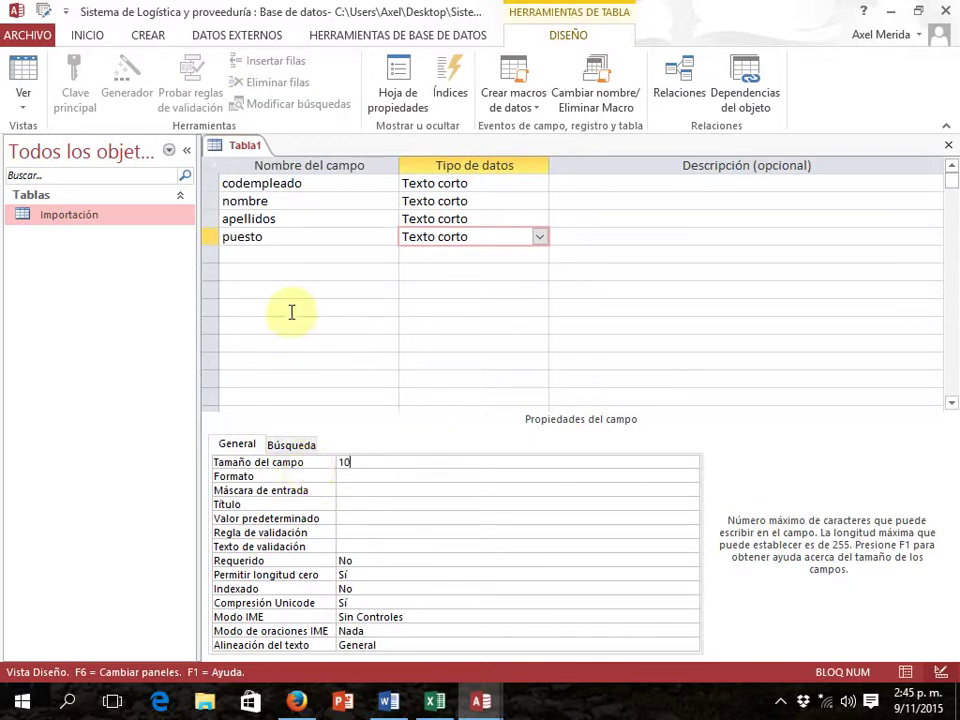
Check the diagram in Excel, and add a "telefono" field of type Texto corto with field size 15 below puesto in Access
left_click(315, 250)
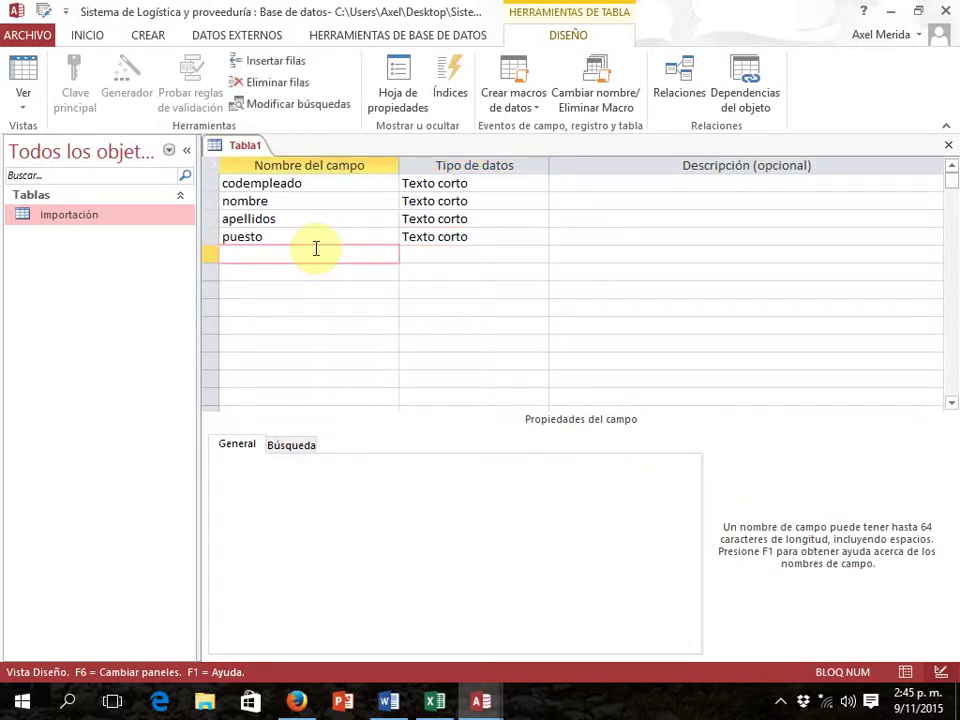
key("alt+Tab")
key("alt+Tab")
type("telefono")
key("Tab")
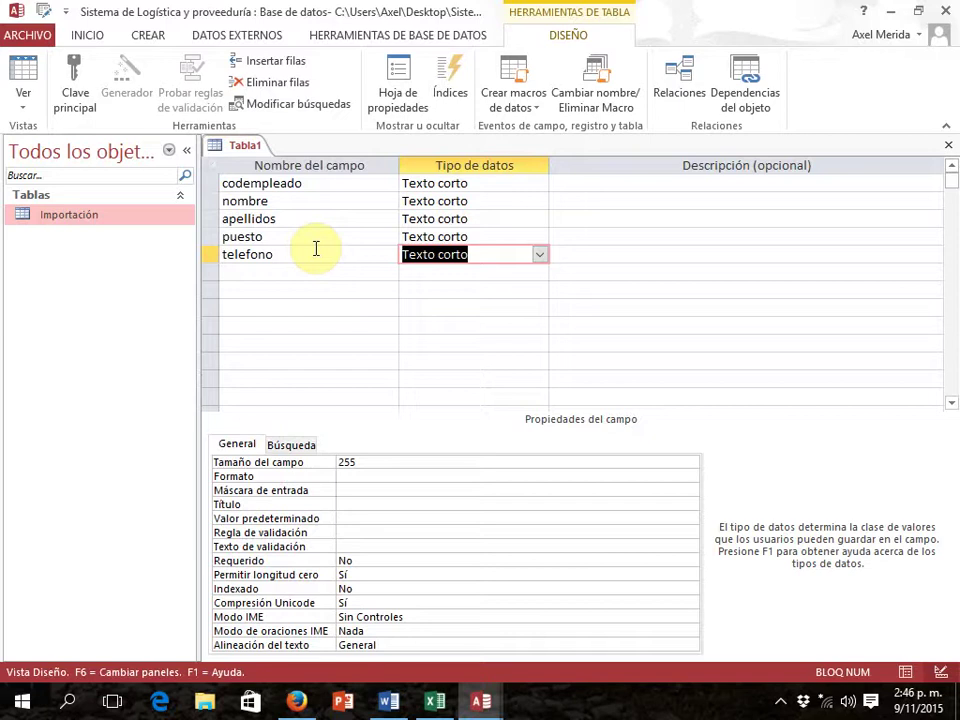
double_click(370, 461)
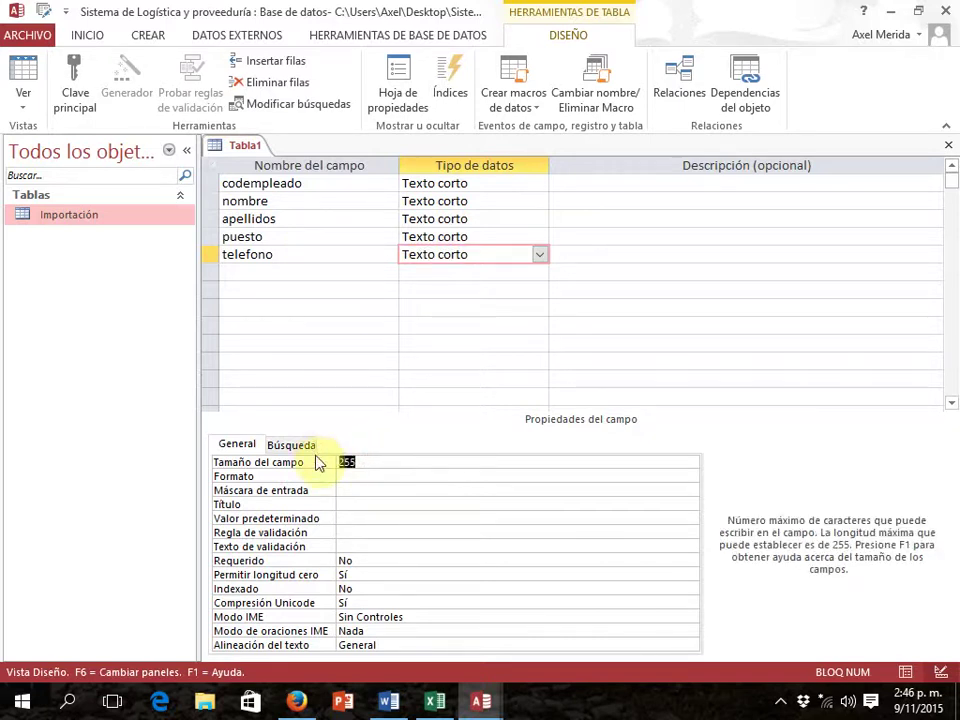
type("15")
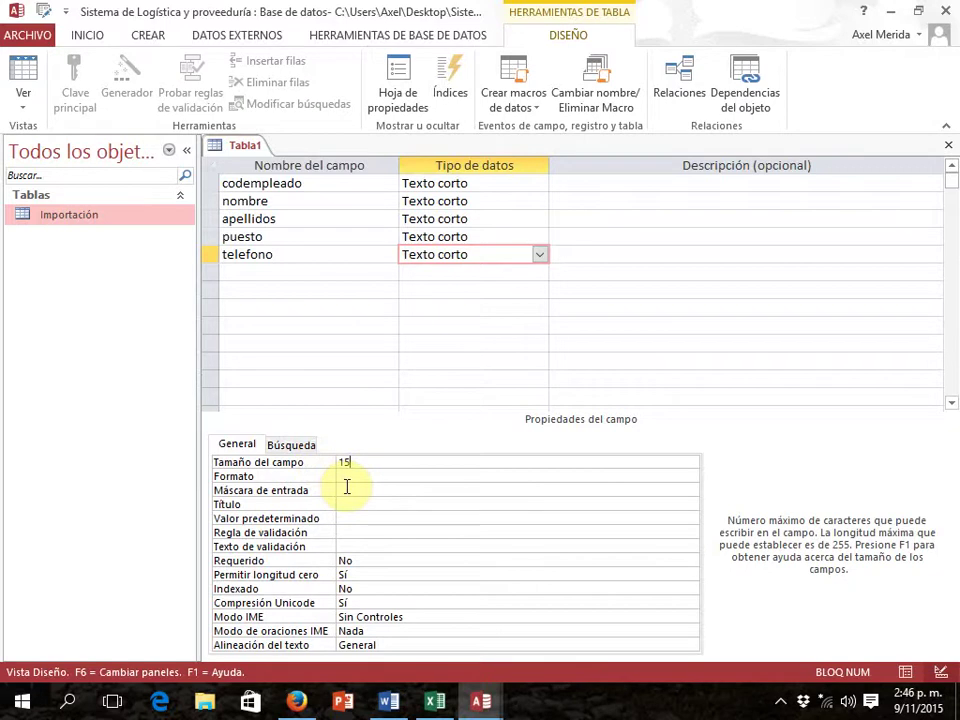
left_click(347, 489)
type("(999")
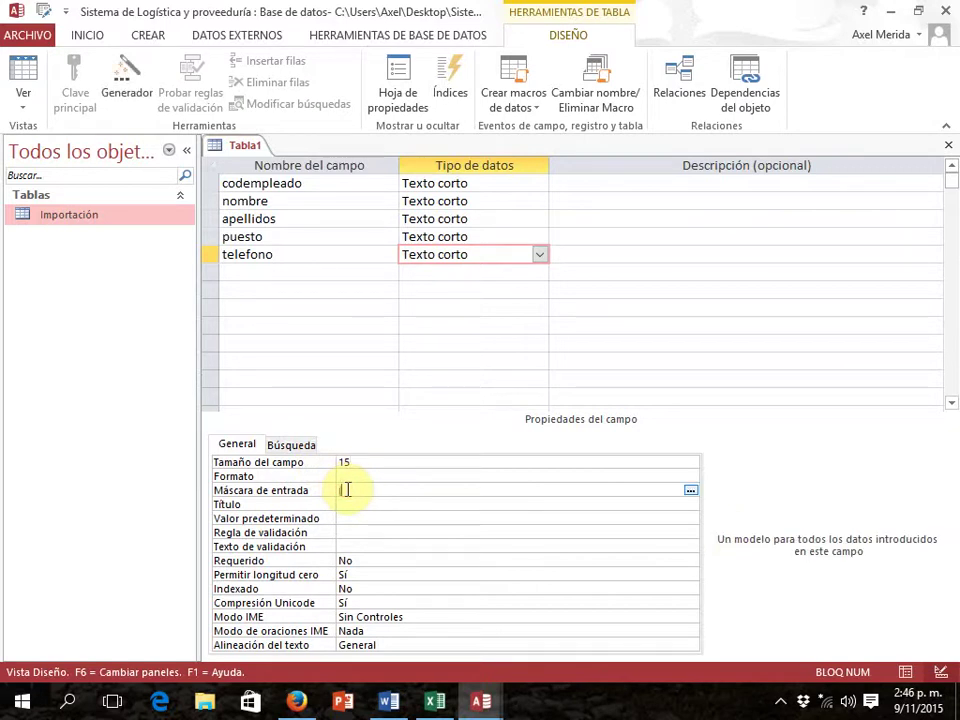
type(") 9999-9999")
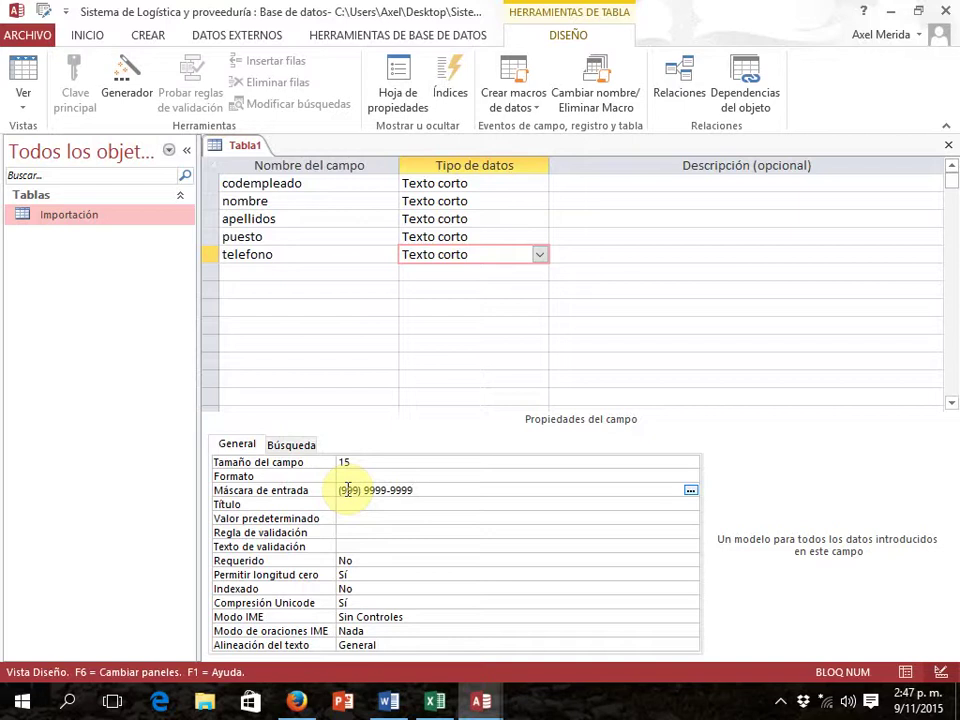
Set codempleado as the table's primary key
left_click(304, 183)
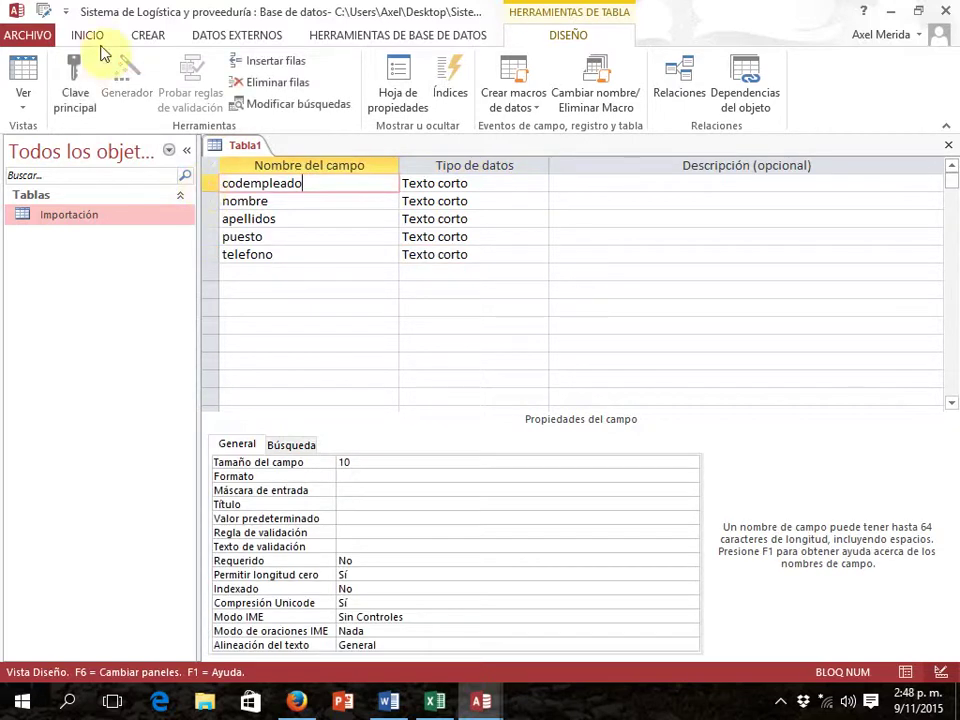
left_click(68, 104)
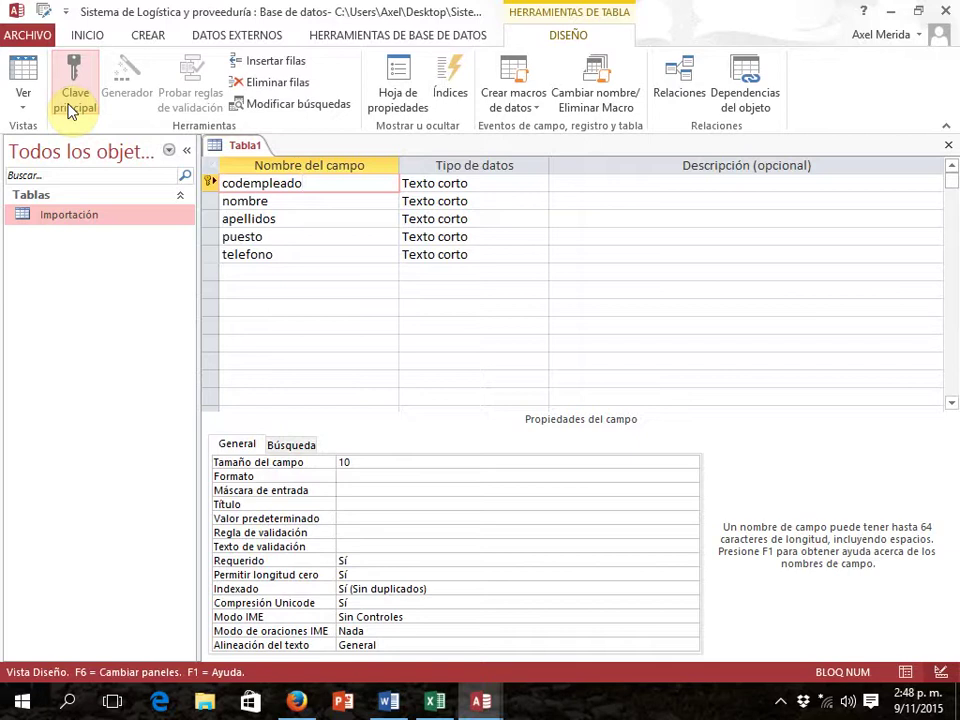
left_click(209, 184)
right_click(210, 185)
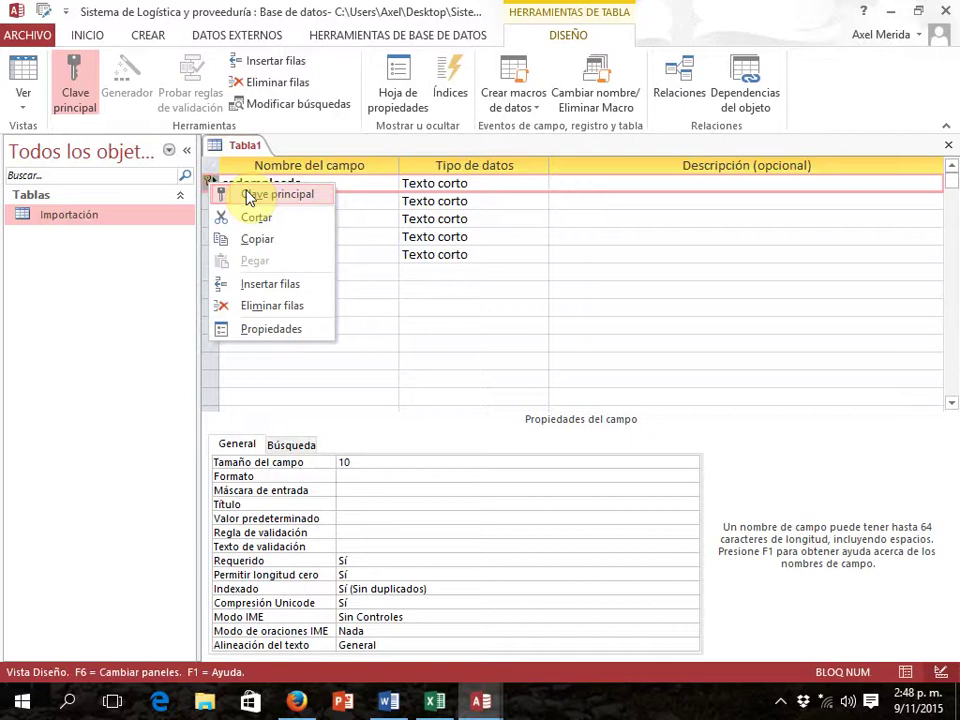
Close the table design and save the table as "Empleado"
left_click(948, 148)
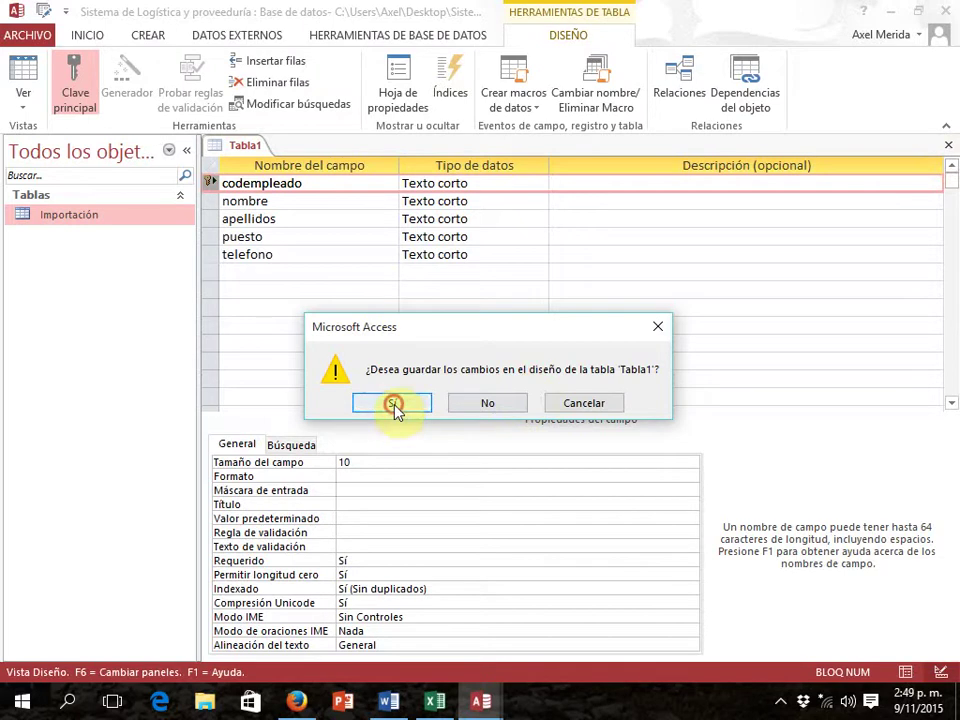
left_click(396, 408)
type("Em")
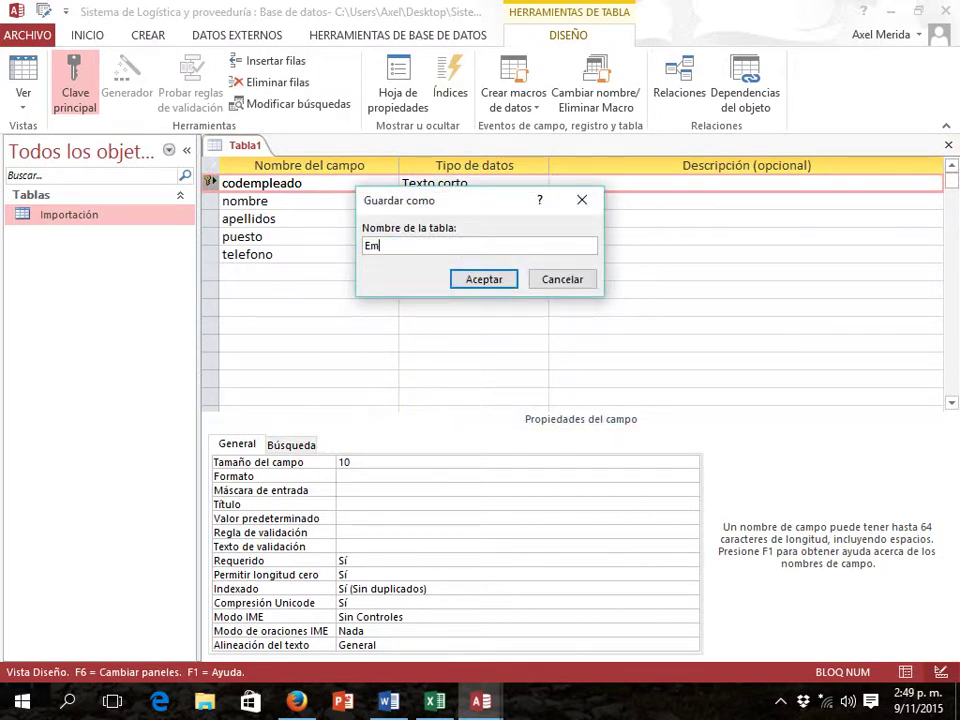
type("pleado")
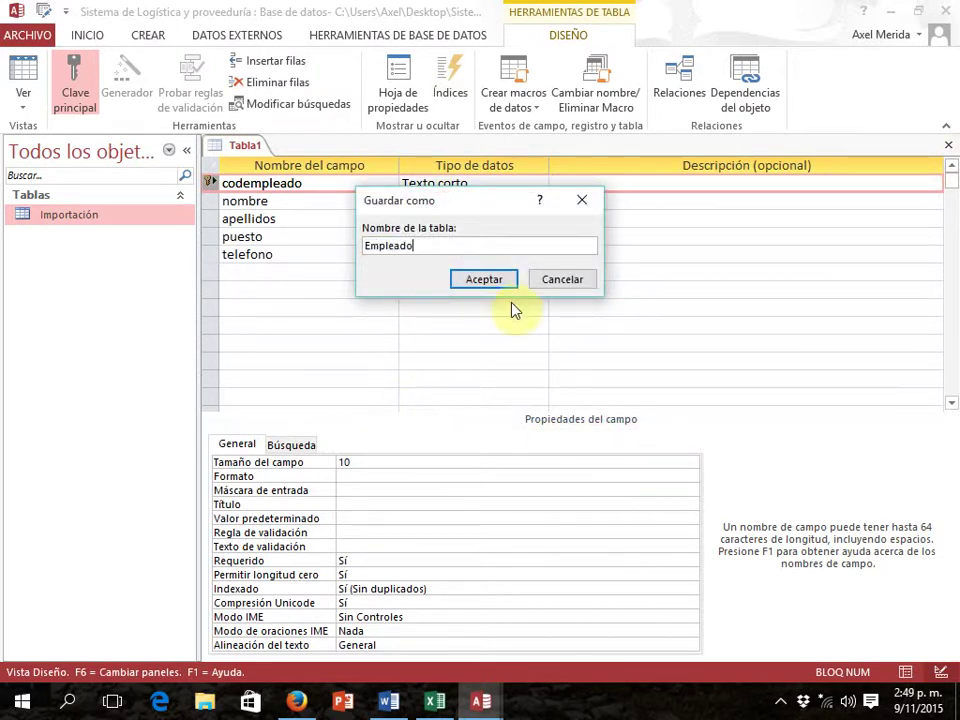
left_click(483, 280)
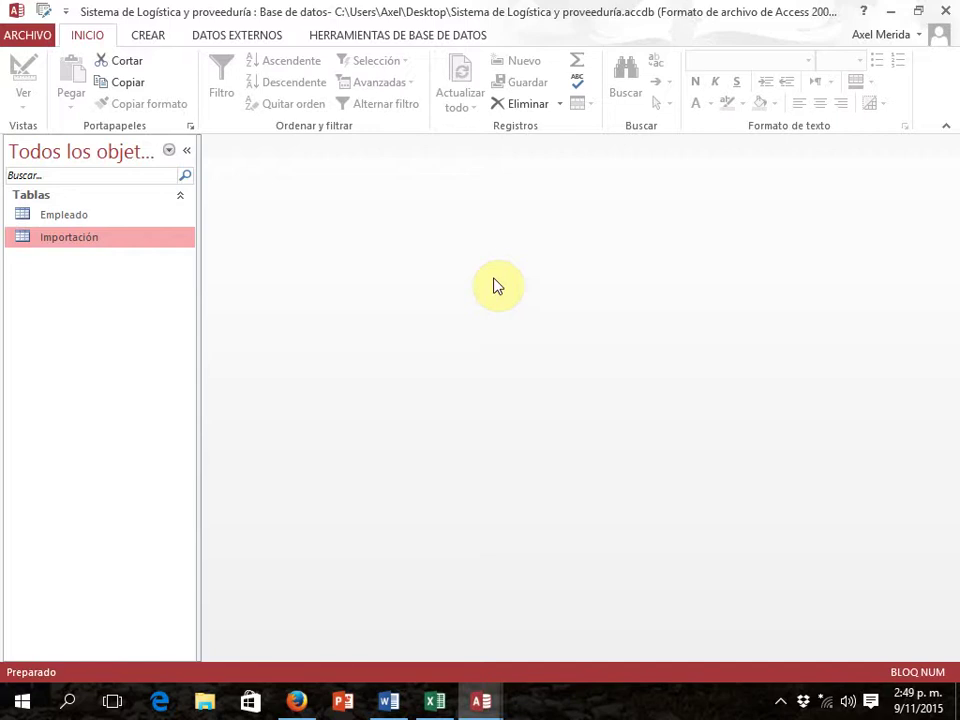
Check the PUESTO entity in the Excel diagram, and start a new table in Design view in Access
key("alt+Tab")
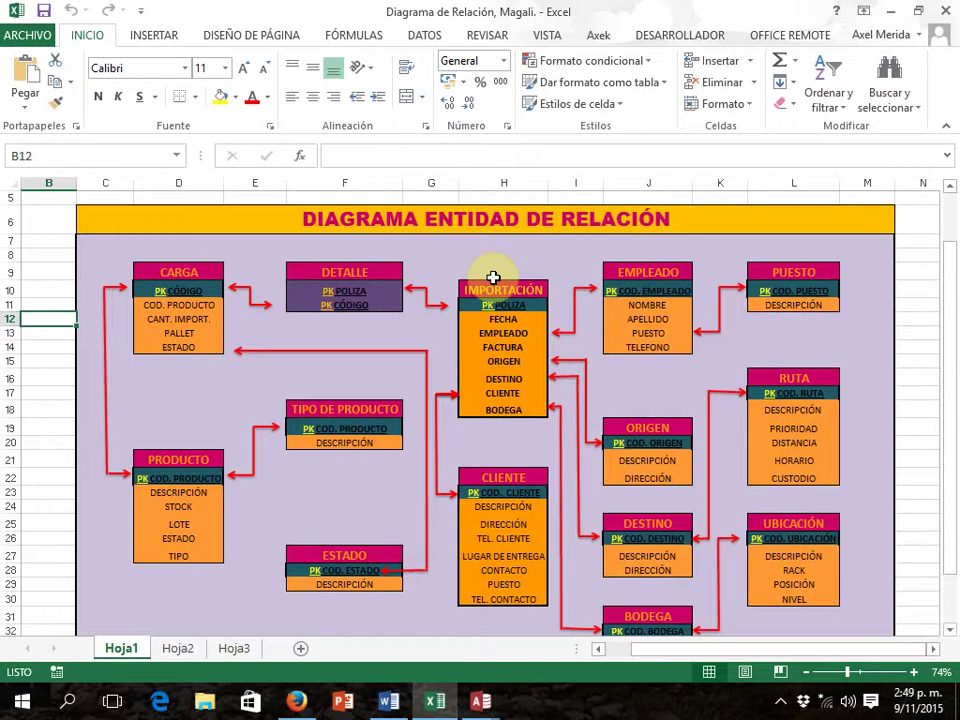
key("alt+Tab")
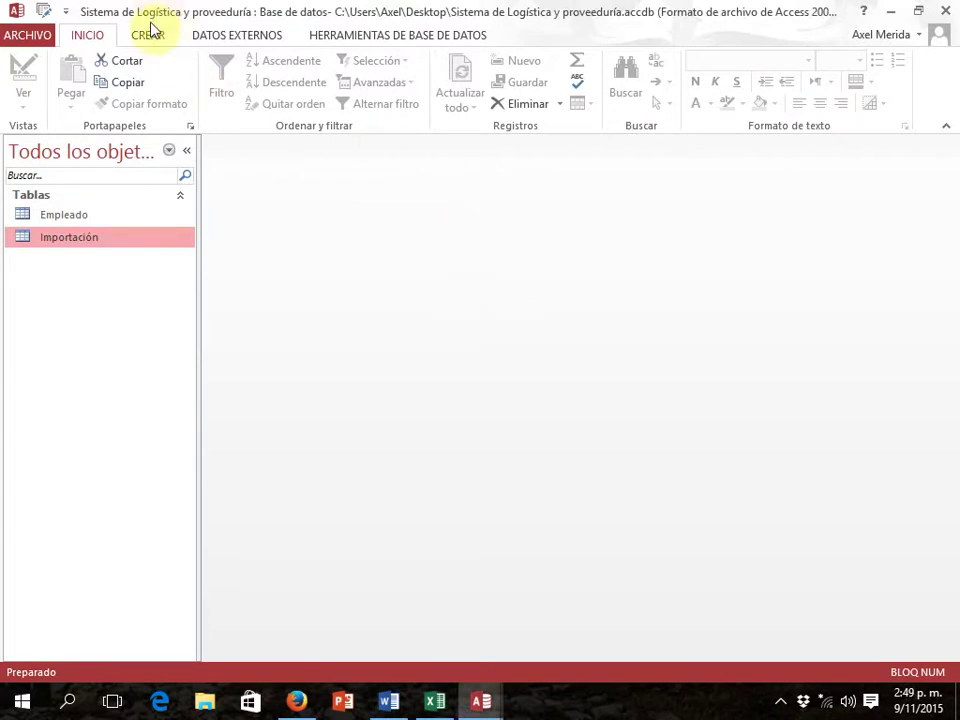
left_click(148, 37)
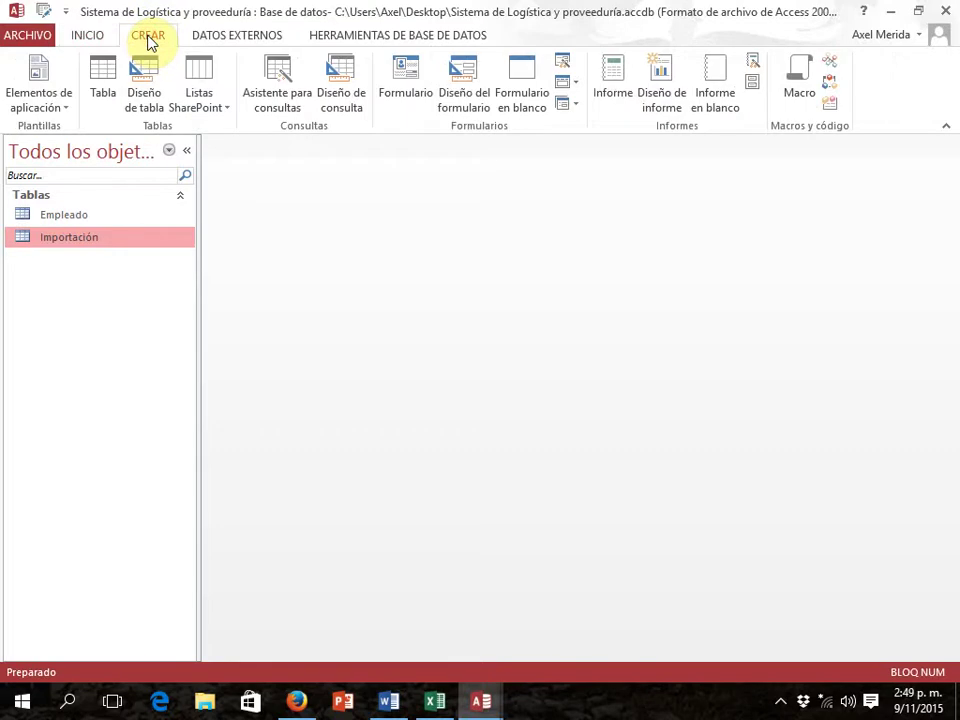
left_click(133, 96)
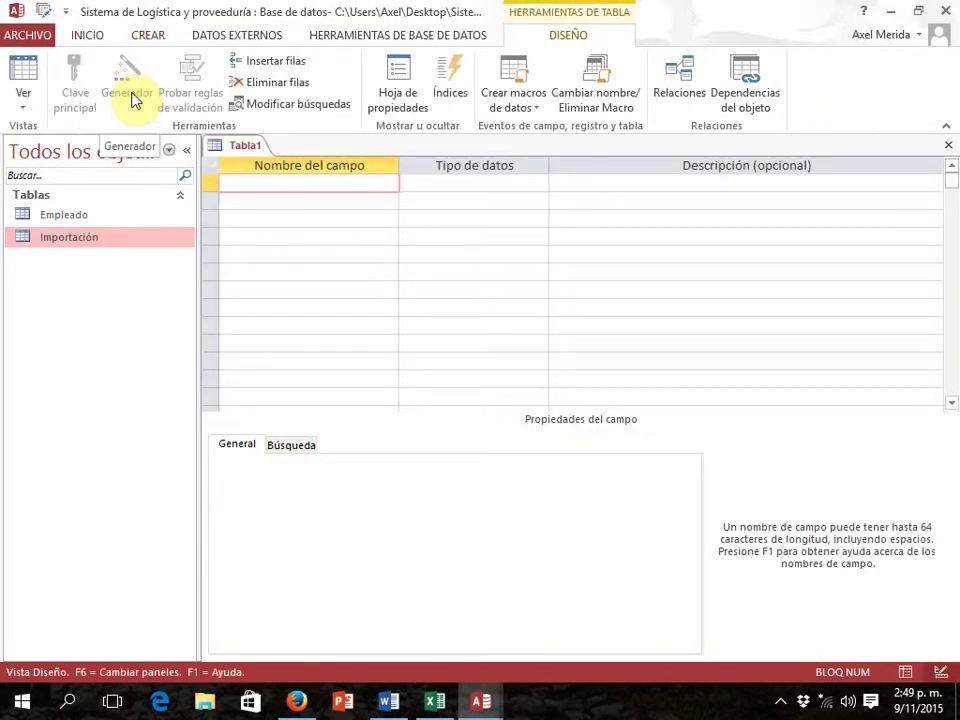
Check the diagram in Excel, and add a "codpuesto" field of type Texto corto with field size 10 in Access
key("alt+Tab")
key("alt+Tab")
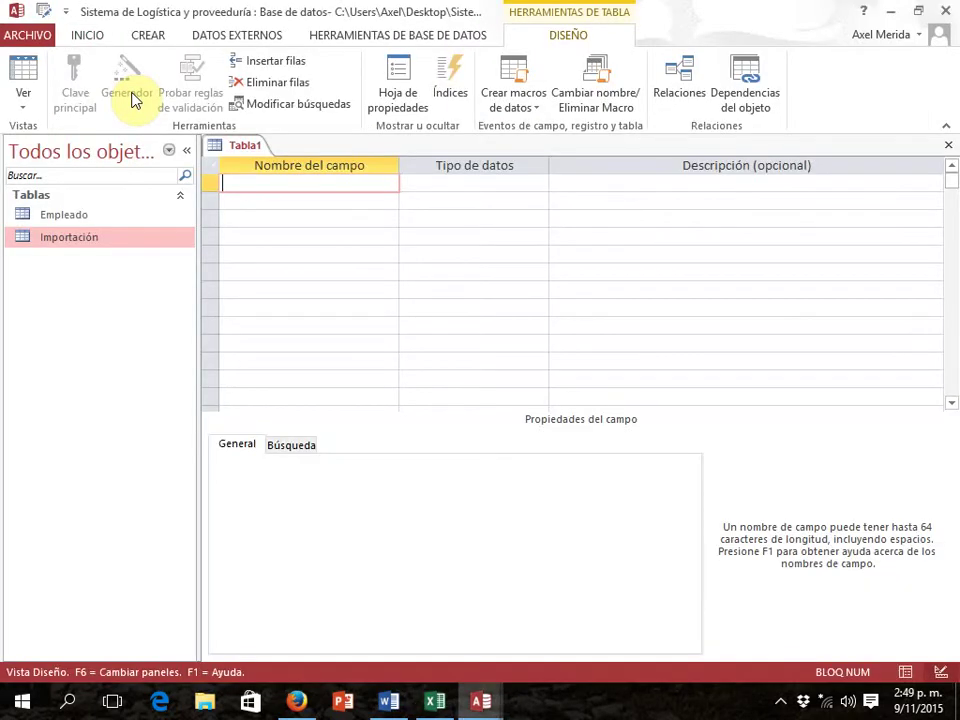
type("codpuesto")
right_click(90, 220)
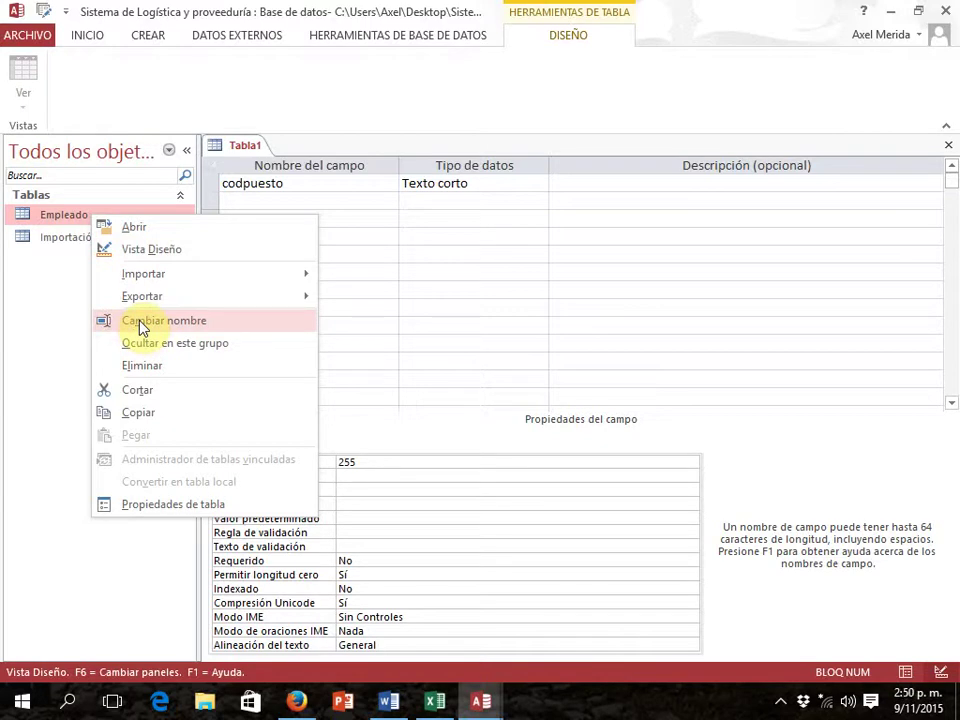
left_click(220, 201)
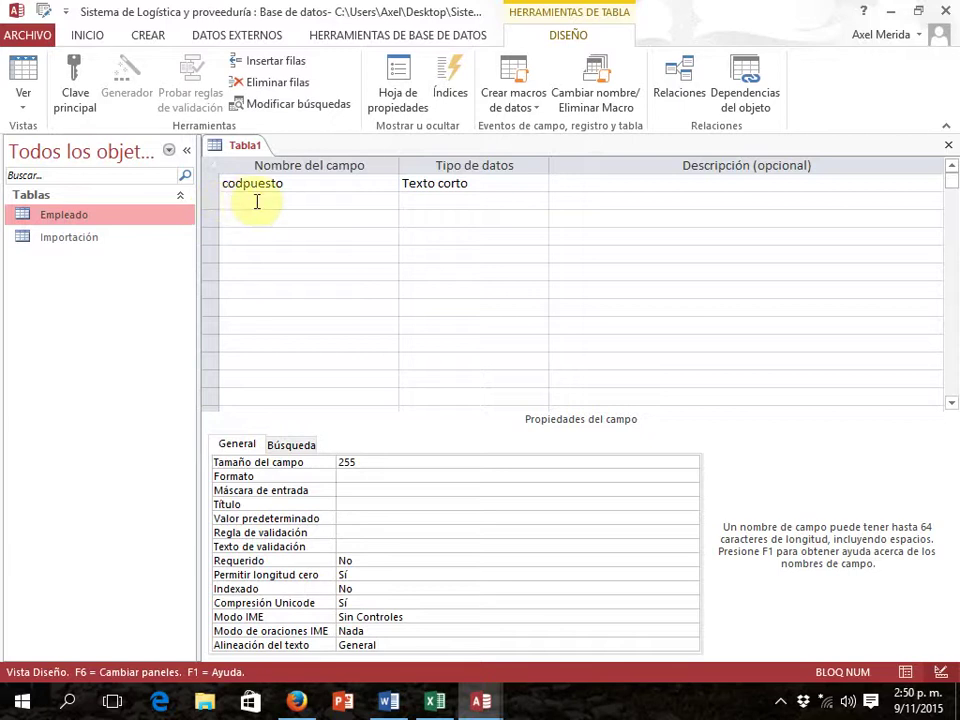
left_click(256, 202)
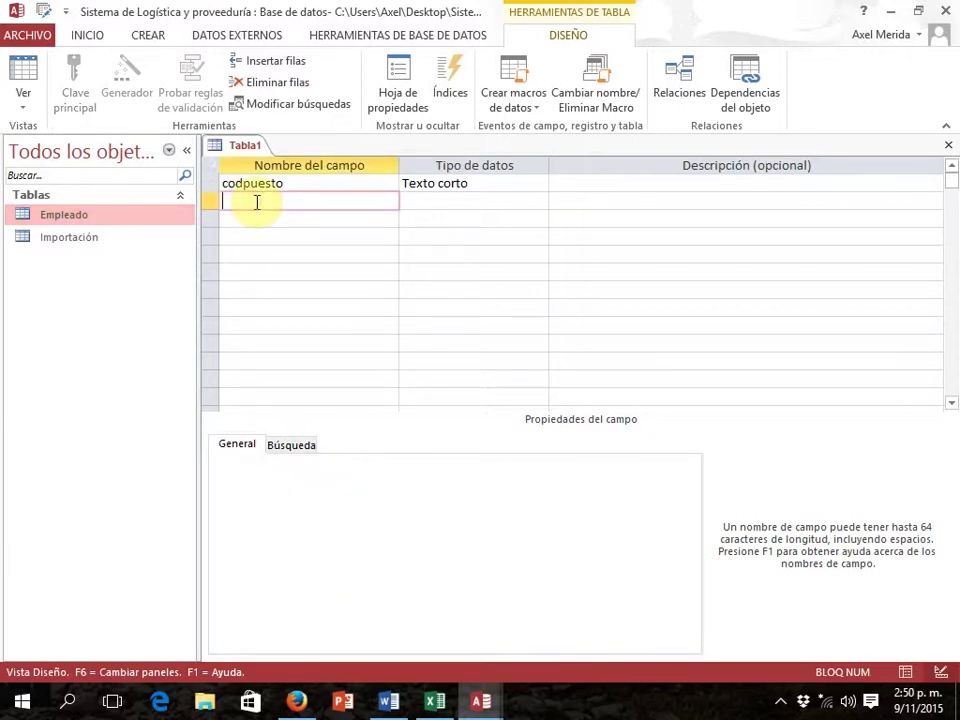
left_click(476, 184)
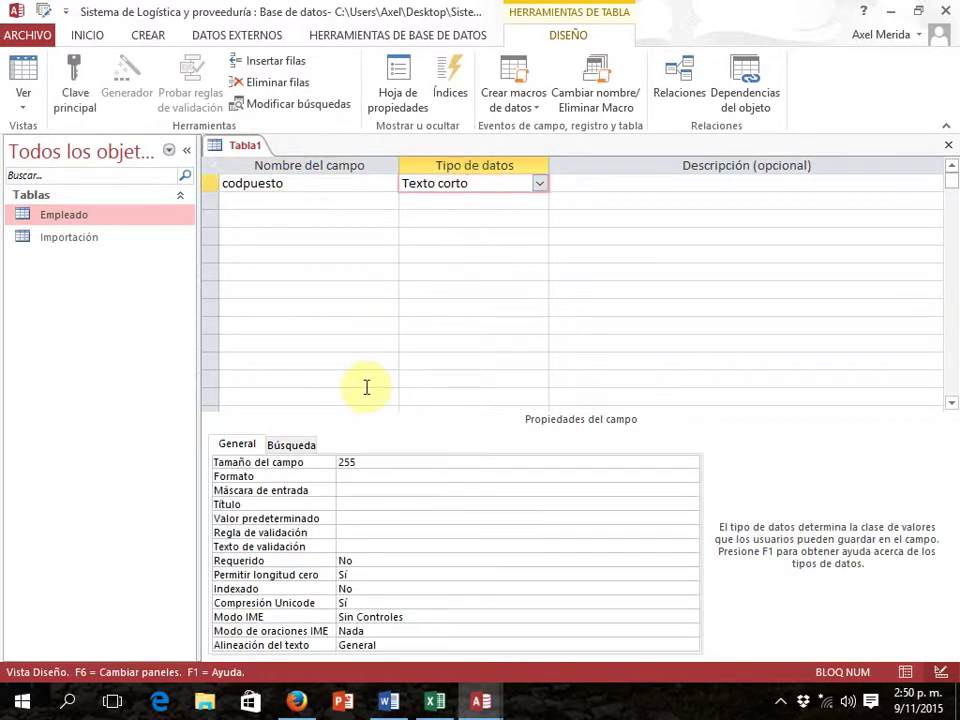
left_click(358, 461)
key("BackSpace")
key("BackSpace")
key("BackSpace")
type("10")
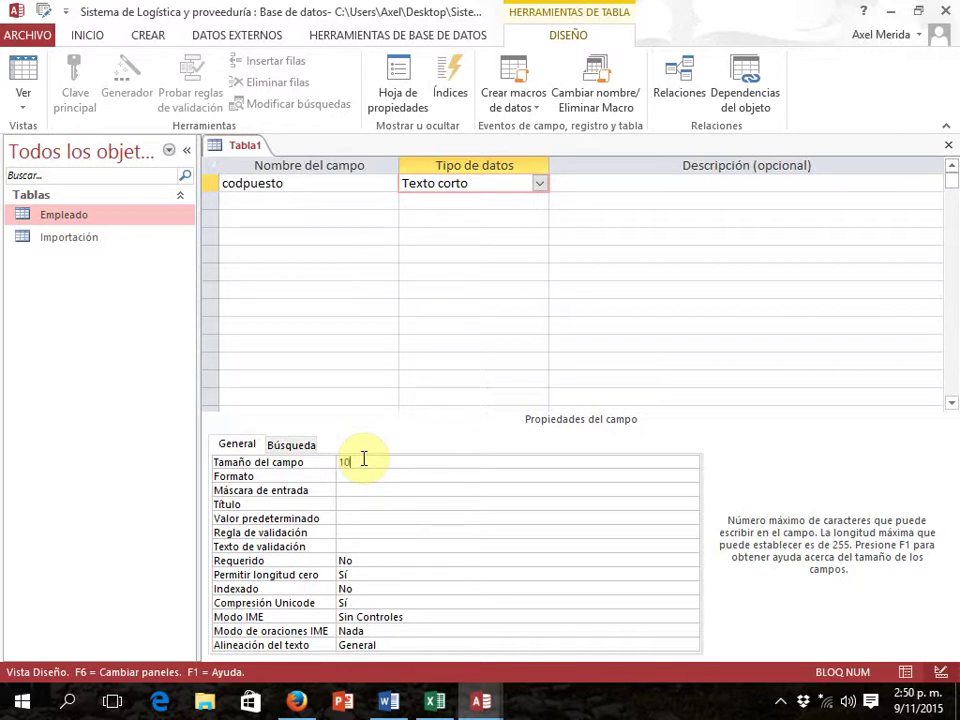
Add a "descripcion" field of type Texto corto with field size 30 below codpuesto
left_click(266, 190)
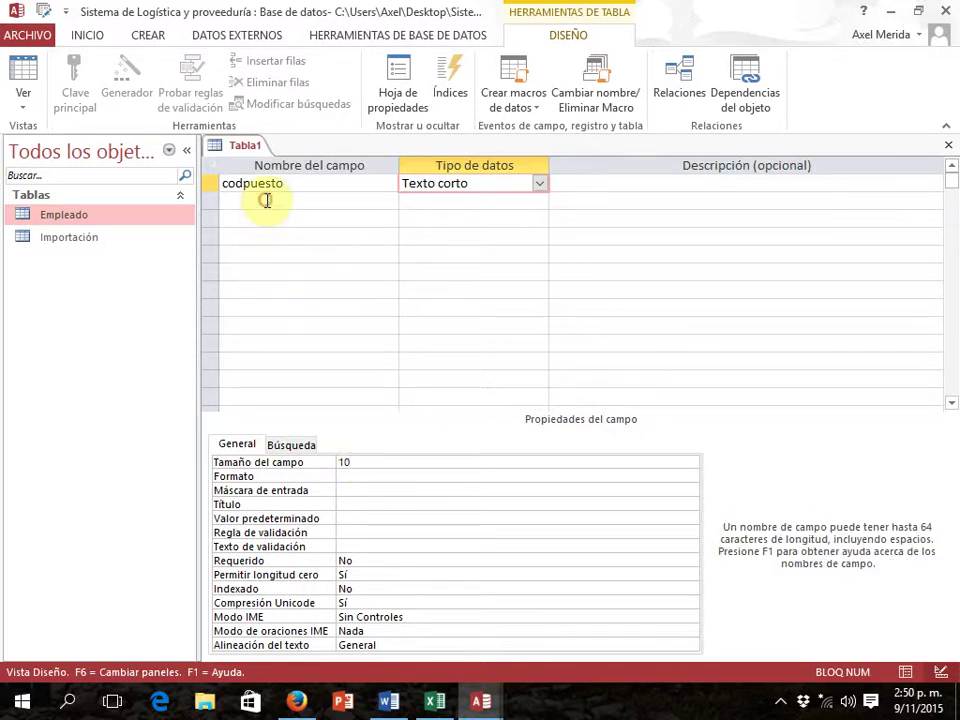
left_click(266, 200)
type("descripcion")
left_click(470, 204)
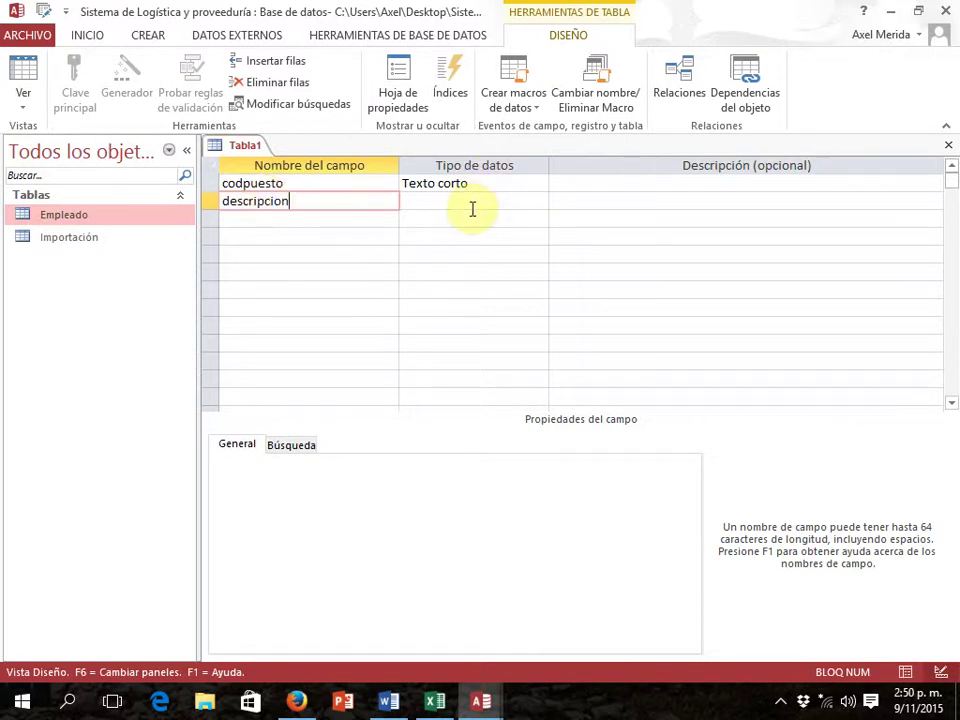
left_click(352, 462)
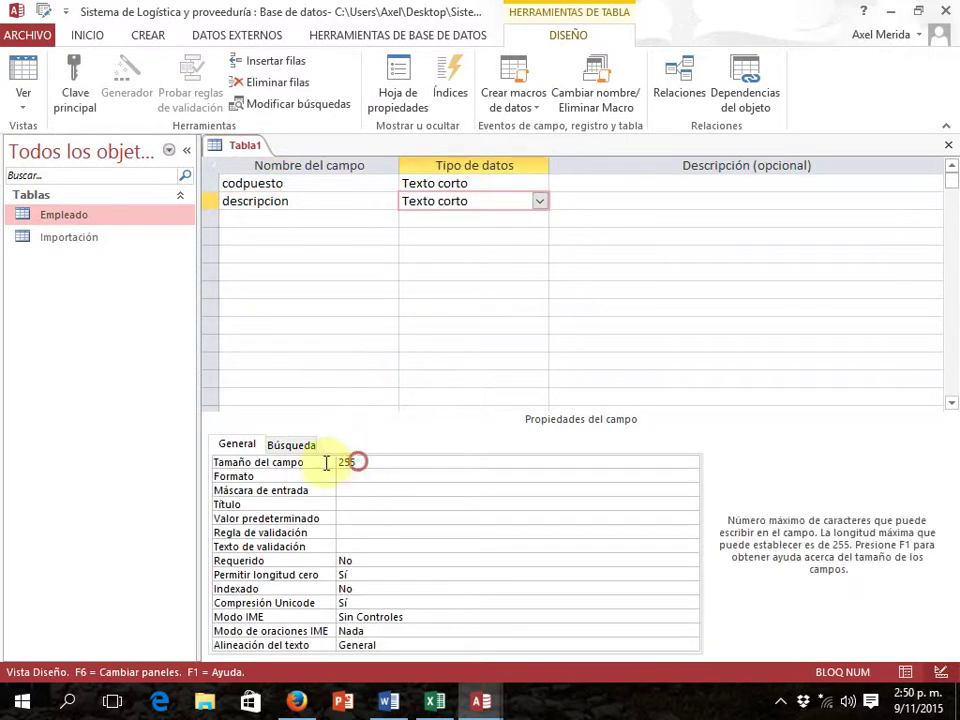
left_click(300, 464)
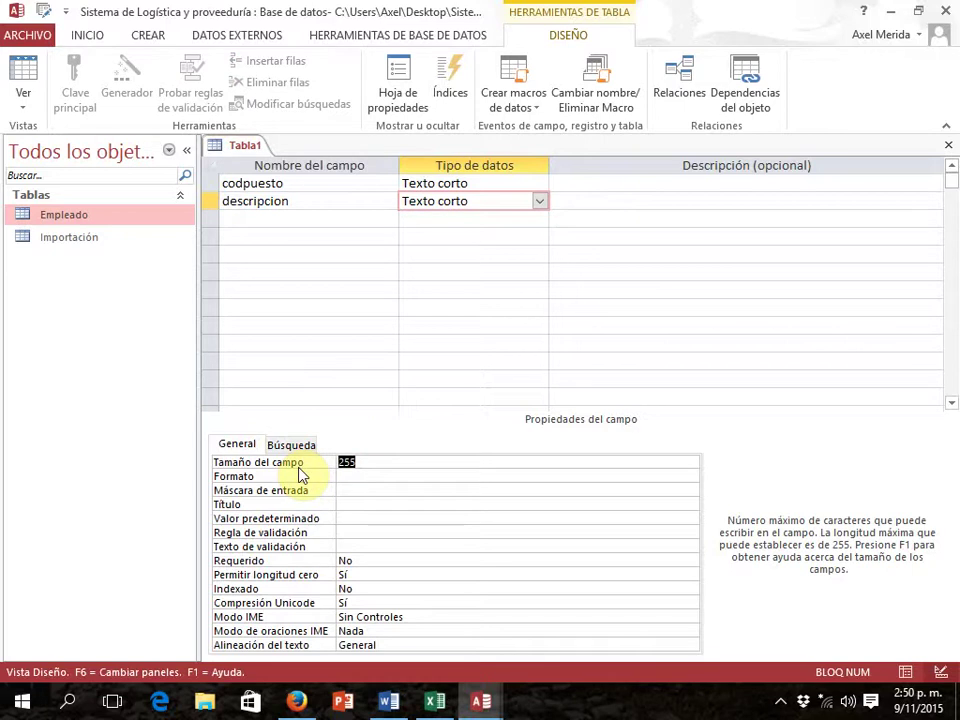
type("30")
Set codpuesto as the primary key, and close the table design, saving the table as "Puesto"
left_click(210, 185)
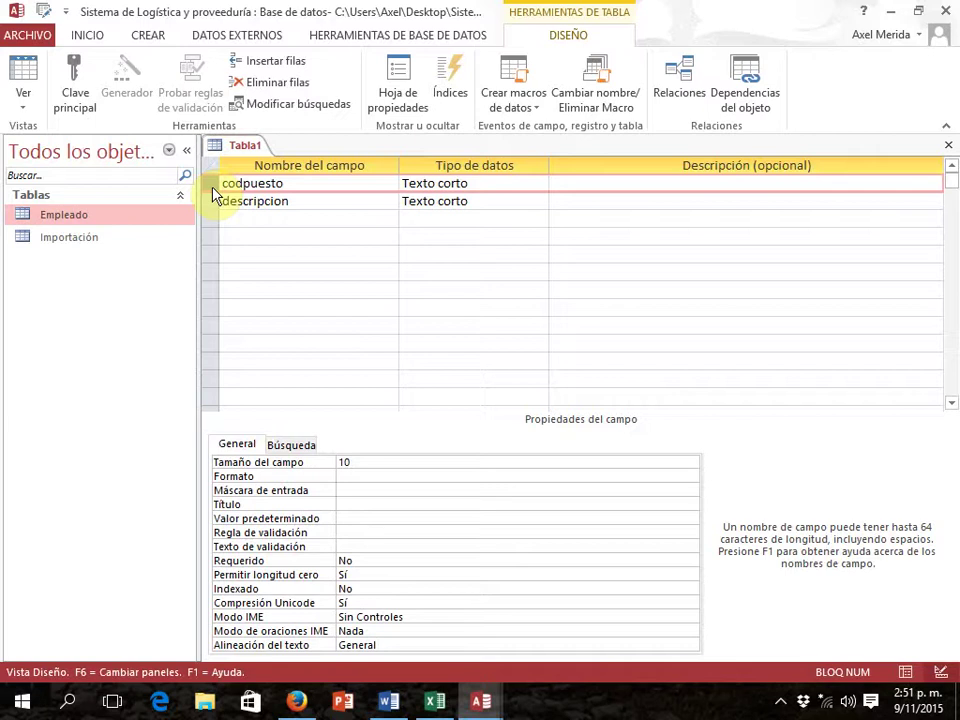
left_click(87, 100)
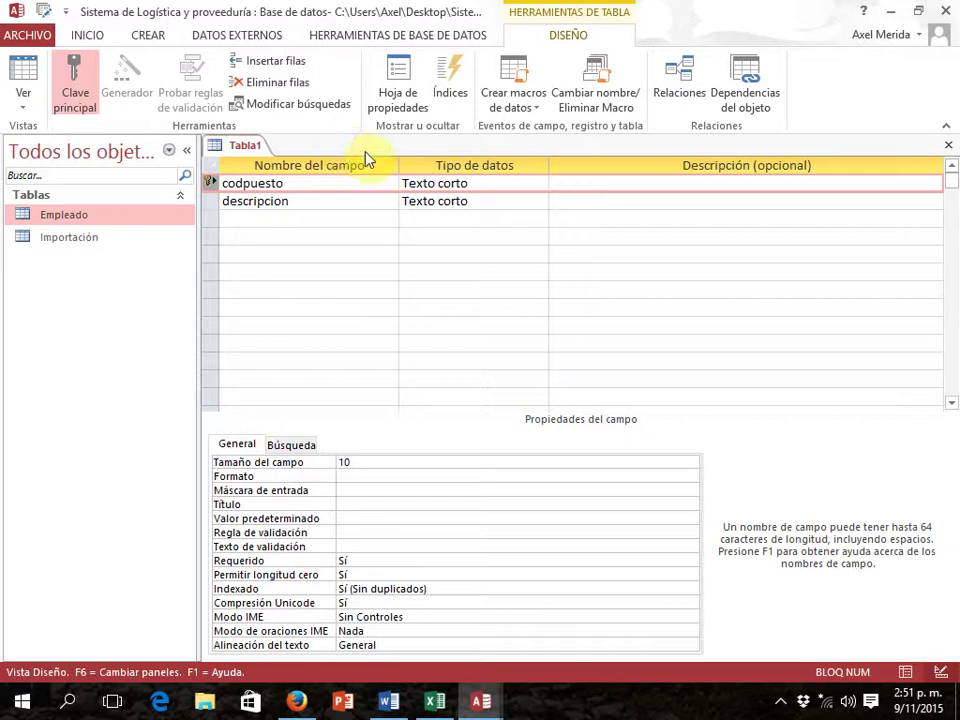
left_click(948, 147)
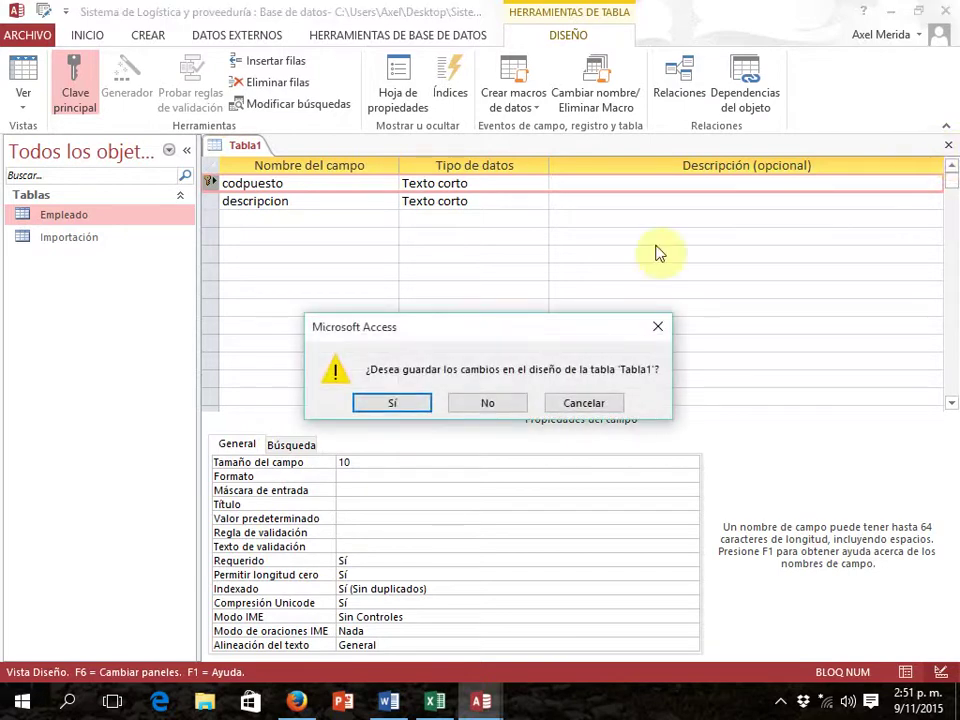
left_click(399, 403)
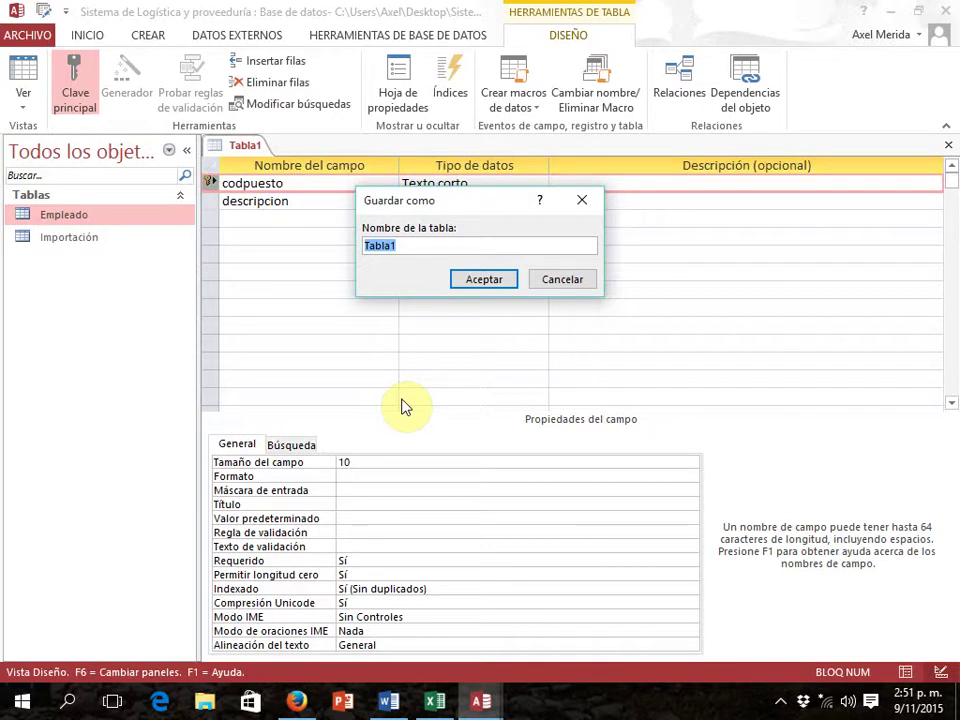
type("Puesto")
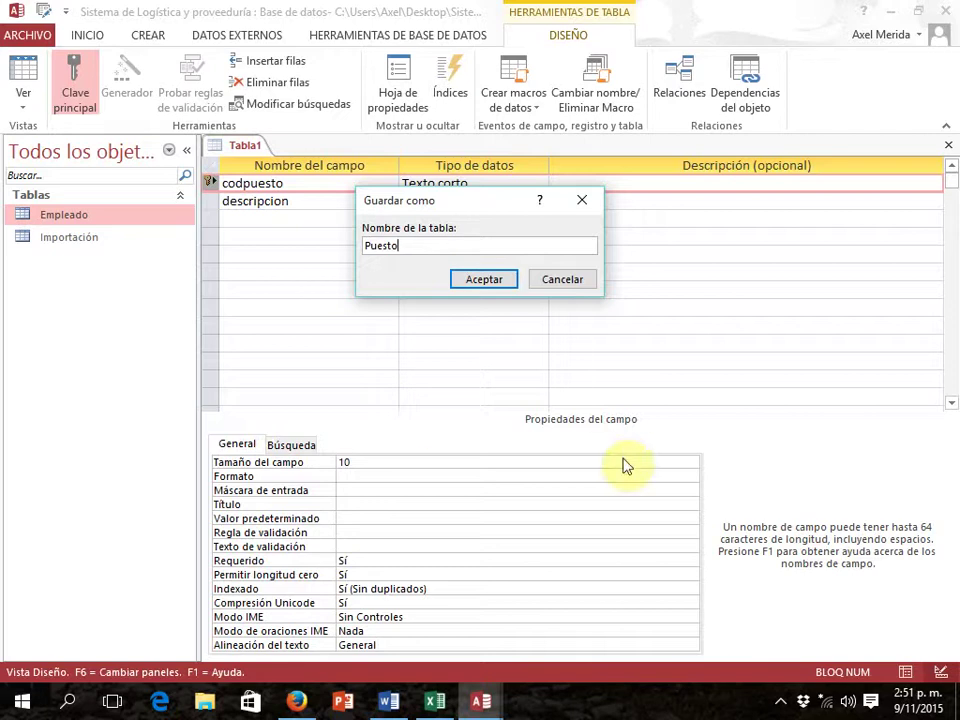
left_click(484, 279)
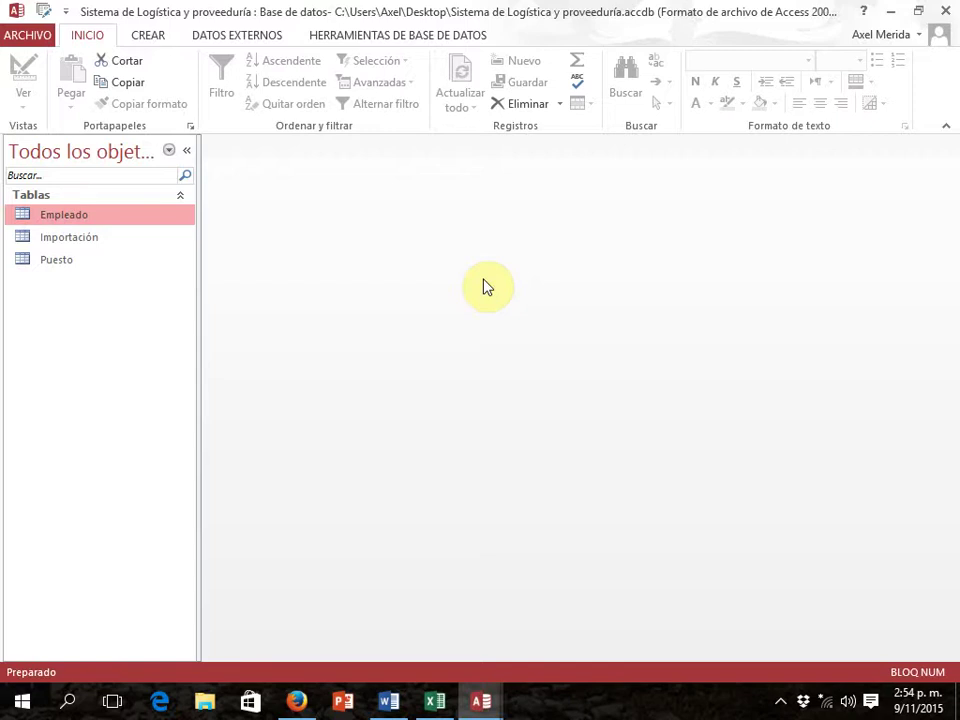
Review the entity-relationship diagram in Excel, and start another new table in Design view in Access
key("alt+Tab")
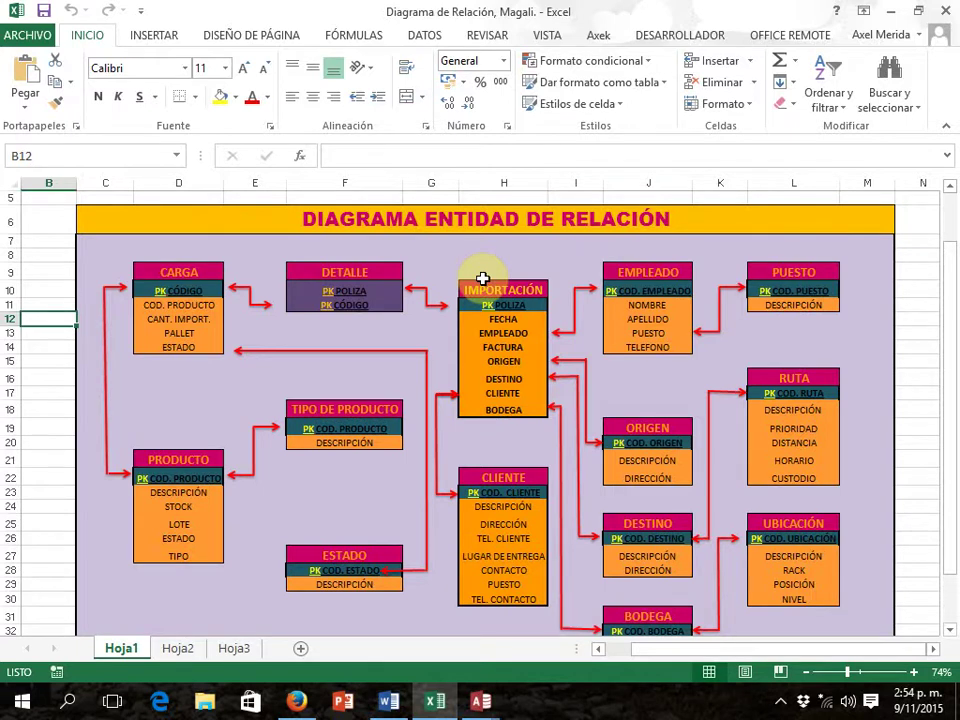
key("alt+Tab")
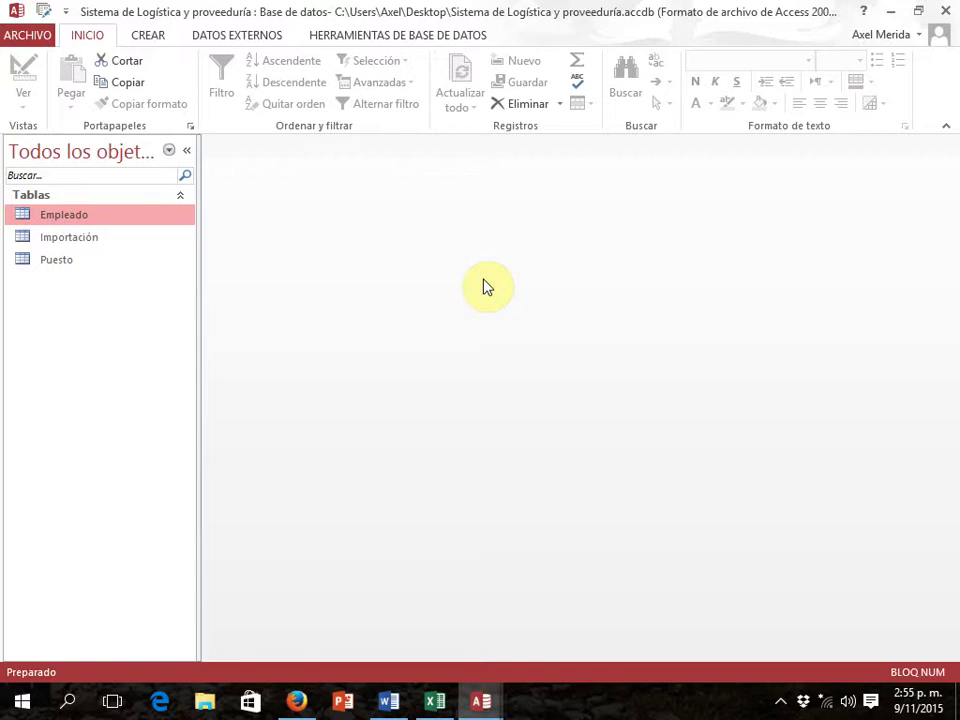
key("alt+Tab")
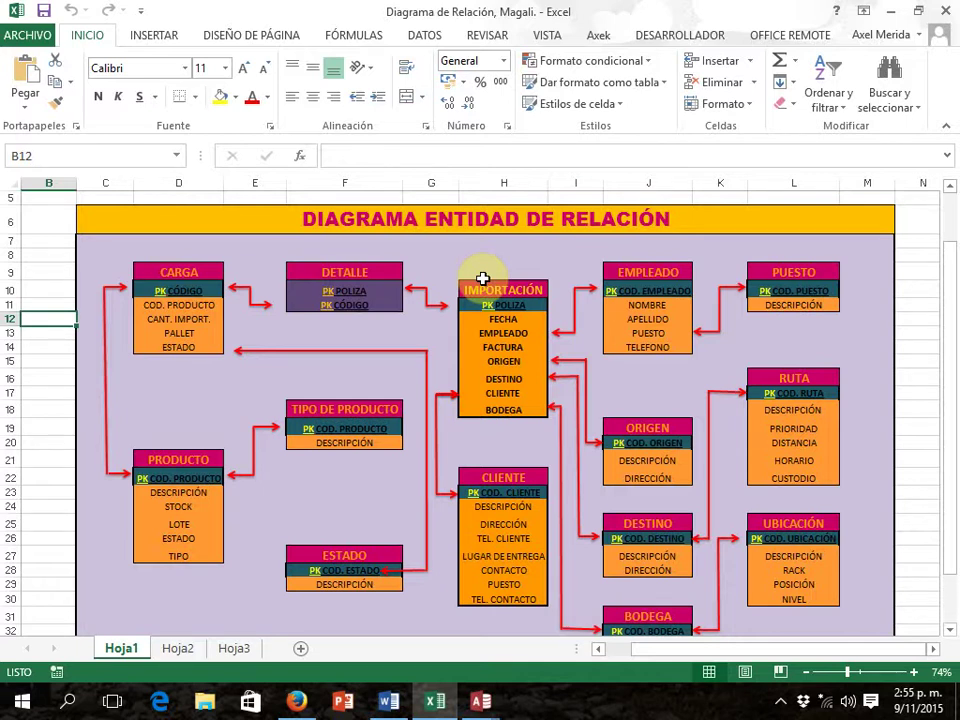
key("alt+Tab")
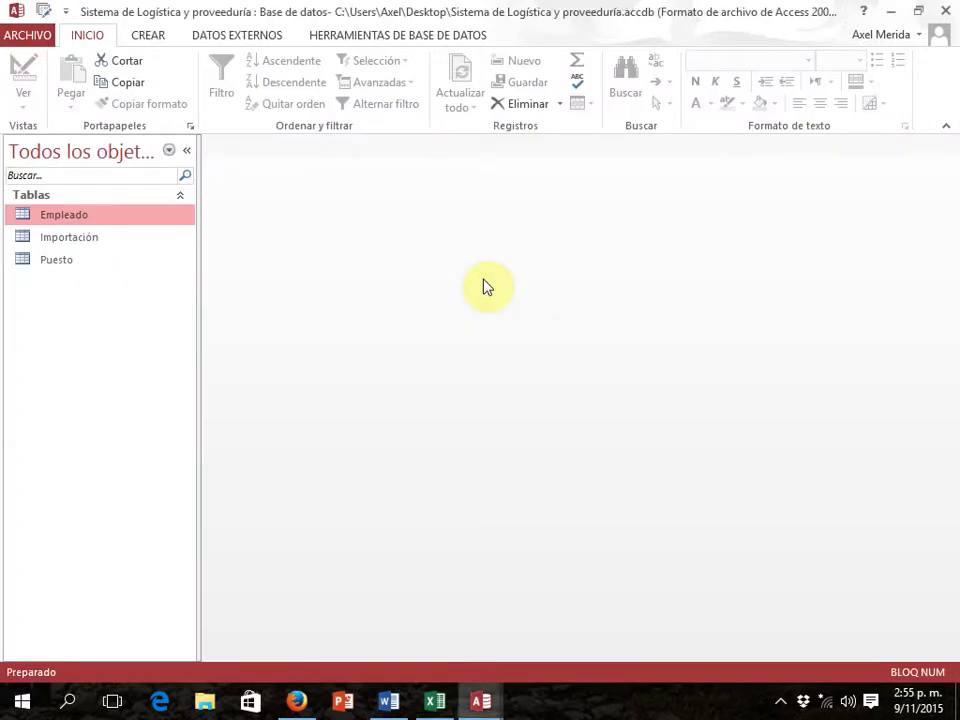
left_click(145, 38)
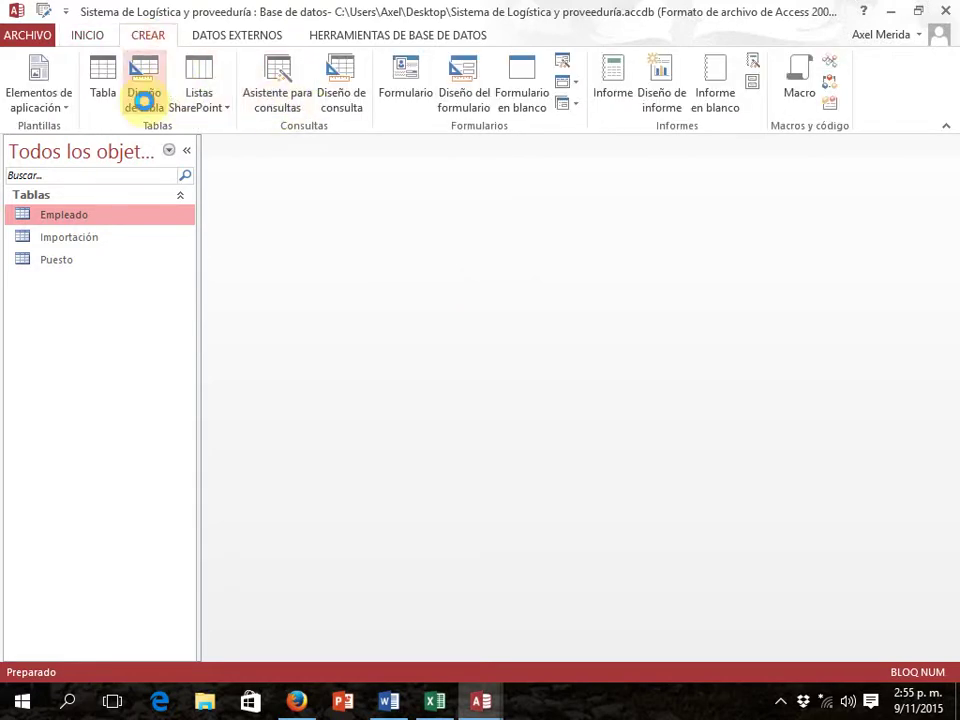
left_click(143, 88)
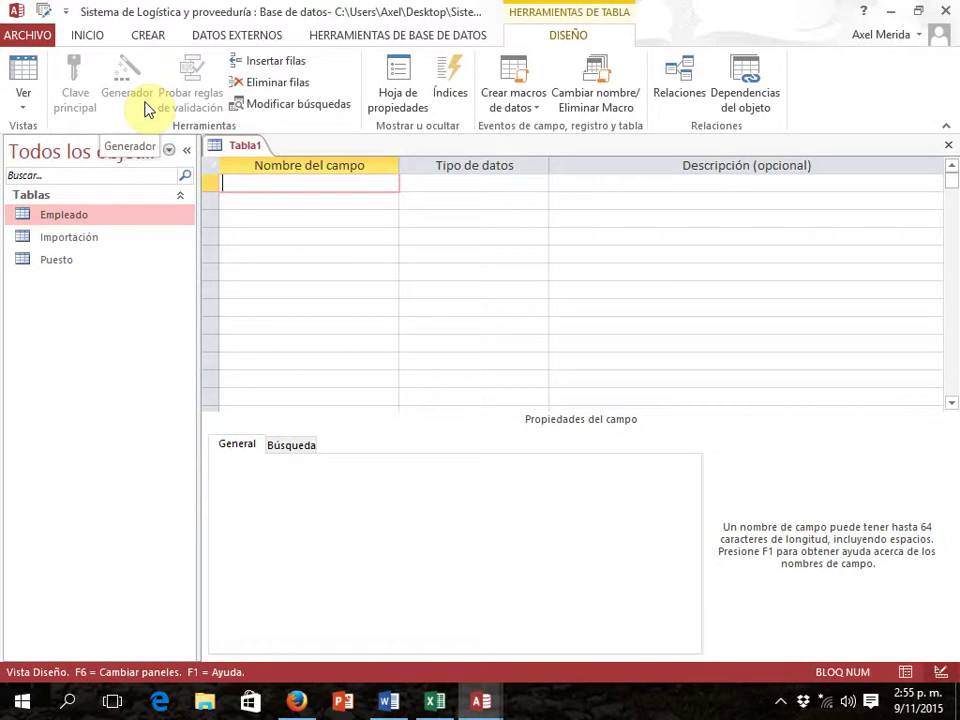
Check the ORIGEN entity in Excel, and add a "codorigen" field of type Texto corto with field size 10 in Access
key("alt+Tab")
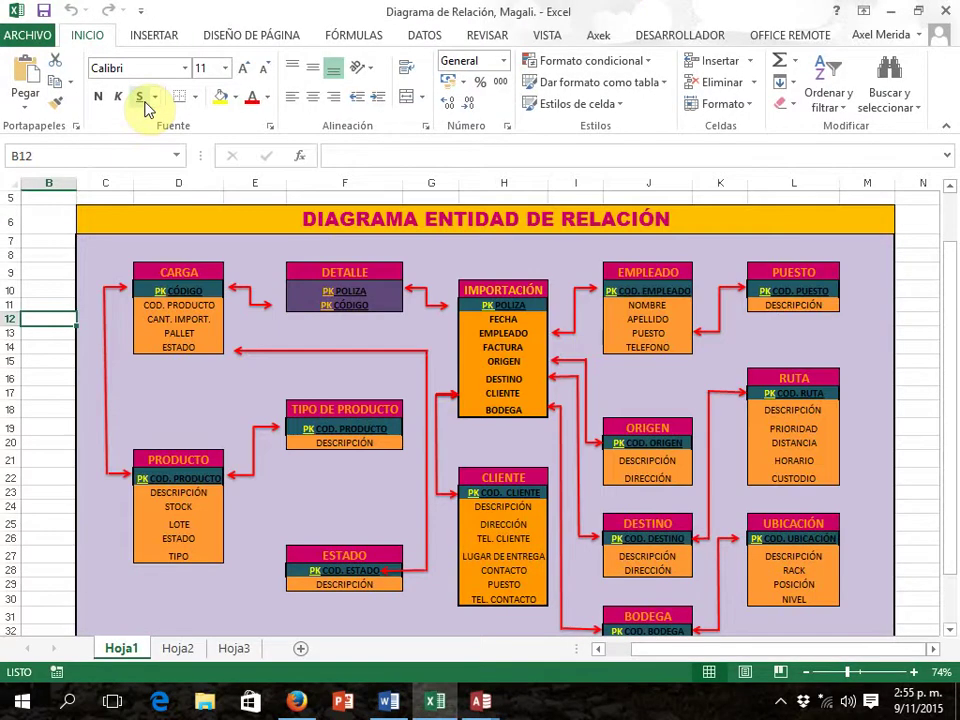
key("alt+Tab")
type("codorigen")
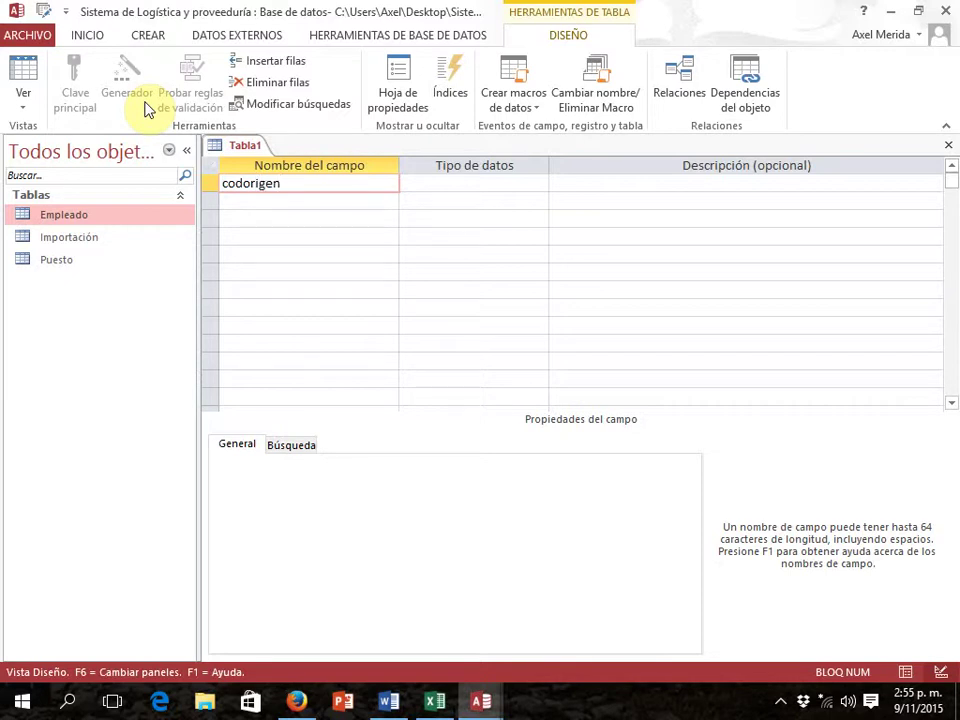
left_click(436, 184)
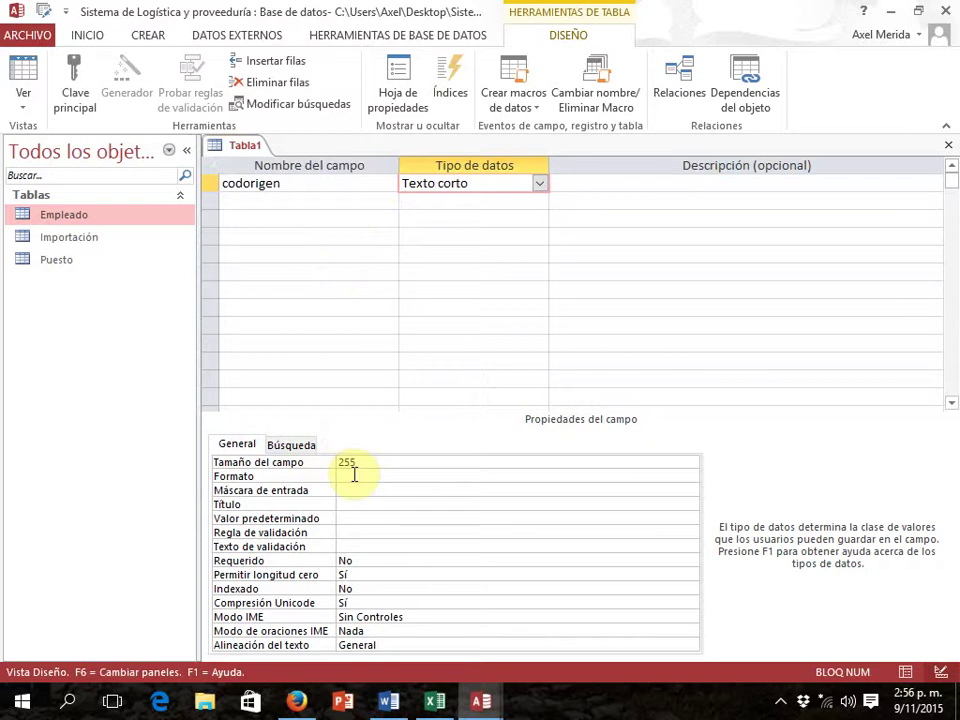
left_click(360, 457)
key("BackSpace")
key("BackSpace")
key("BackSpace")
type("10")
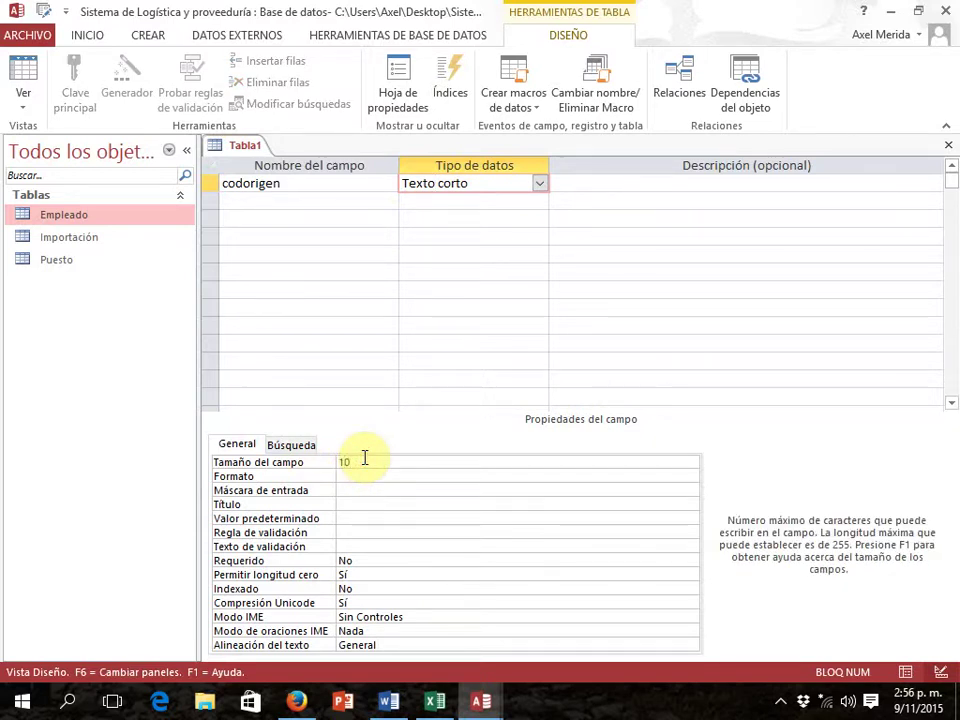
left_click(292, 204)
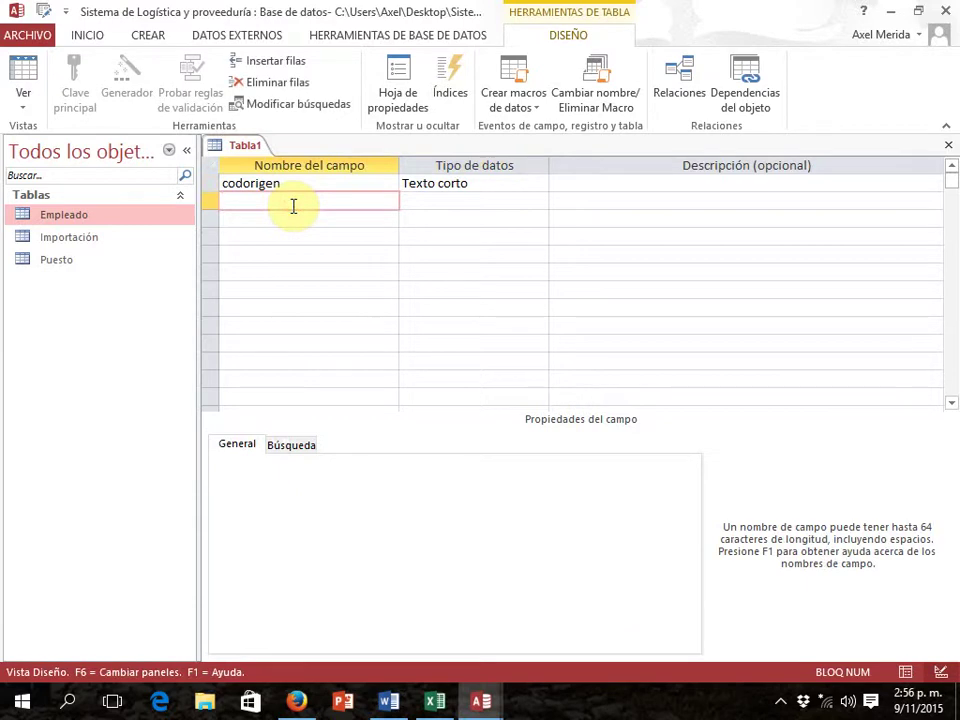
Check the ORIGEN entity in Excel, and add a "descripcion" field of type Texto corto below codorigen in Access
key("alt+Tab")
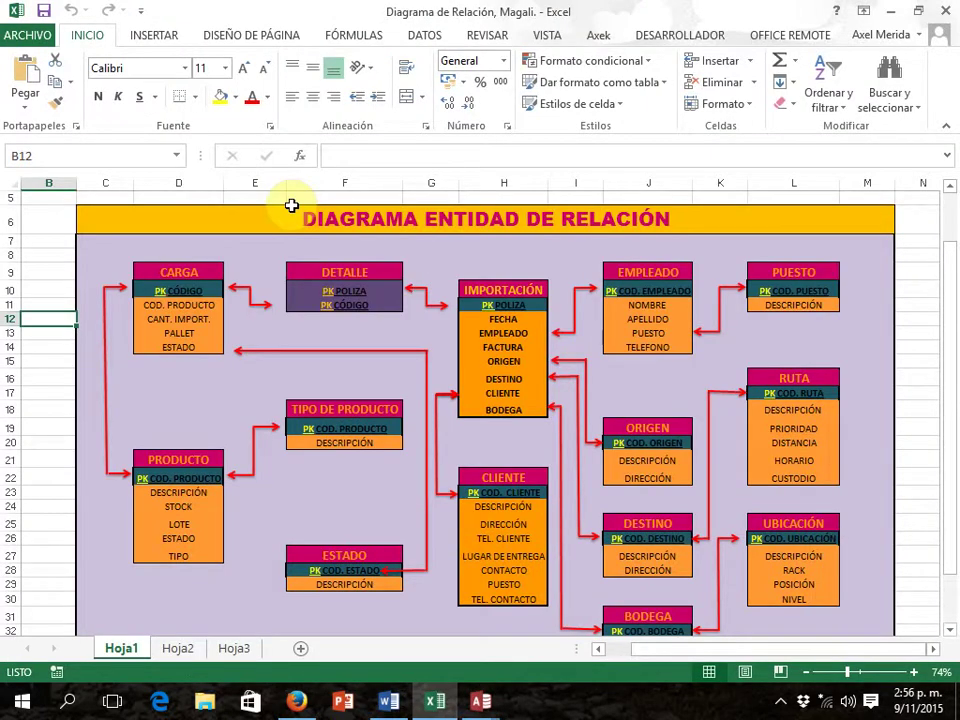
key("alt+Tab")
type("descripcion")
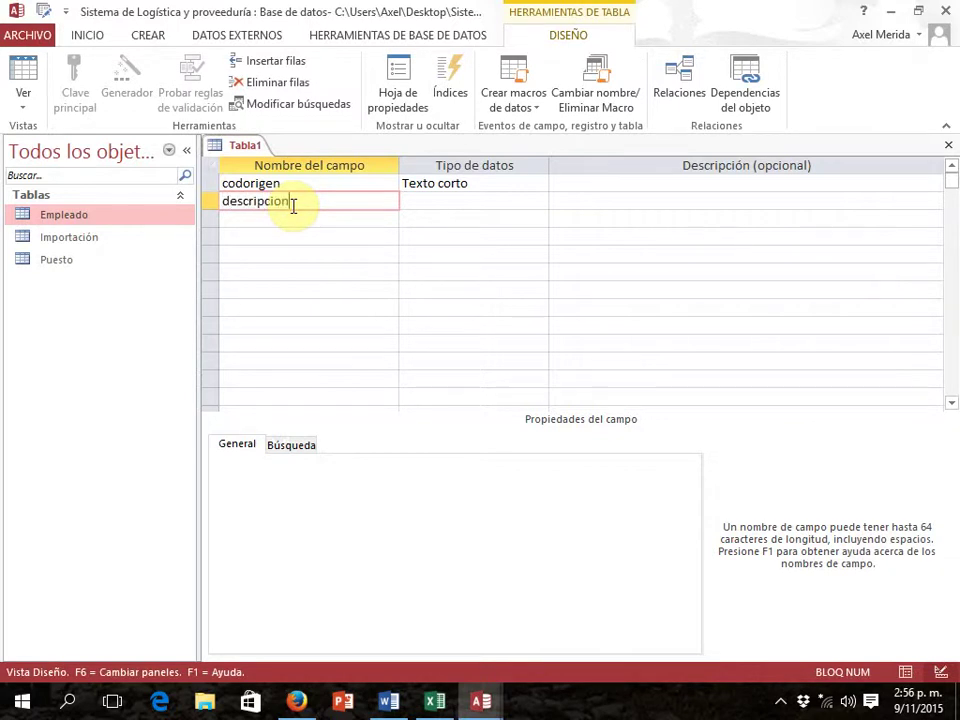
key("Return")
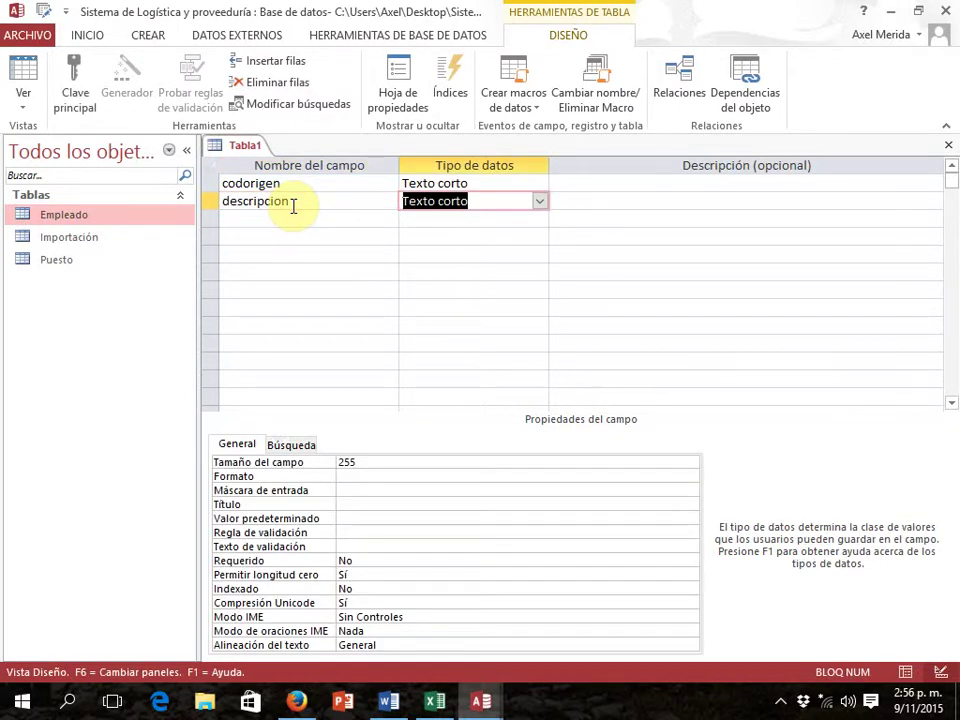
key("Return")
key("Return")
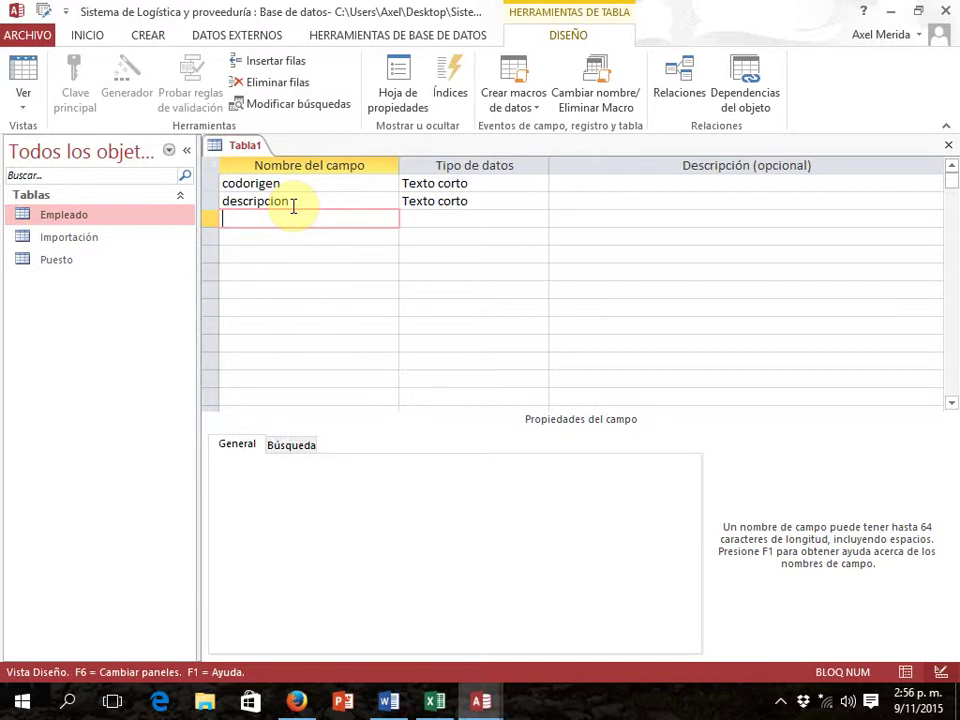
key("Return")
key("Up")
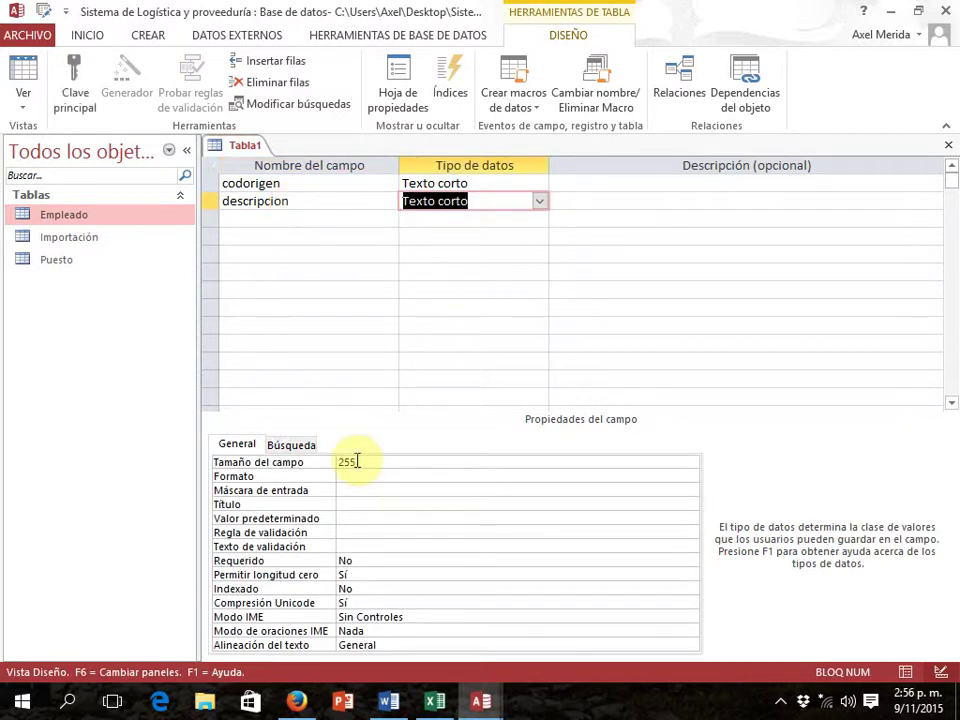
Set the field size of descripcion to 30
left_click(300, 466)
key("F2")
type("50")
key("BackSpace")
key("BackSpace")
key("BackSpace")
key("BackSpace")
key("BackSpace")
type("30")
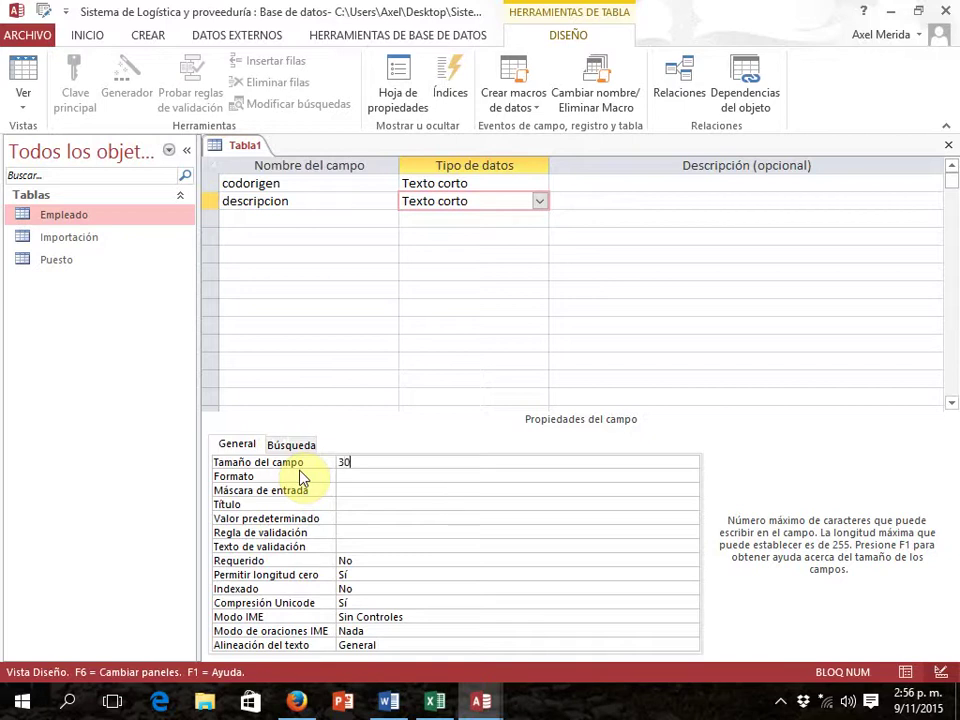
Add a "direccion" field of type Texto corto with field size 50 below descripcion
left_click(259, 217)
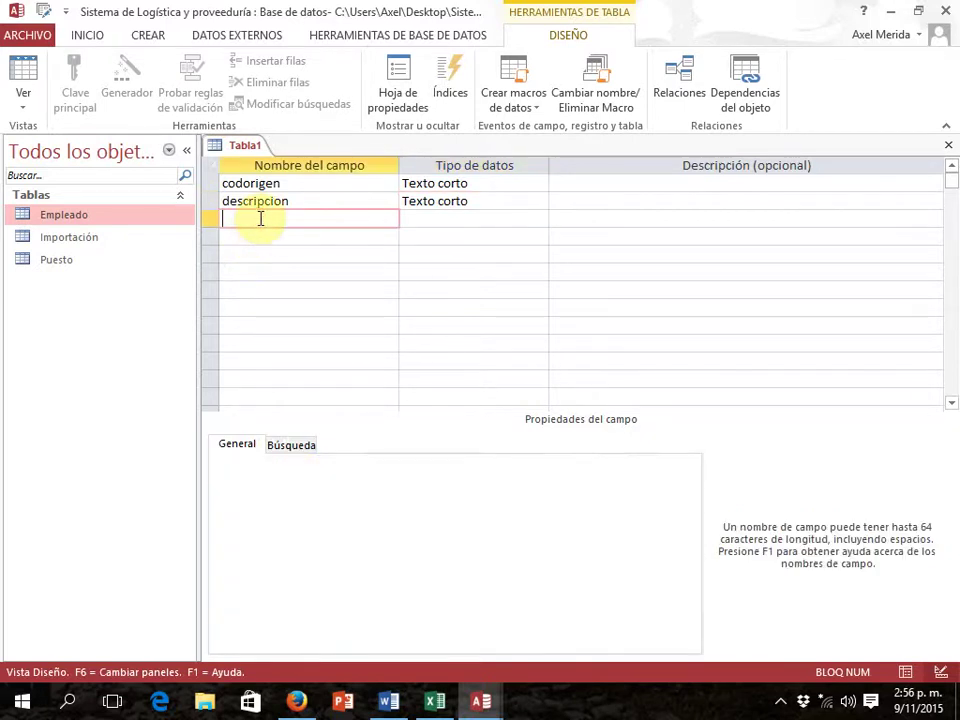
type("direccion")
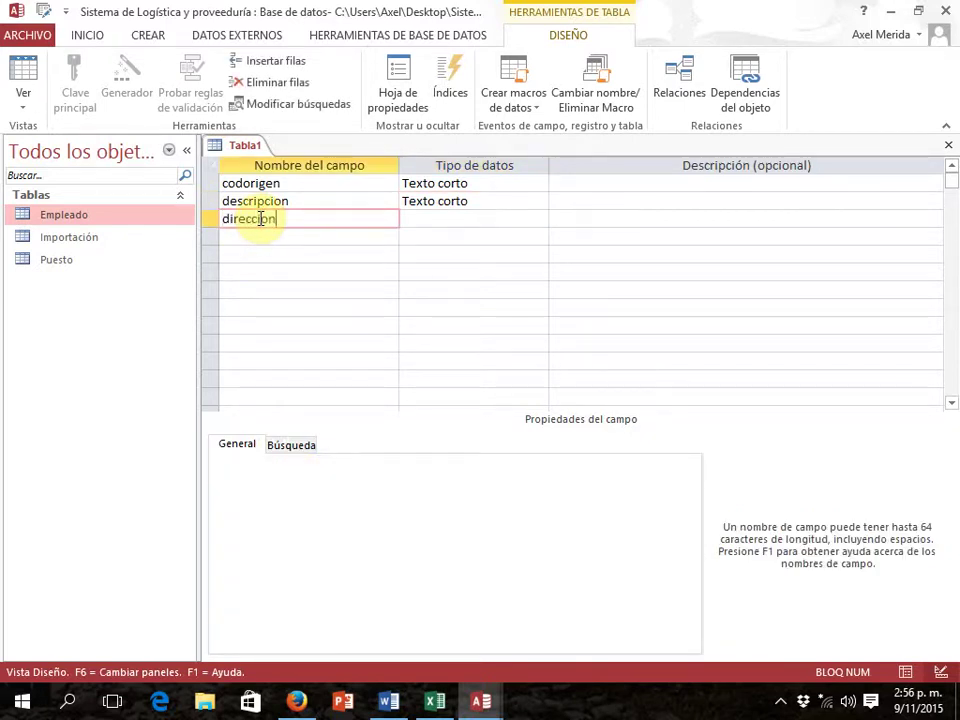
left_click(461, 219)
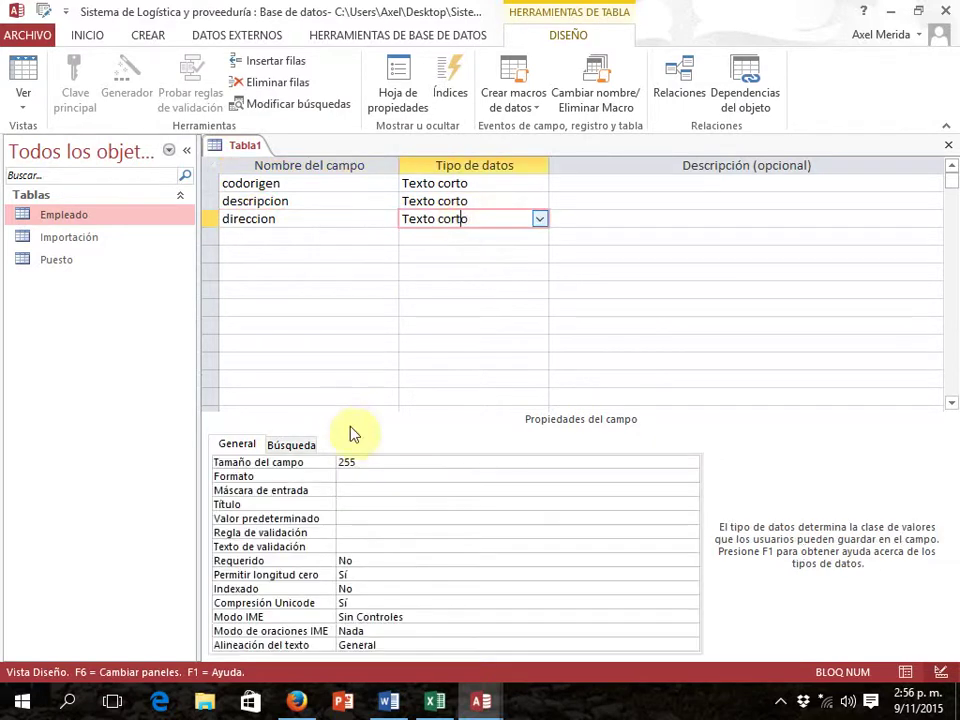
left_click(358, 463)
left_click(296, 461)
type("50")
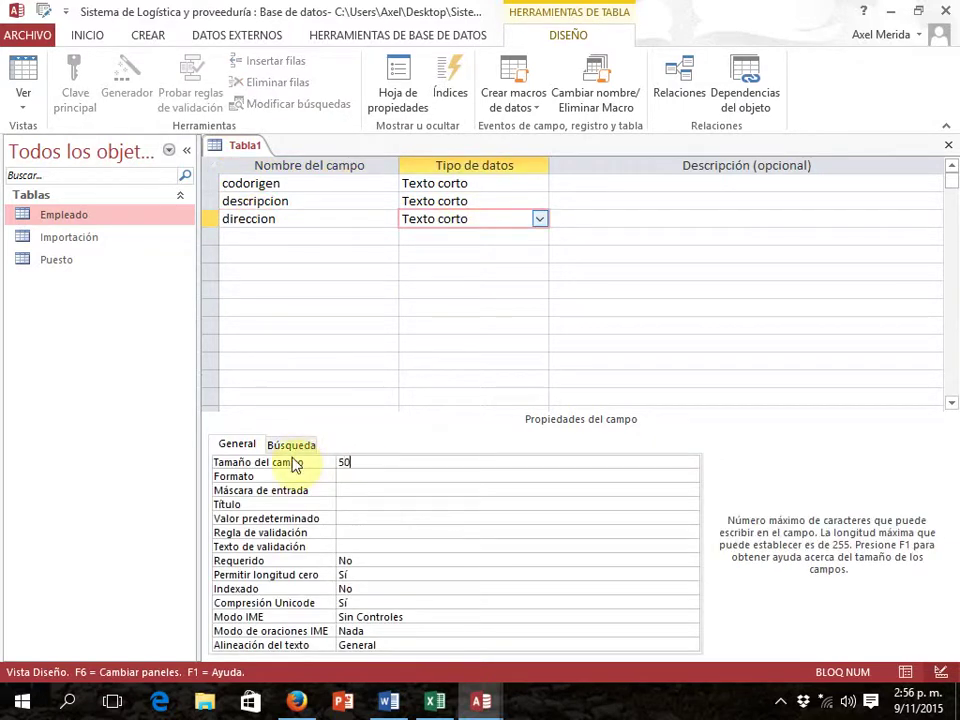
Set codorigen as the primary key, and close the table design, saving the table as "Origen"
left_click(210, 184)
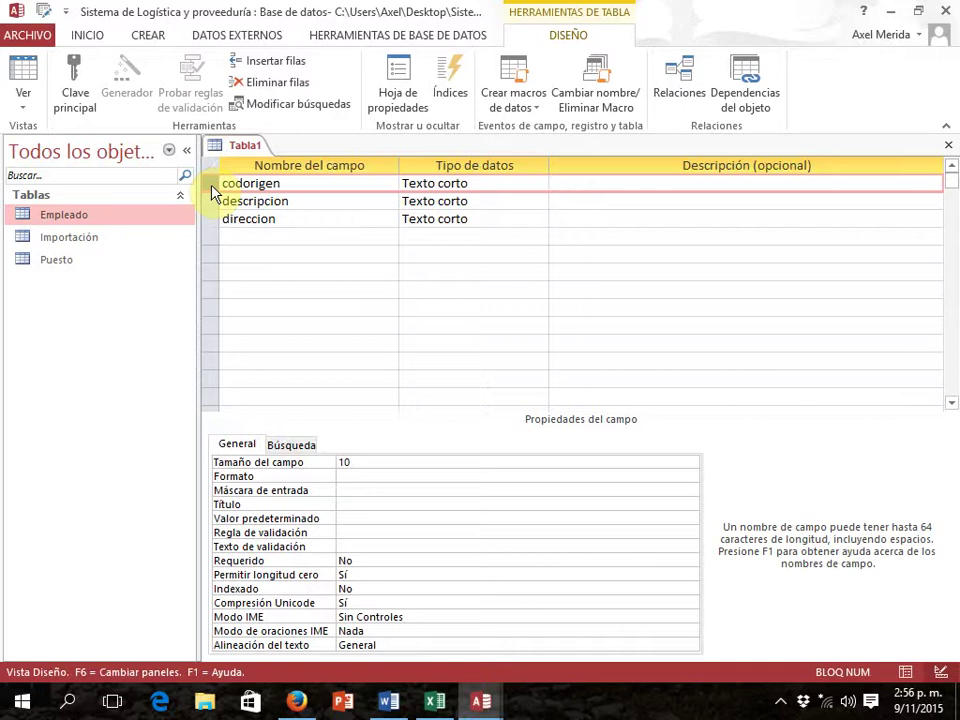
left_click(72, 95)
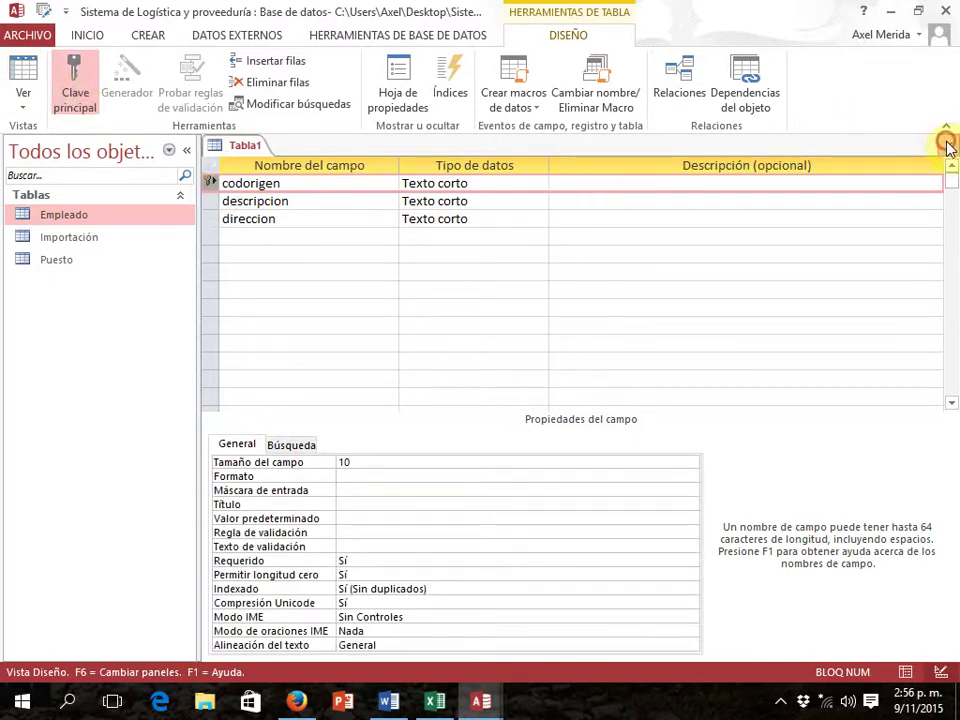
left_click(948, 146)
left_click(378, 402)
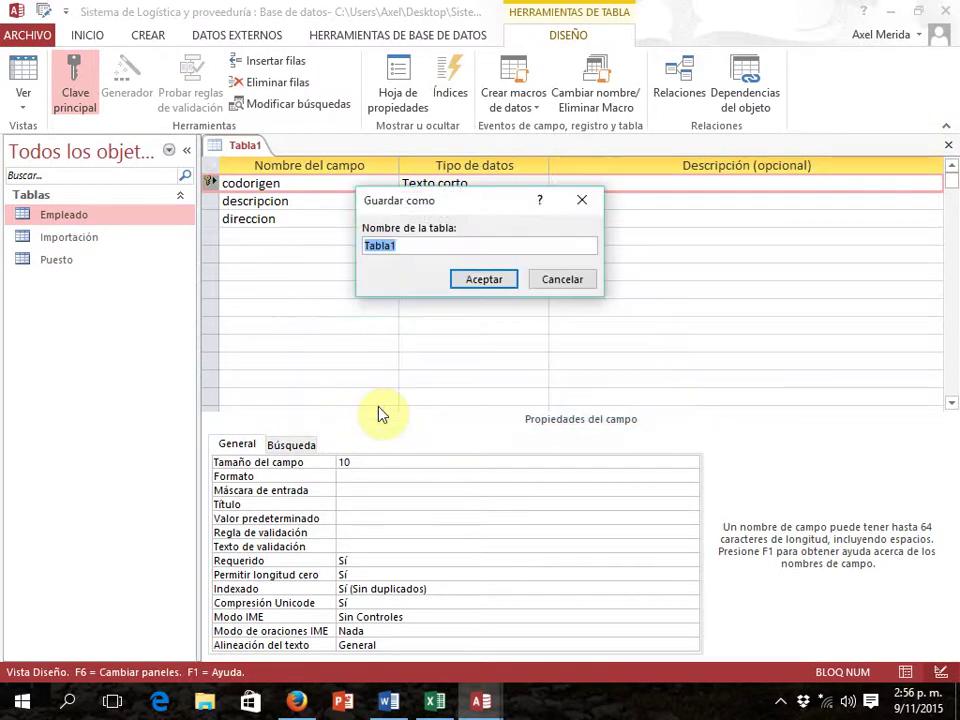
type("Origen")
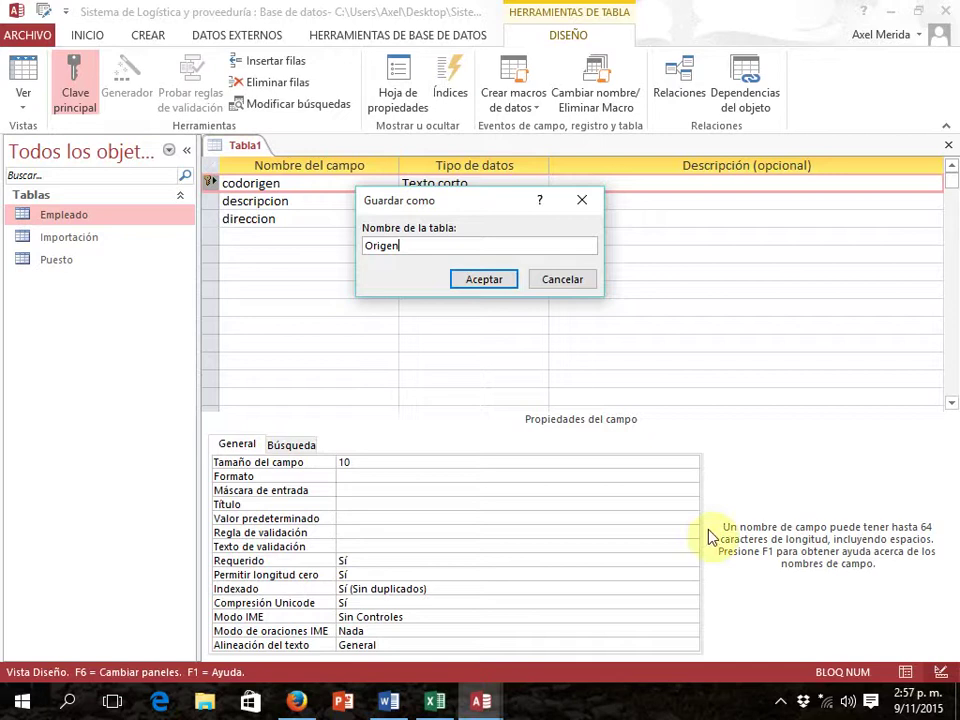
left_click(484, 279)
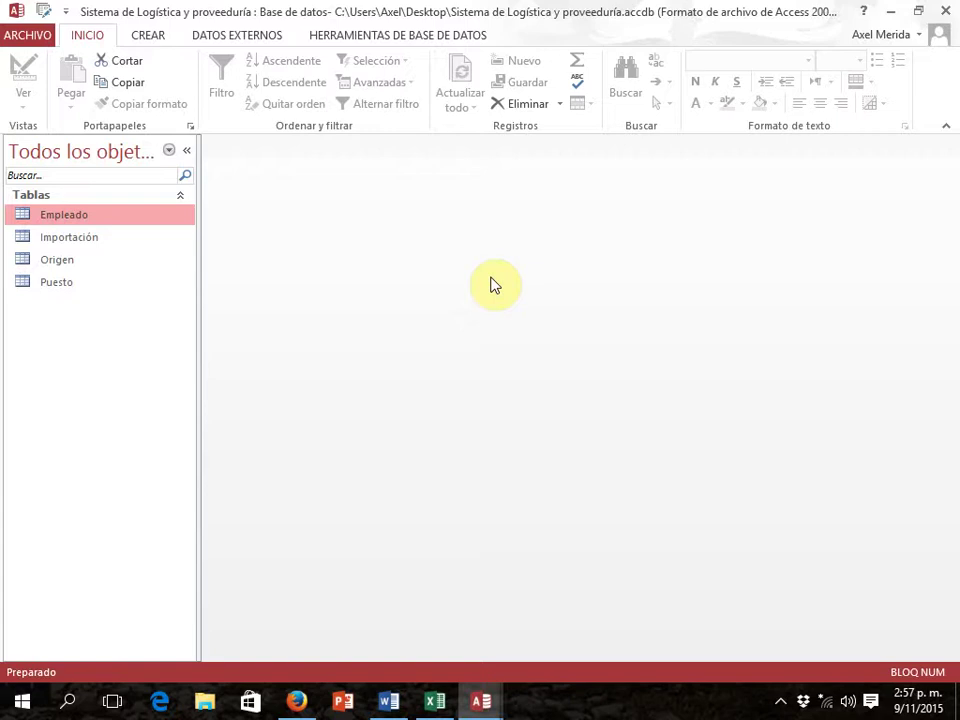
Start a new table in Design view with the fields "carne" and "nombre", both of type Texto corto
left_click(148, 35)
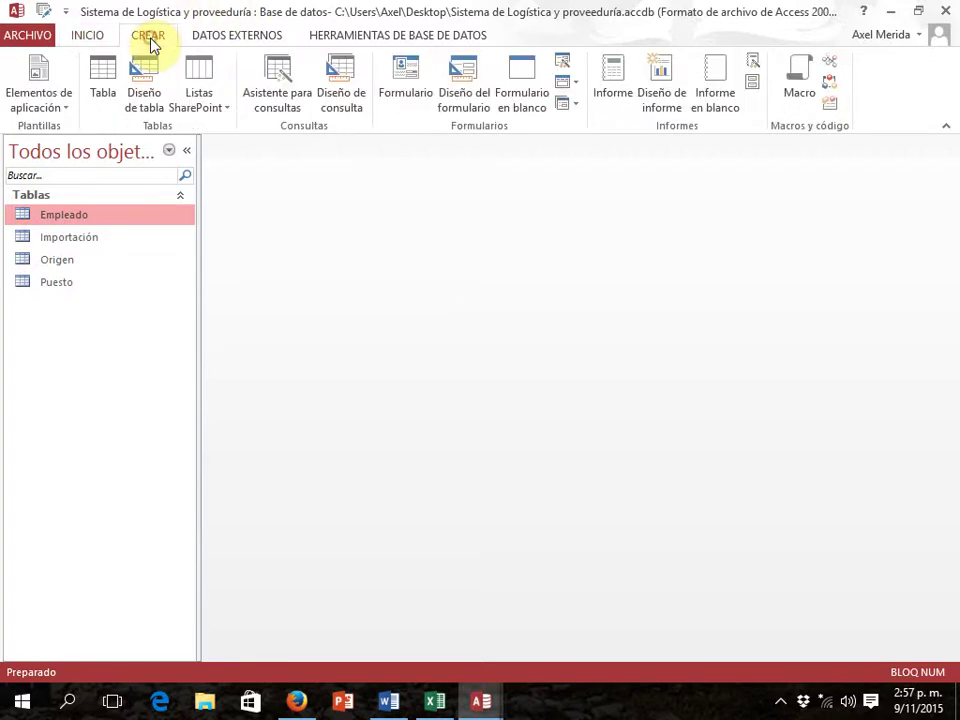
left_click(146, 90)
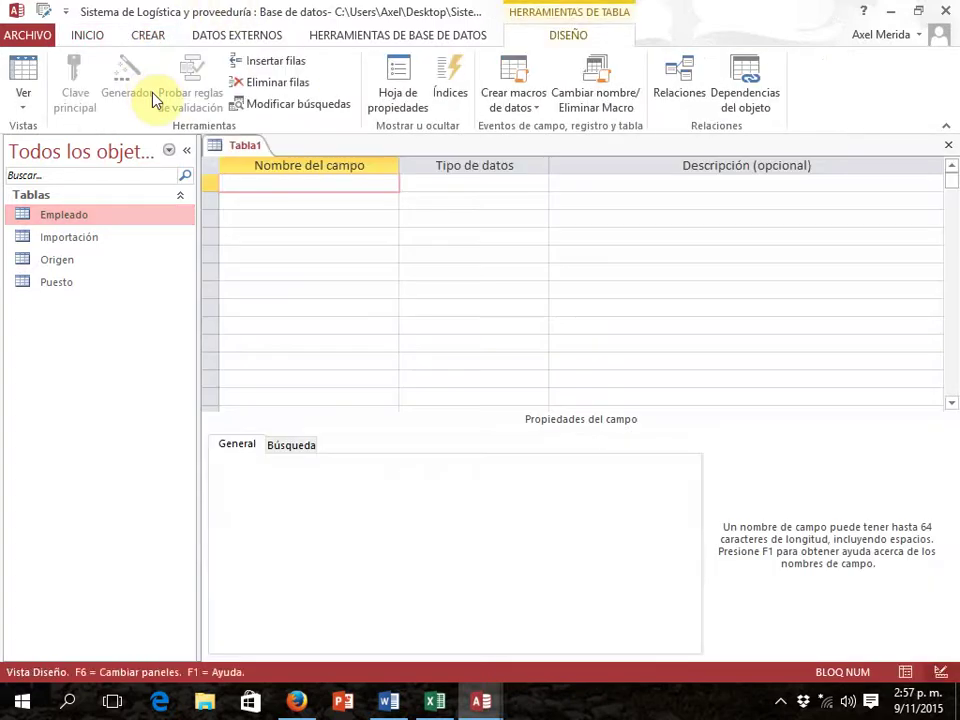
type("carne")
left_click(419, 183)
left_click(266, 199)
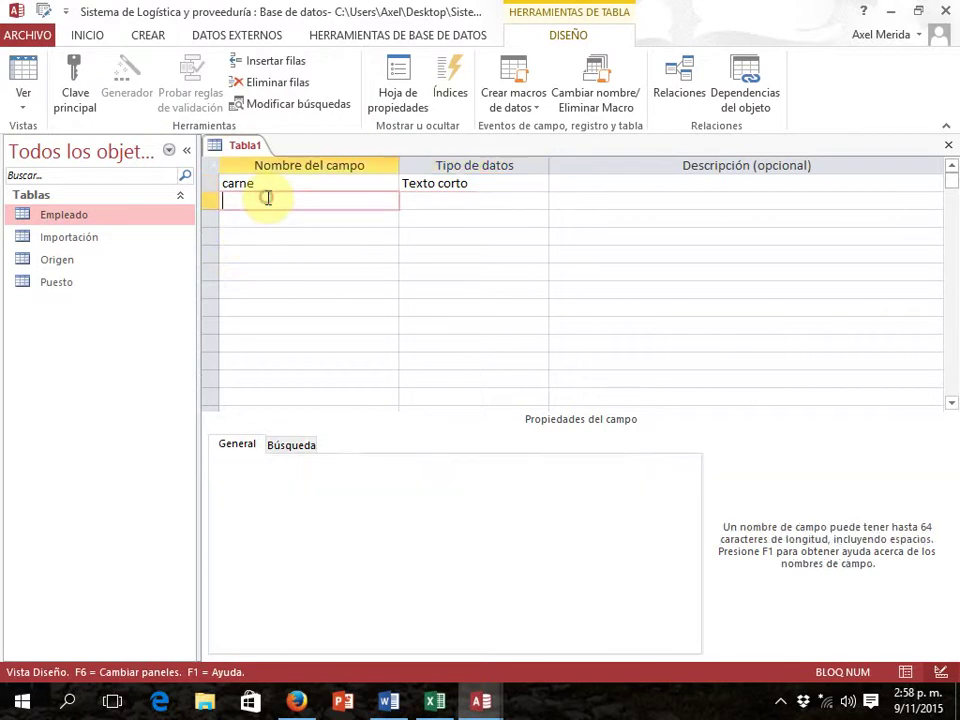
type("nombre")
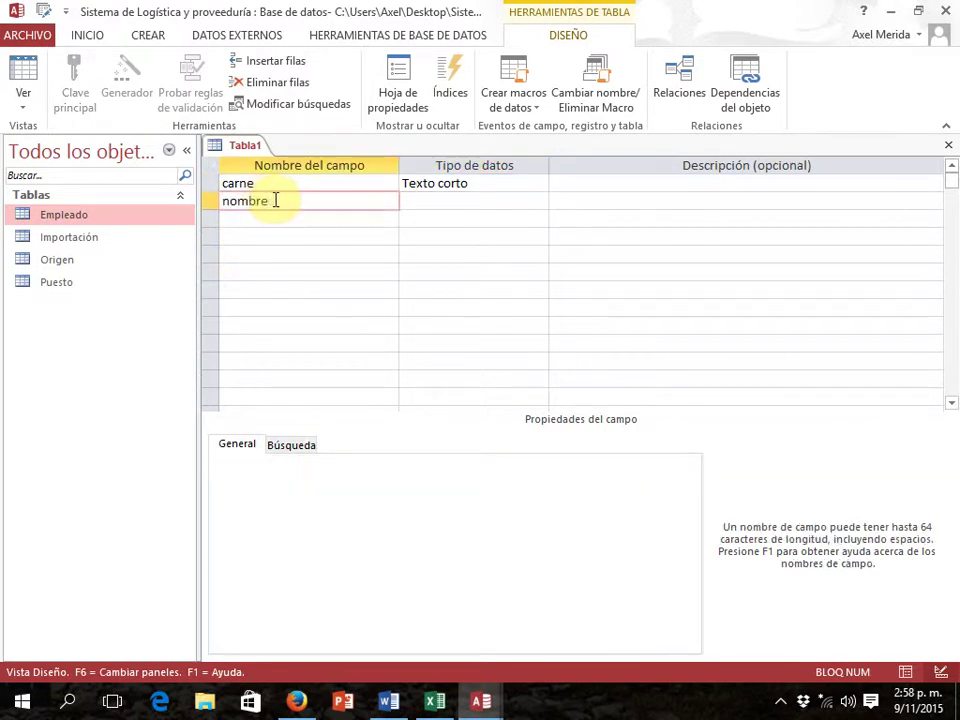
left_click(422, 200)
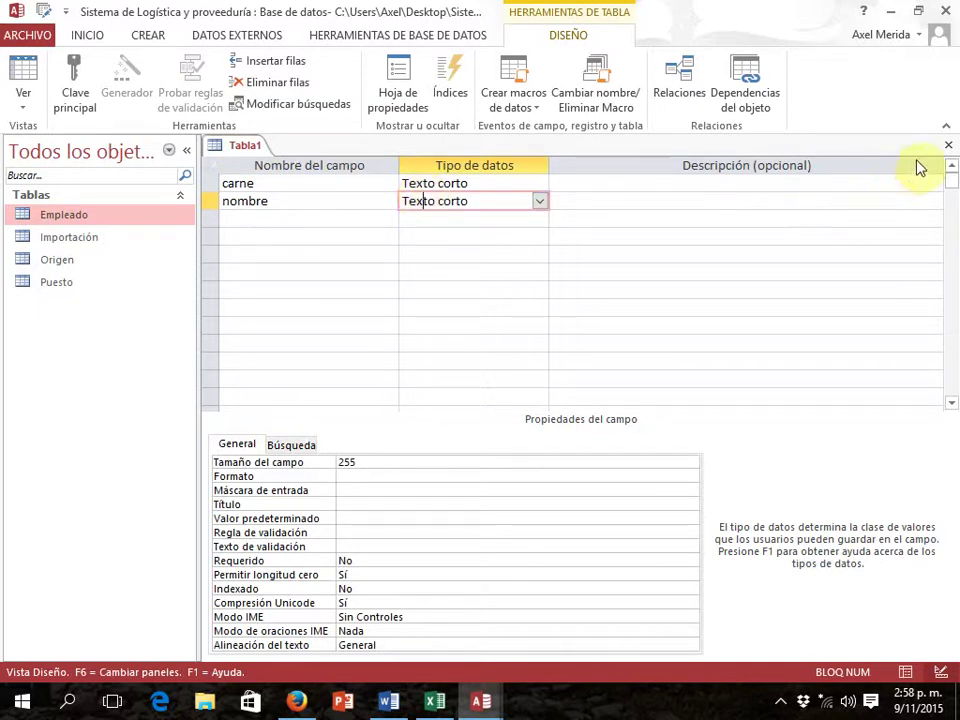
Close the table design, saving it as "alumno" and letting Access create the missing primary key
left_click(949, 146)
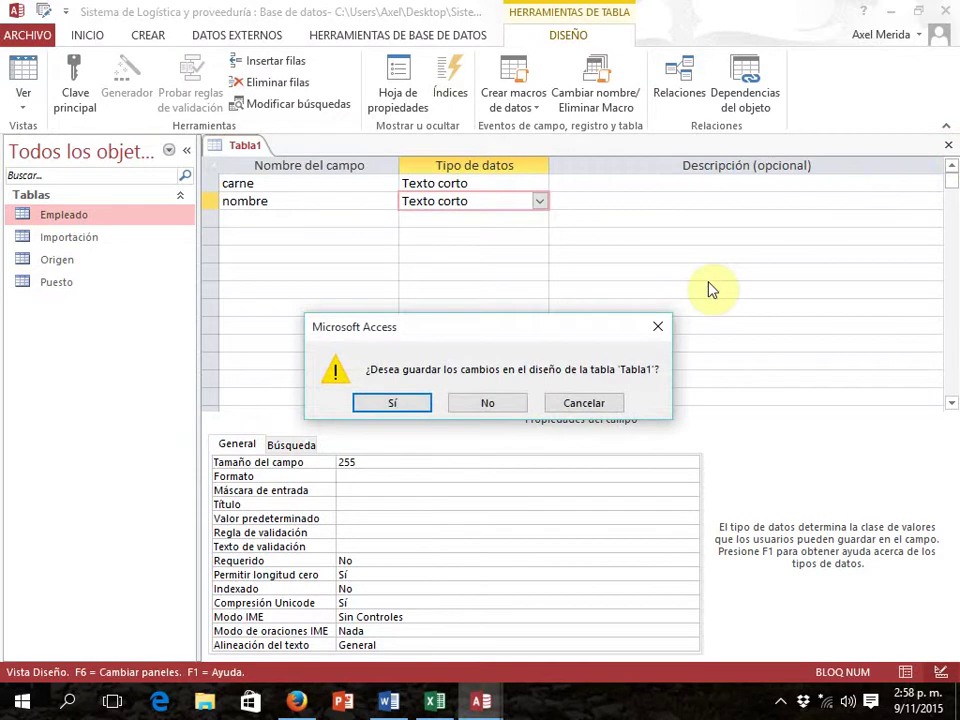
left_click(389, 403)
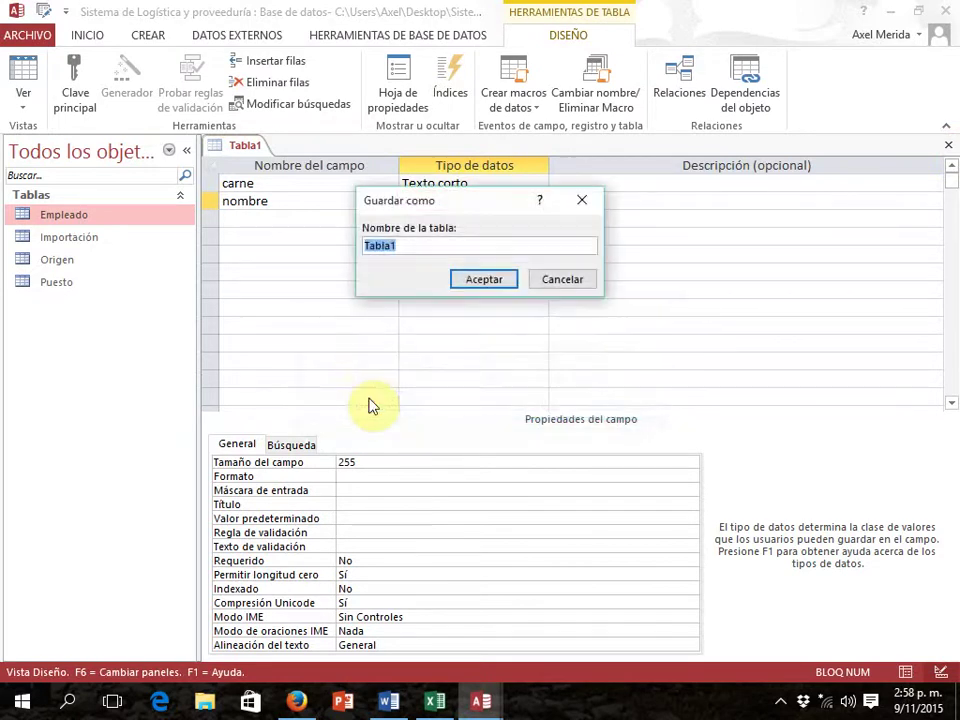
type("alumno")
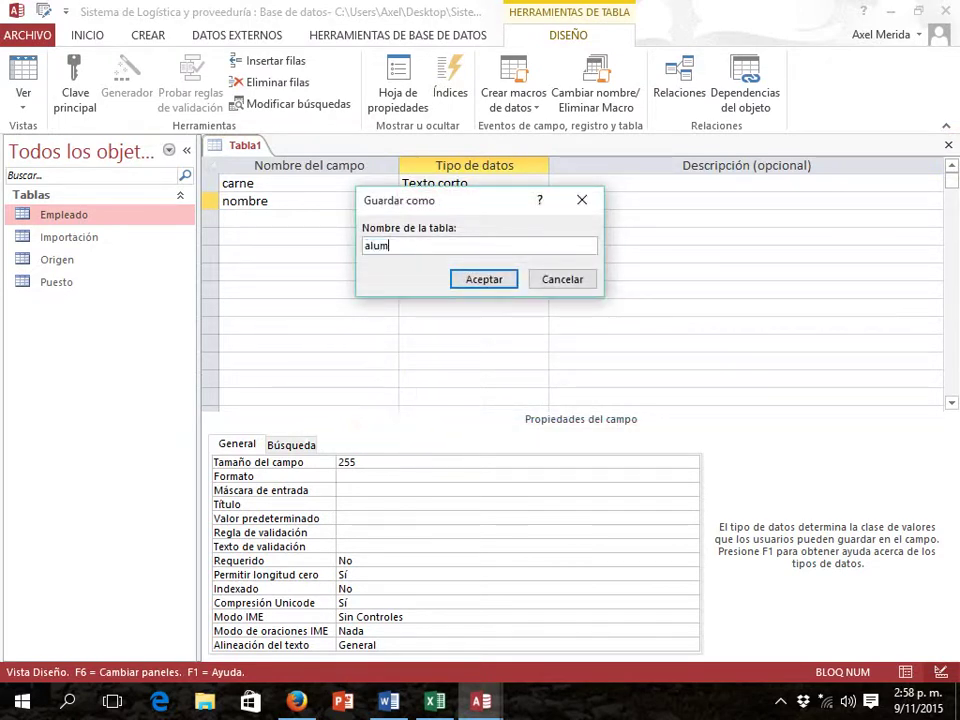
left_click(484, 279)
left_click_drag(508, 315, 565, 265)
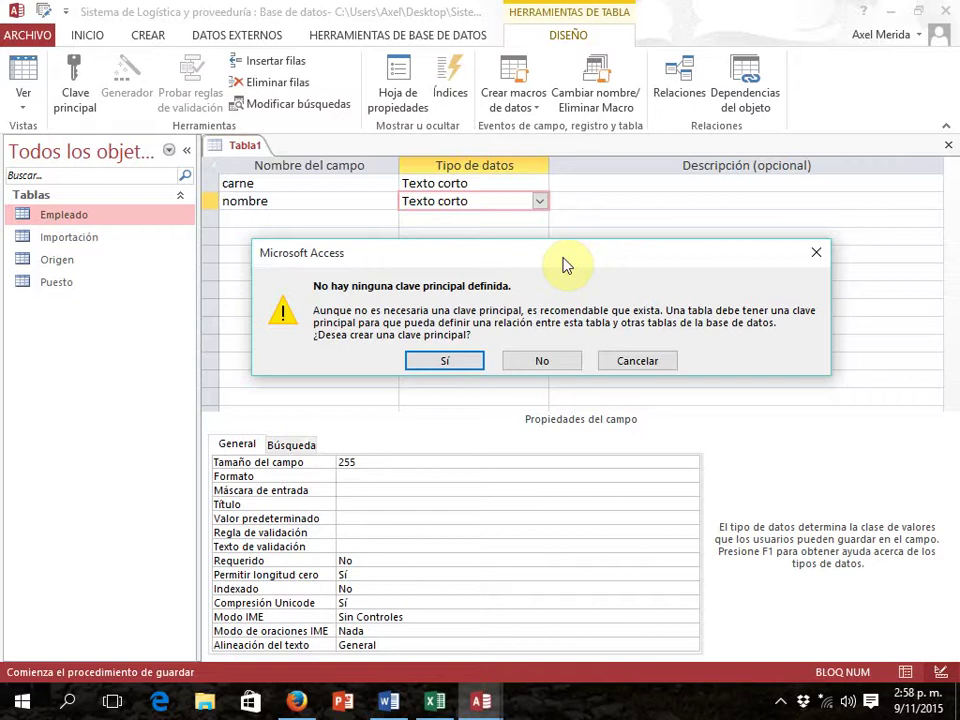
left_click(453, 361)
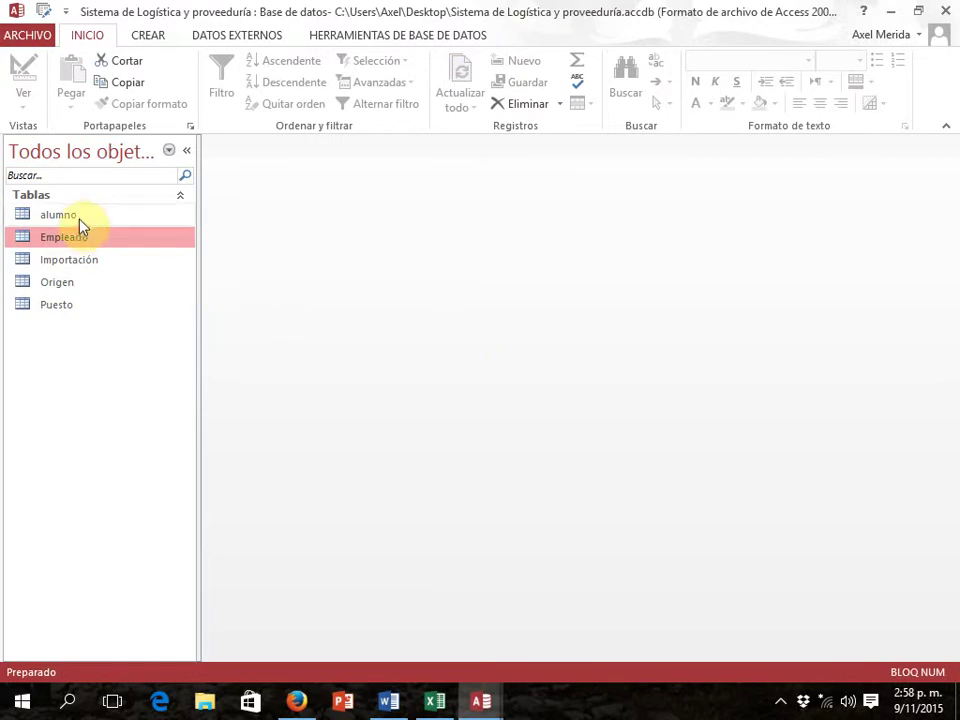
Inspect the alumno table in Design view, and delete that table from the database
right_click(80, 216)
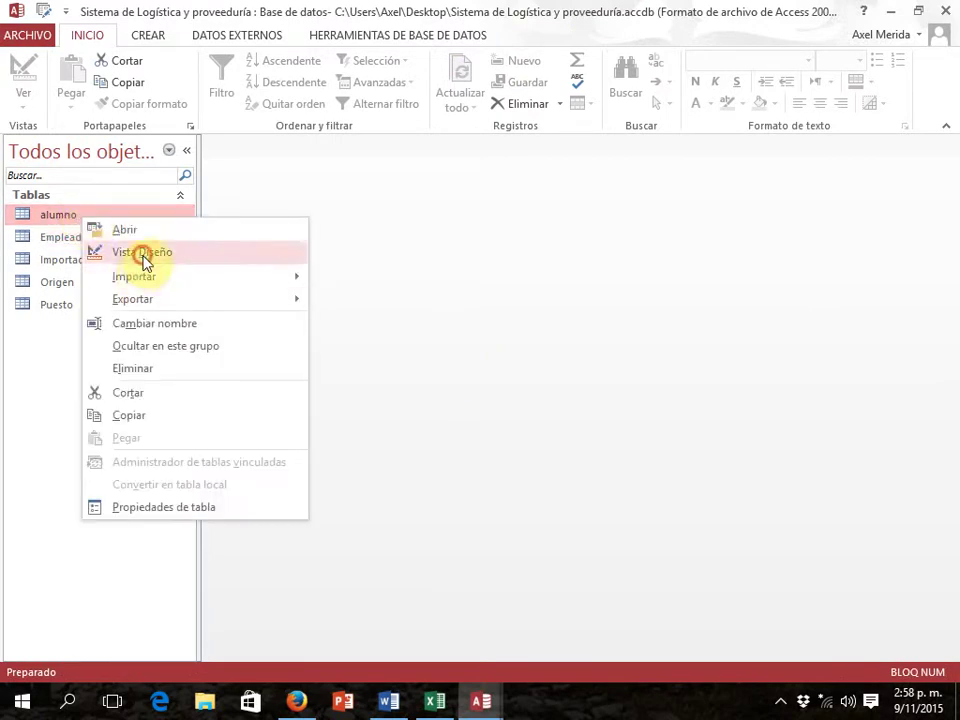
left_click(142, 261)
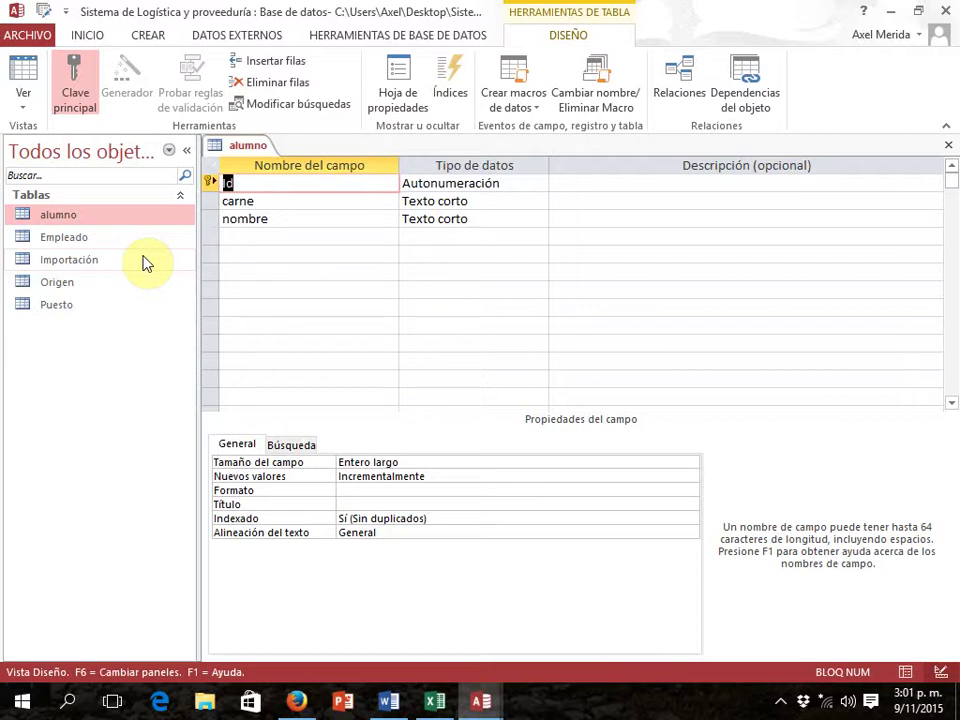
left_click(947, 145)
right_click(46, 216)
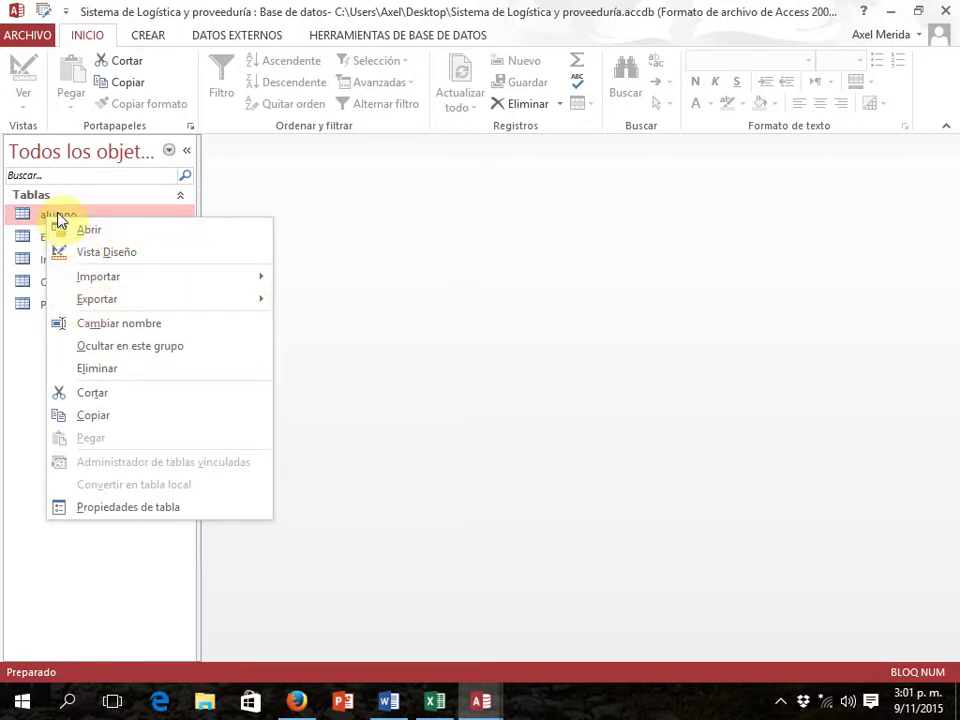
left_click(76, 368)
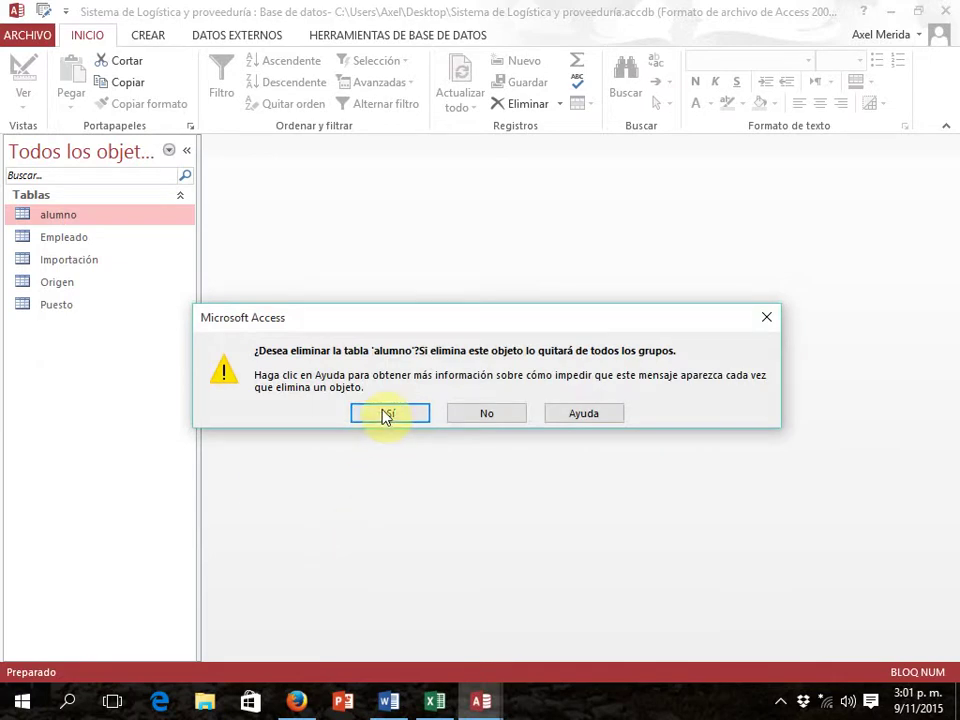
left_click(386, 414)
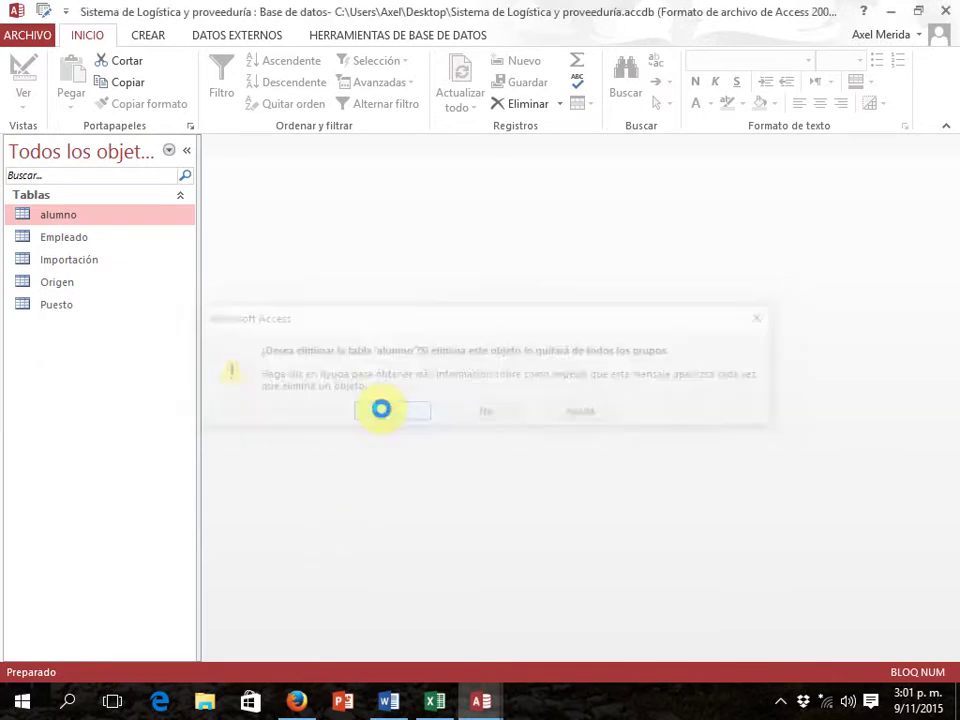
Glance at the diagram in Excel, and create another Design view table in Access with Texto corto fields "carne" and "nombre"
left_click(435, 701)
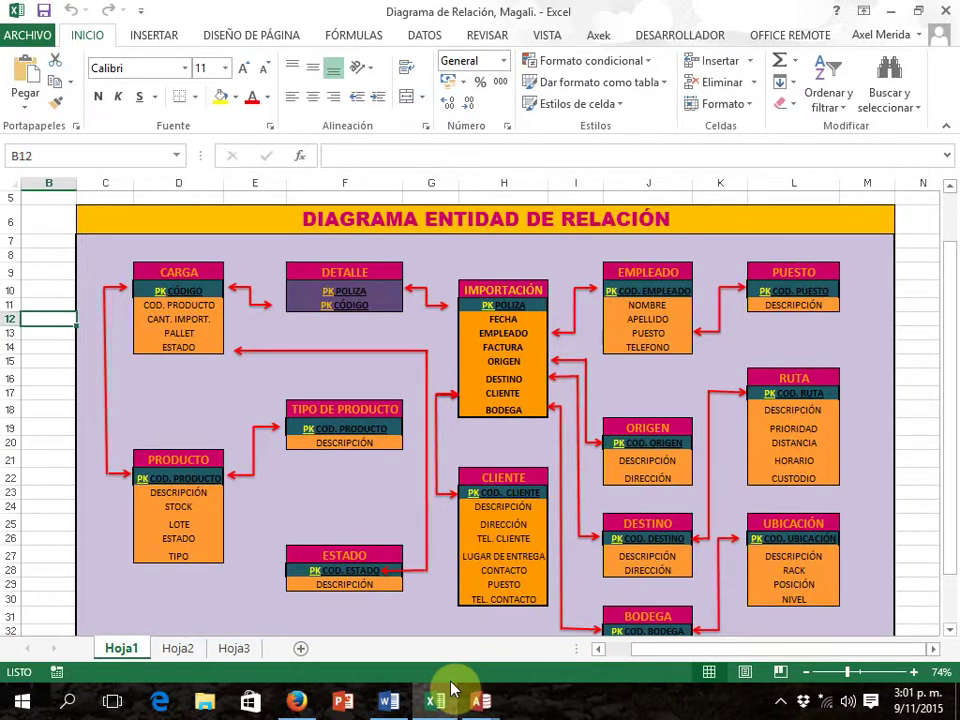
left_click(452, 688)
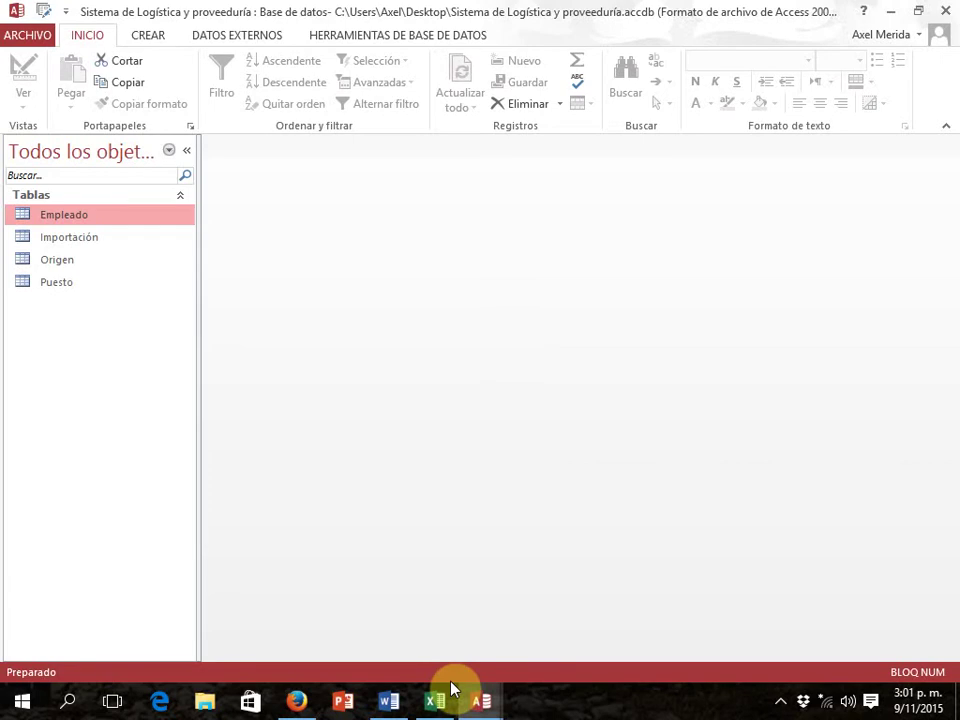
left_click(147, 35)
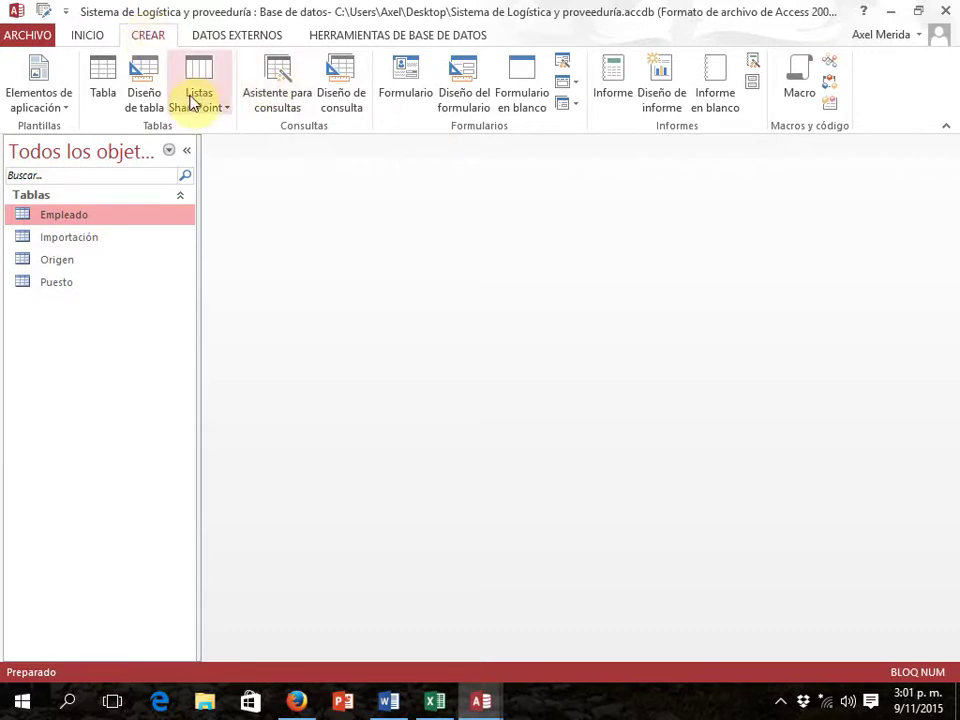
left_click(142, 95)
type("carne")
left_click(456, 184)
left_click(313, 200)
type("nombre")
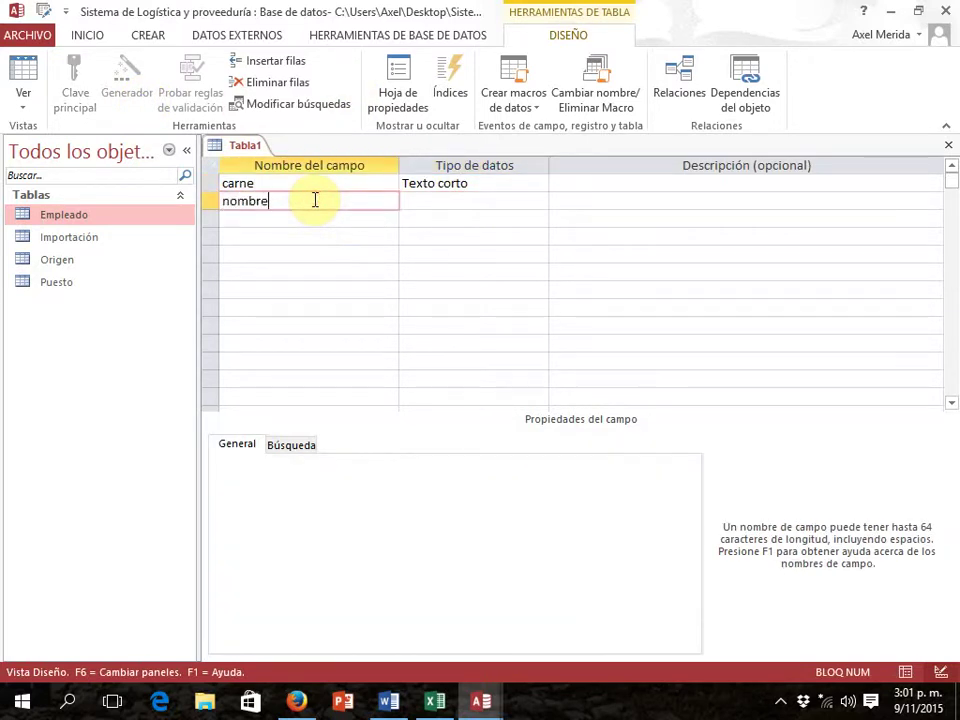
left_click(437, 197)
Close the new table's design, saving it as "alumno" and letting Access create the missing primary key
left_click(948, 146)
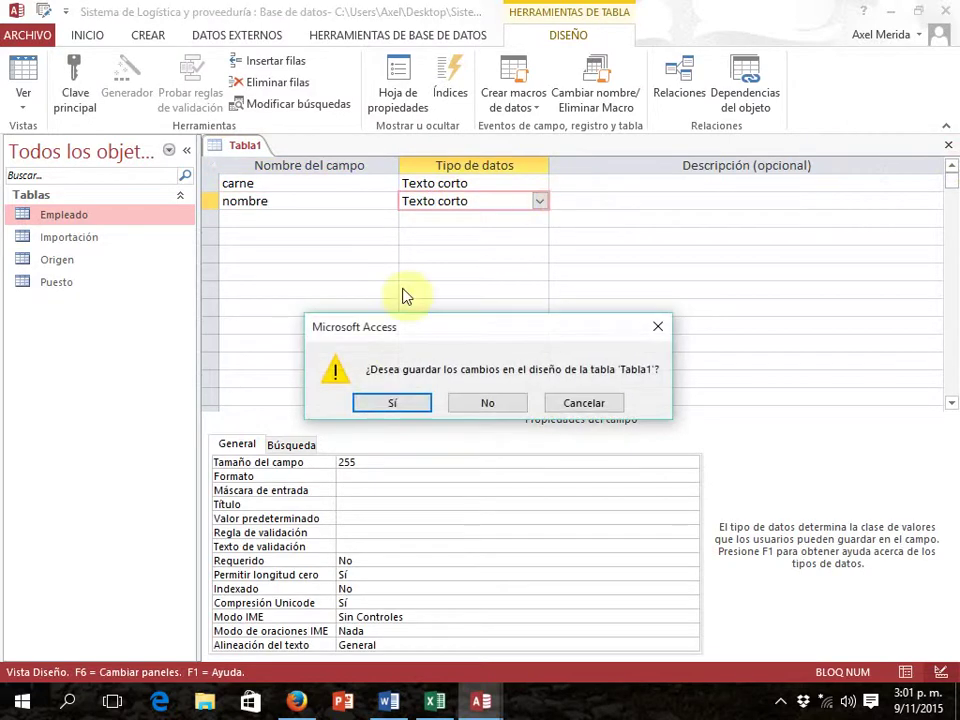
left_click(385, 402)
type("alumno")
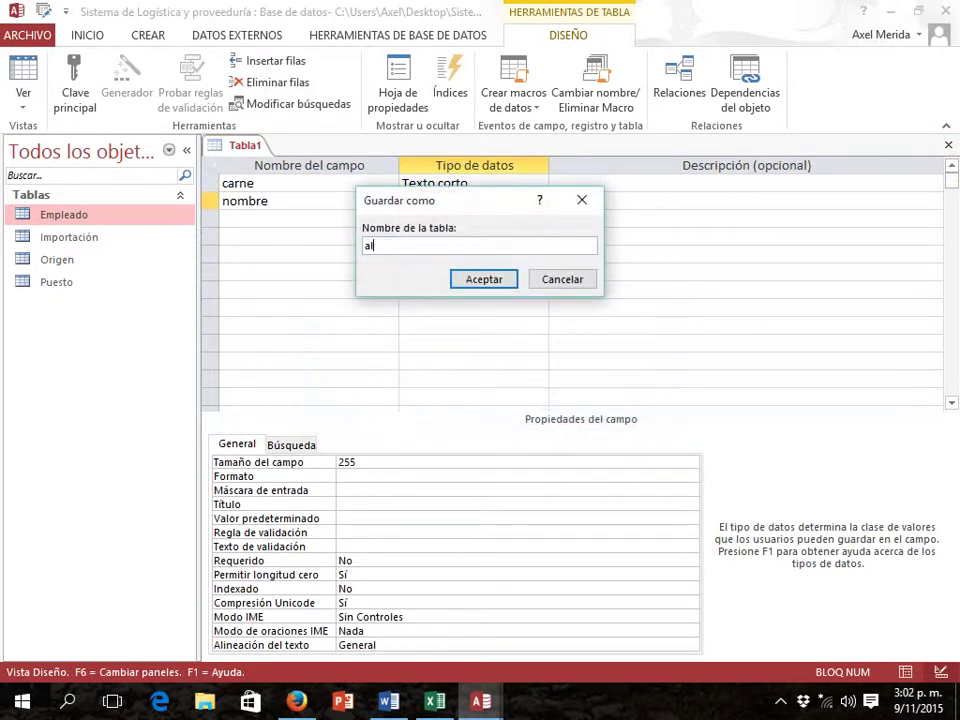
left_click(497, 278)
left_click(386, 421)
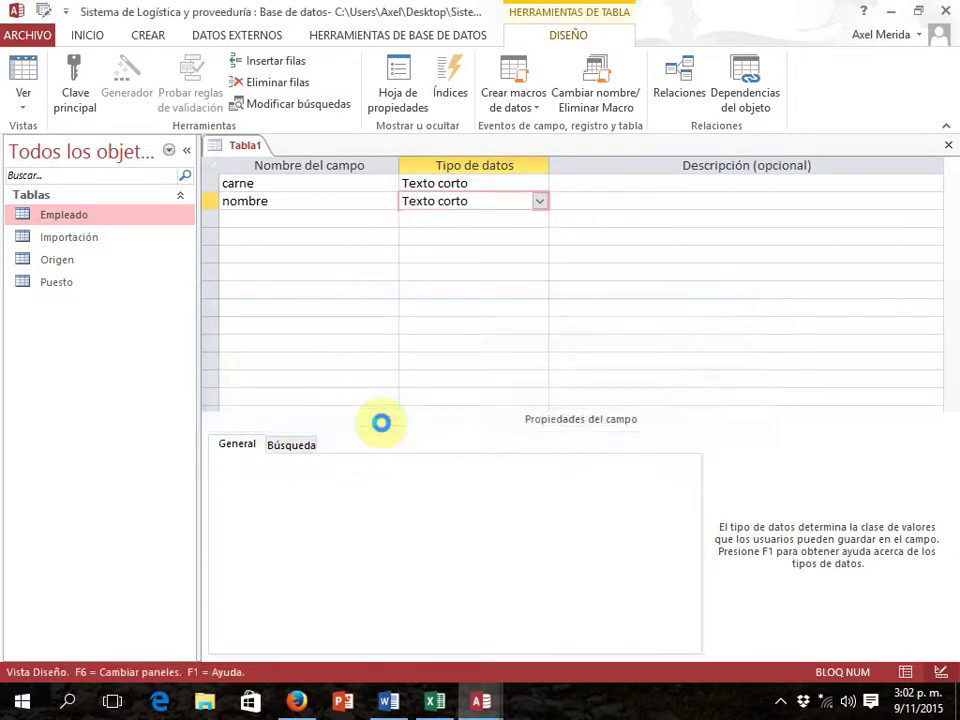
Open the alumno table in Design view and delete its automatically generated Id field together with the primary key
right_click(75, 214)
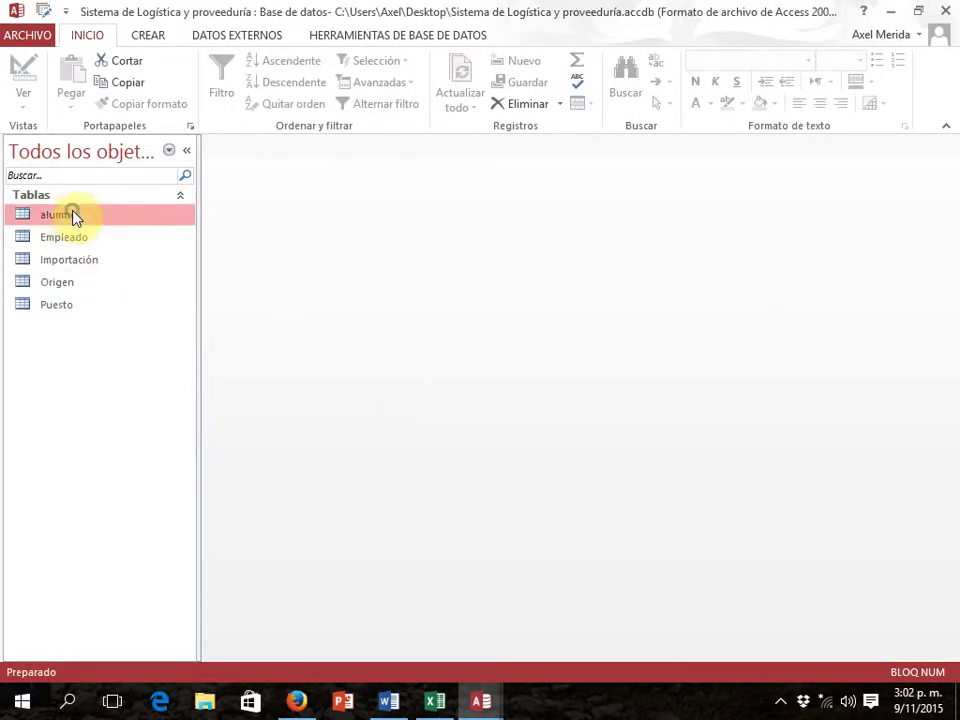
left_click(110, 249)
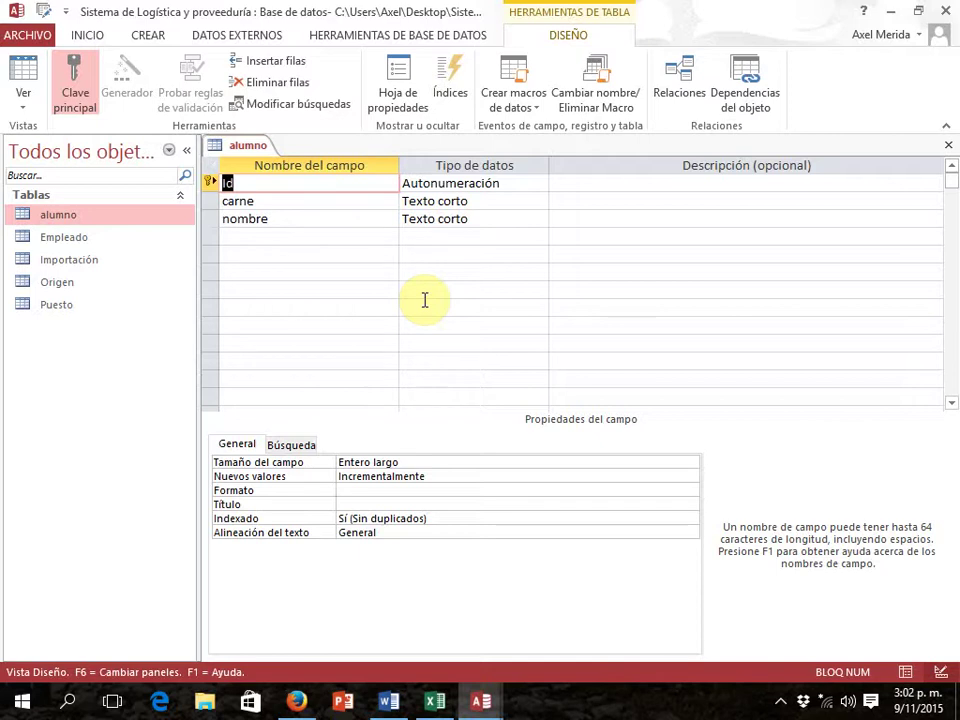
left_click(210, 185)
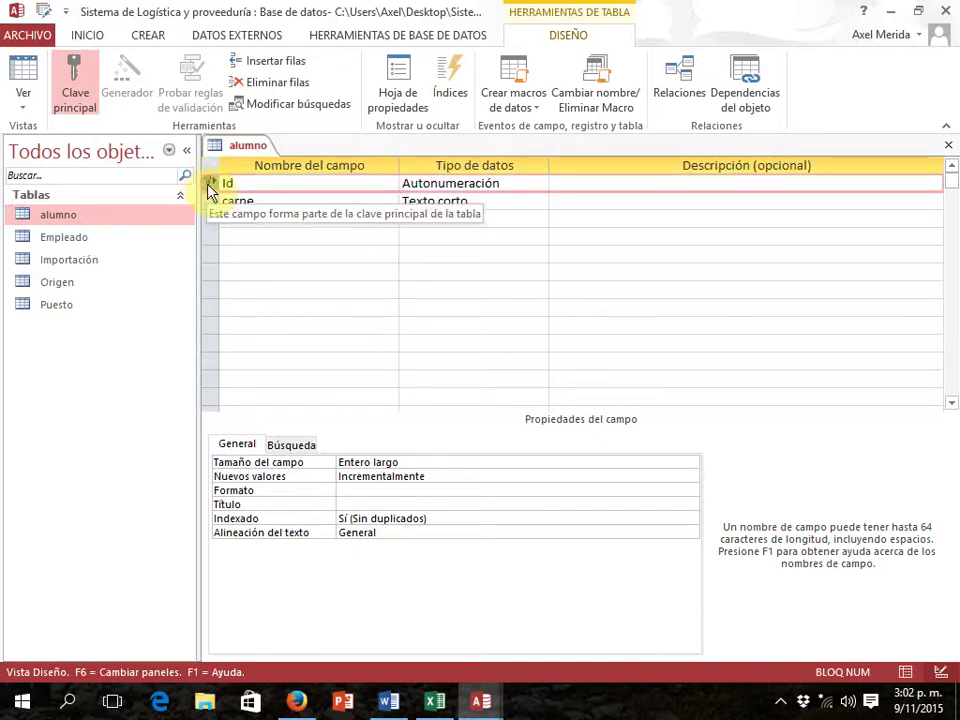
right_click(210, 188)
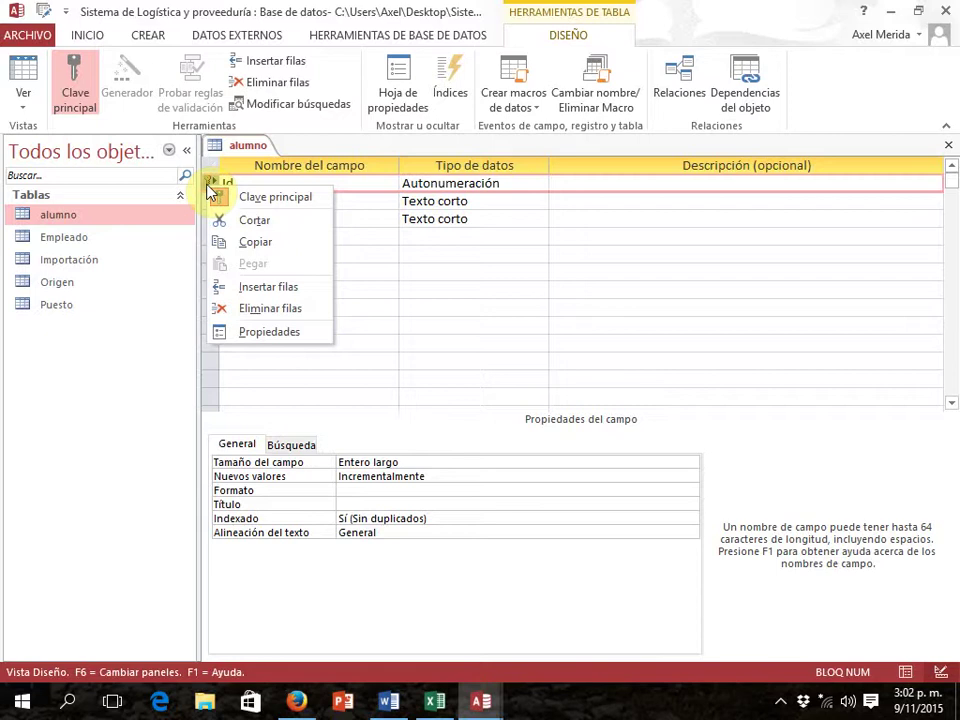
left_click(251, 312)
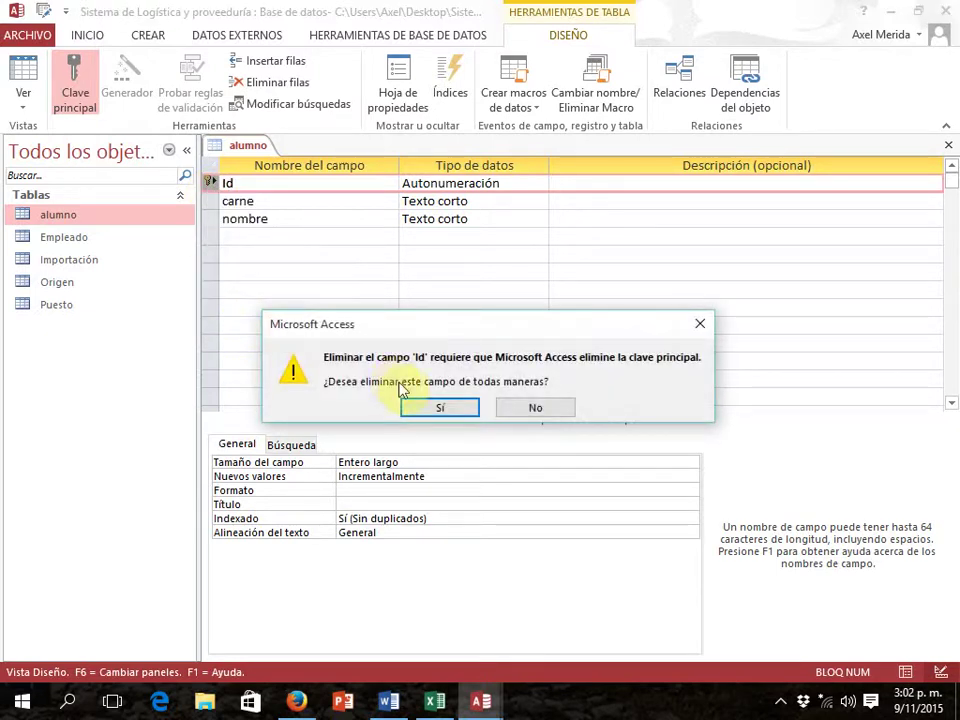
left_click(415, 407)
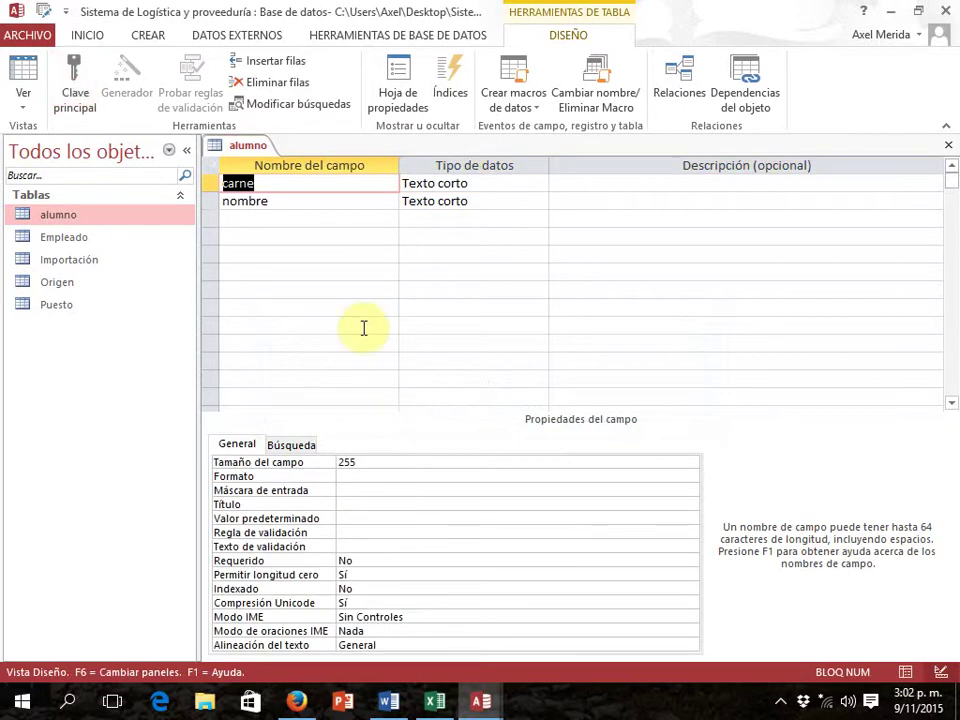
Make "carne" the primary key of the alumno table, and close the design, saving the changes
left_click(210, 184)
left_click(84, 91)
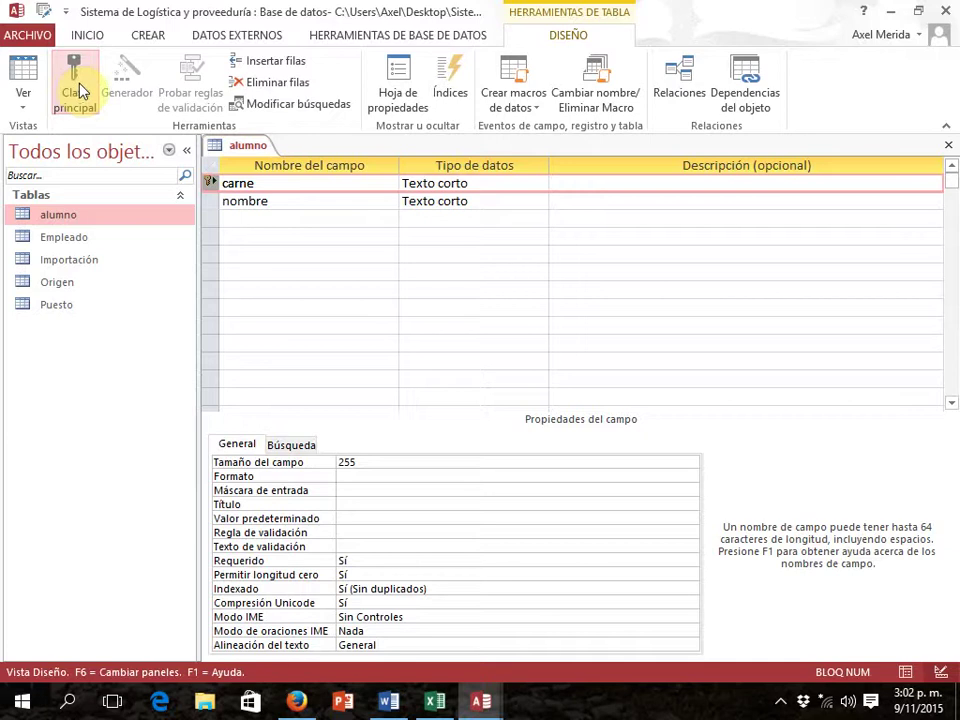
left_click(943, 151)
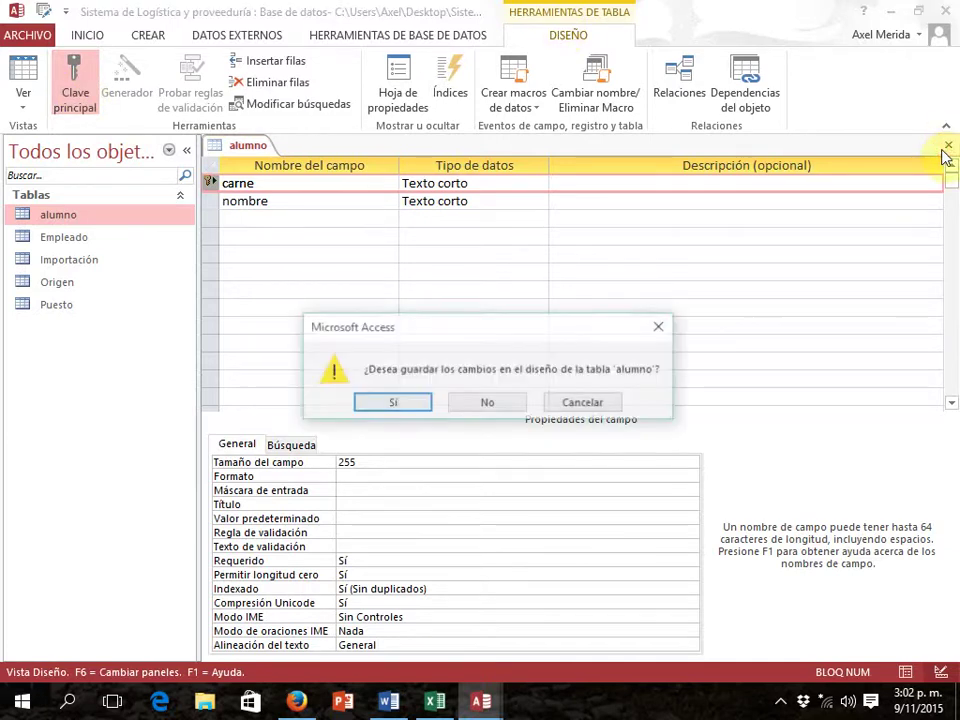
left_click(398, 398)
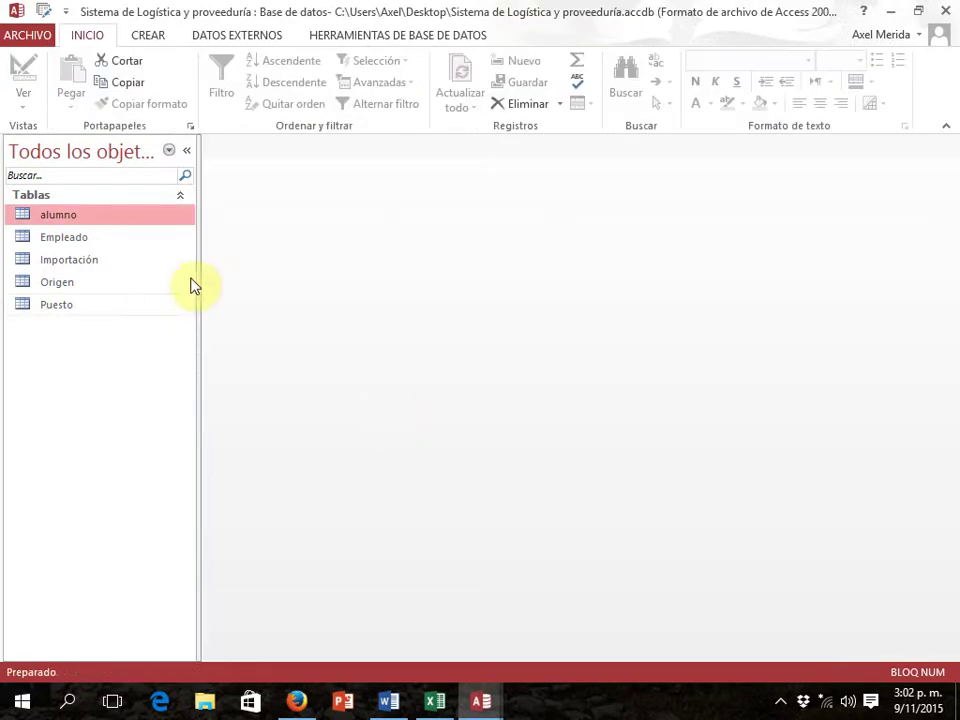
Delete the alumno table from the database
right_click(156, 215)
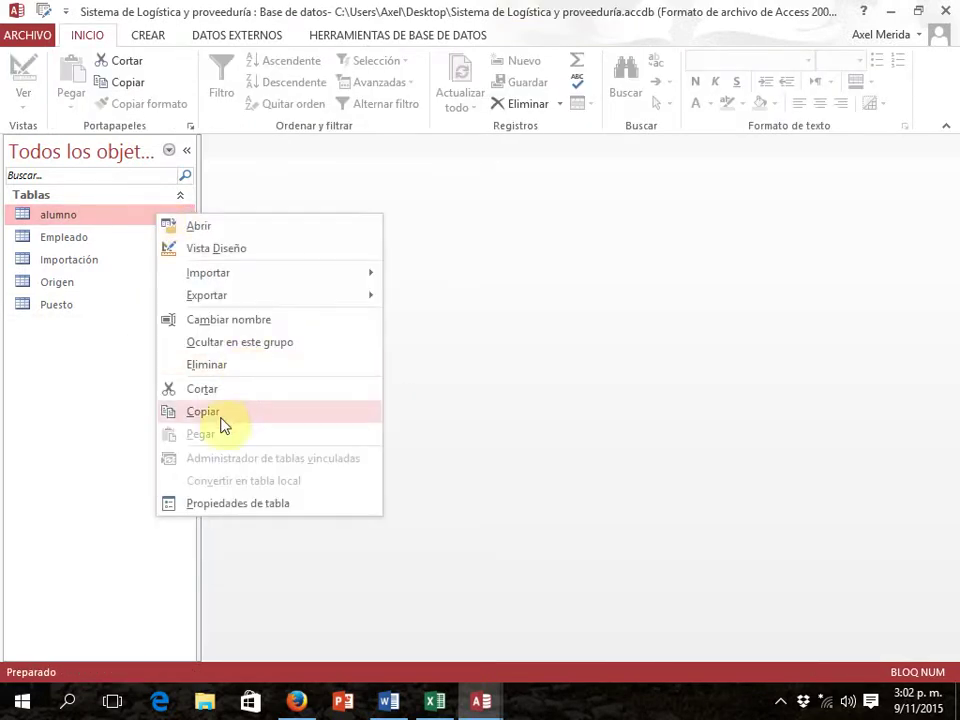
left_click(213, 364)
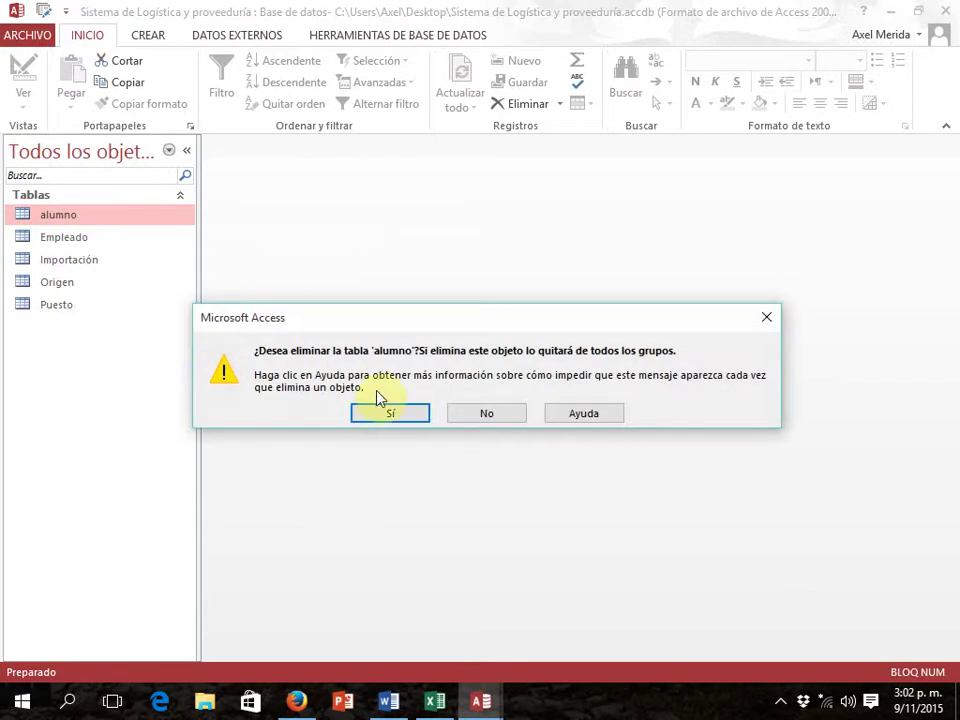
left_click(377, 409)
Check the diagram in Excel, and start a Design view table in Access with a Texto corto field "coddestino" of size 10
key("alt+Tab")
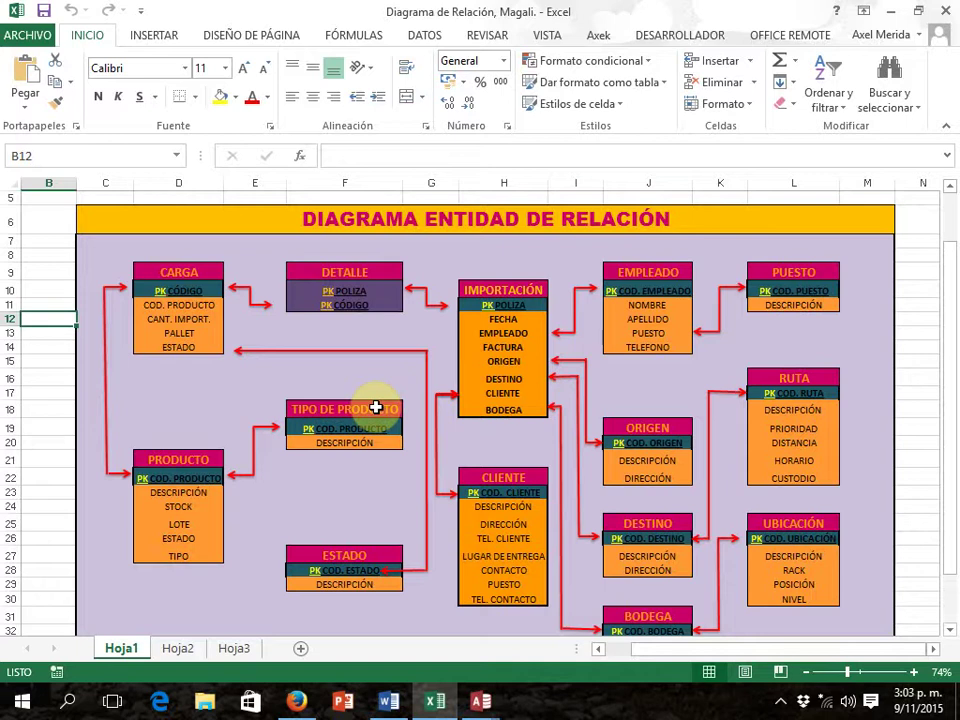
key("alt+Tab")
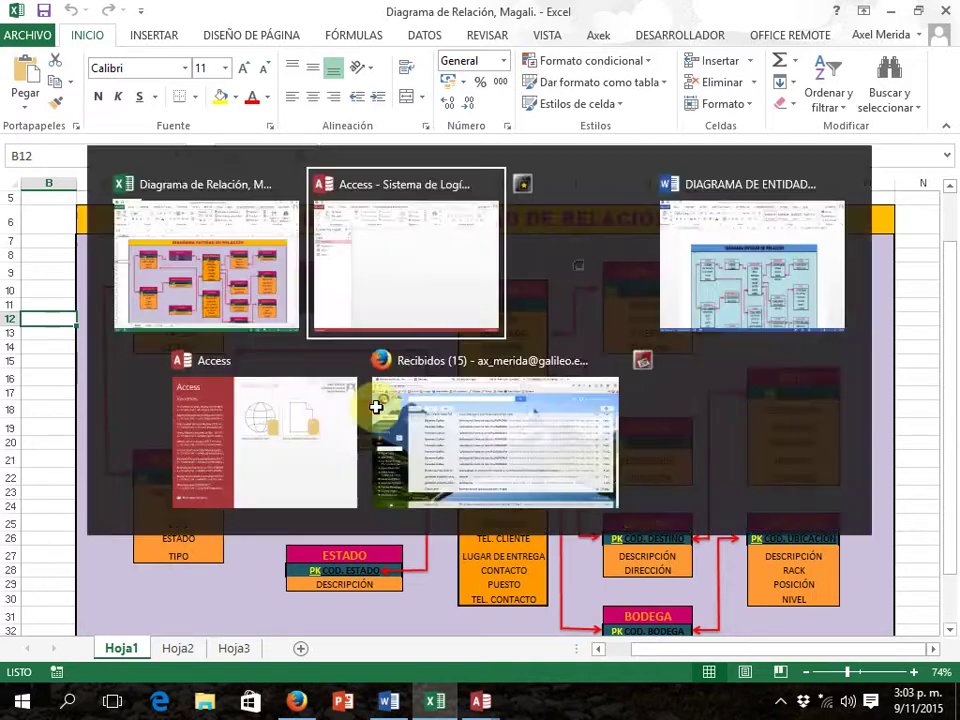
left_click(143, 38)
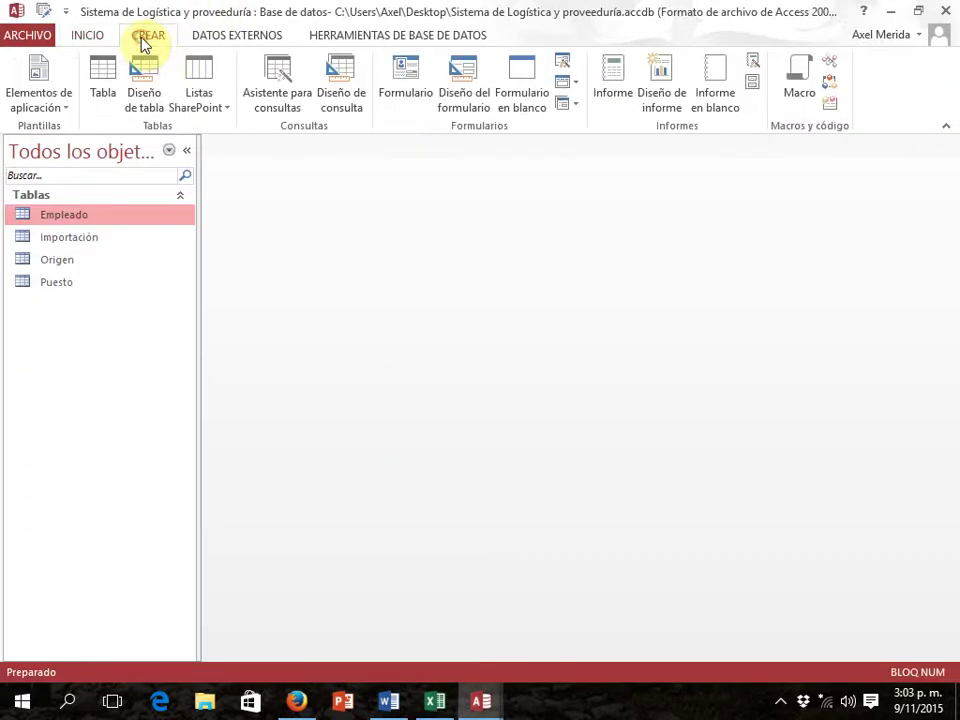
left_click(147, 94)
type("coddestino")
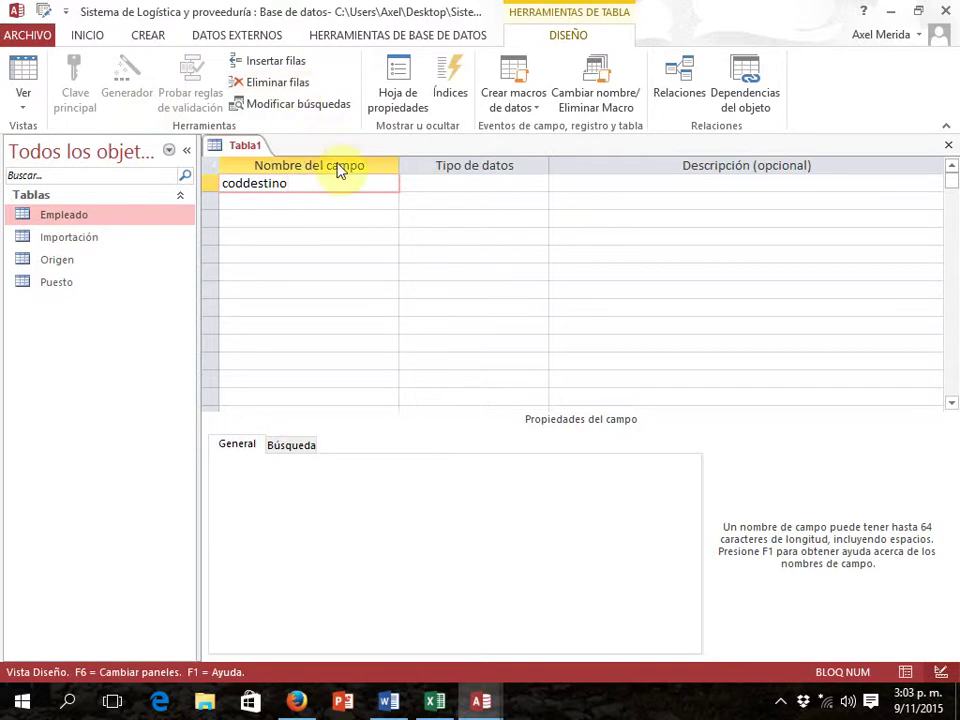
left_click(448, 186)
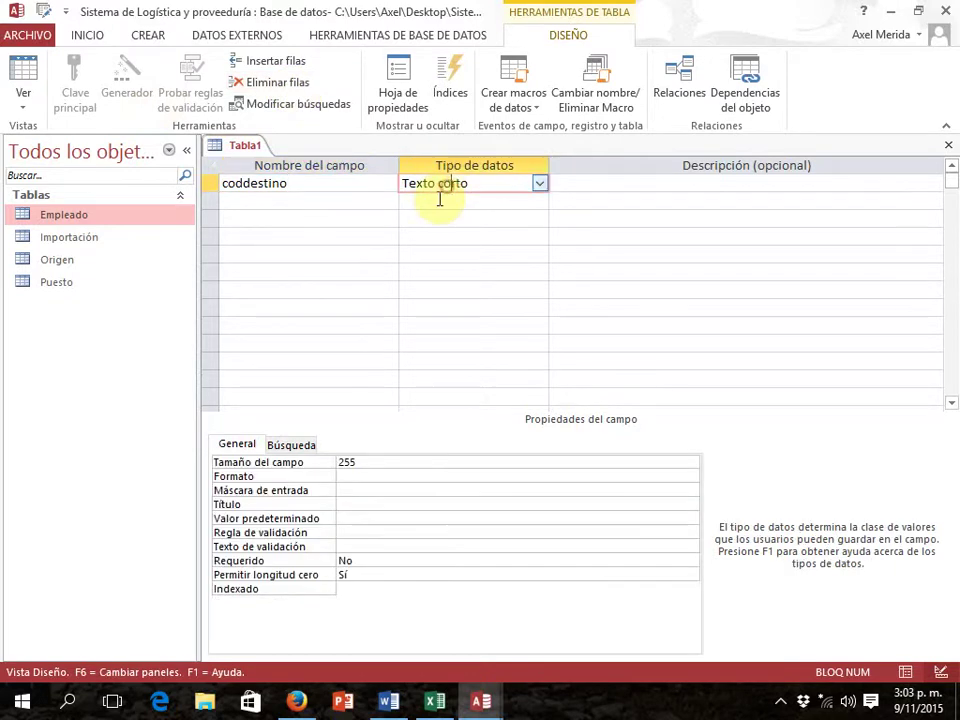
left_click(360, 462)
left_click(311, 465)
type("10")
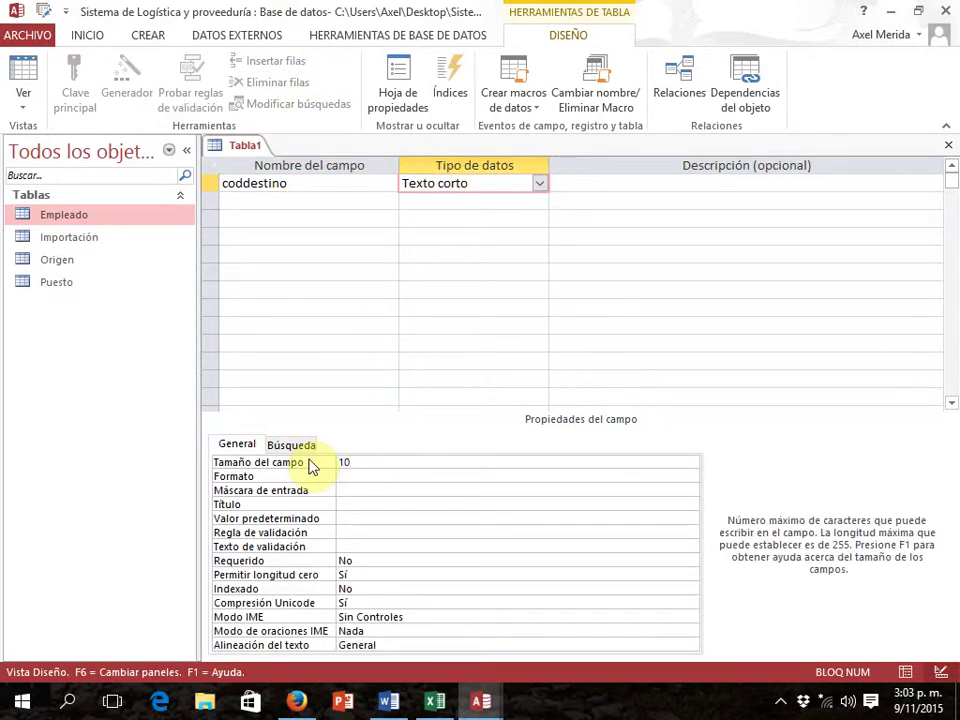
Consult the DESTINO entity in the Excel diagram, and add a Texto corto field "descripcion" with field size 30 in Access
left_click(240, 200)
key("alt+Tab")
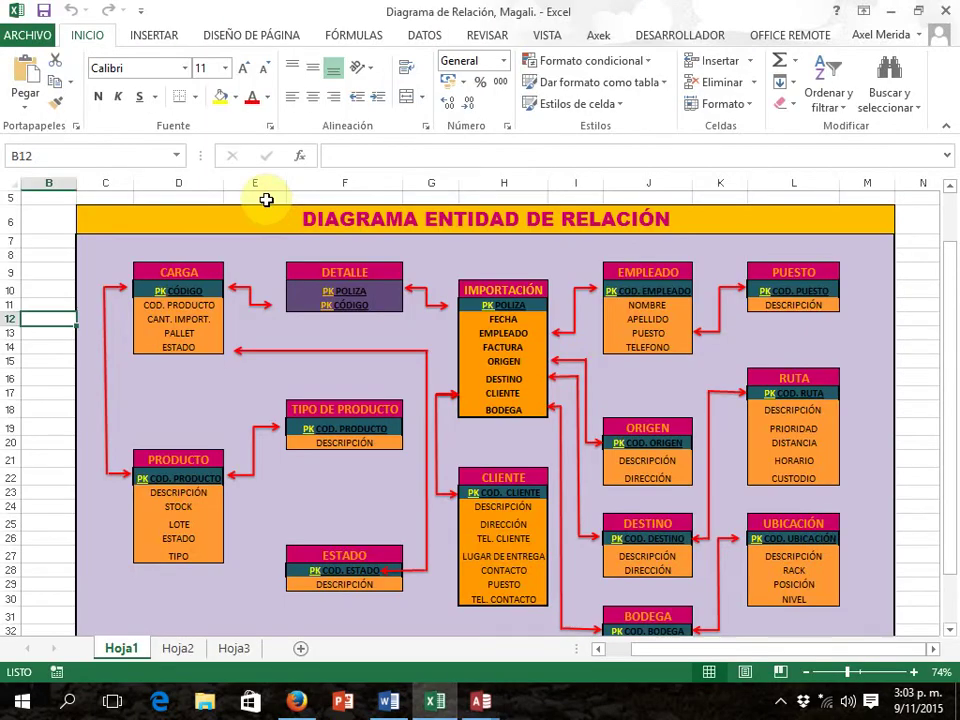
key("alt+Tab")
type("descripcion")
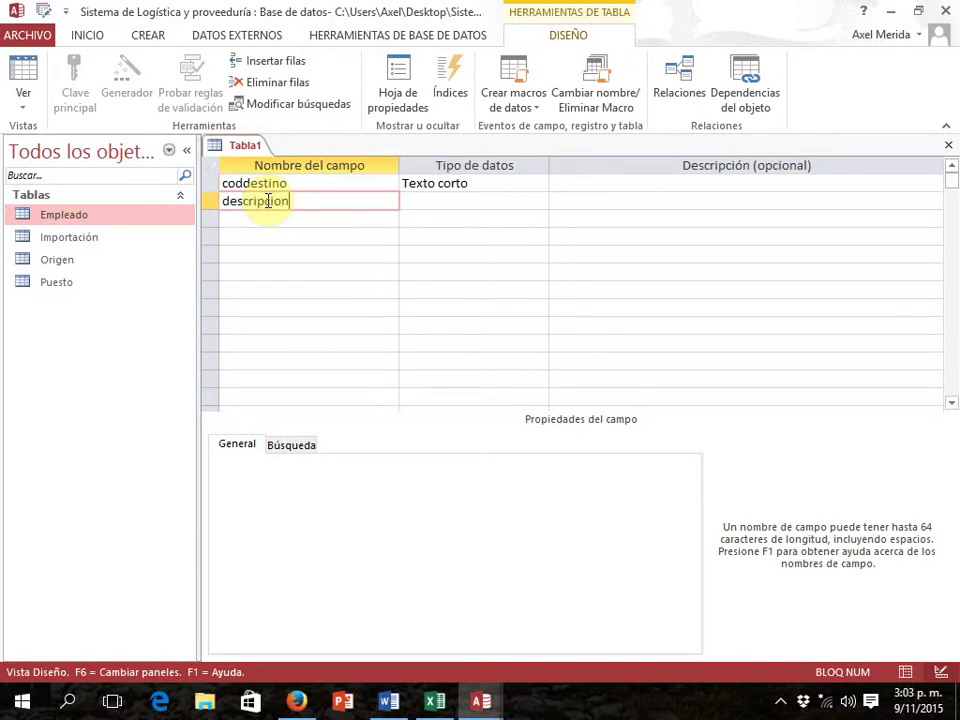
key("Tab")
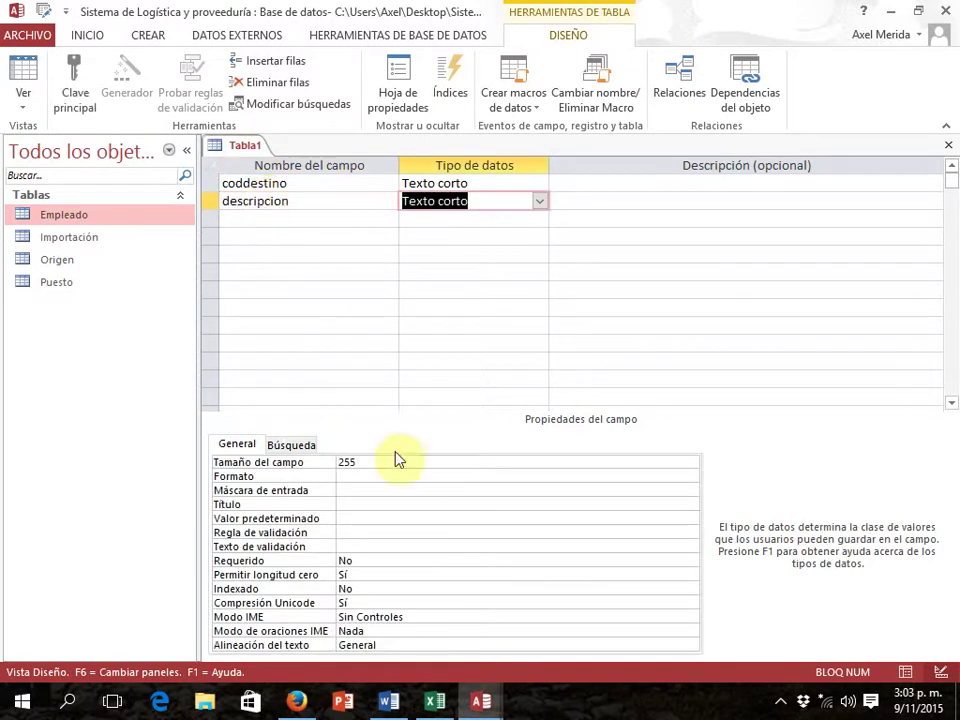
left_click(354, 461)
left_click(313, 462)
type("30")
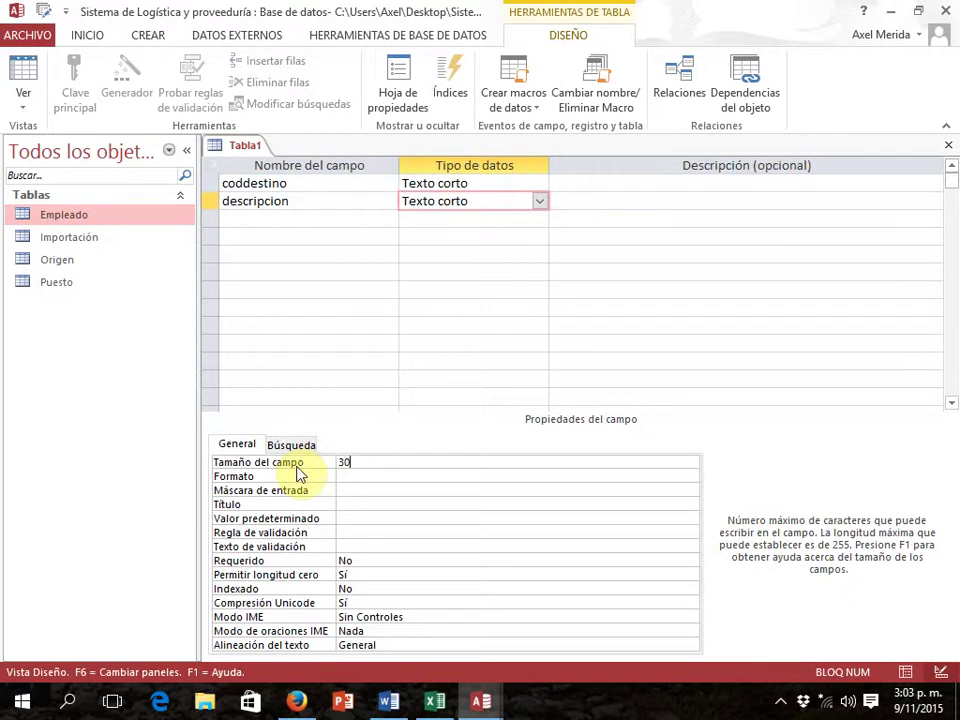
Add a Texto corto field "direccion" with field size 50, and try to set "coddestino" as the primary key
left_click(305, 219)
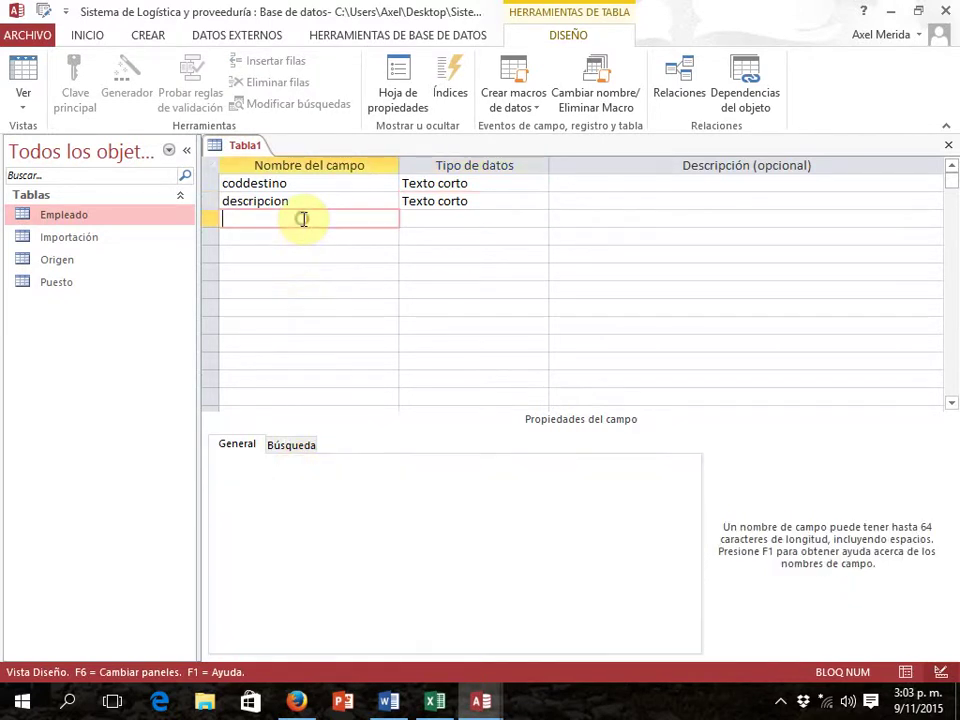
type("direccion")
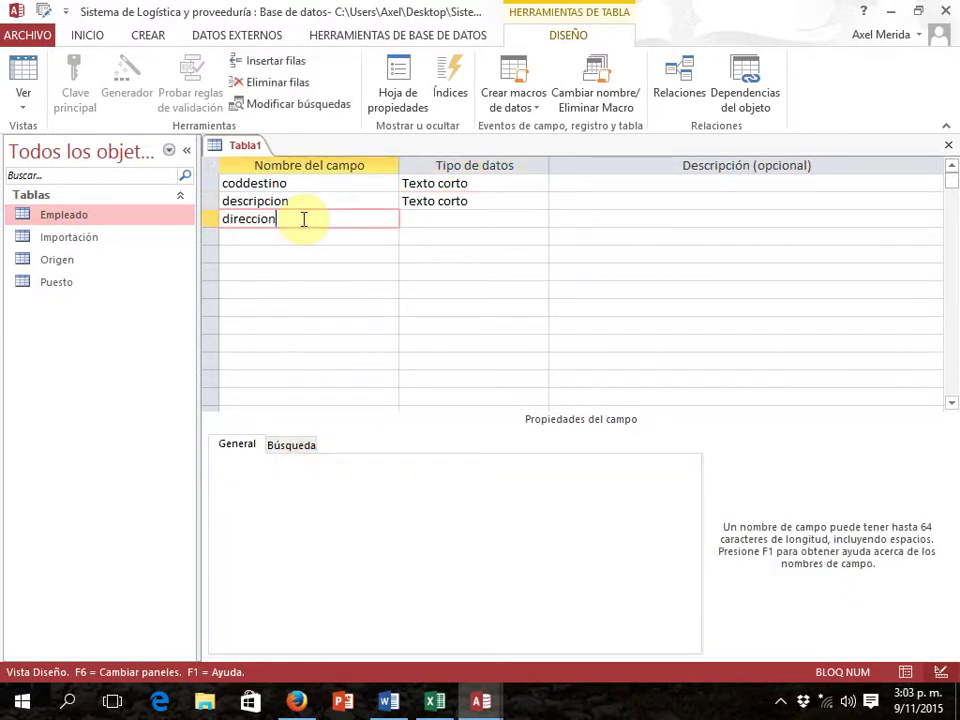
key("Tab")
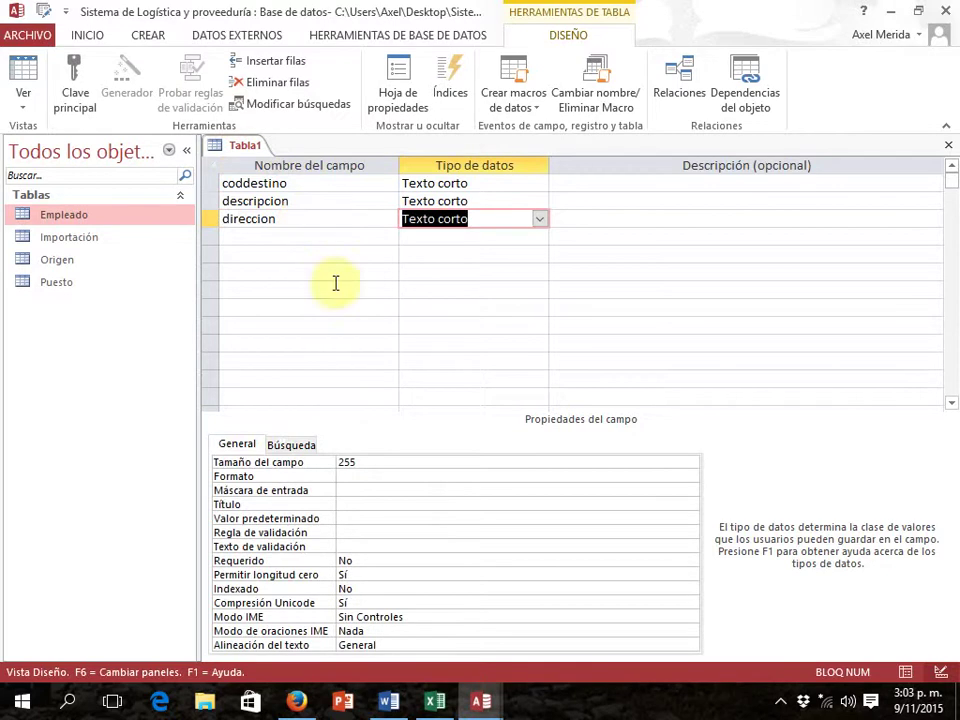
left_click(354, 460)
type("50")
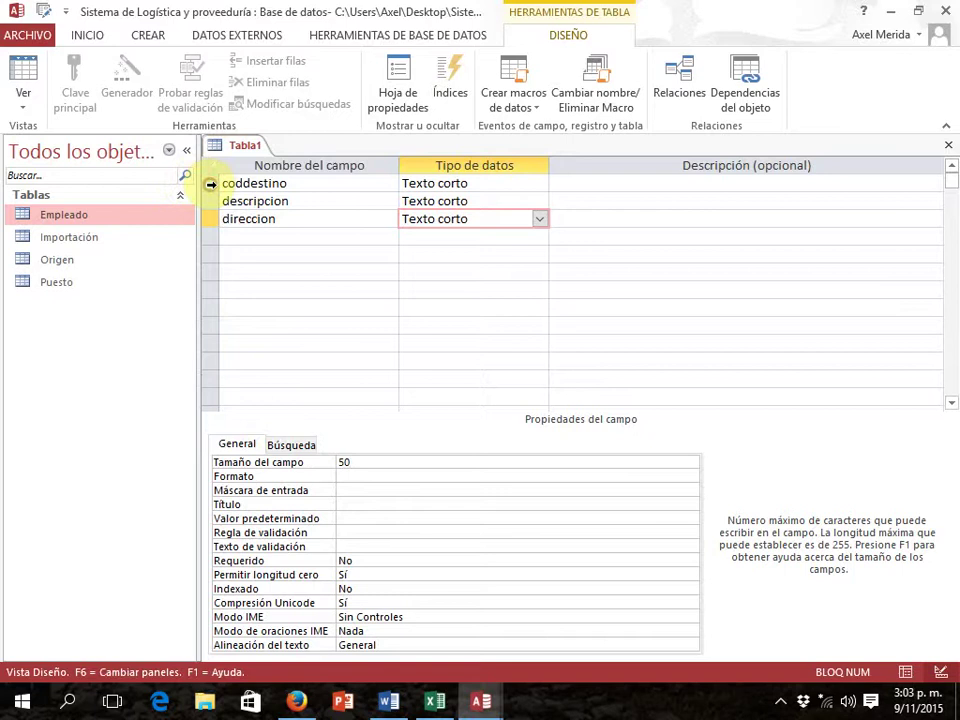
left_click(209, 186)
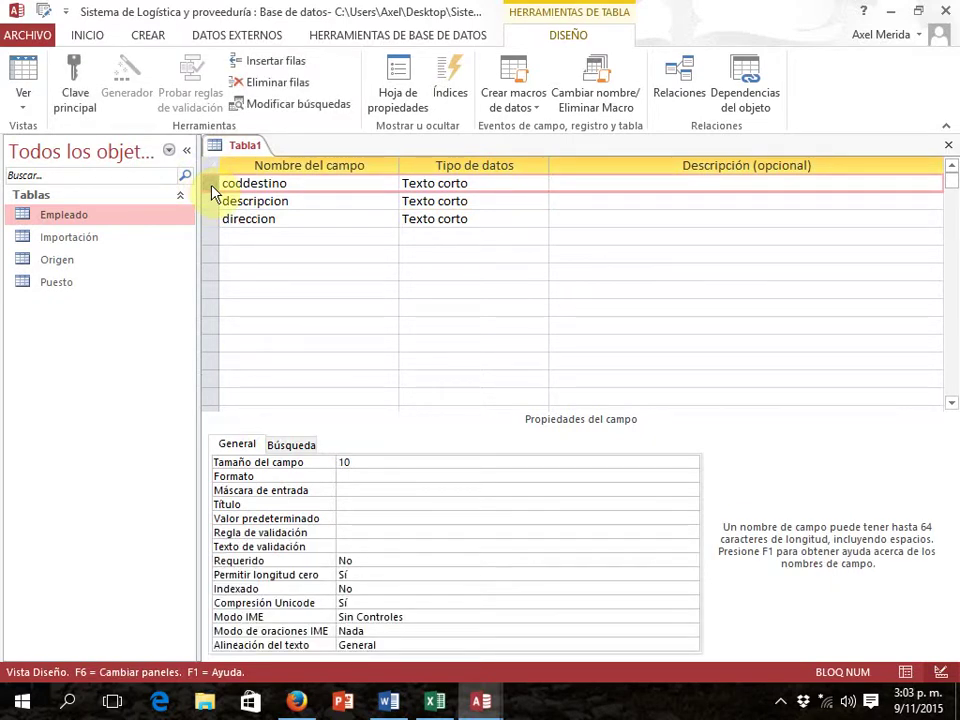
left_click(83, 92)
Add a Texto corto field "ruta" with field size 10, and check the relationships in the Excel diagram before returning to Access
left_click(235, 238)
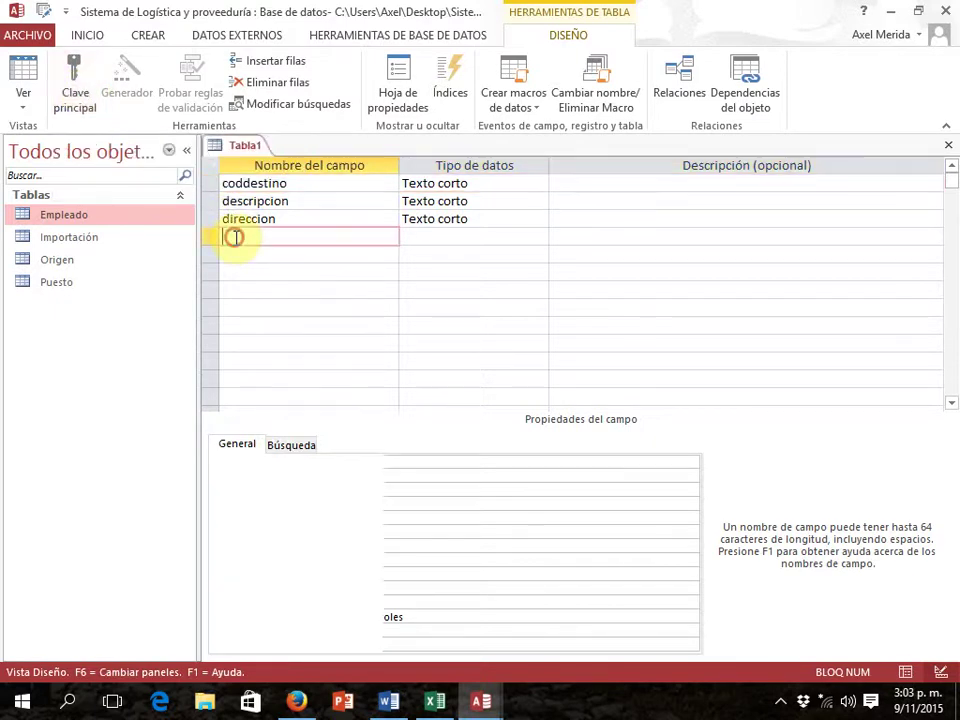
type("ruta")
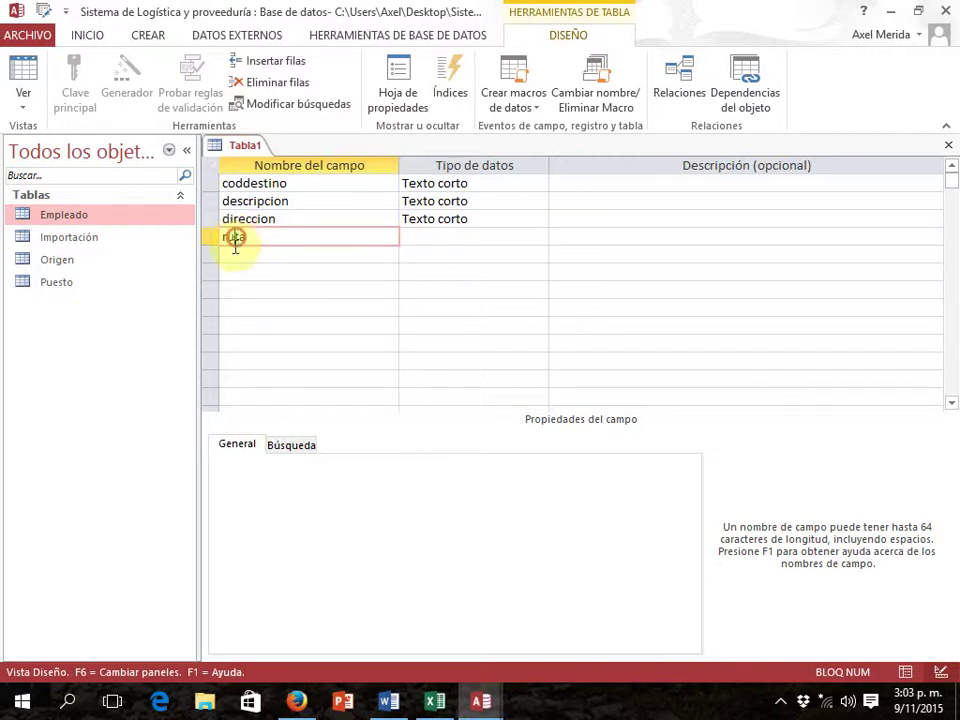
left_click(419, 238)
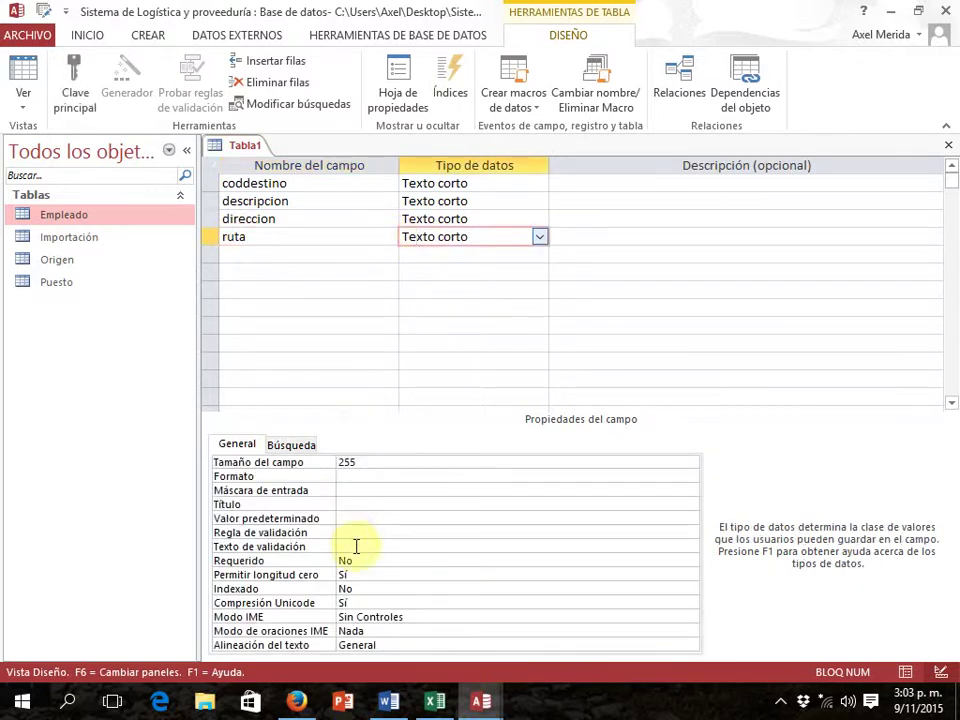
left_click(357, 460)
left_click(310, 463)
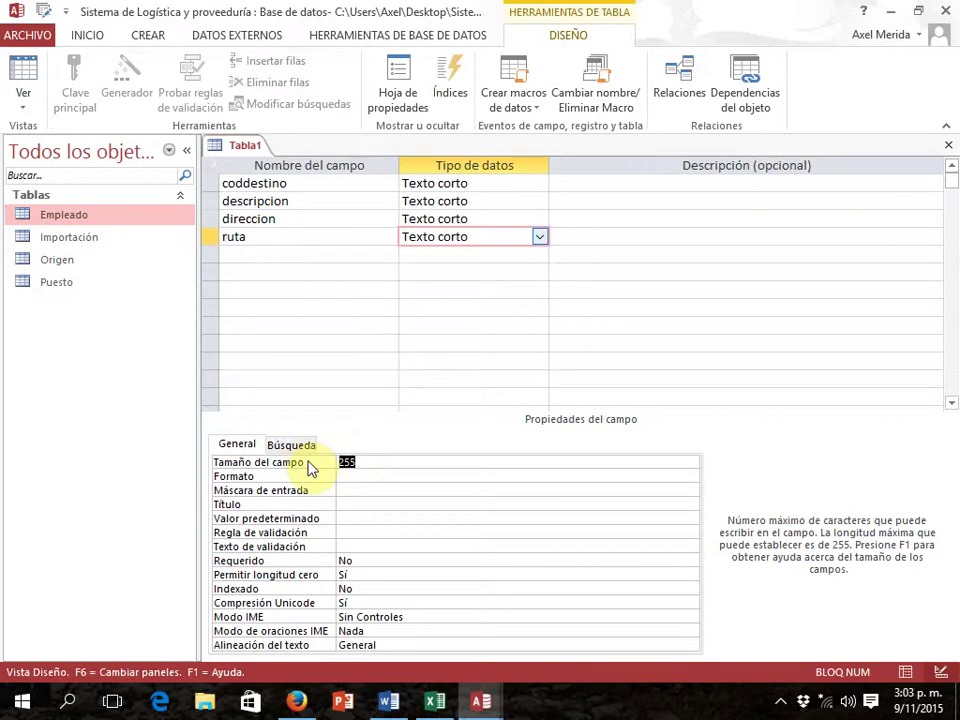
type("10")
key("alt+Tab")
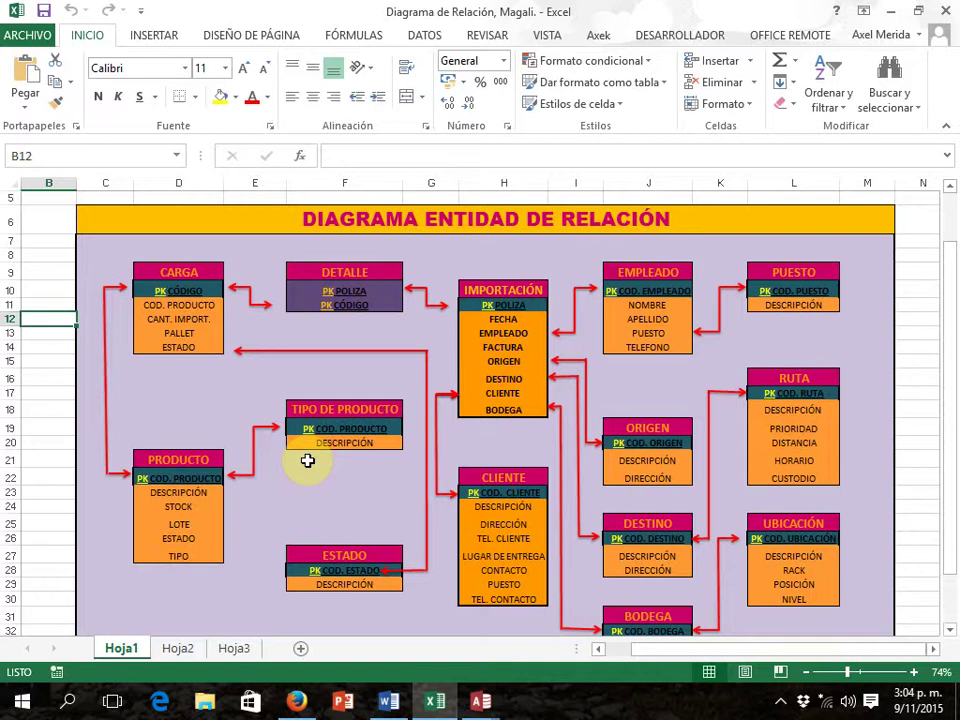
key("alt+Tab")
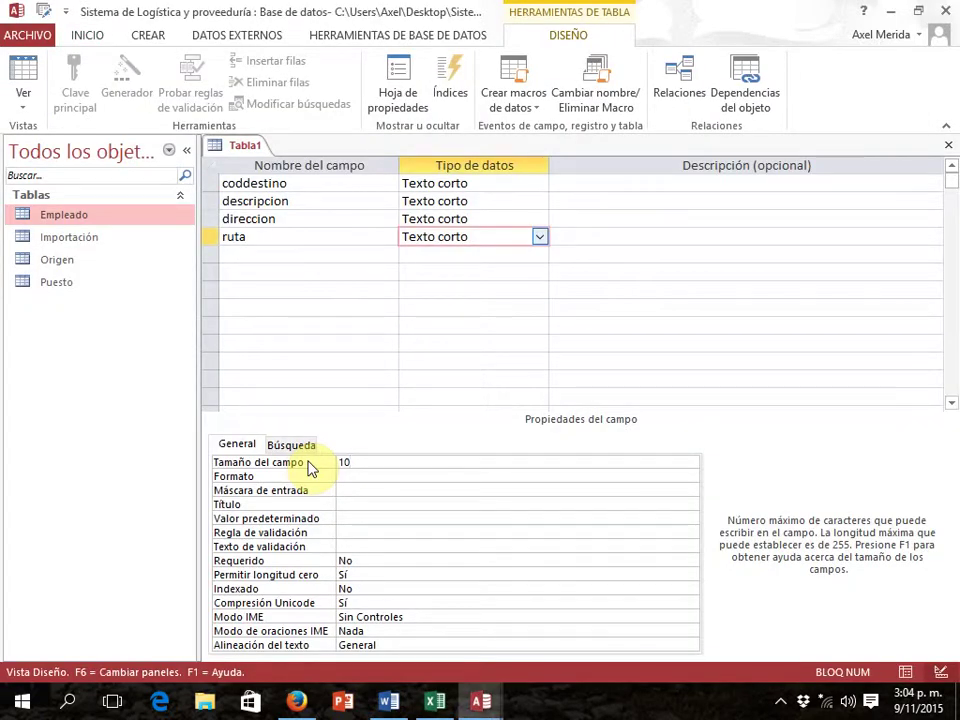
Set "coddestino" as the primary key, and save and close the table as "Destino"
left_click(206, 183)
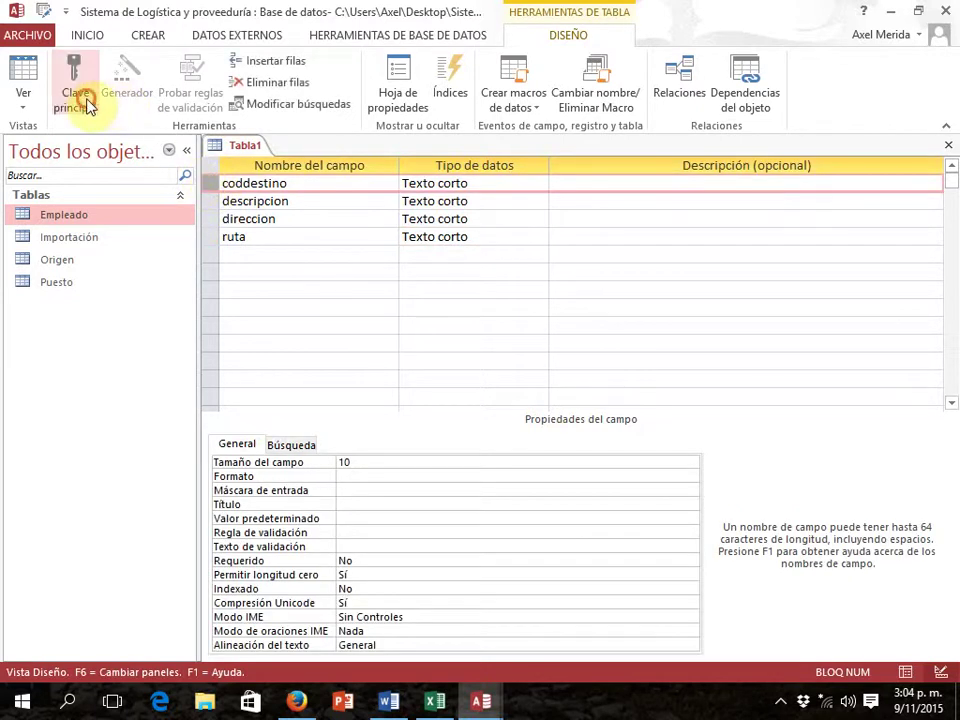
left_click(78, 95)
left_click(948, 145)
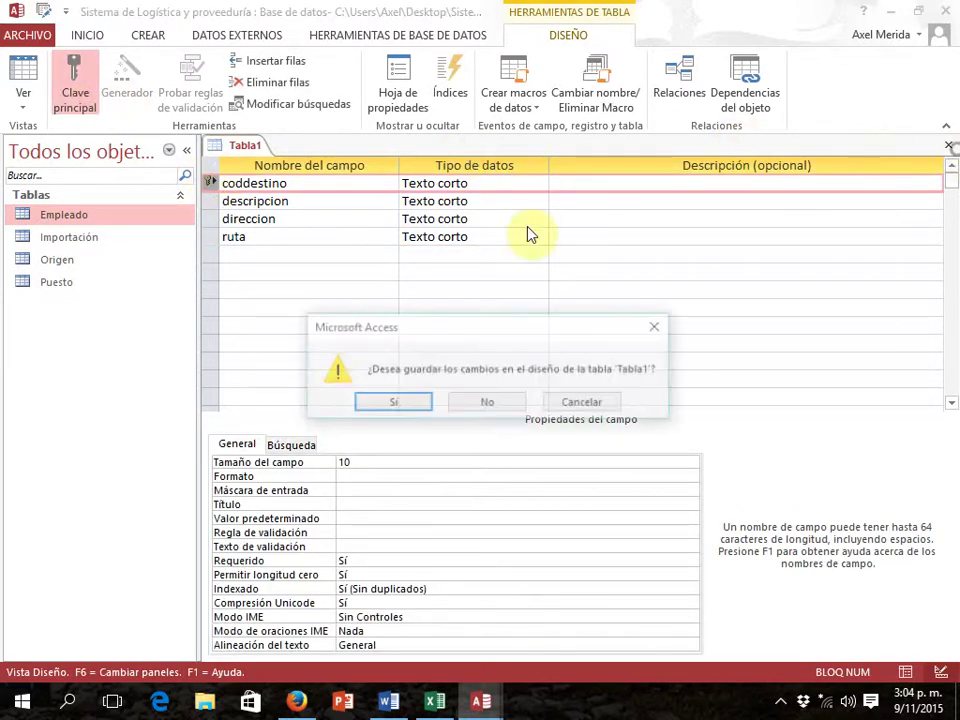
left_click(380, 402)
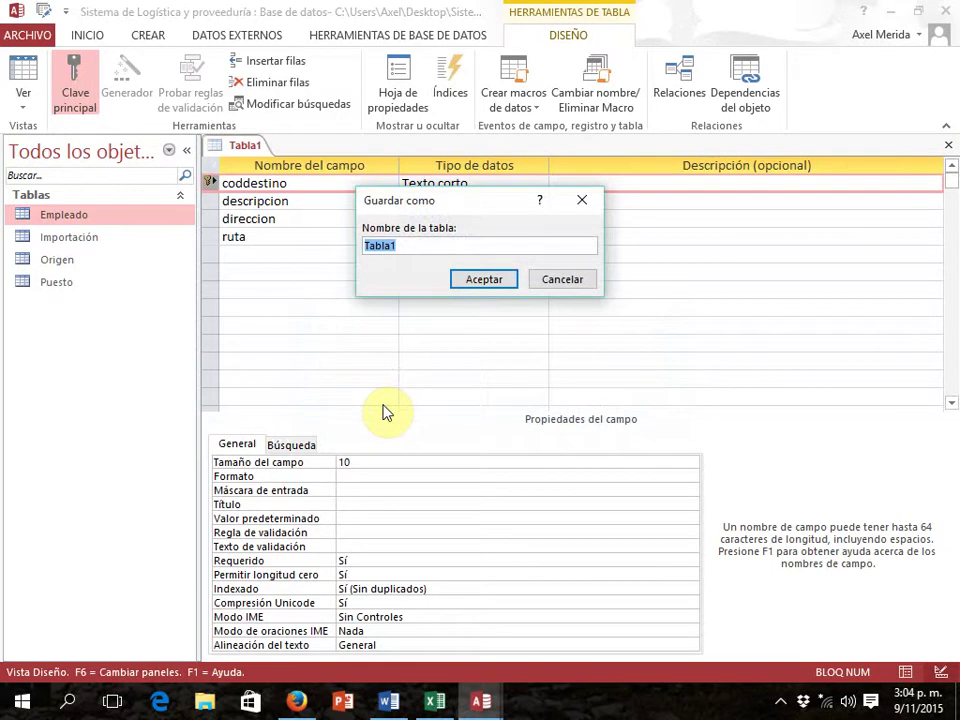
type("Destino")
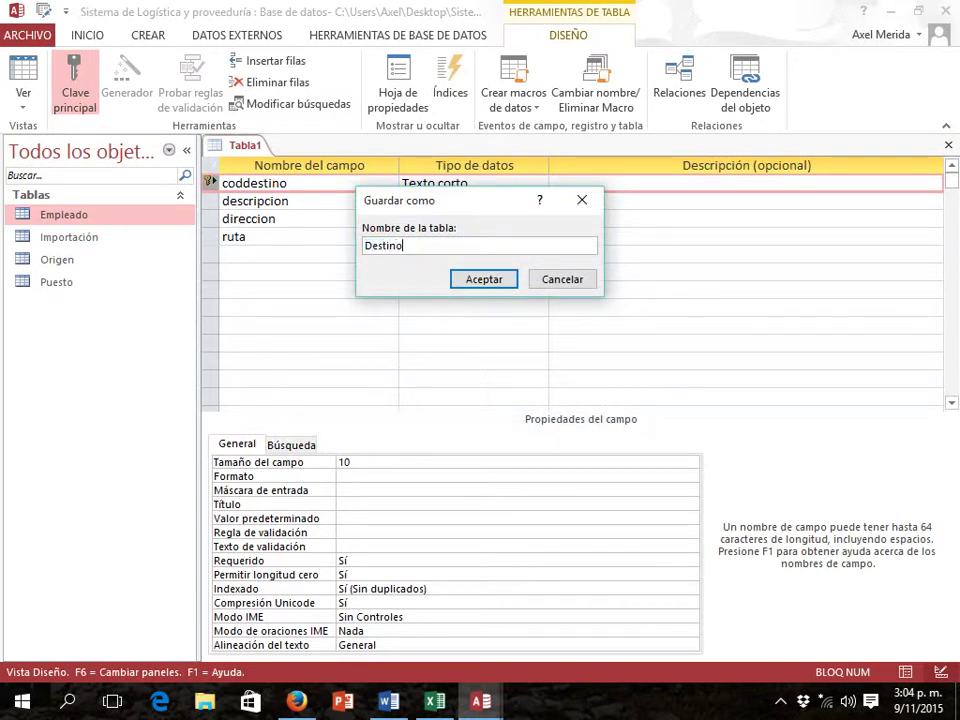
left_click(499, 277)
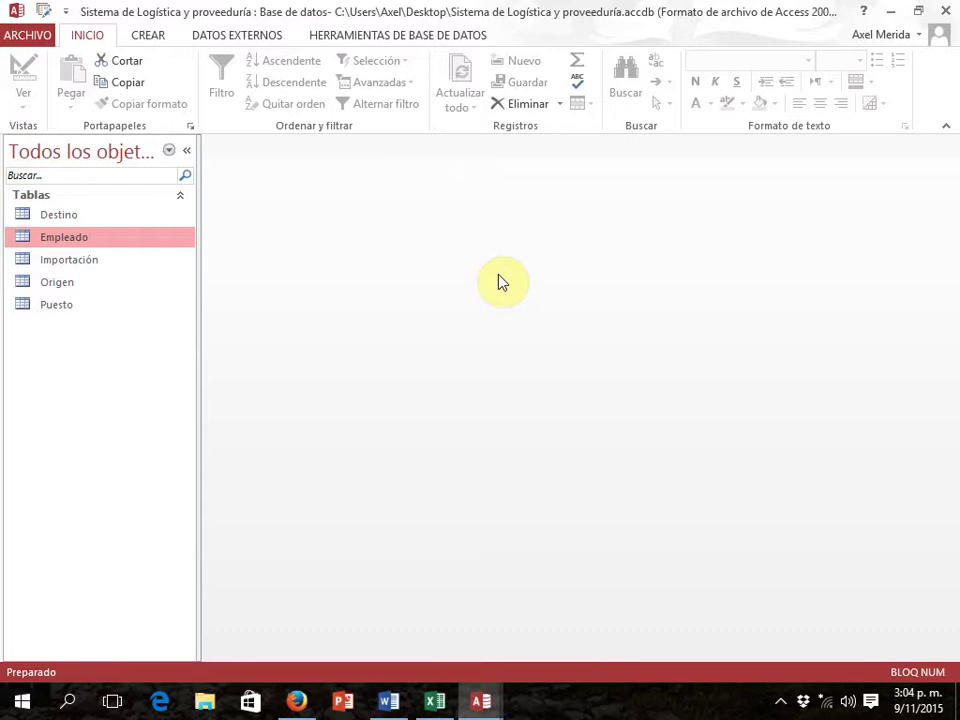
Start a new Design view table, check the RUTA entity in Excel, and add a Texto corto field "codruta" in Access
left_click(150, 38)
left_click(155, 95)
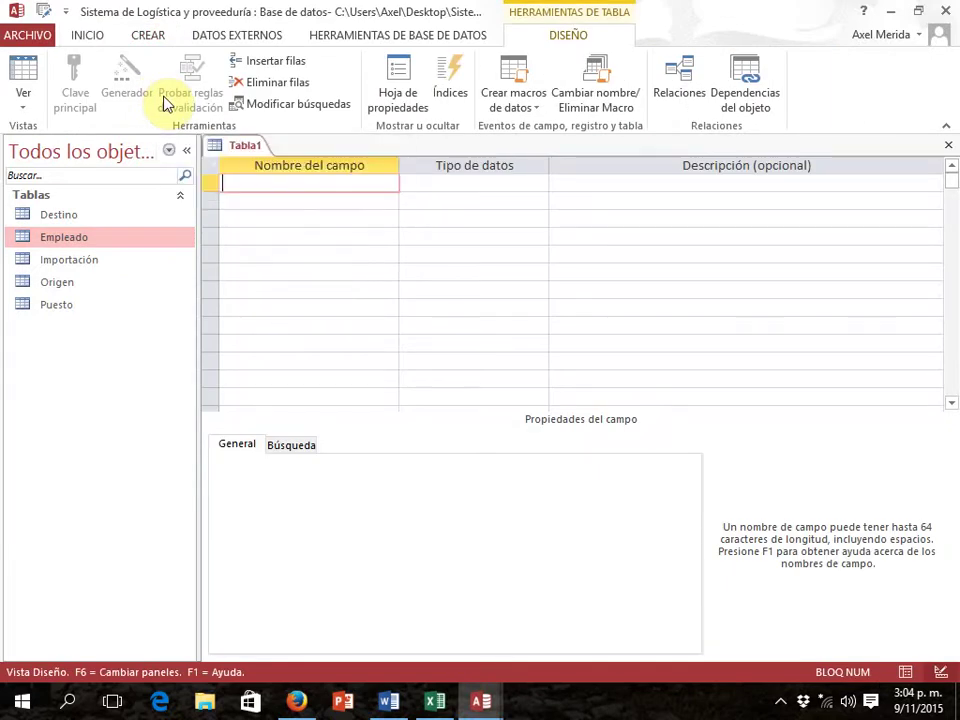
key("alt+Tab")
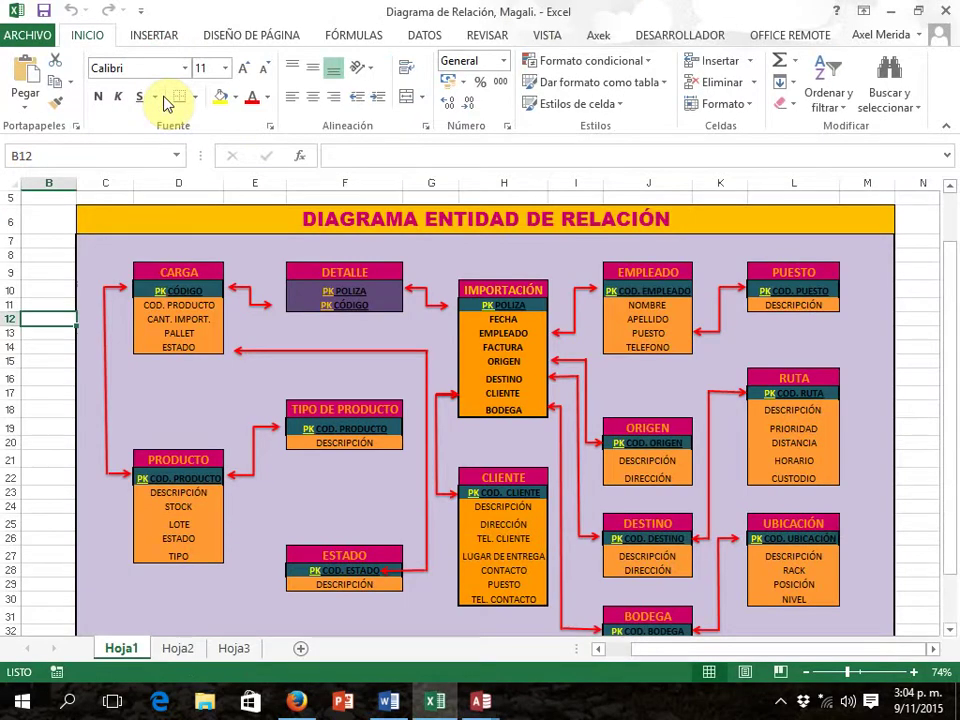
key("alt+Tab")
type("co")
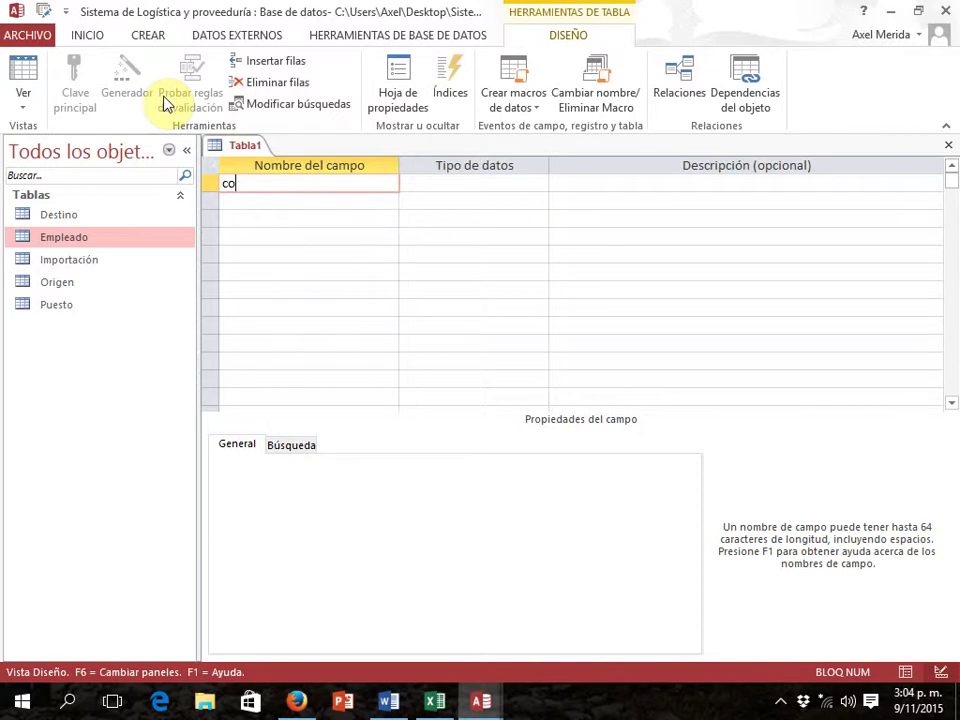
type("druta")
key("Tab")
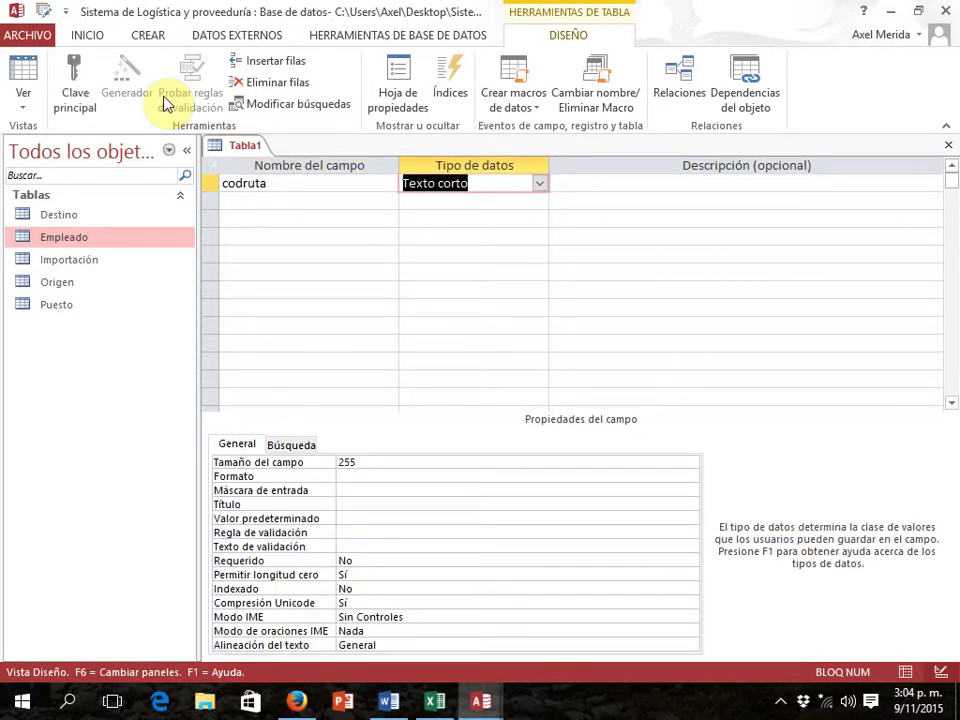
Consult the RUTA entity in the Excel diagram, and add a Texto corto field "descripcion" with field size 30 in Access
left_click(244, 199)
key("alt+Tab")
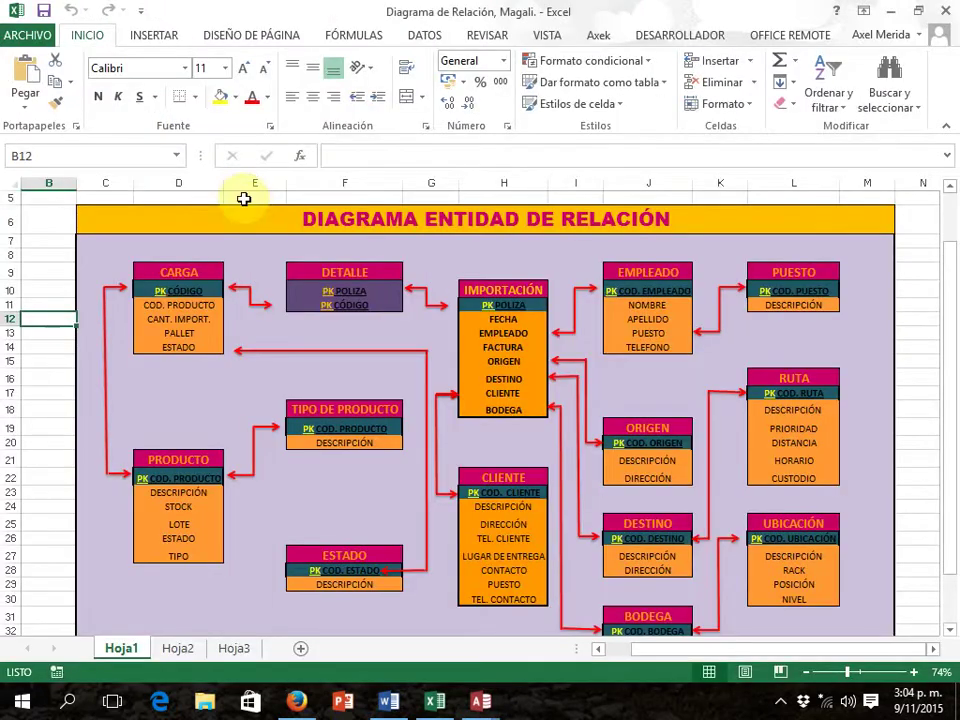
key("alt+Tab")
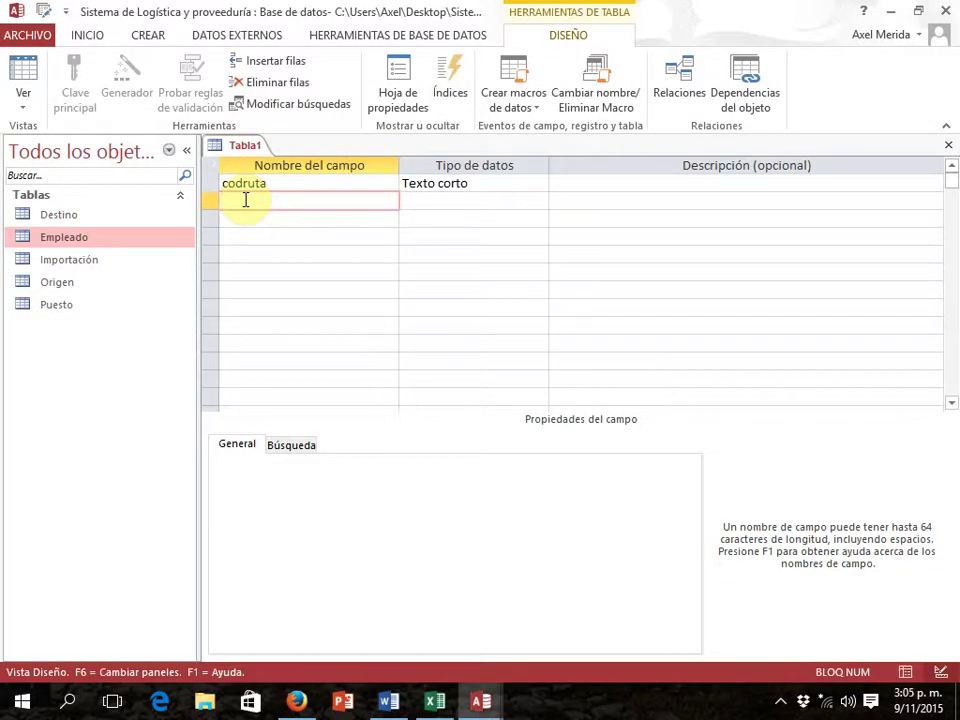
type("descripcion")
key("Tab")
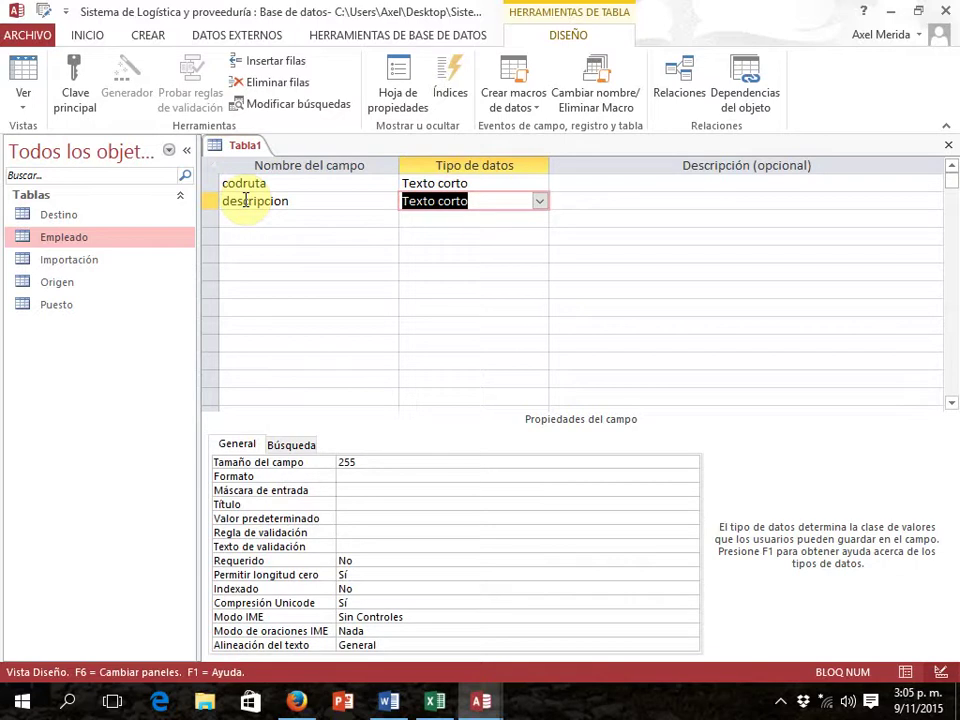
left_click(358, 460)
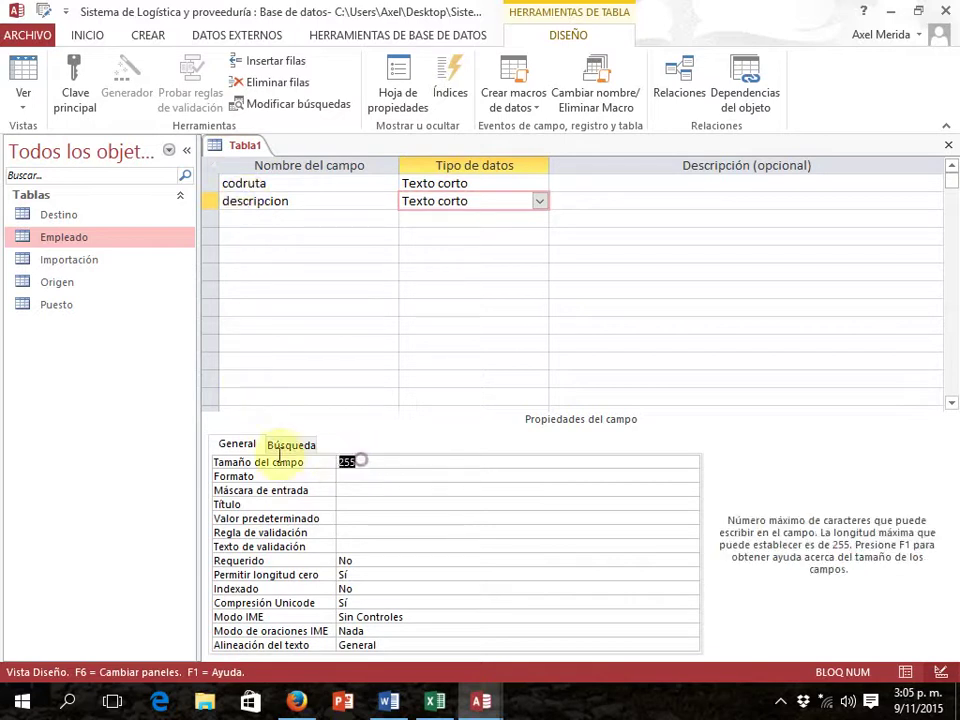
type("30")
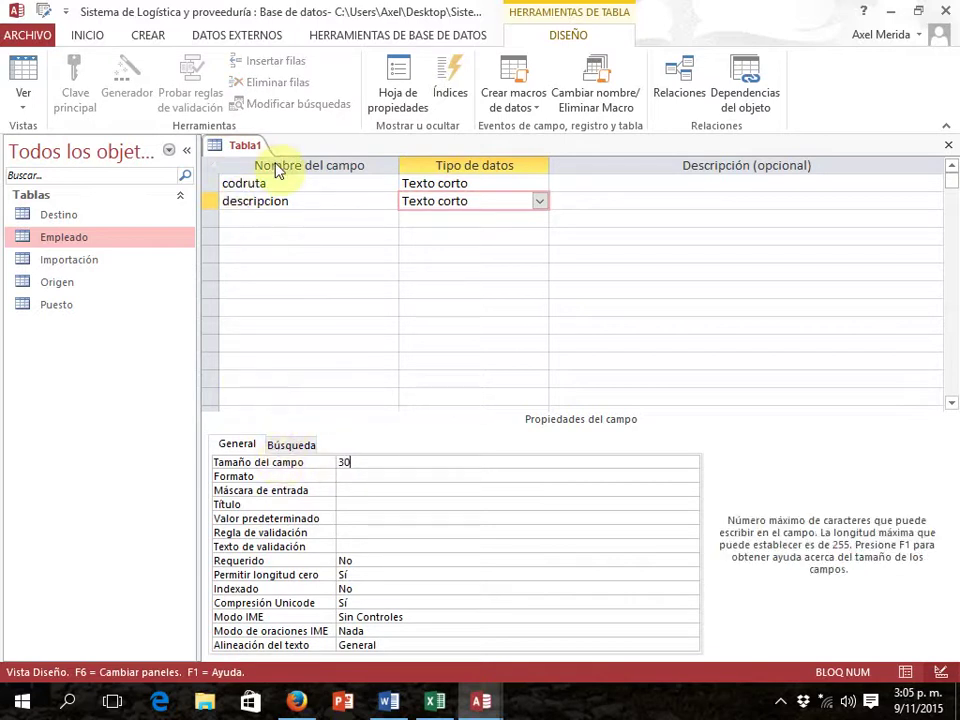
Check the RUTA attributes in the Excel diagram, and add a Texto corto field "prioridad" with field size 9 in Access
left_click(268, 214)
key("alt+Tab")
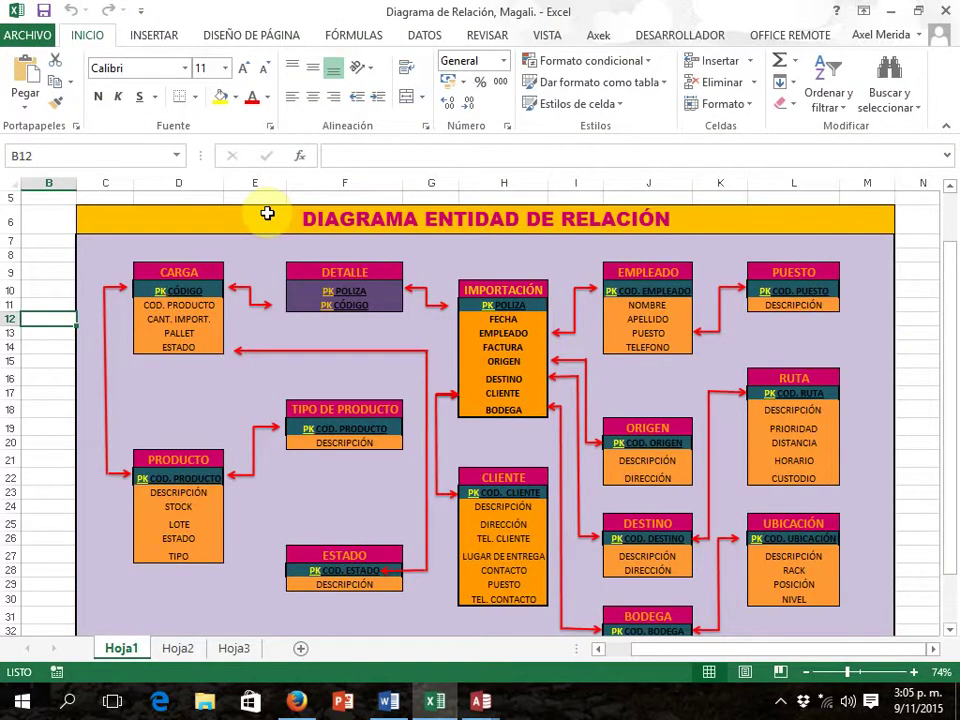
key("alt+Tab")
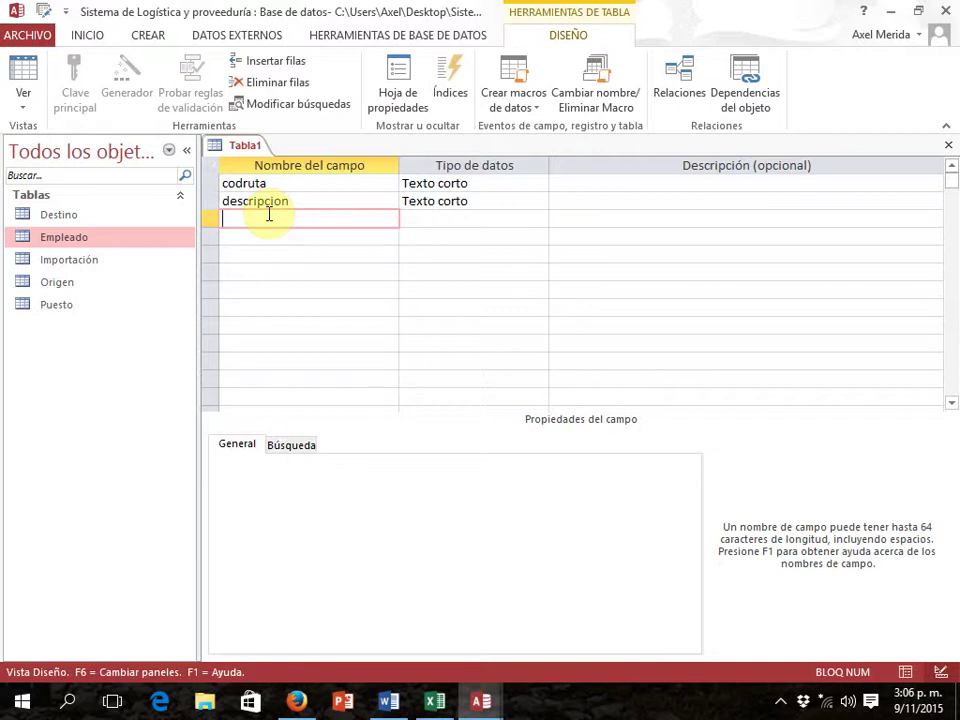
type("prioridad")
key("Tab")
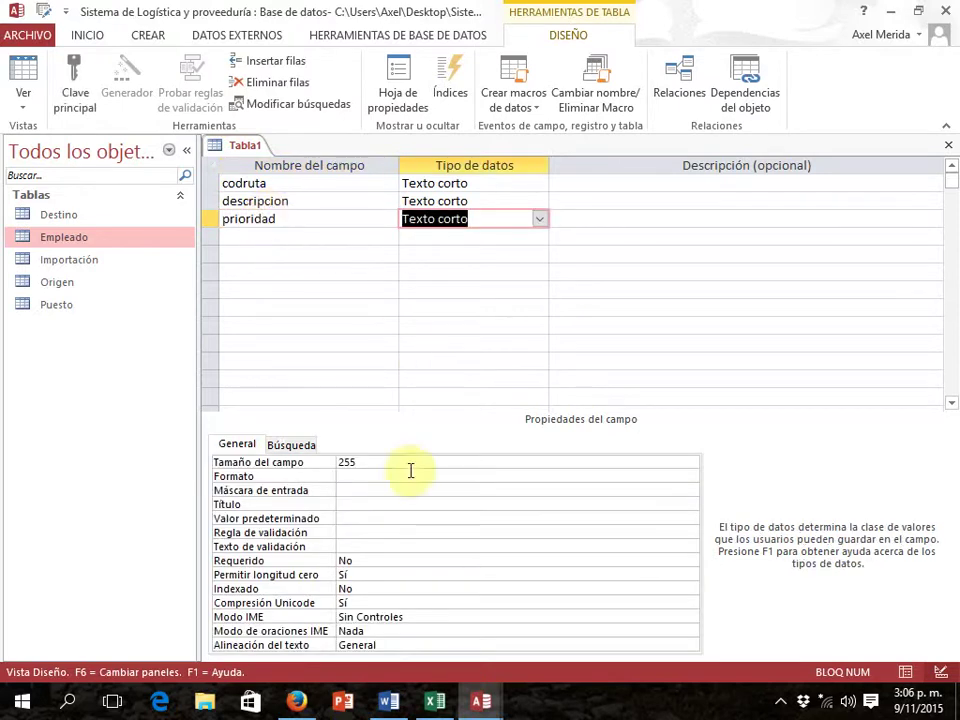
left_click(360, 462)
key("BackSpace")
key("BackSpace")
key("BackSpace")
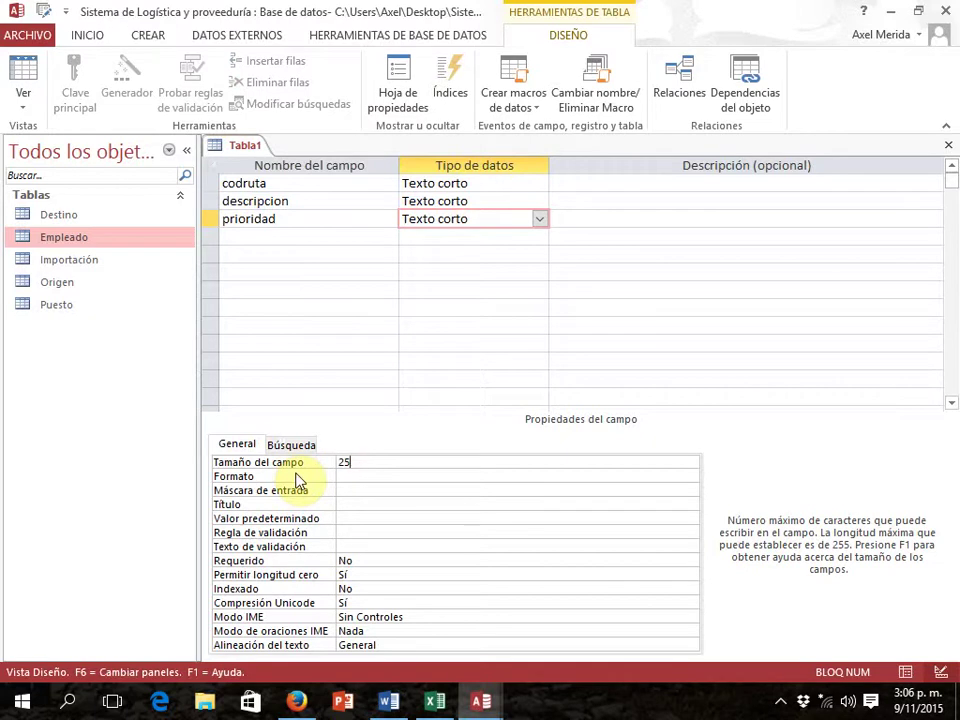
type("9")
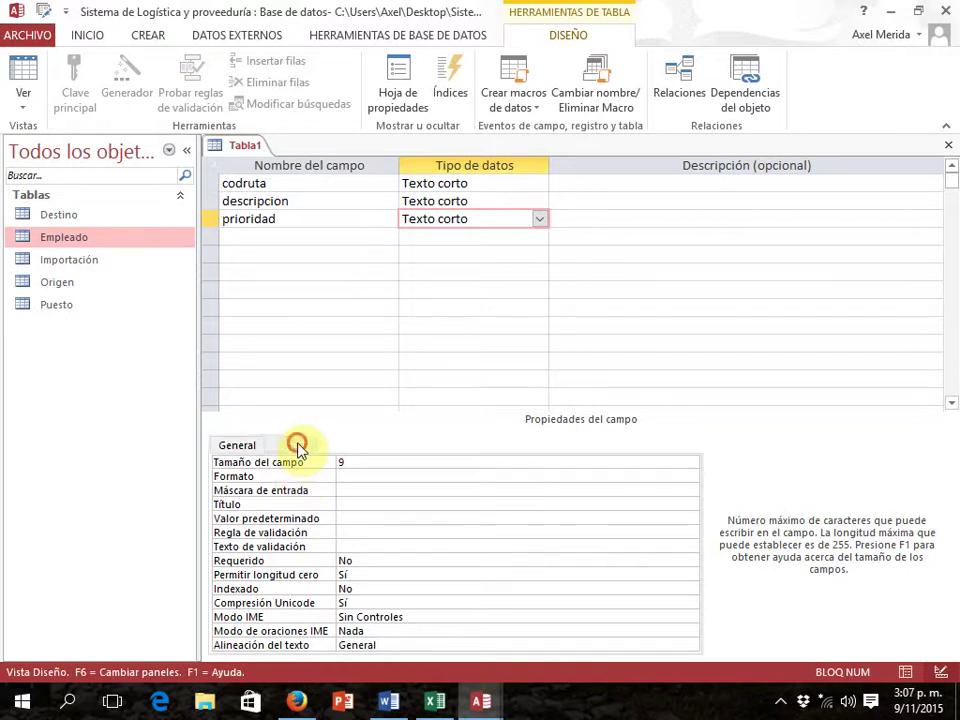
Set the lookup of "prioridad" to display a Cuadro combinado with Lista de valores as its row source type
left_click(296, 443)
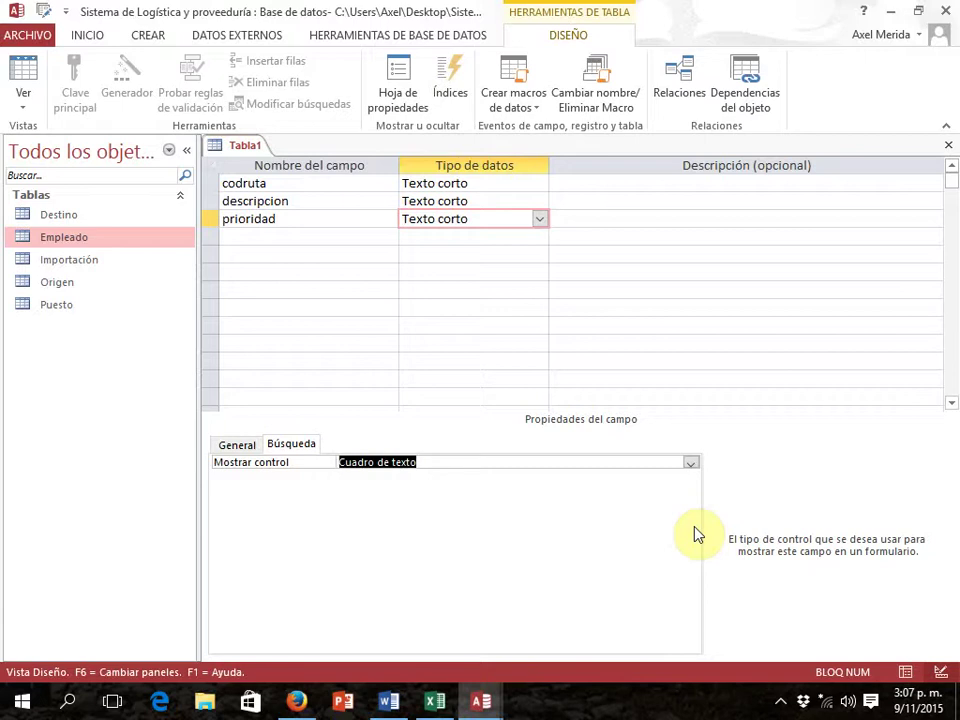
left_click(690, 463)
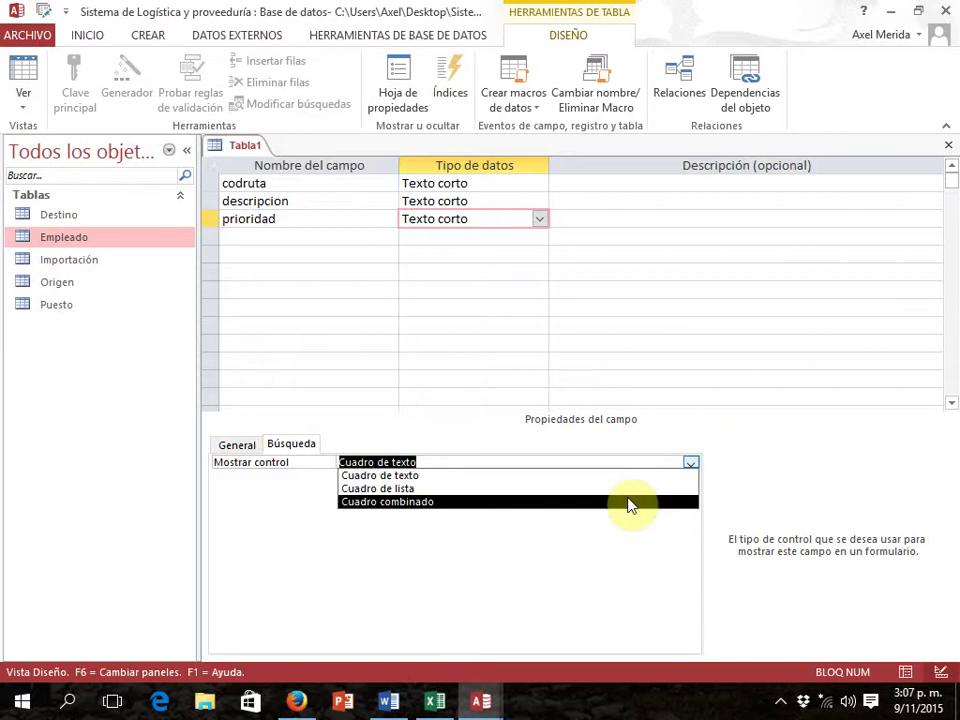
left_click(624, 502)
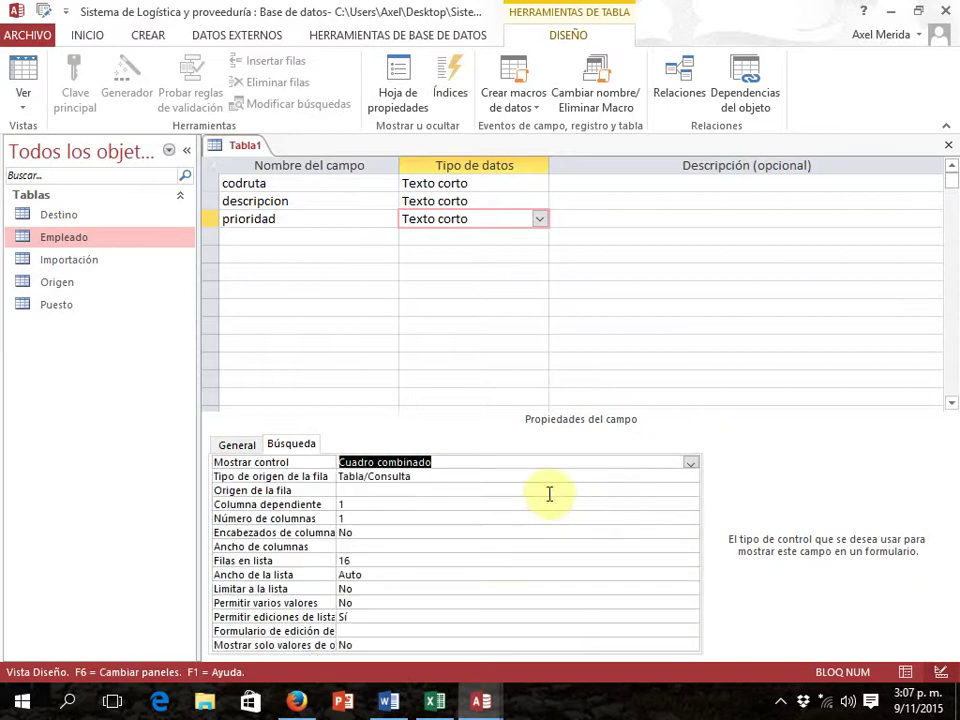
left_click(496, 471)
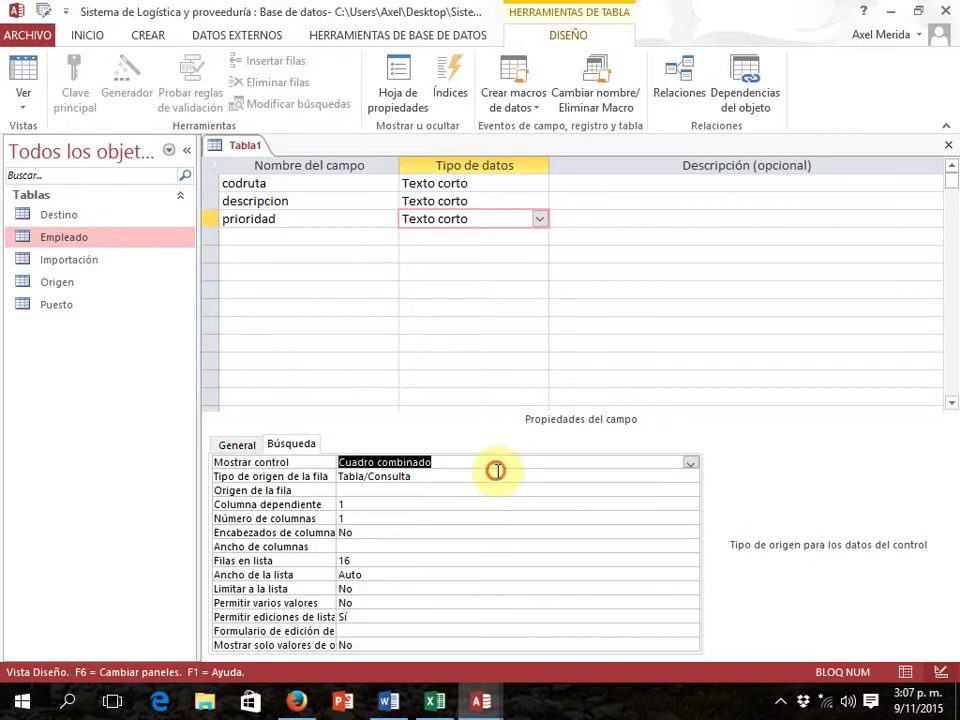
left_click(690, 477)
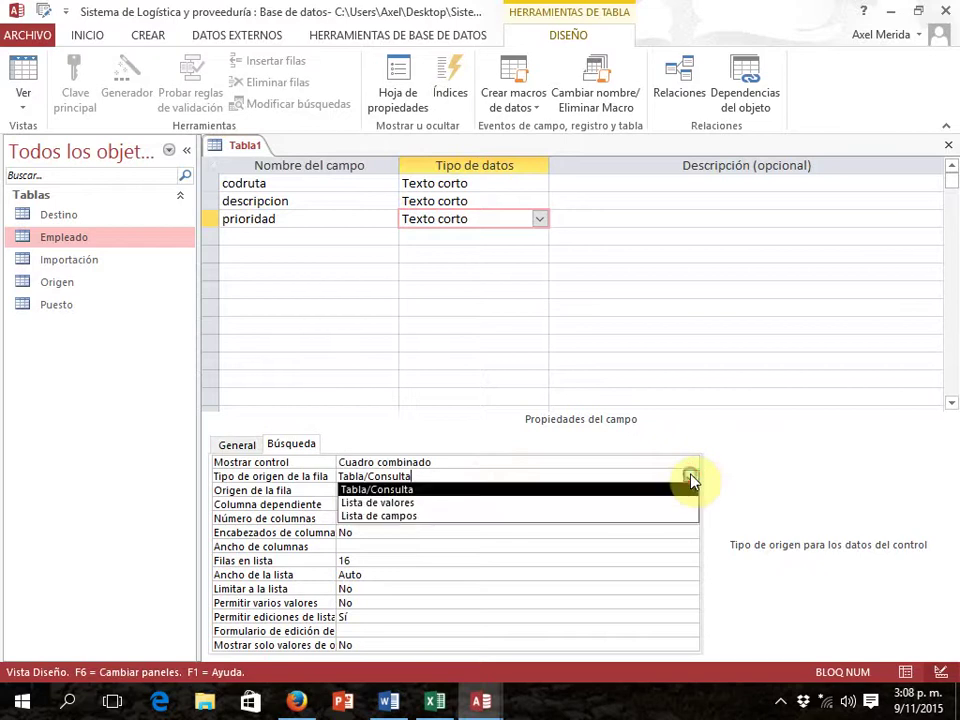
left_click(485, 504)
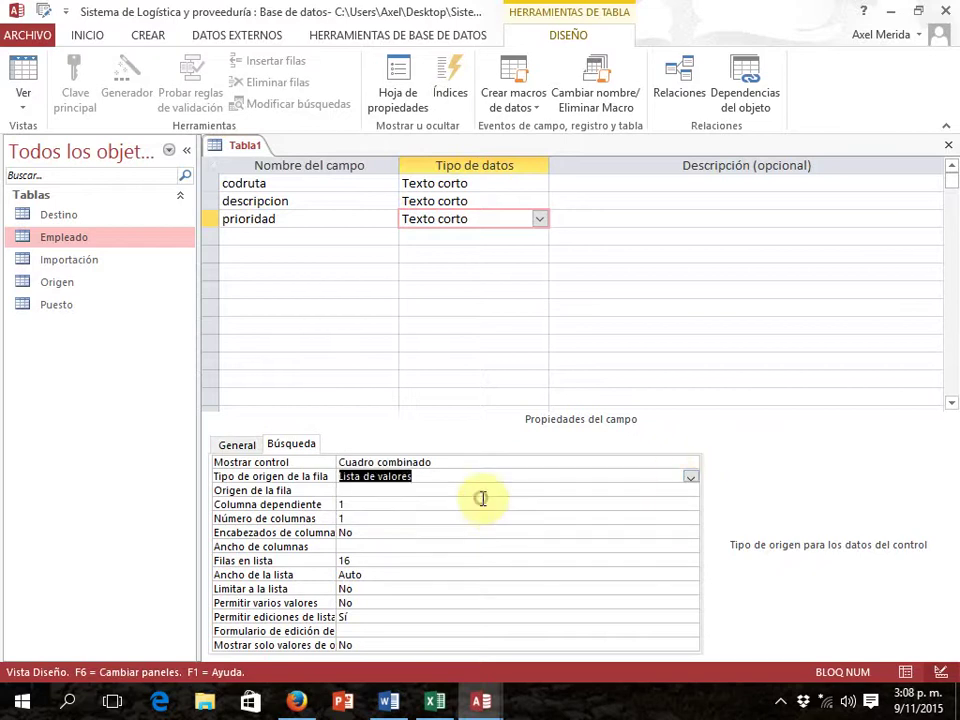
Enter "Provincia;Capital" as the row source values for the "prioridad" lookup
left_click(405, 490)
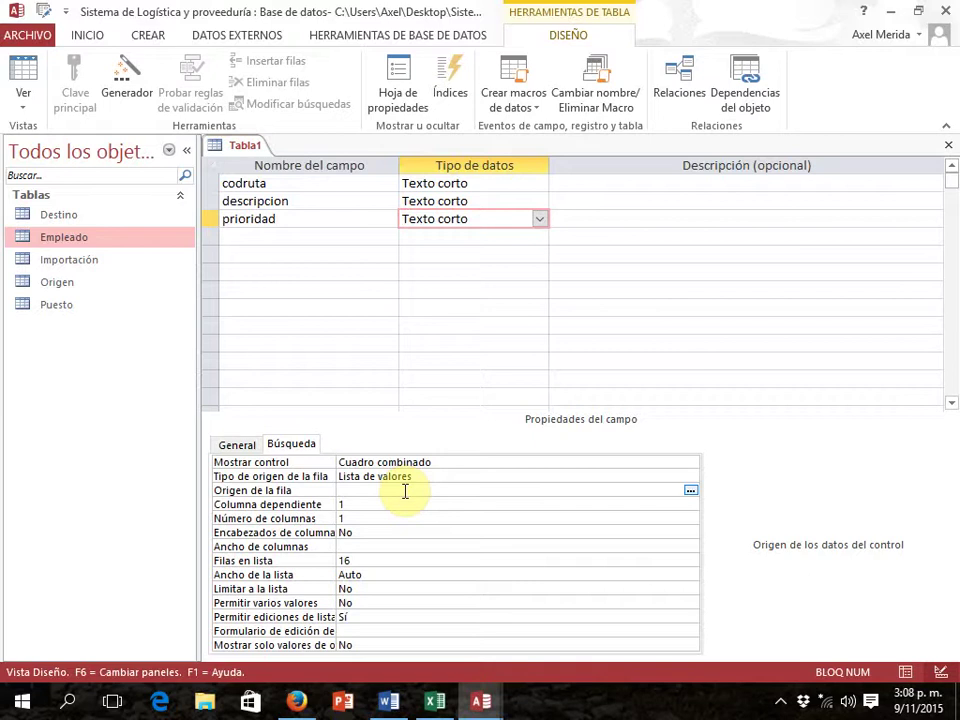
type("Provincia;Capital")
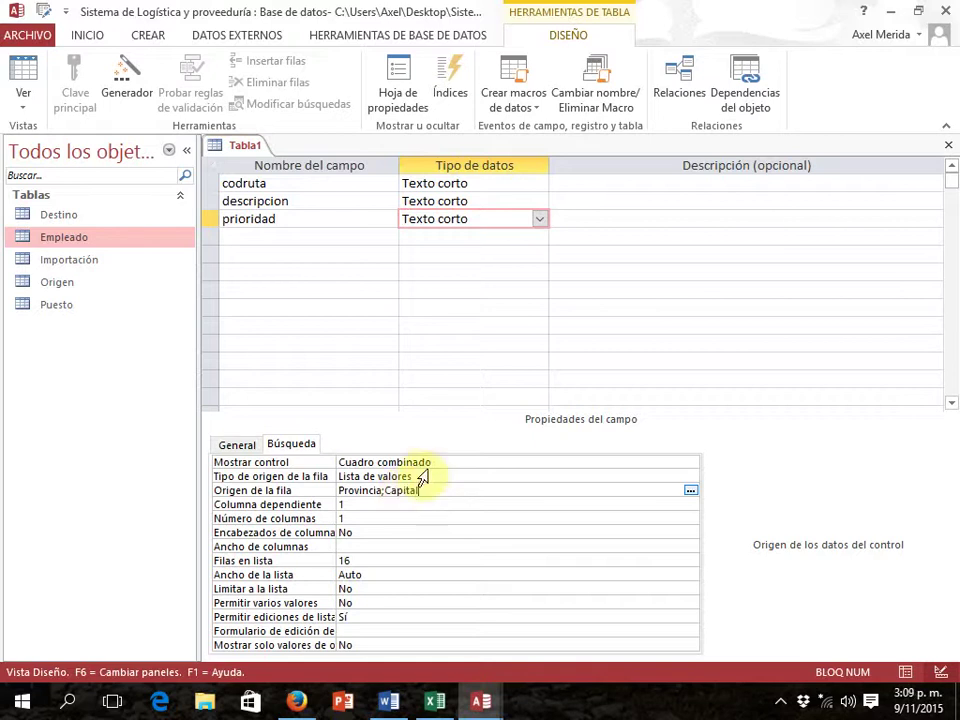
left_click(429, 478)
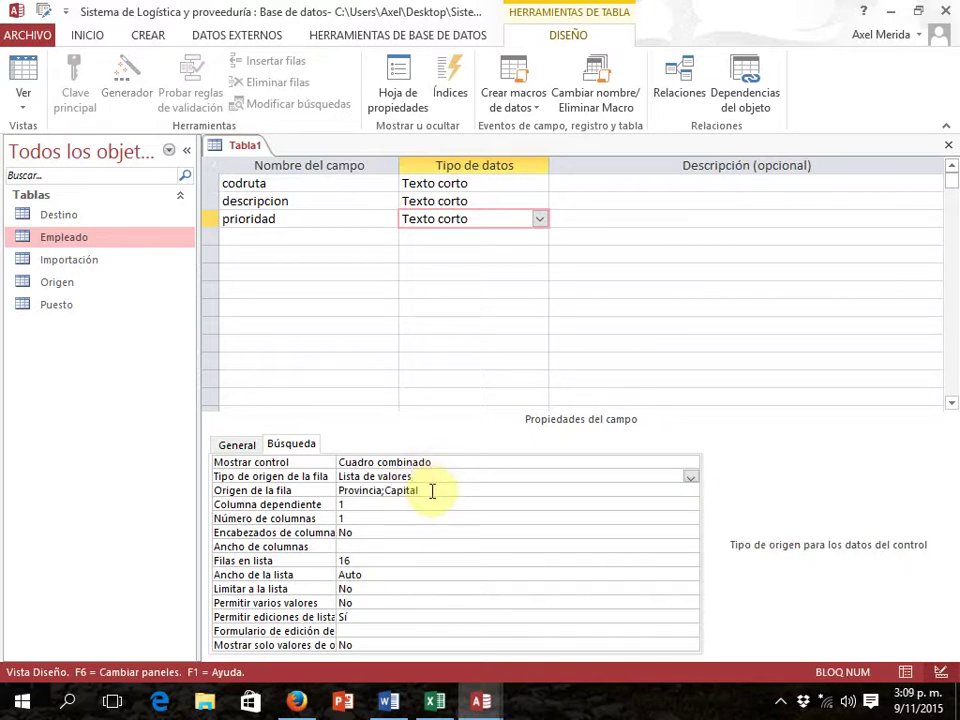
left_click(429, 491)
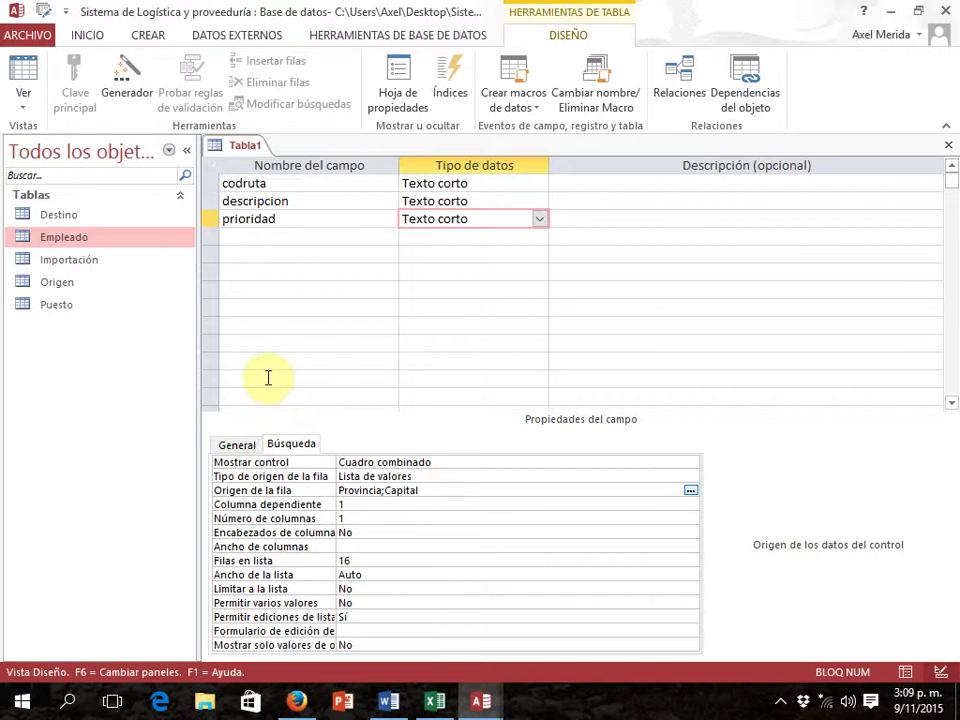
Consult the RUTA entity in Excel, and add a Texto corto field "distancia" with field size 15 in Access
left_click(266, 238)
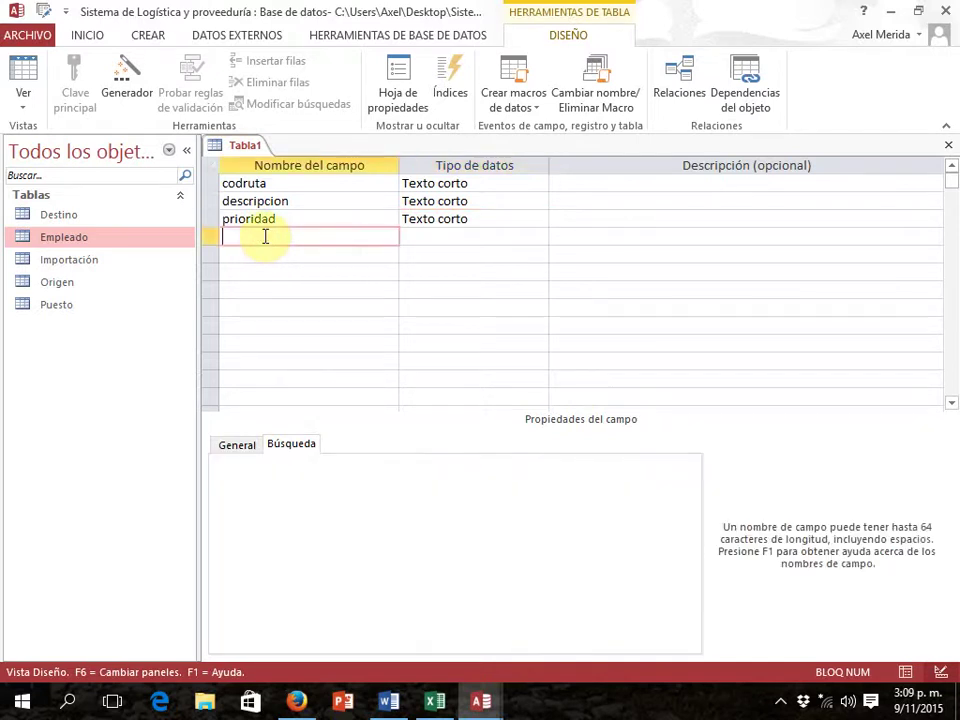
key("alt+Tab")
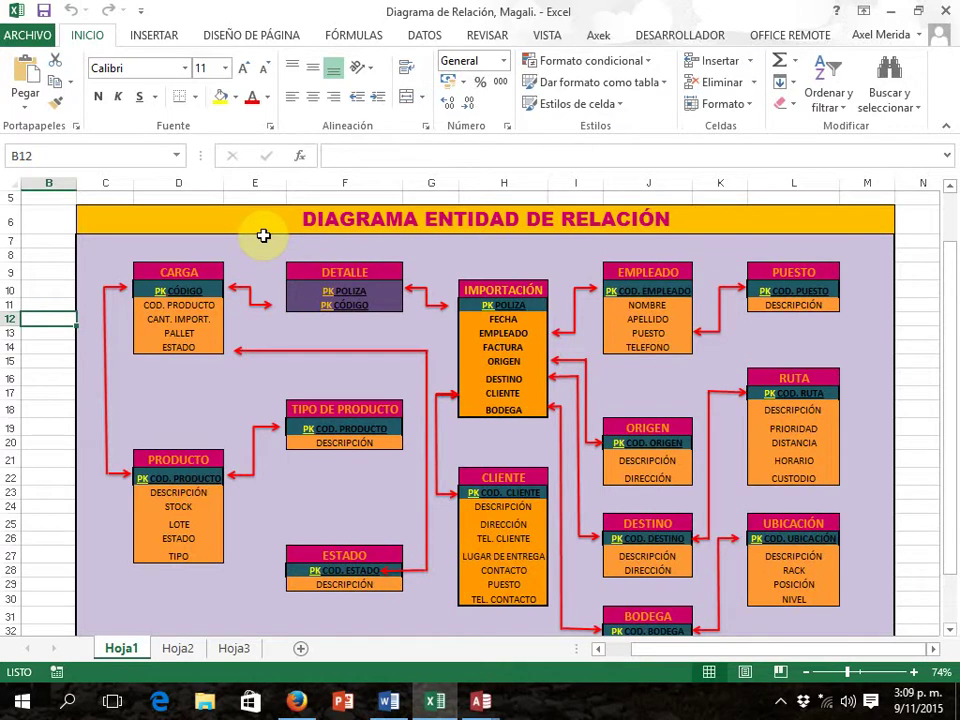
key("alt+Tab")
type("distancia")
key("Tab")
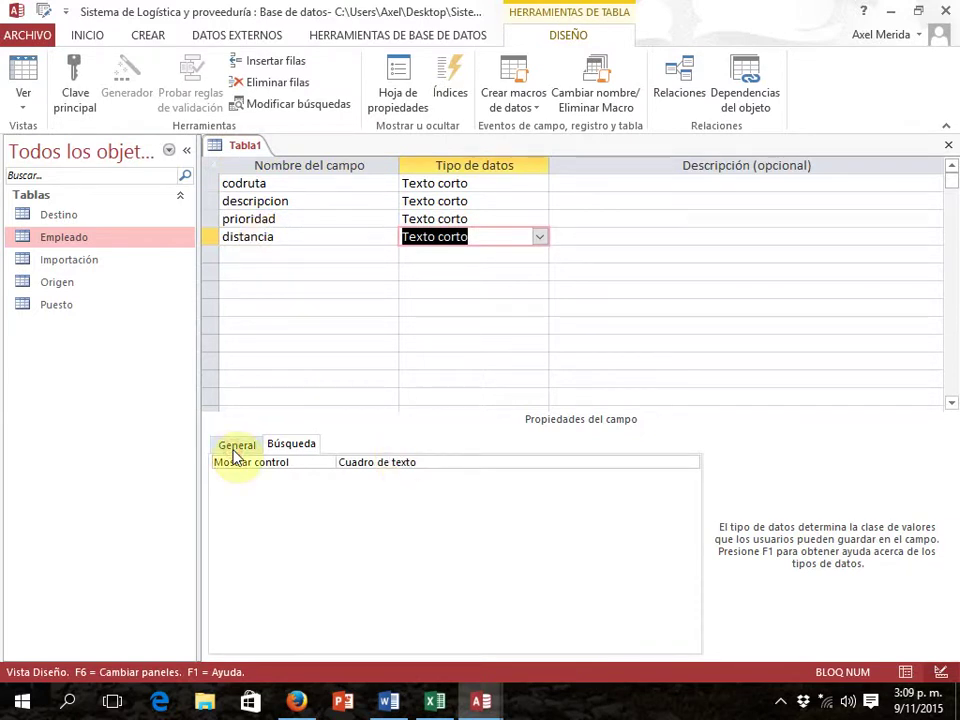
left_click(235, 447)
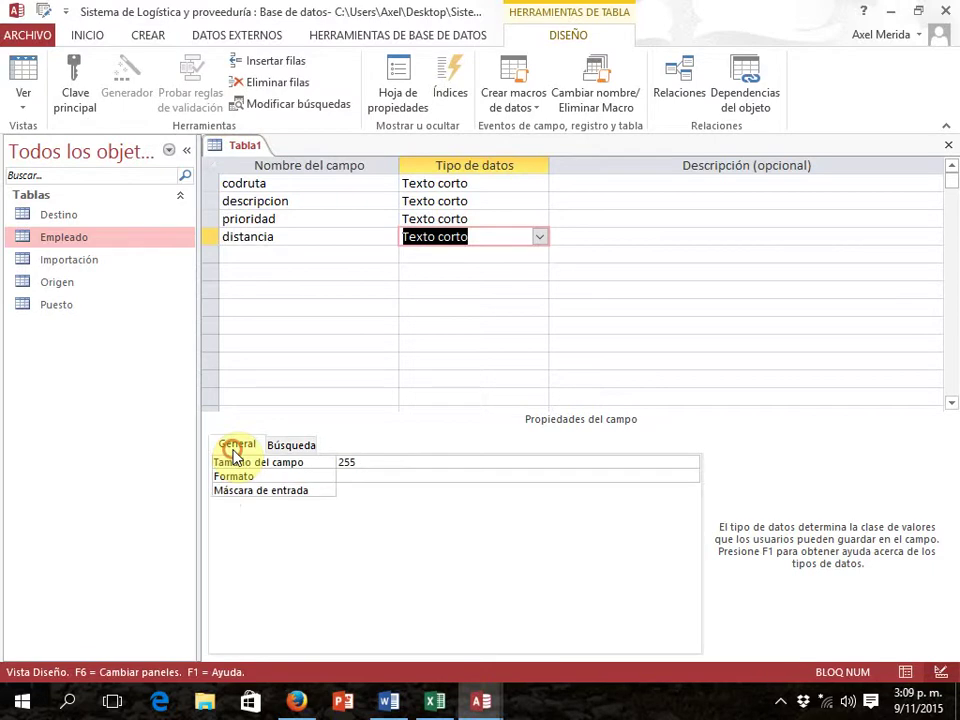
left_click(370, 461)
key("BackSpace")
key("BackSpace")
key("BackSpace")
type("15")
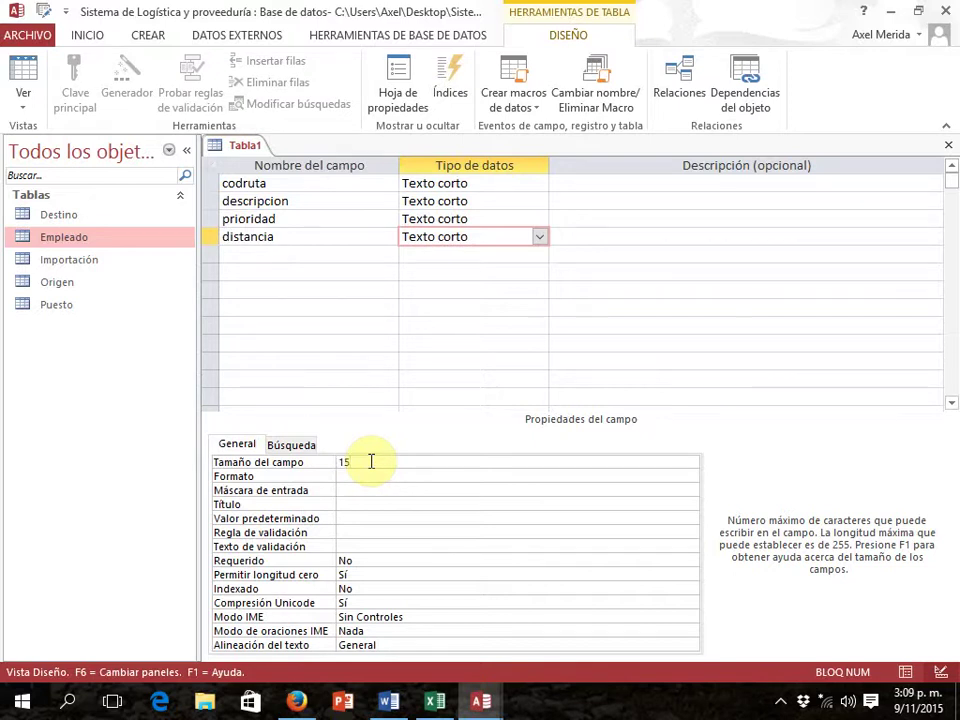
Consult the RUTA entity in Excel, and add a Texto corto field "horario" with field size 20 in Access
left_click(291, 254)
key("alt+Tab")
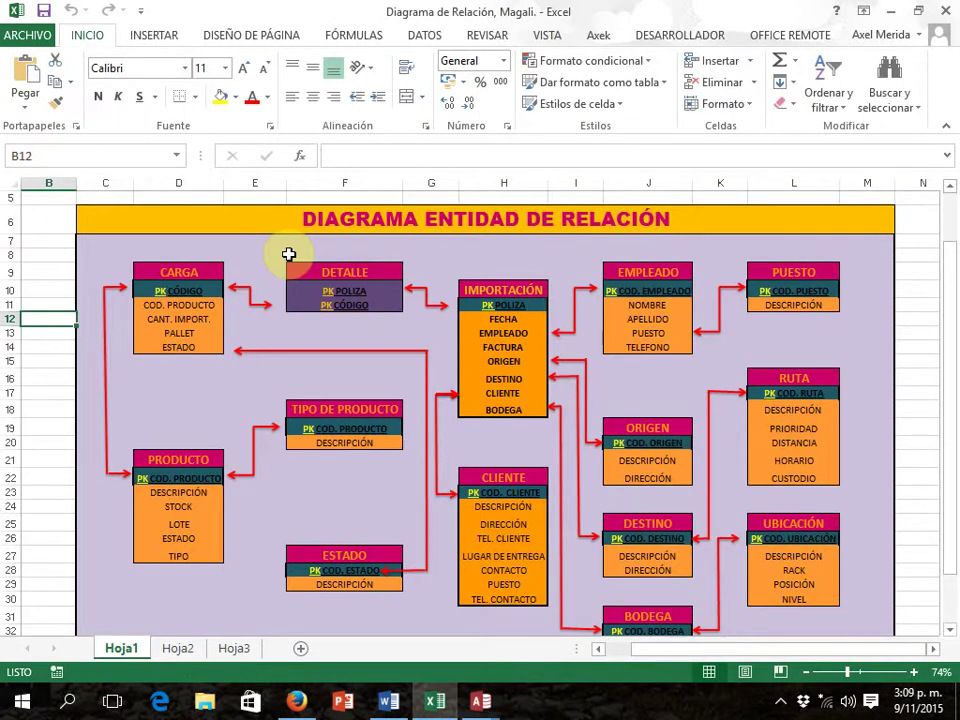
key("alt+Tab")
type("hora")
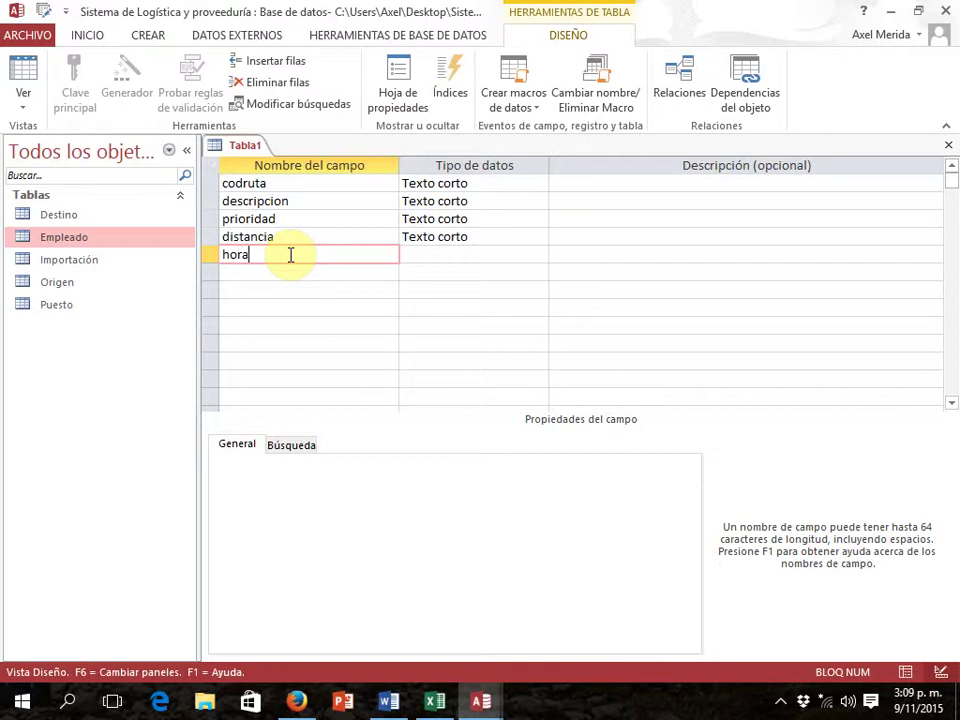
type("rio")
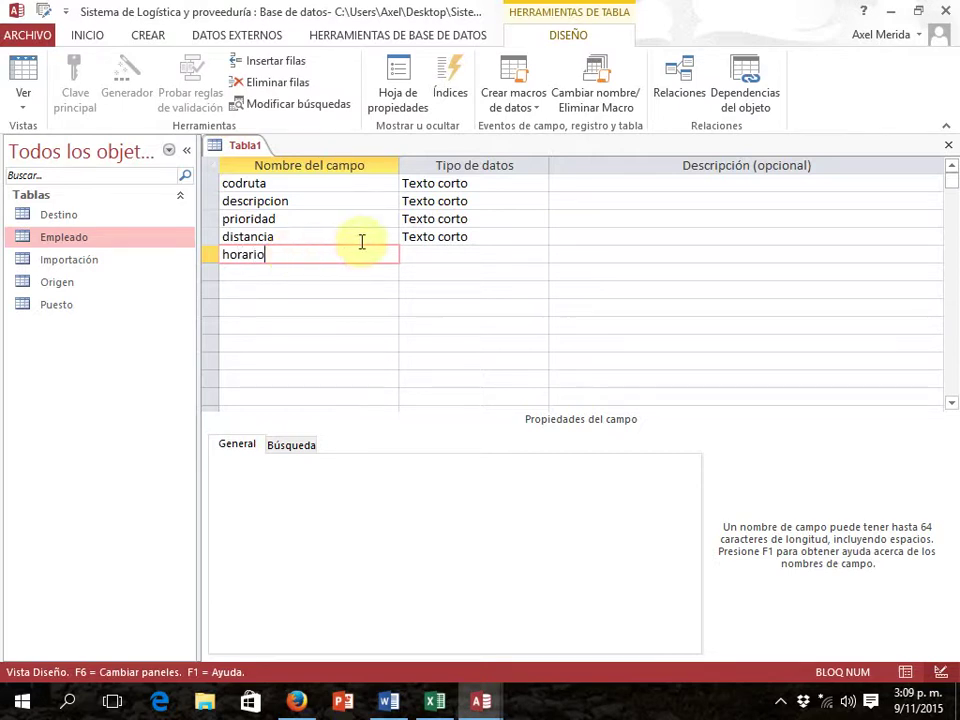
left_click(411, 255)
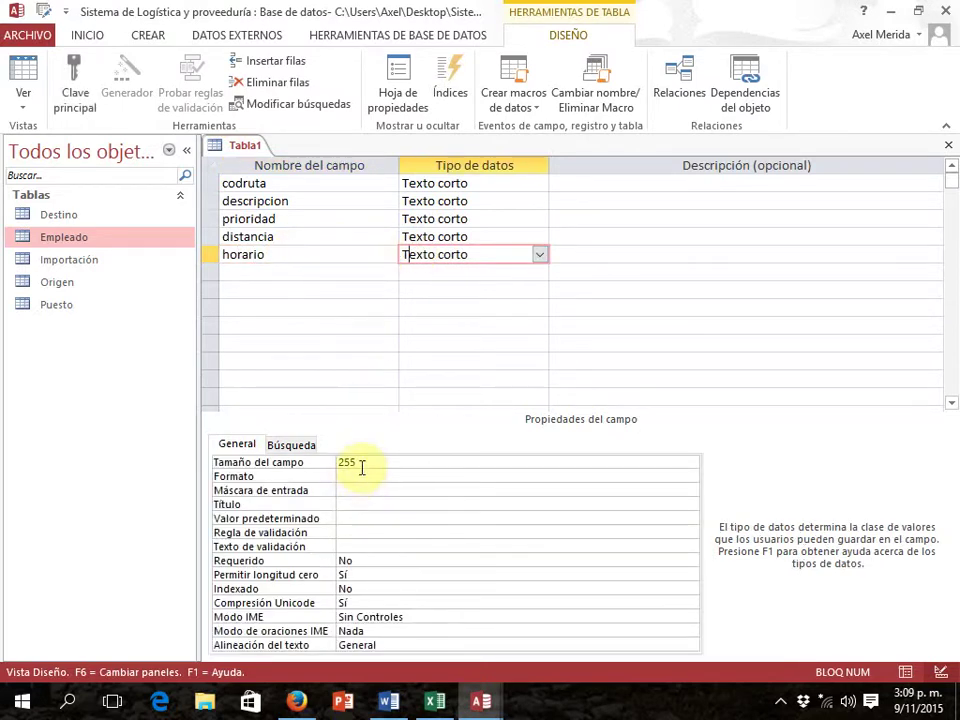
left_click(311, 466)
type("20")
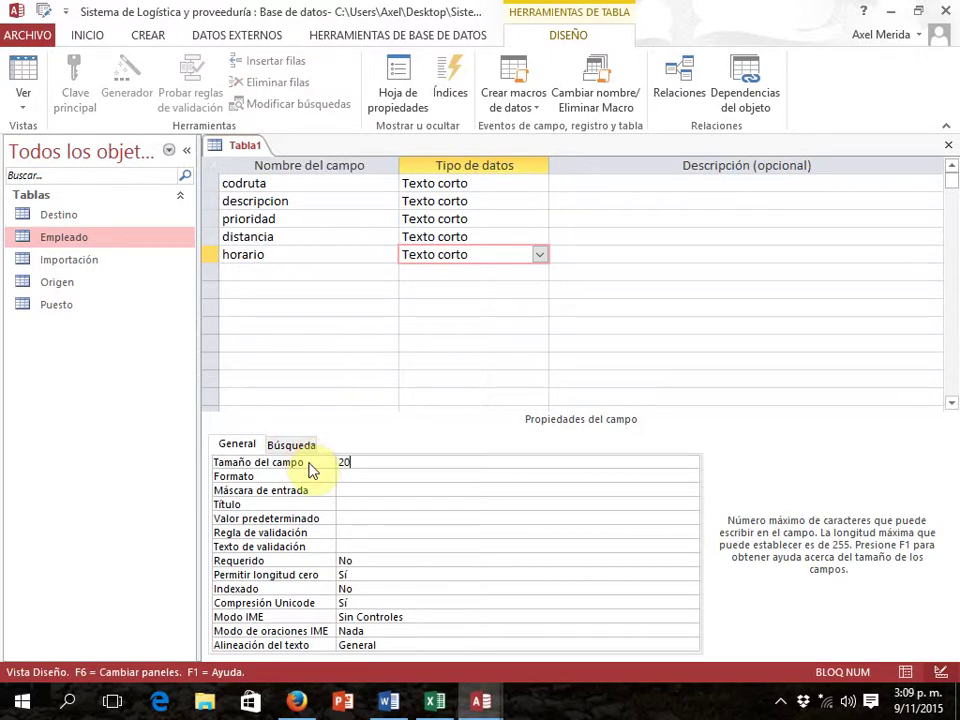
Add a Texto corto field "custodio" below "horario" and set its field size to 2
left_click(297, 272)
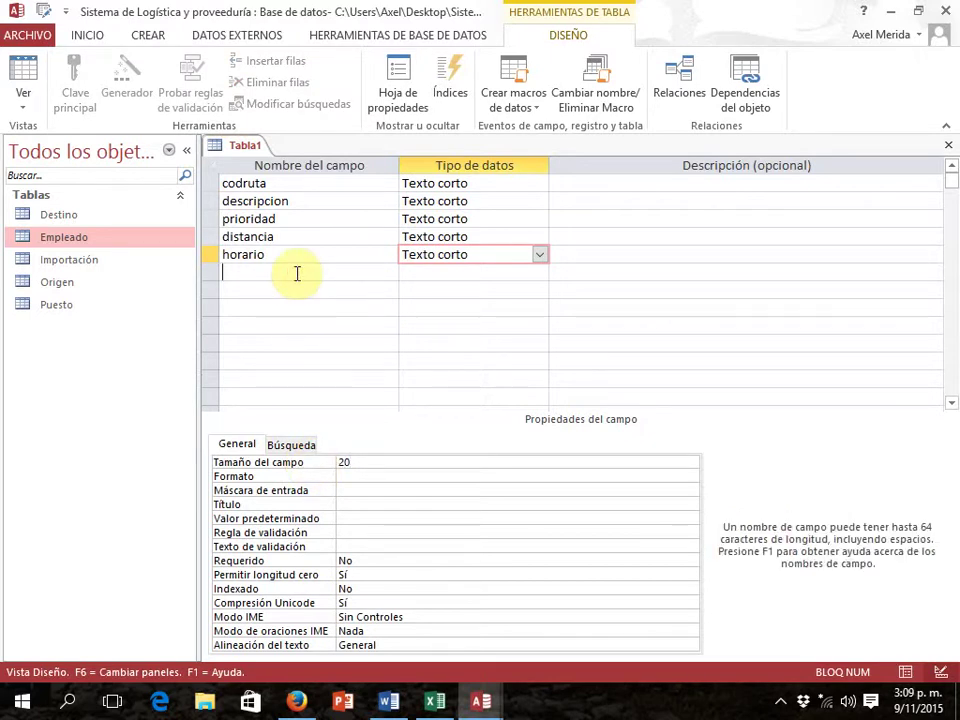
type("custor")
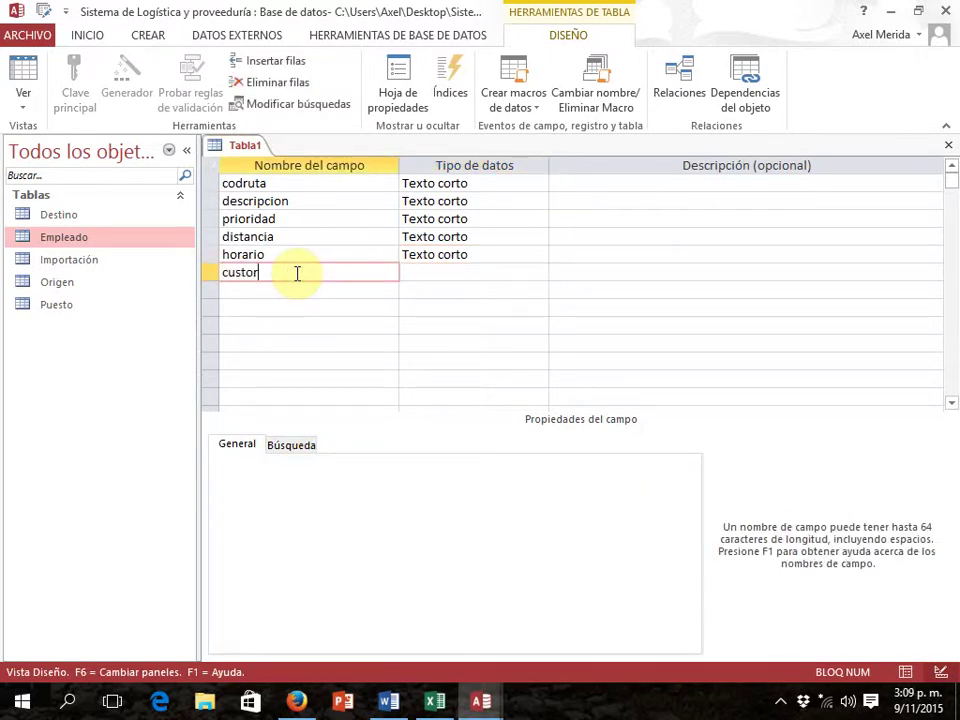
type("io")
key("BackSpace")
key("BackSpace")
type("dio")
left_click(435, 279)
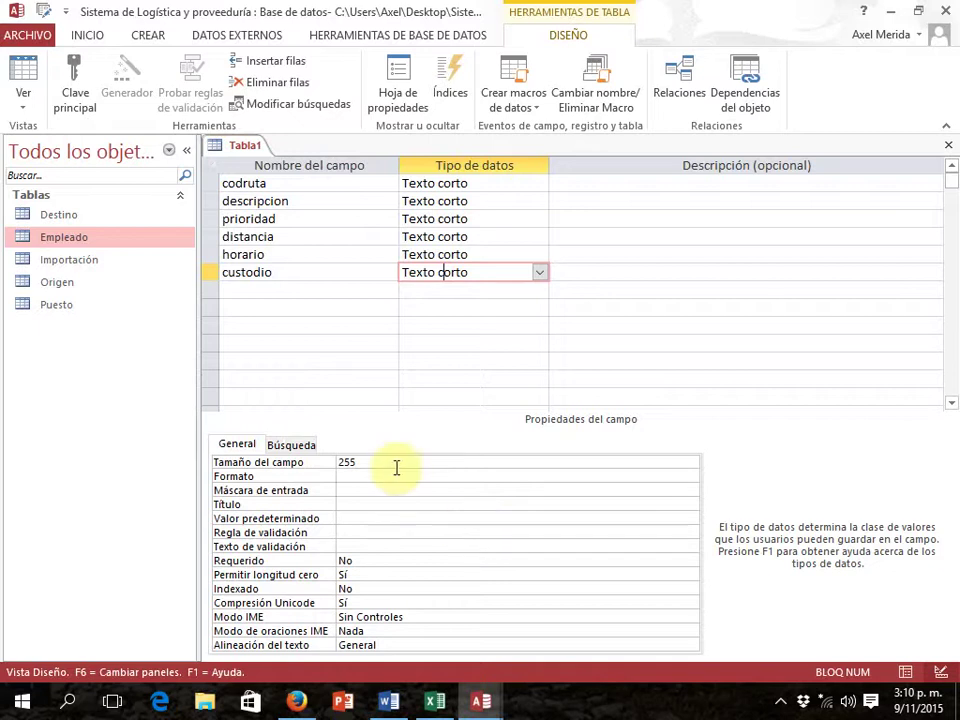
left_click(363, 463)
key("BackSpace")
key("BackSpace")
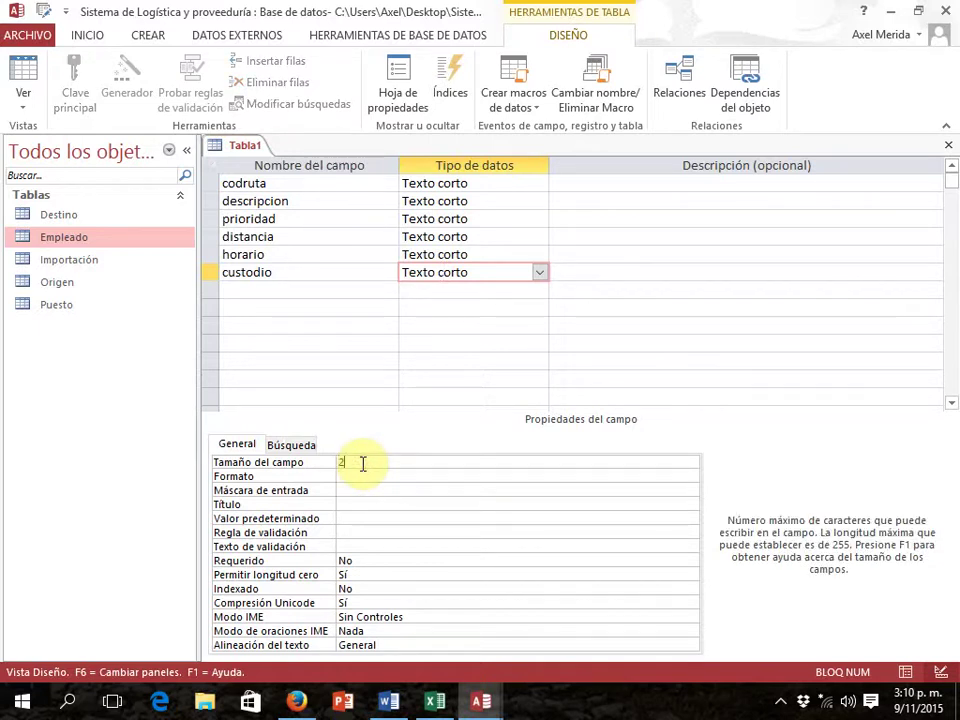
Set the lookup of "custodio" to display a Cuadro combinado with Lista de valores as its row source type
left_click(303, 445)
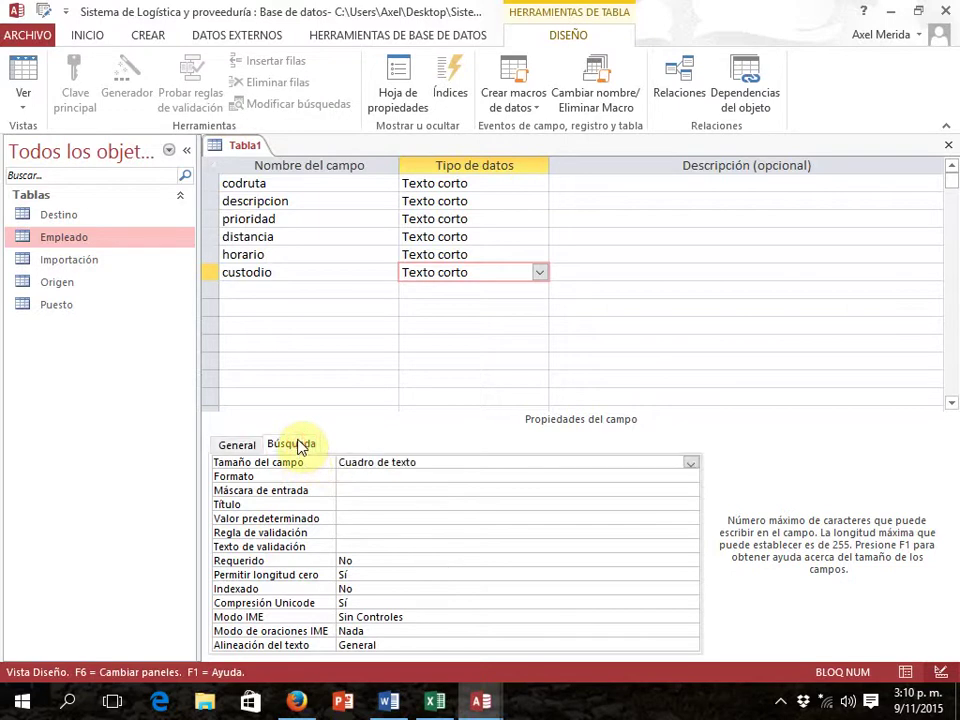
left_click(690, 464)
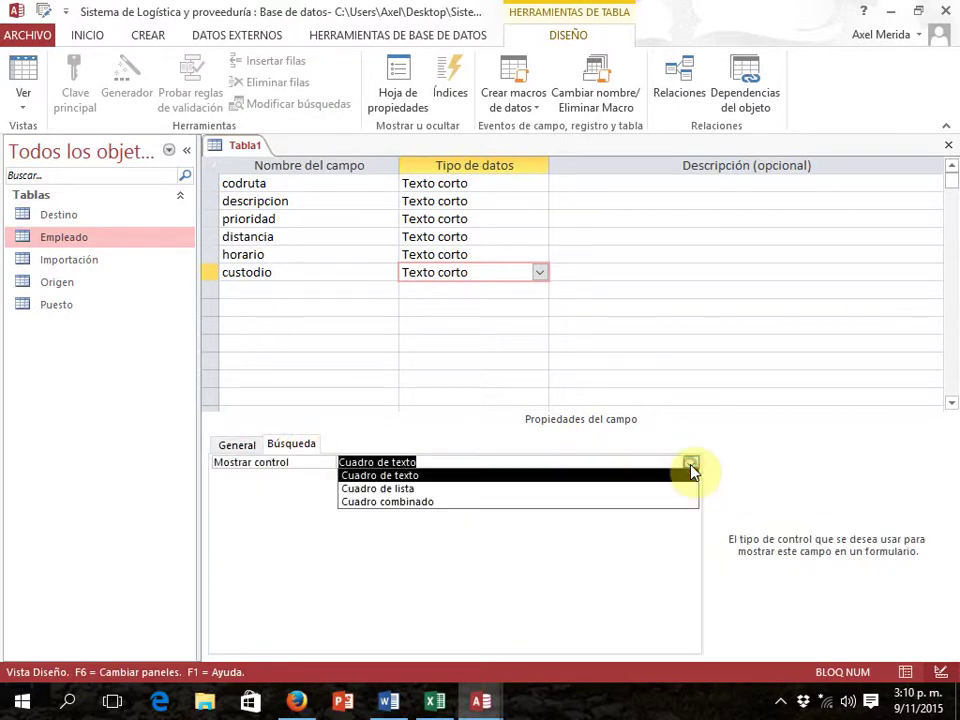
left_click(628, 503)
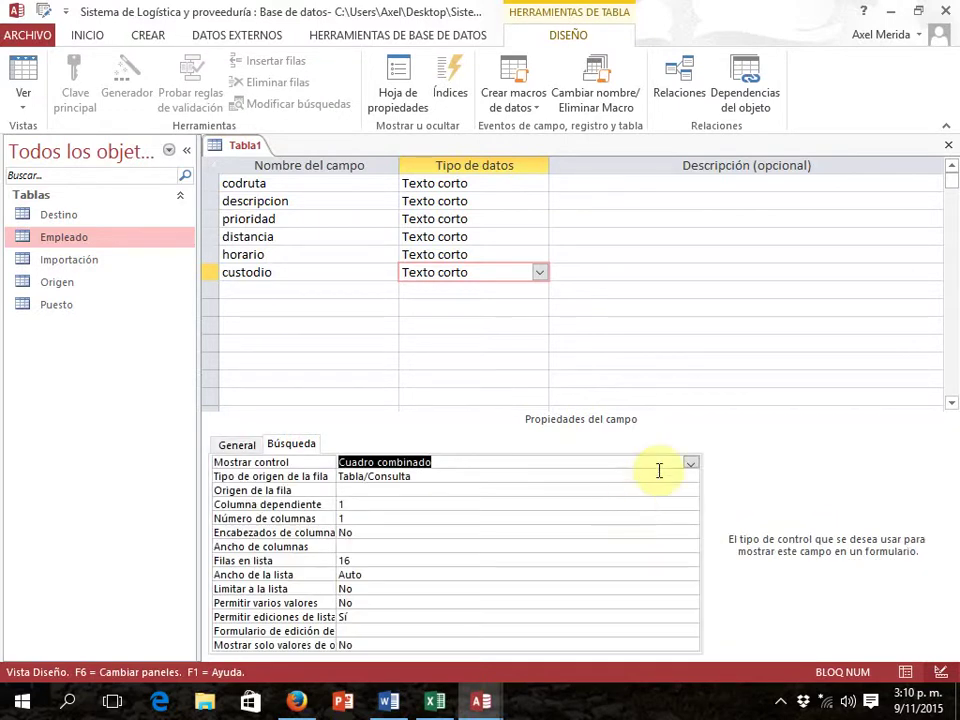
left_click(659, 476)
left_click(689, 477)
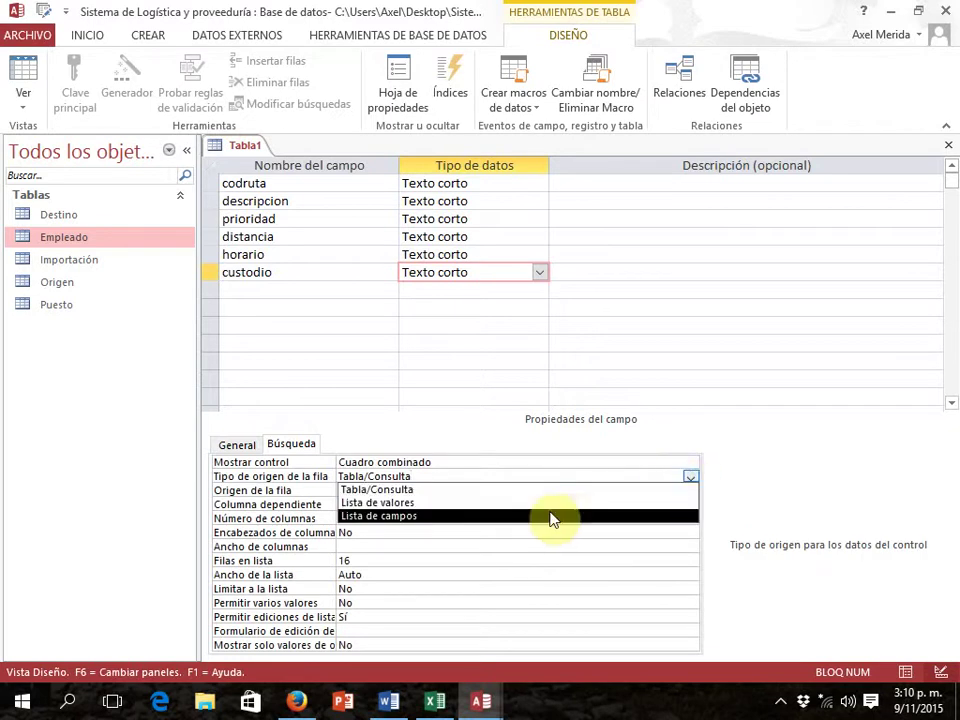
left_click(541, 505)
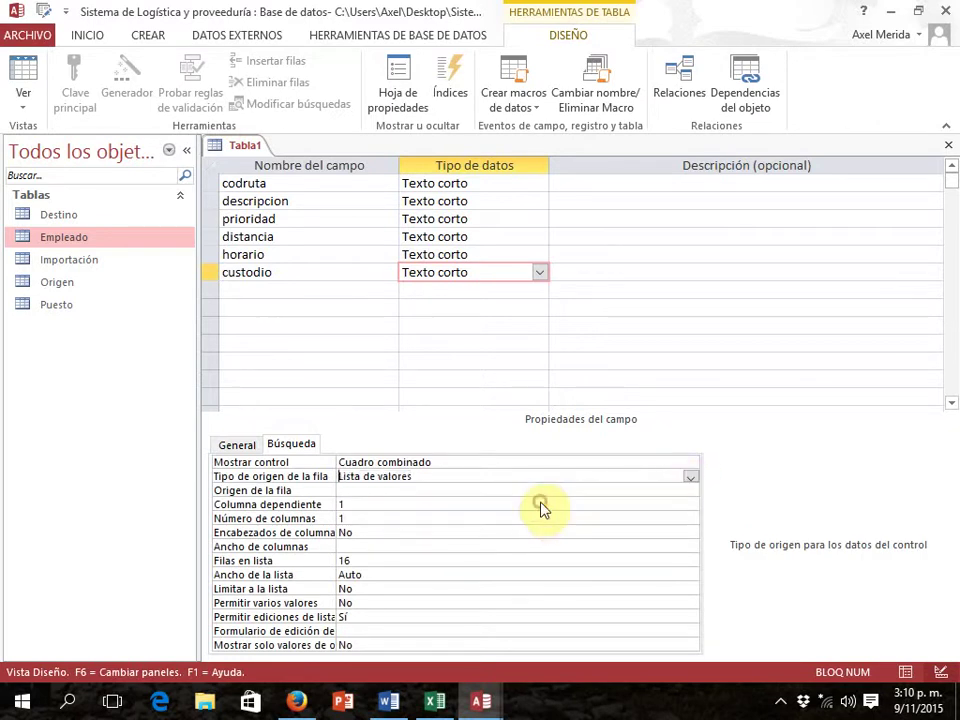
Enter "Sí;No" as the row source values for the "custodio" lookup
left_click(423, 490)
type("S")
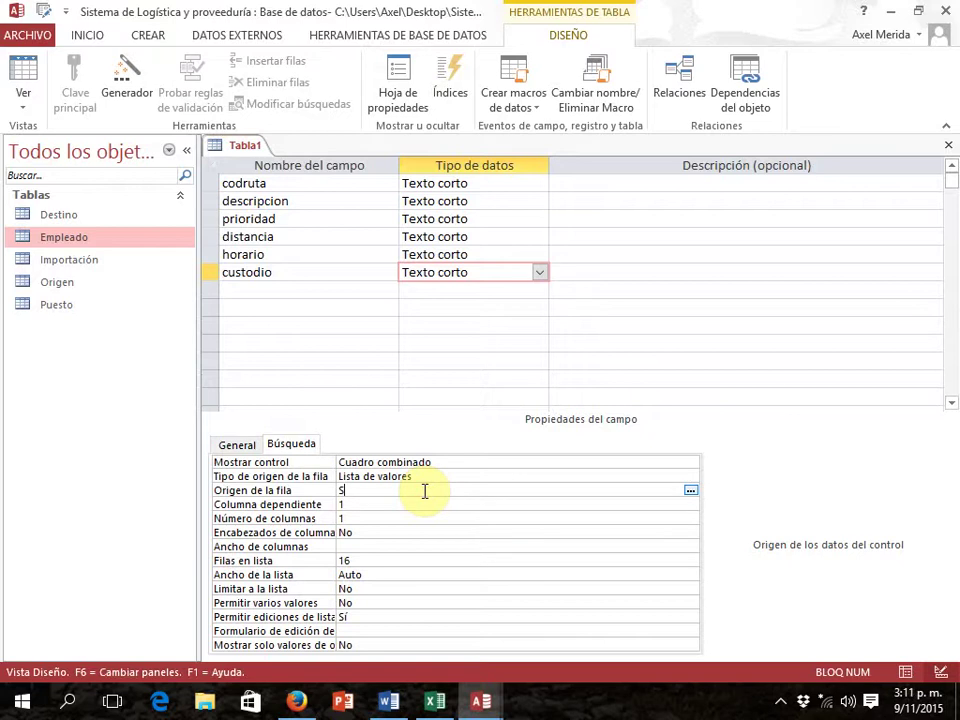
type("í;No")
left_click(245, 289)
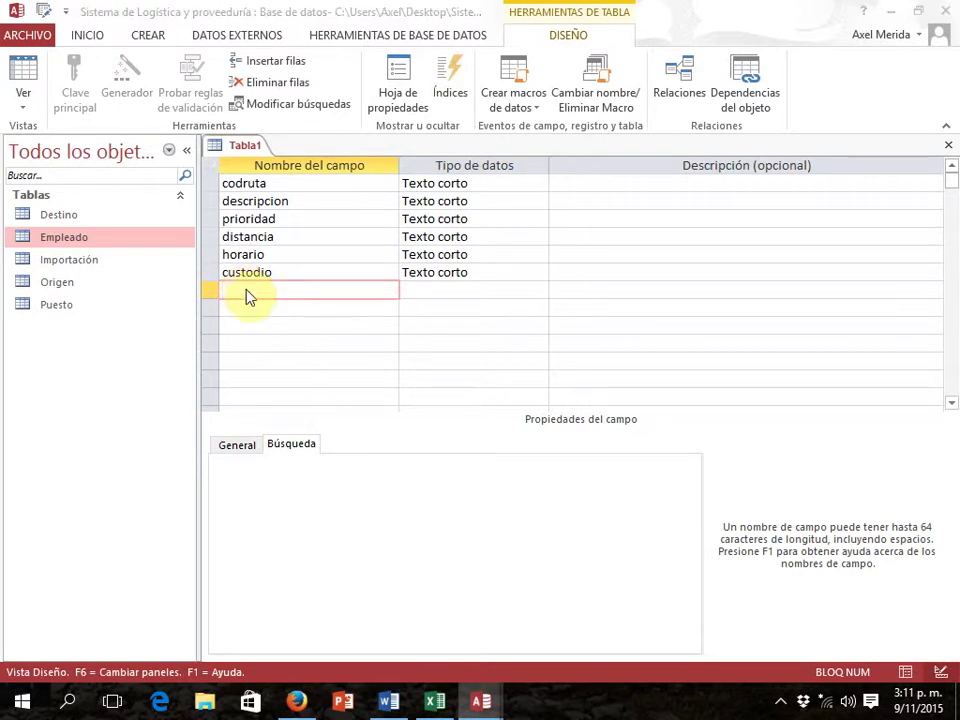
Check the RUTA entity in the Excel relationship diagram and set codruta as the primary key in the Access table
key("alt+Tab")
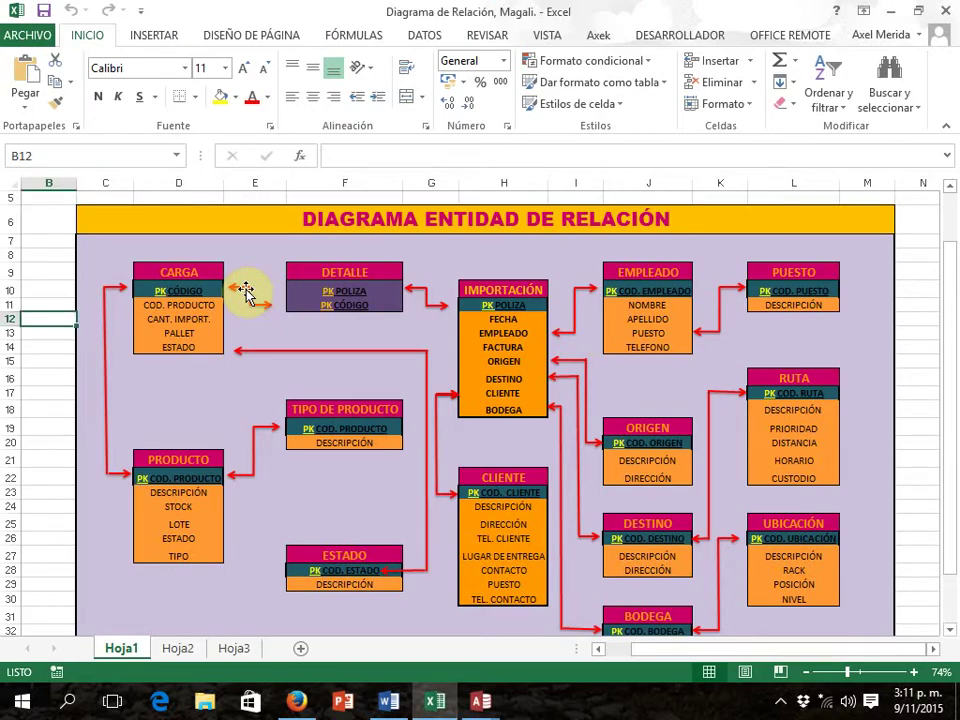
key("alt")
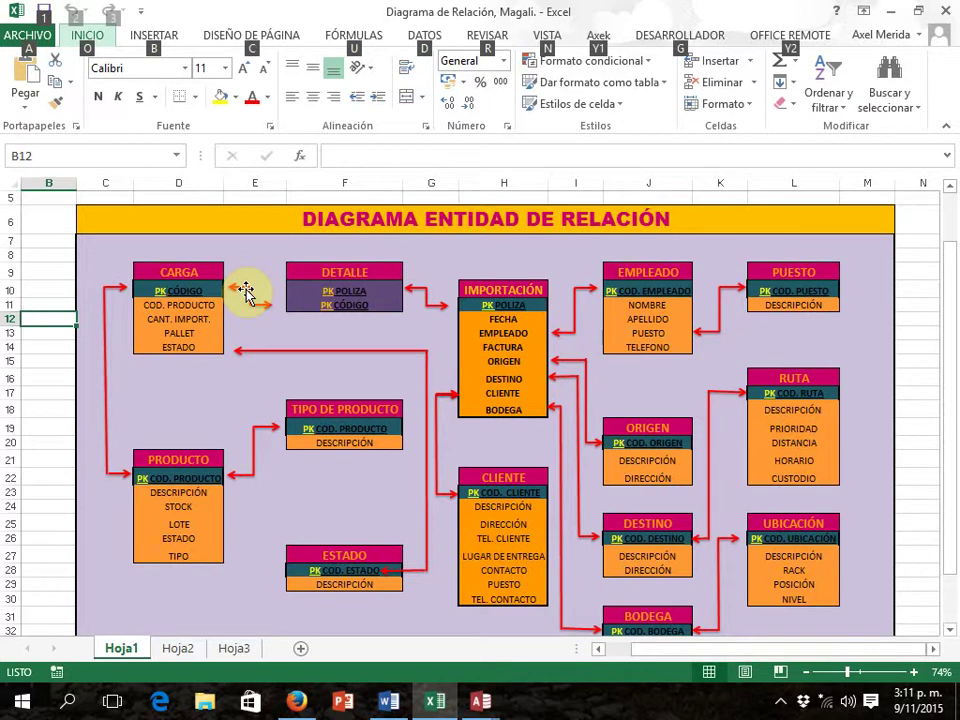
key("alt+Tab")
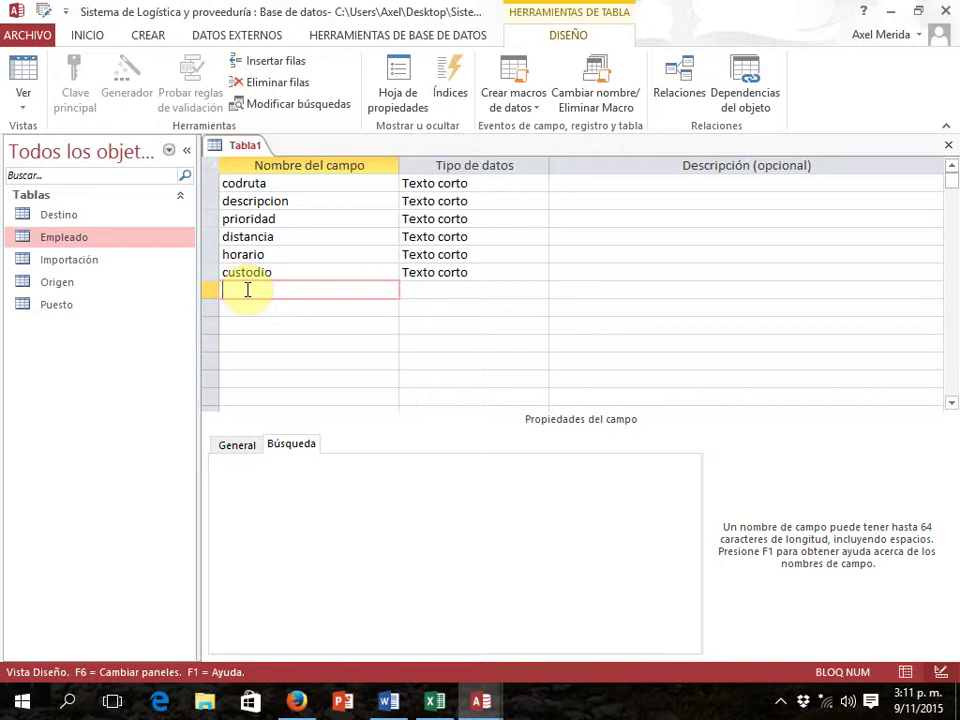
left_click(208, 183)
left_click(78, 100)
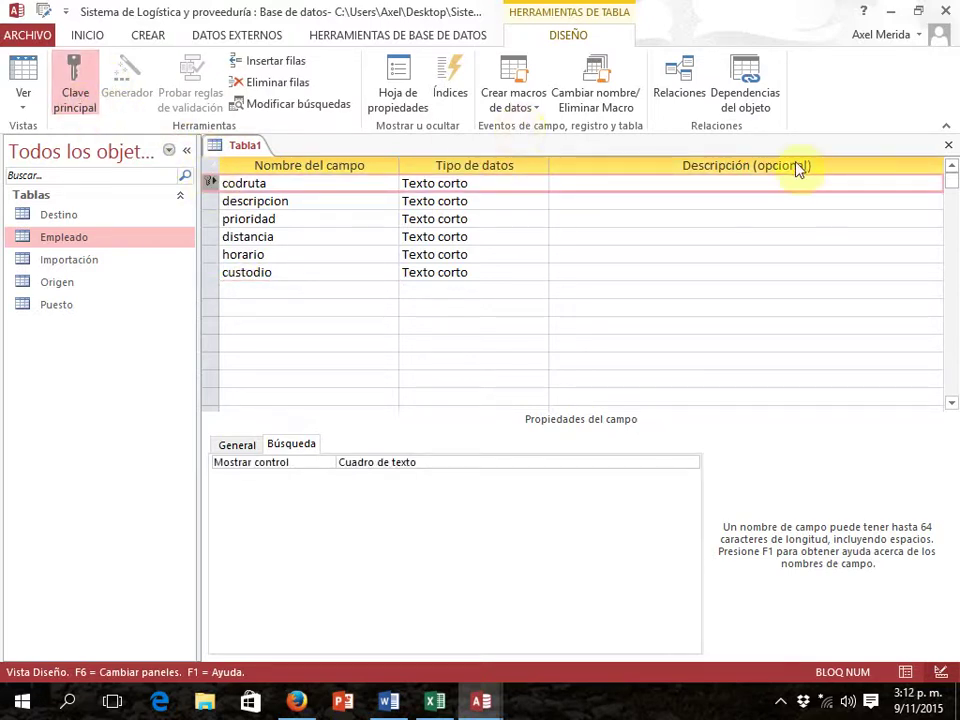
Close the table design and save the table as Ruta
left_click(951, 148)
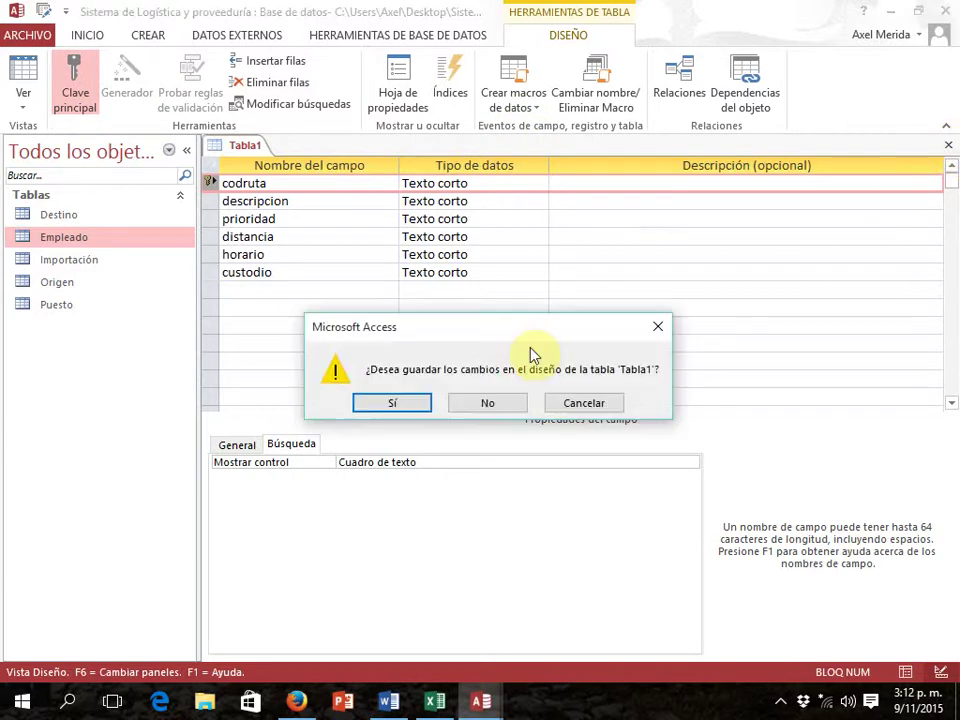
left_click(404, 402)
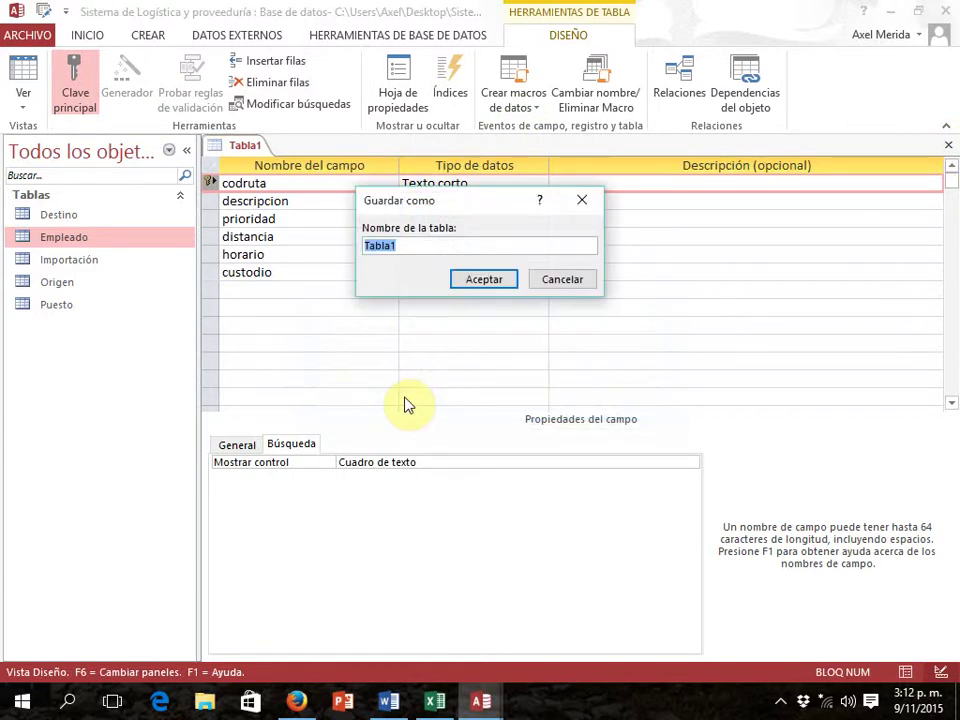
type("Ruta")
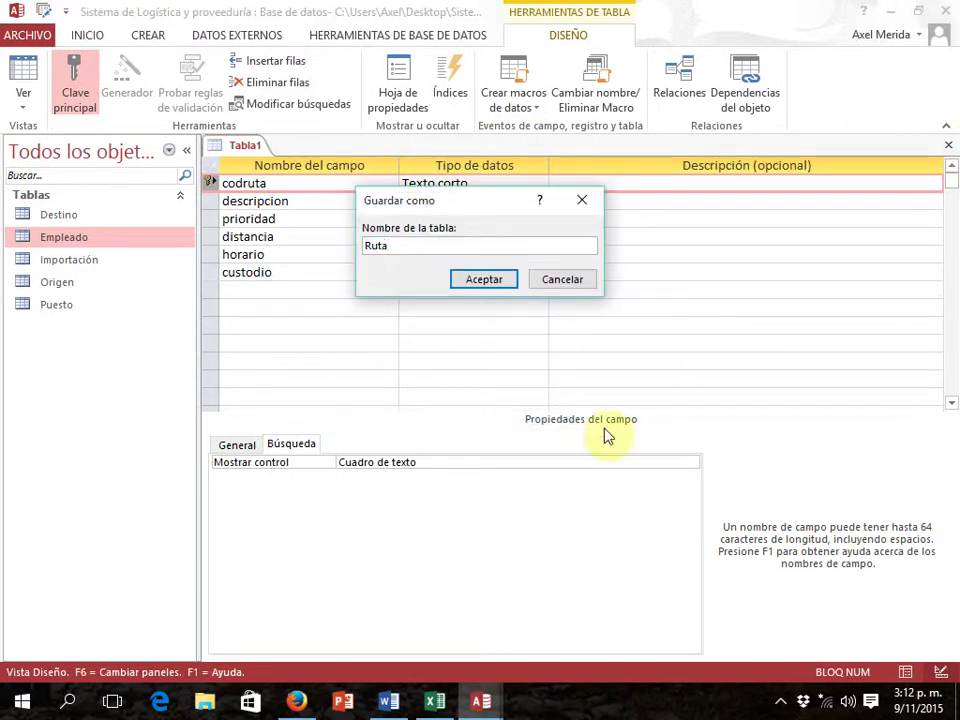
left_click(484, 279)
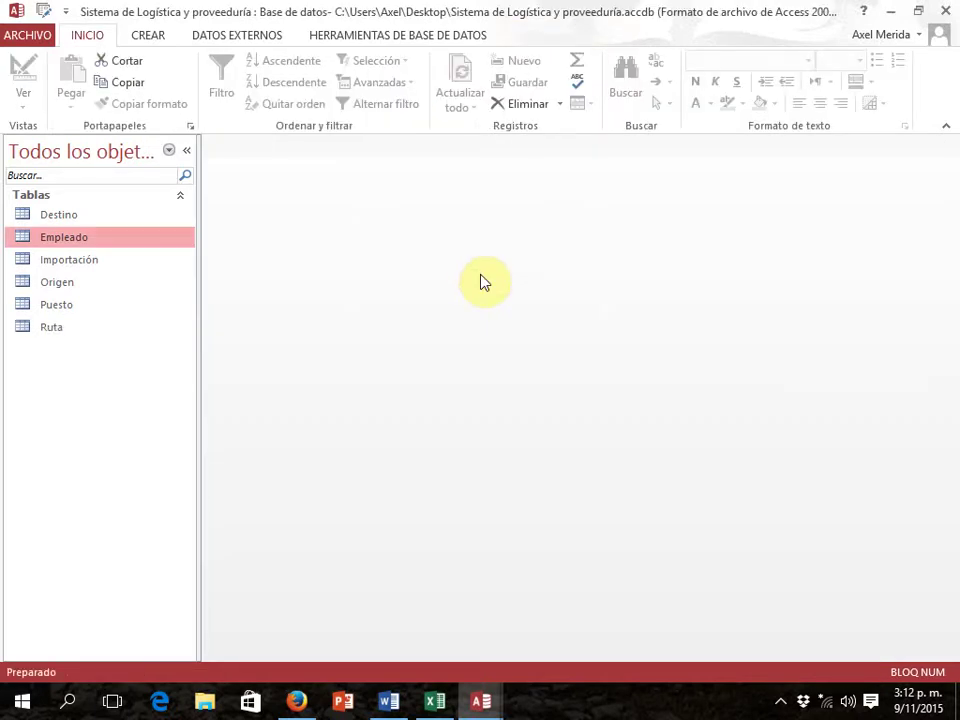
Consult the Excel relationship diagram for the next entity and create a new table in Design view in Access
key("alt+Tab")
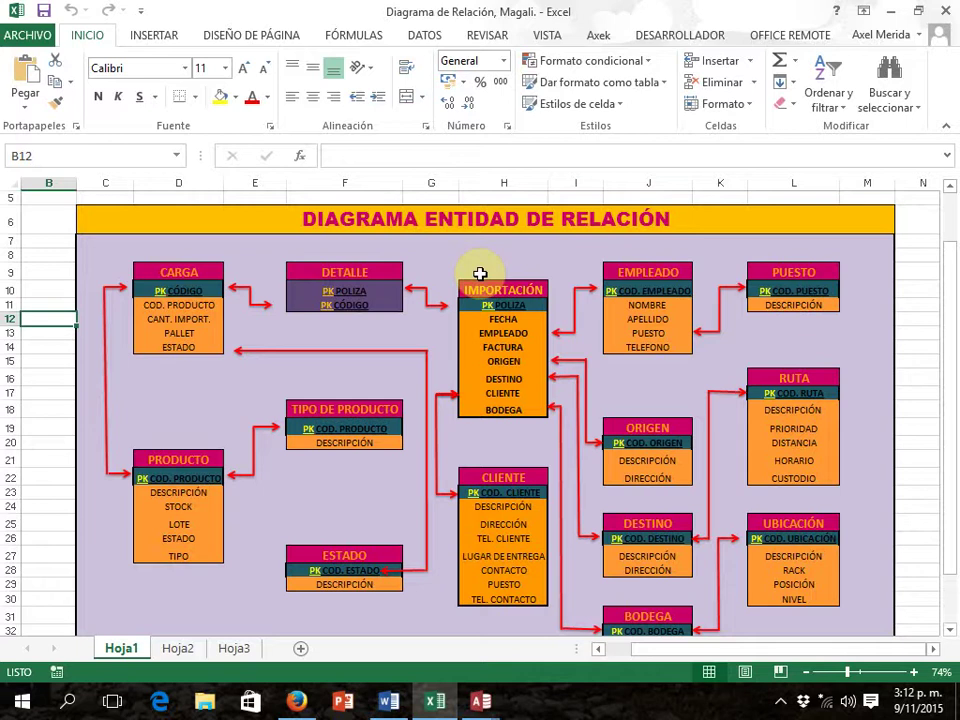
key("alt+Tab")
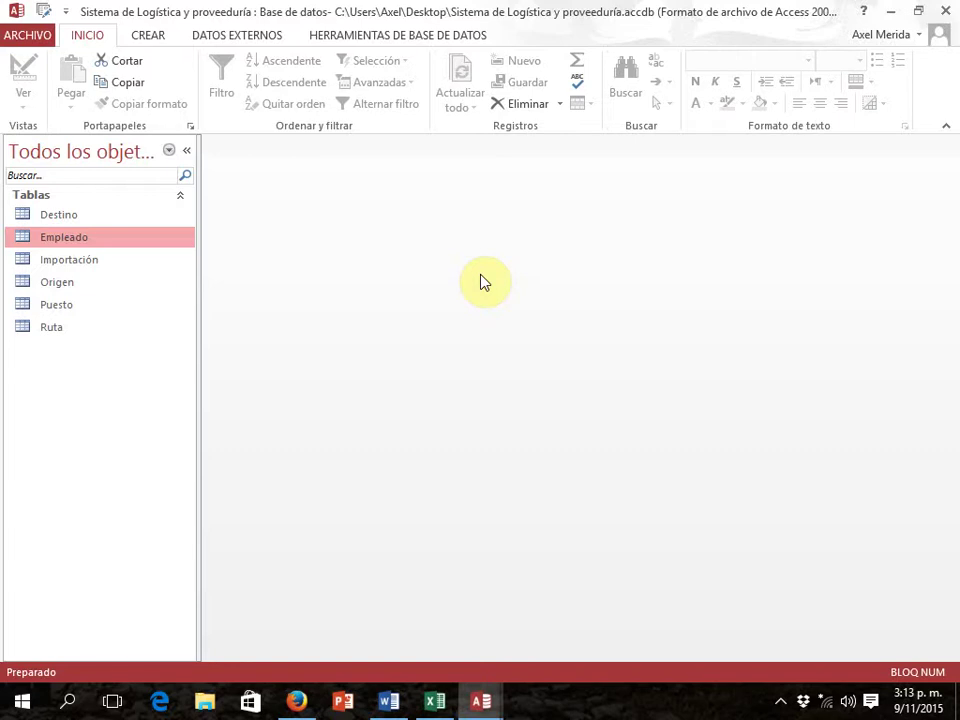
key("alt+Tab")
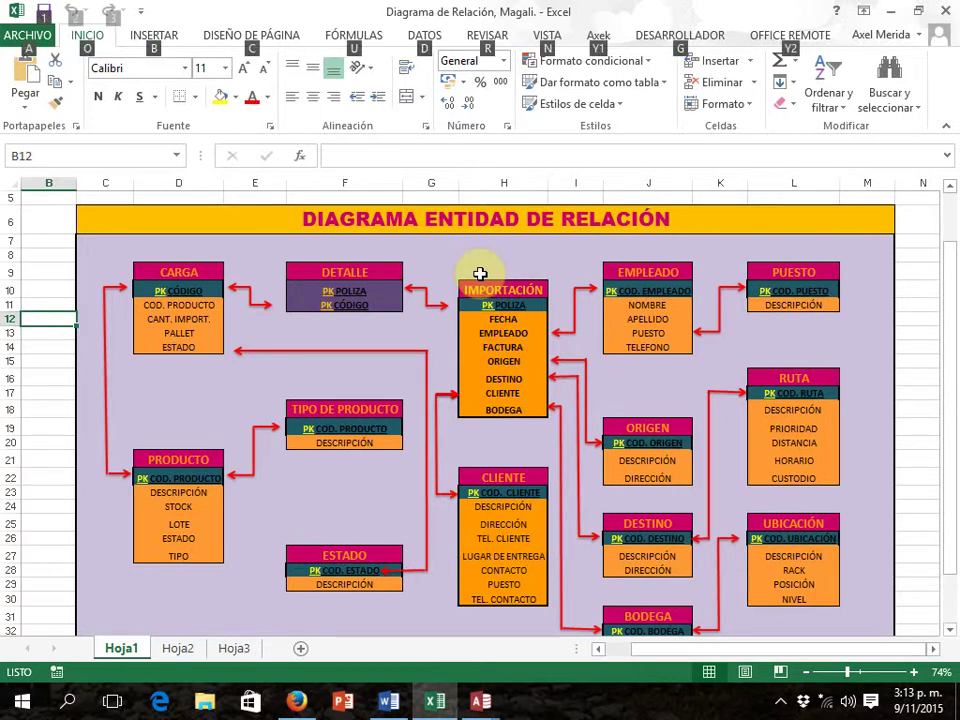
key("alt+Tab")
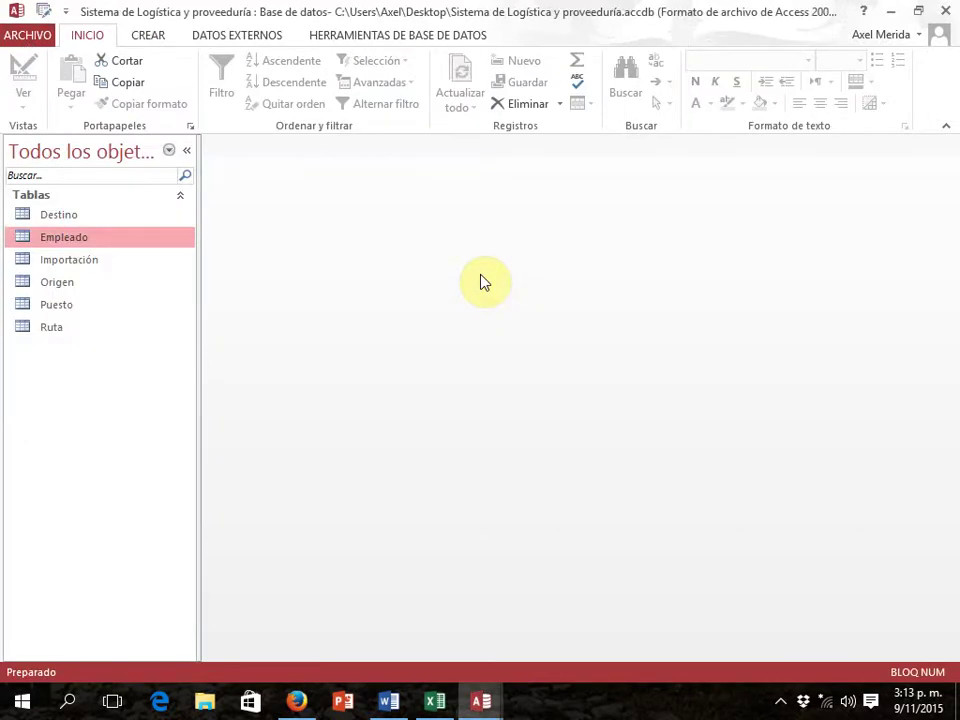
left_click(146, 40)
left_click(155, 90)
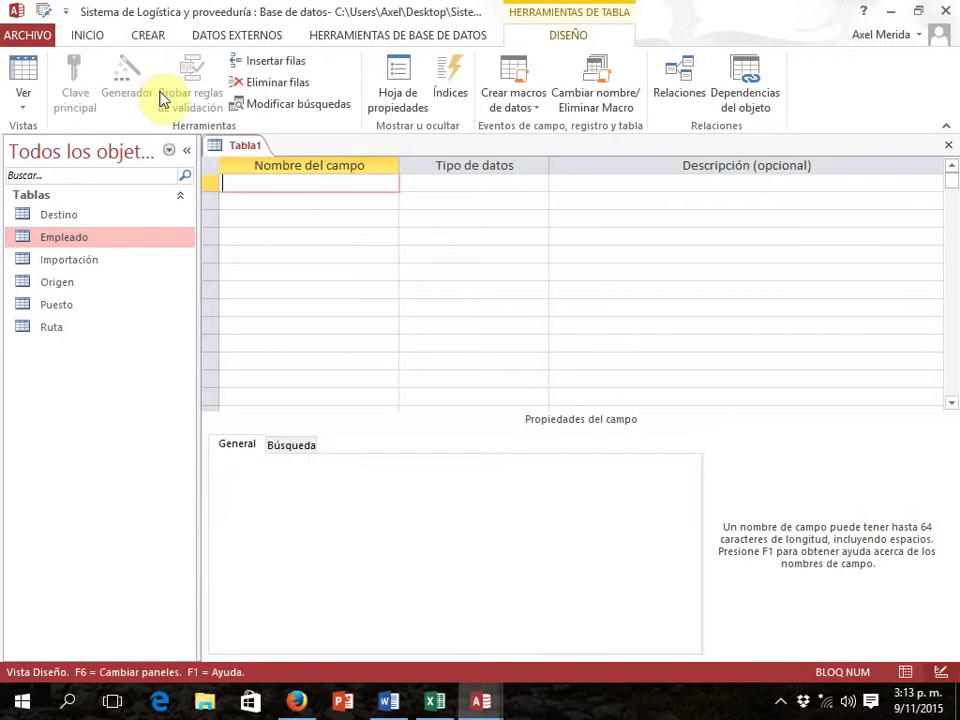
Add a codcliente short-text field with field size 10, and check the CLIENTE entity's next field in the Excel diagram
type("codcliente")
key("Tab")
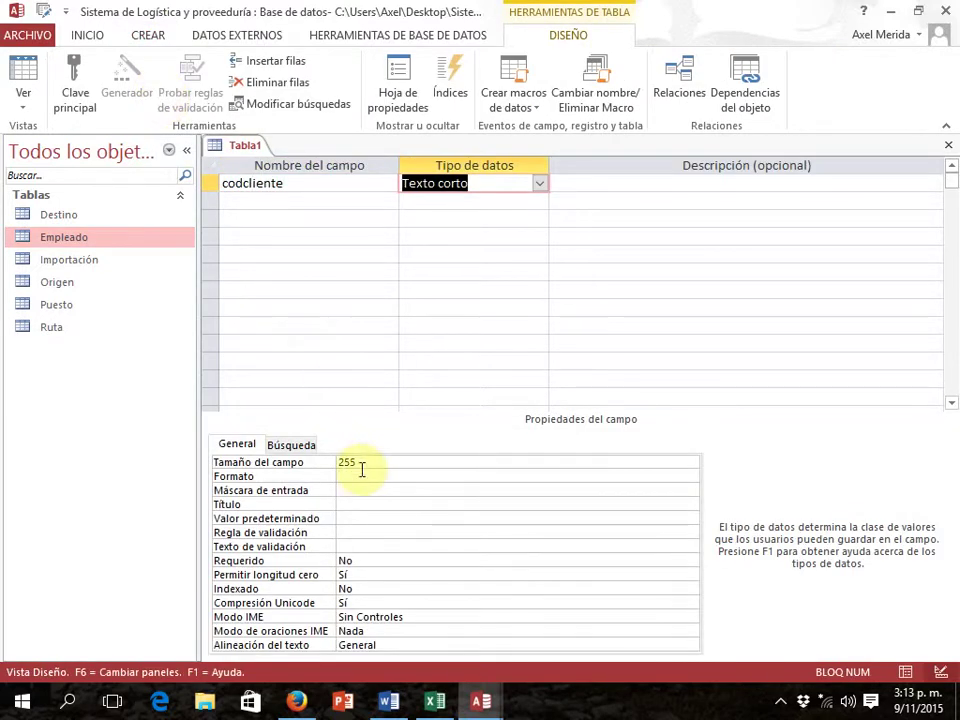
left_click(349, 462)
type("10")
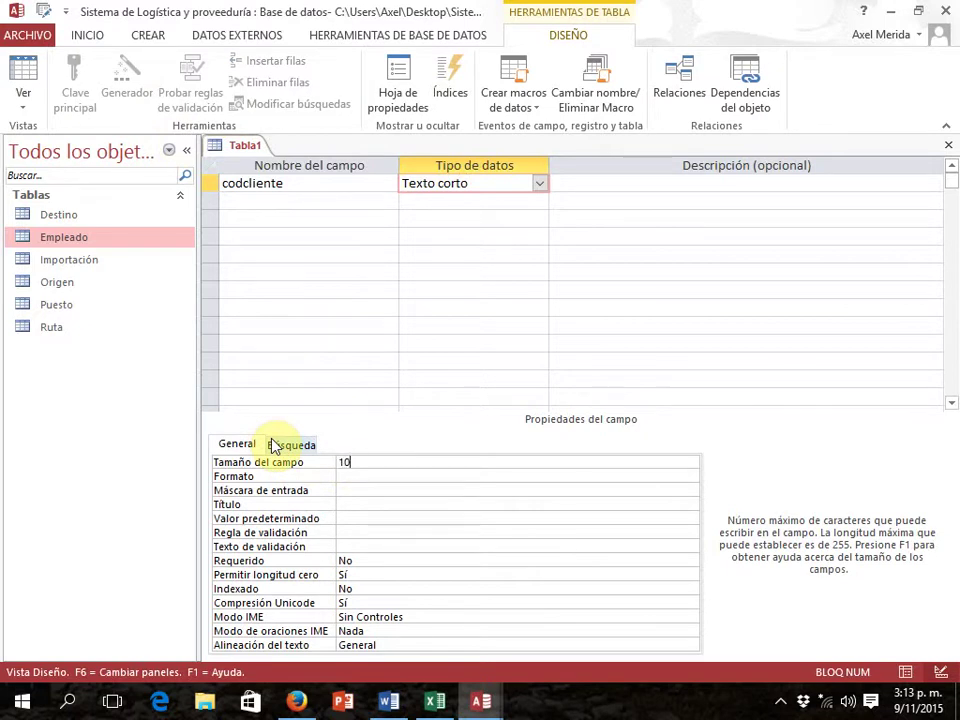
left_click(247, 198)
key("alt+Tab")
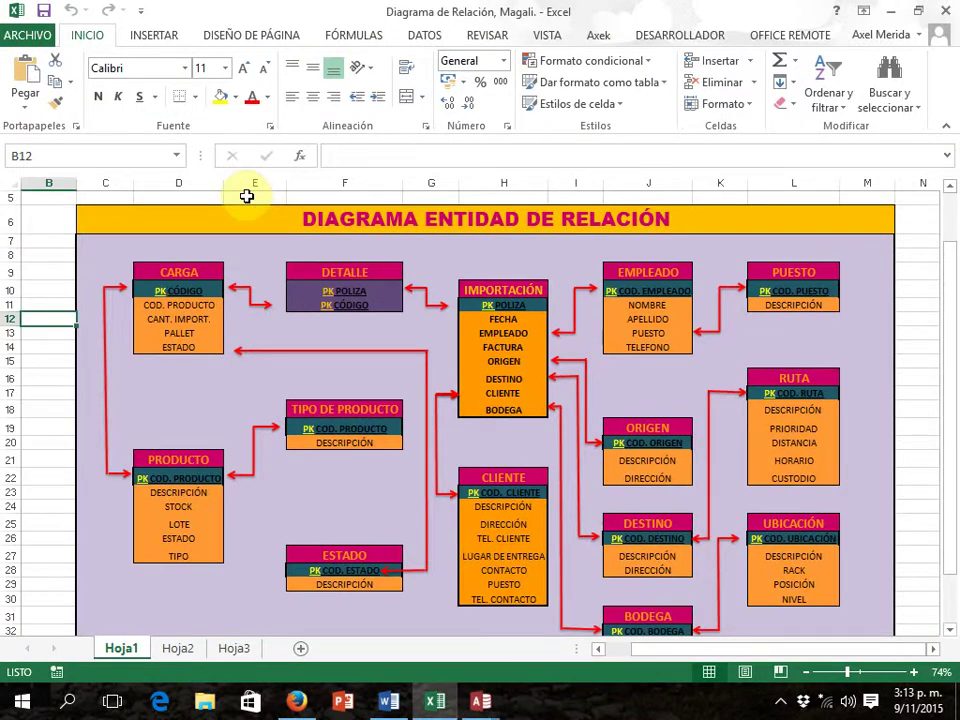
key("alt+Tab")
type("descripcio")
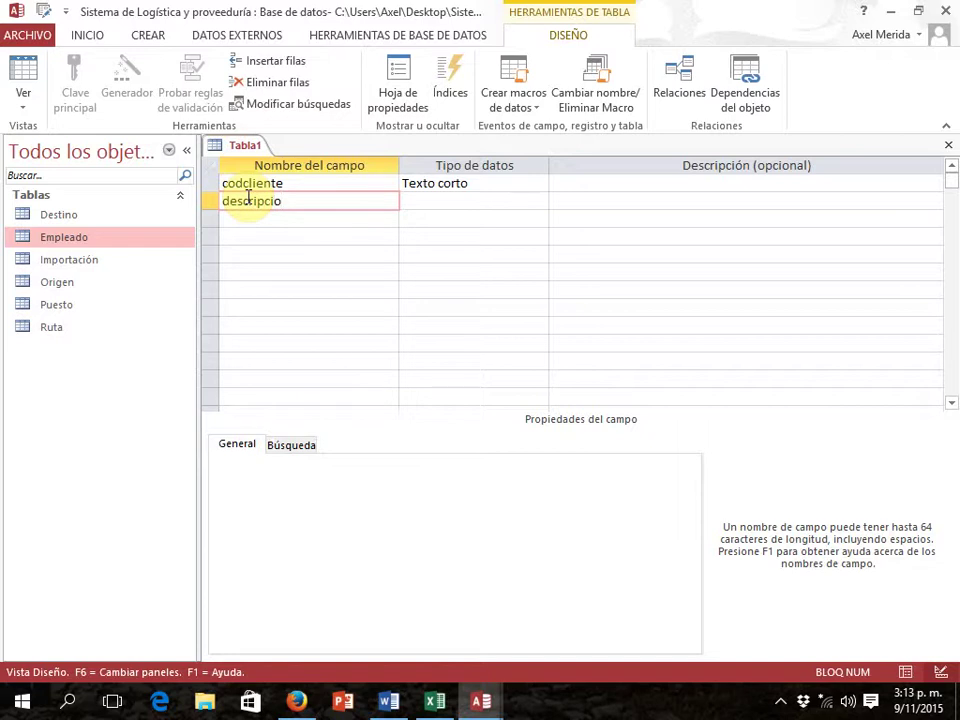
type("n")
key("BackSpace")
key("BackSpace")
key("BackSpace")
key("BackSpace")
key("BackSpace")
key("BackSpace")
key("BackSpace")
key("BackSpace")
key("BackSpace")
key("BackSpace")
key("BackSpace")
Add a nombrecliente short-text field as the second field and set its field size to 100
type("nombrecliente")
key("Tab")
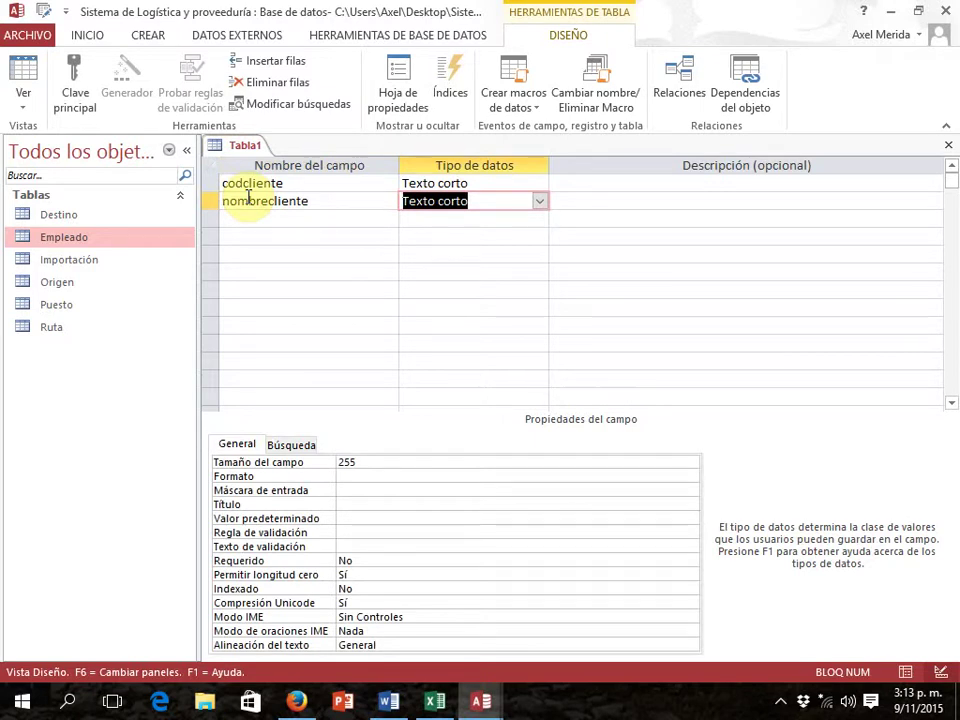
key("alt+Tab")
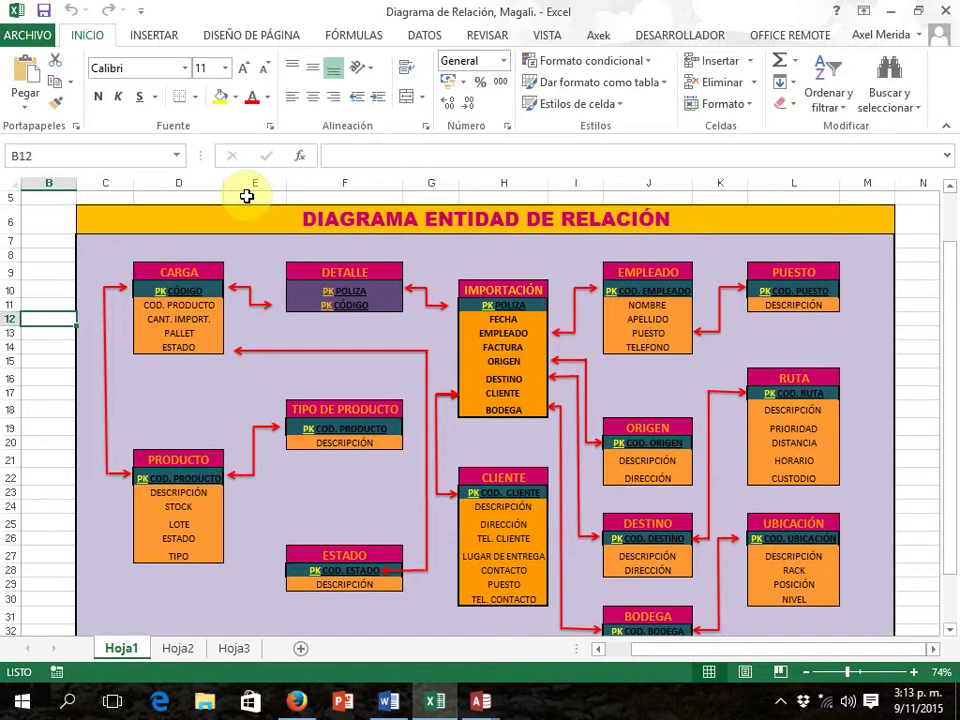
key("alt+Tab")
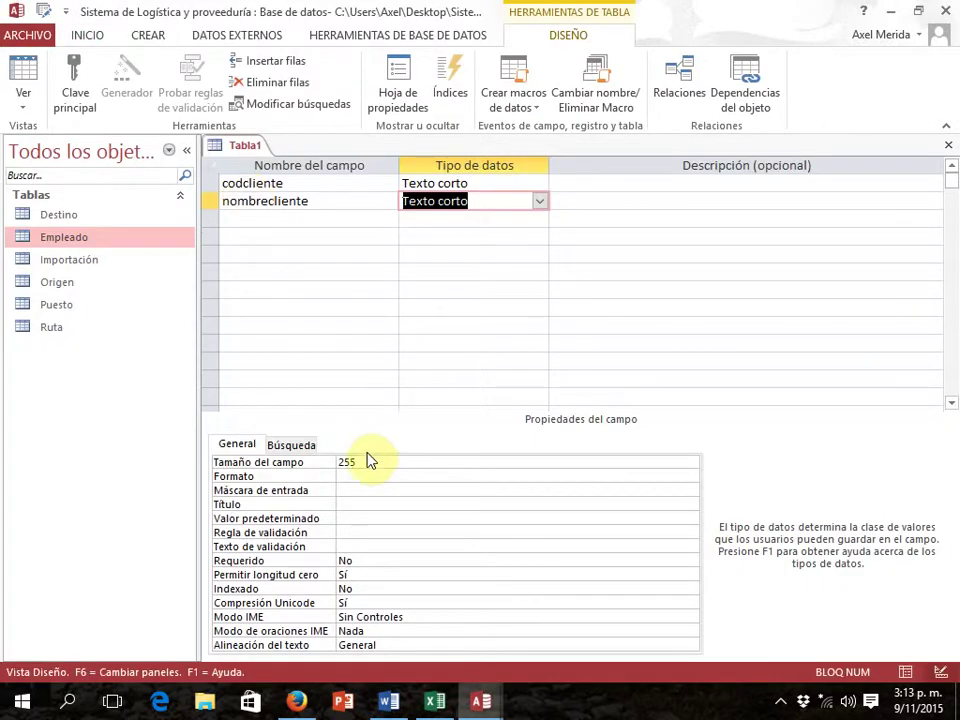
left_click(364, 460)
left_click(312, 461)
type("100")
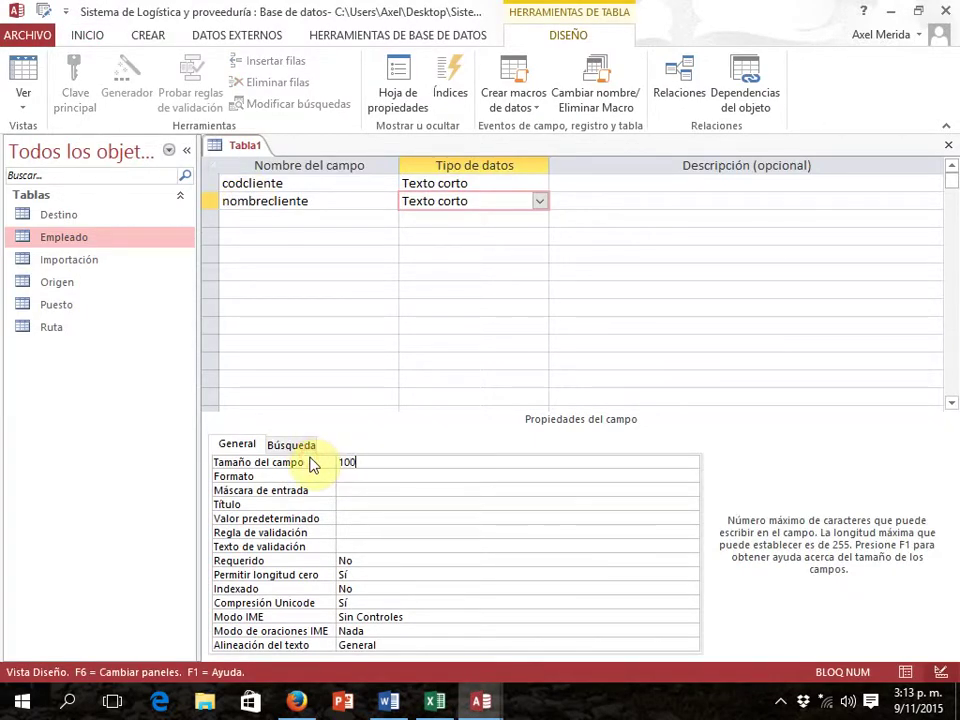
Consult the CLIENTE entity in the Excel diagram and add a direccion short-text field with field size 50
left_click(313, 217)
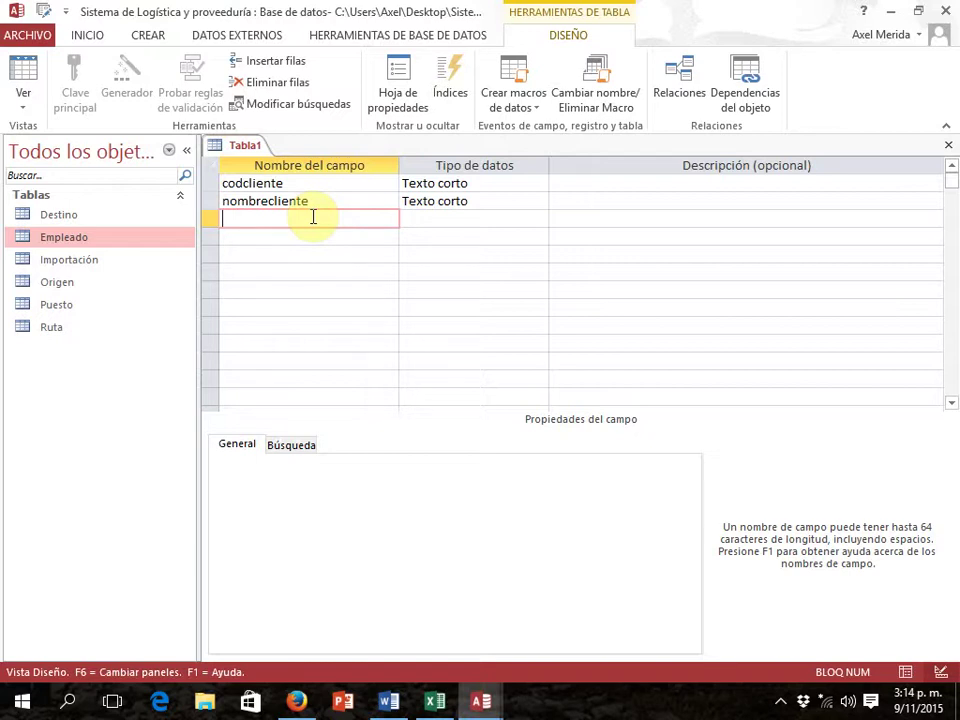
key("alt+Tab")
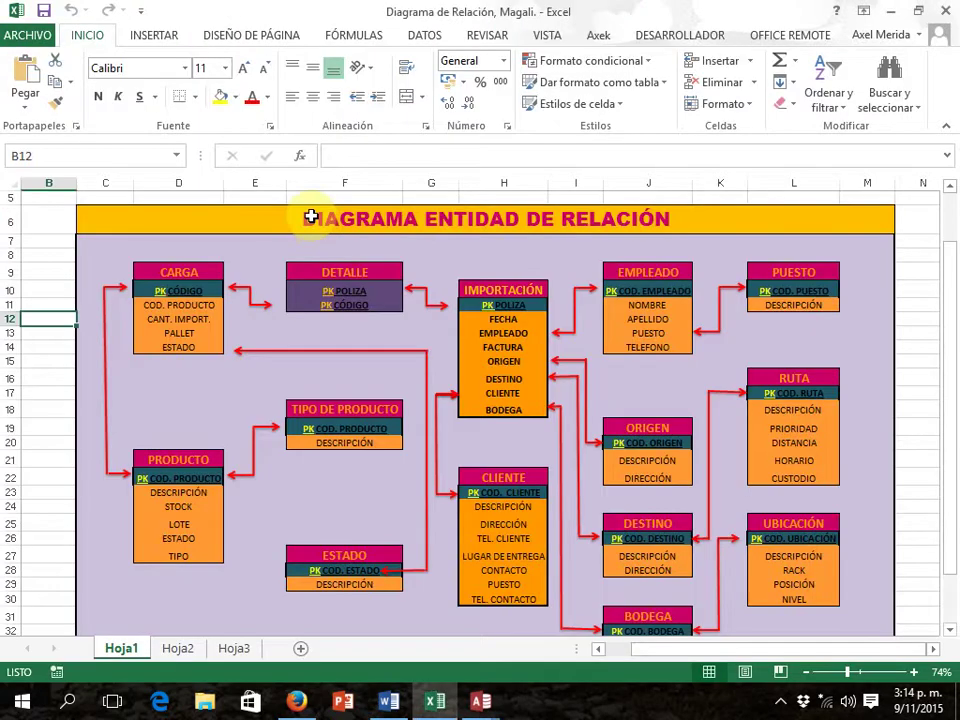
key("alt+Tab")
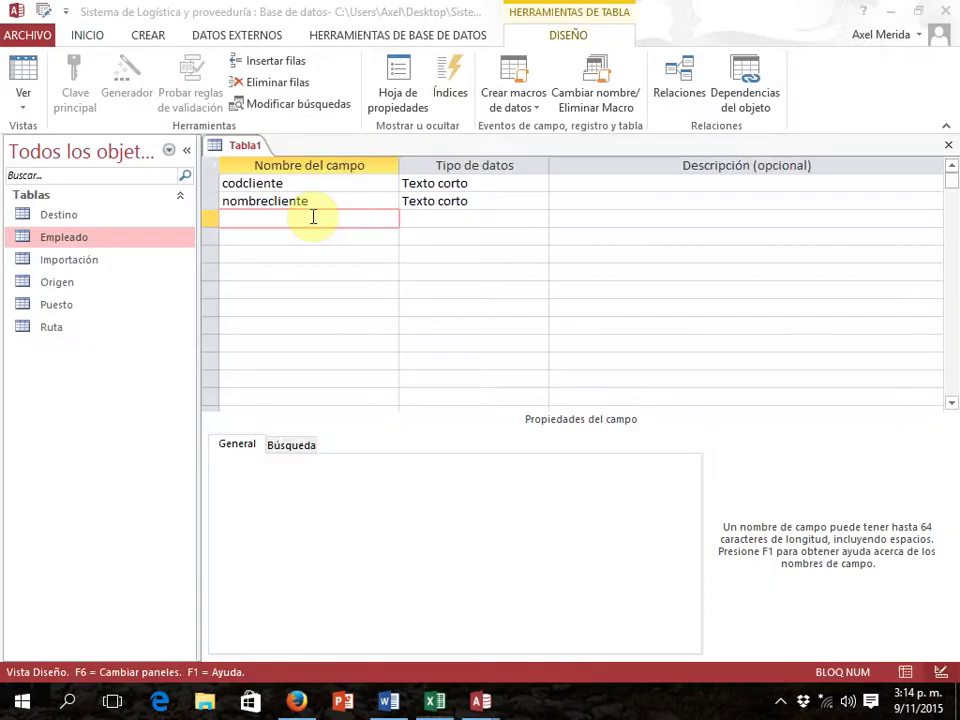
type("dire")
type("ccion")
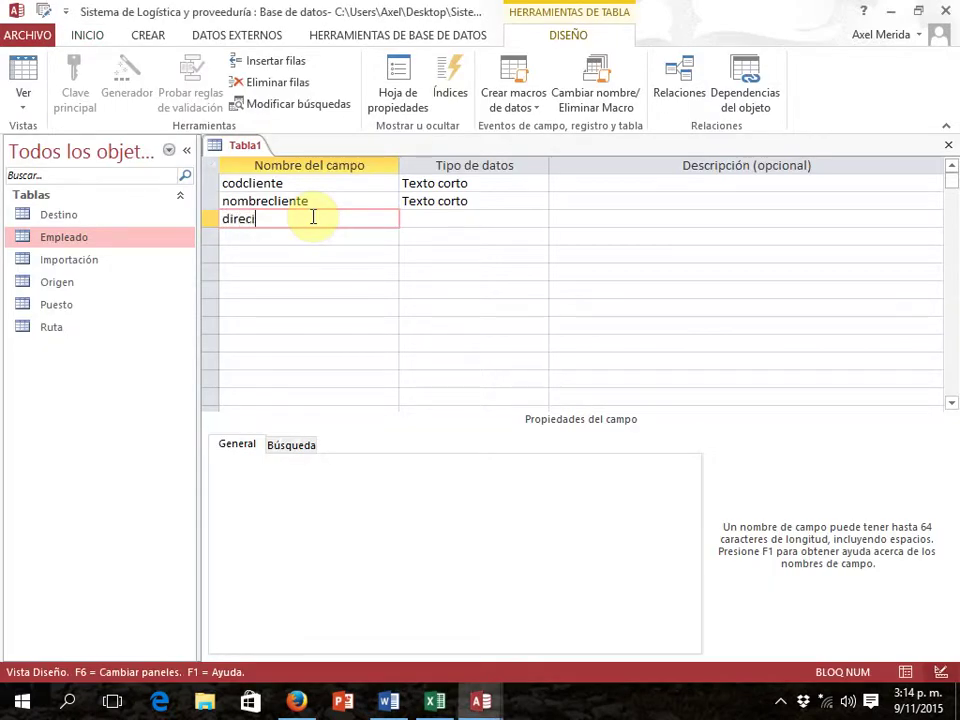
key("Tab")
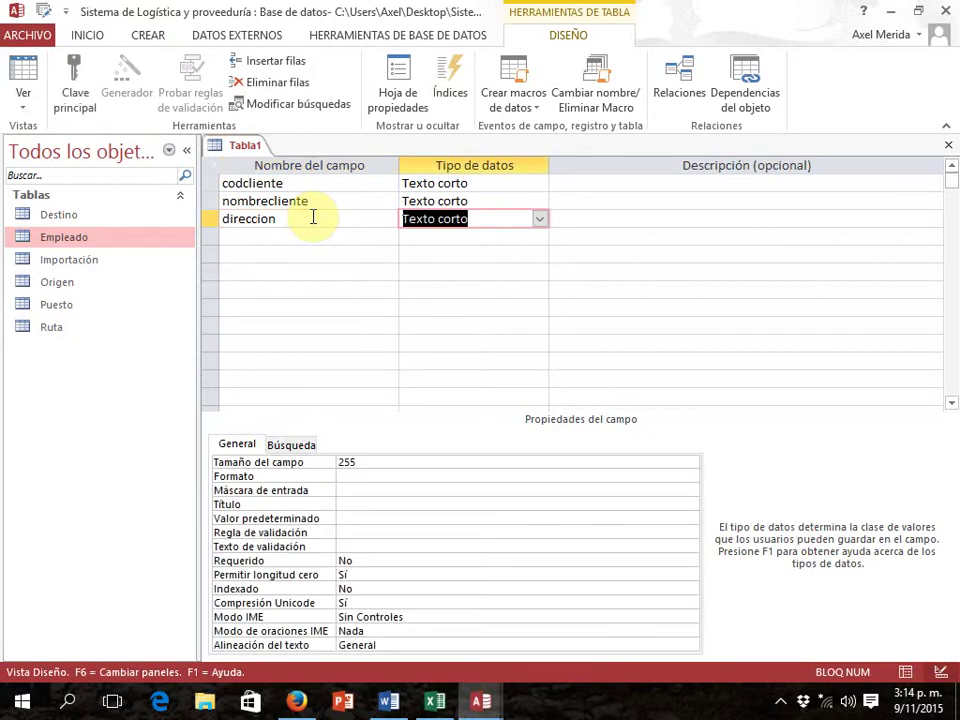
left_click(357, 462)
left_click(296, 464)
type("50")
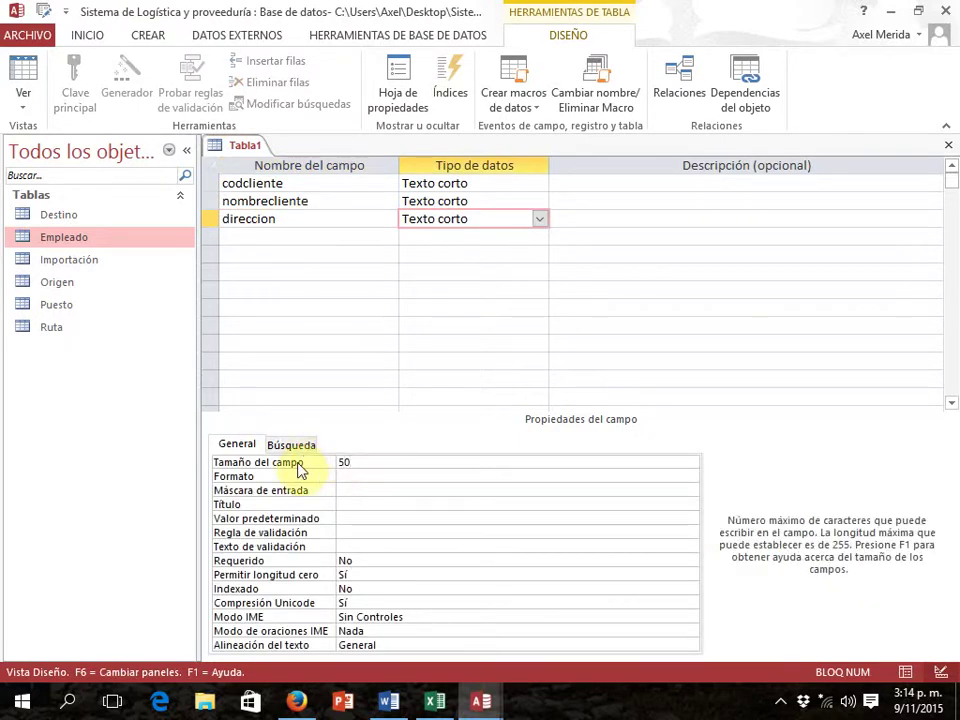
left_click(282, 236)
key("alt+Tab")
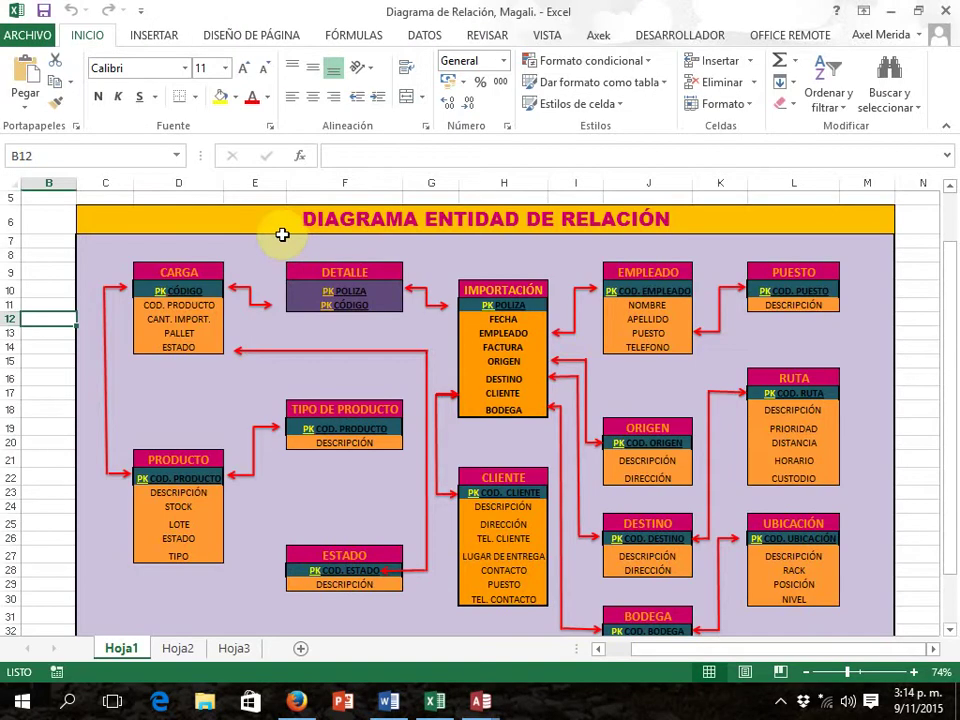
key("alt+Tab")
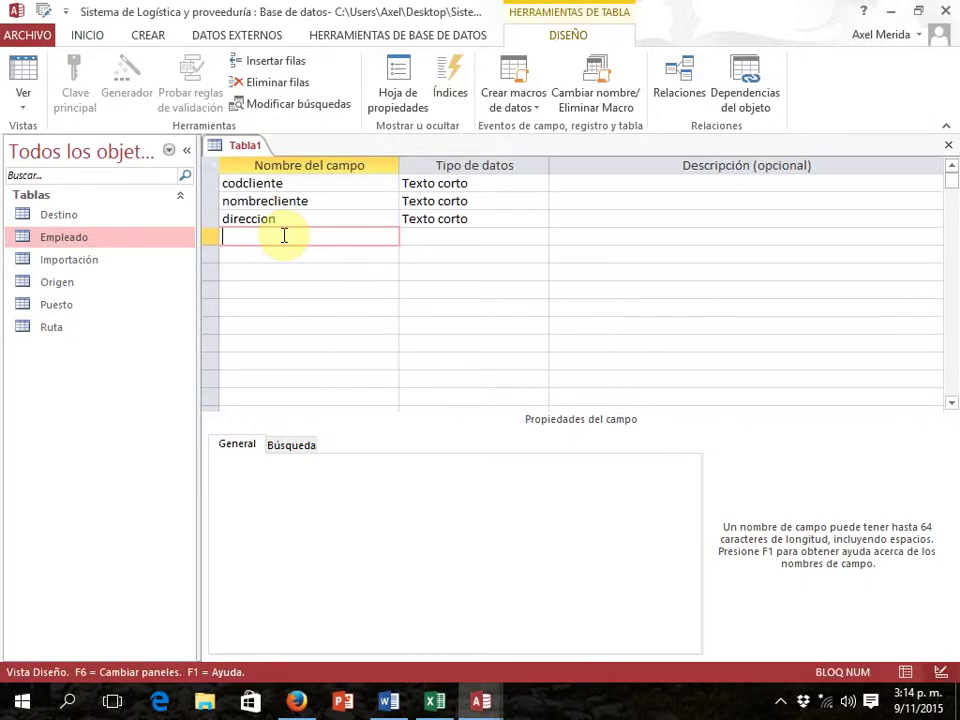
type("telefono")
key("Tab")
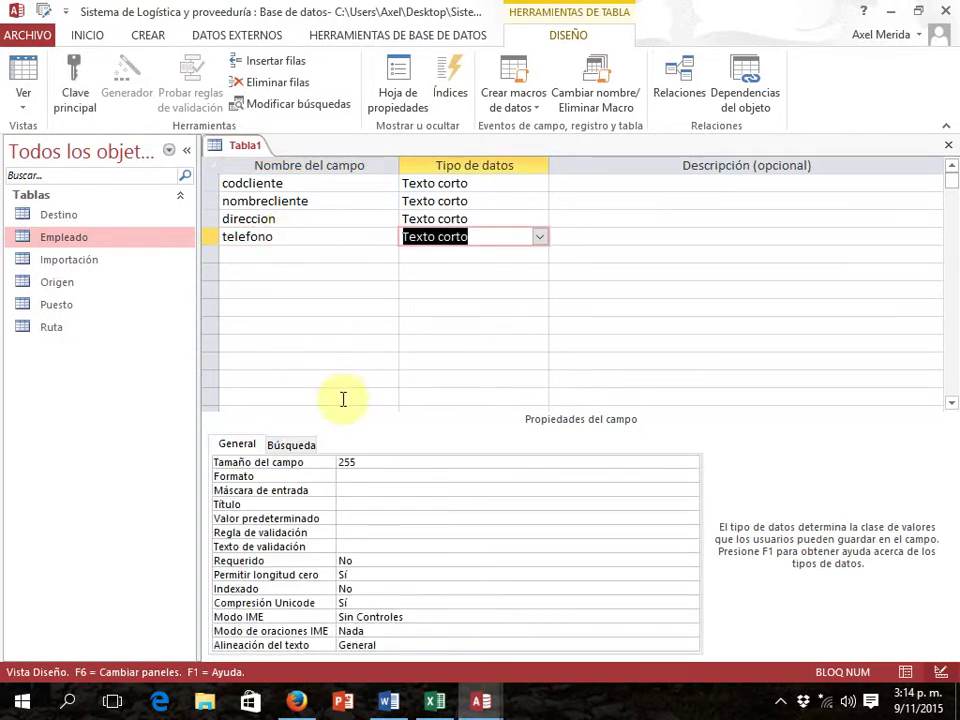
left_click(355, 462)
type("5")
left_click(347, 491)
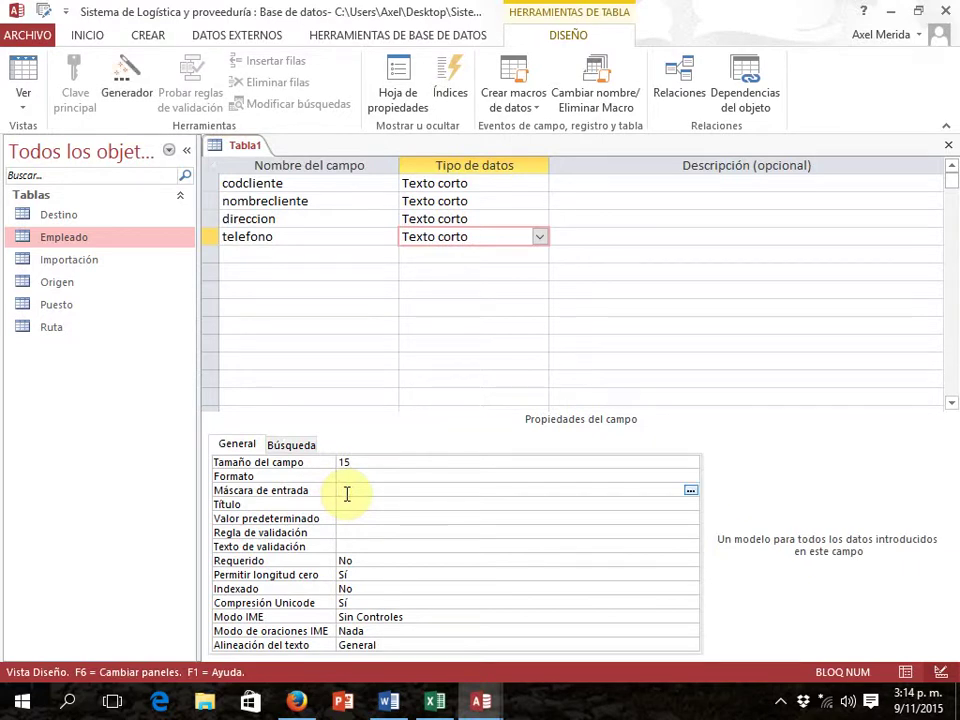
type("(999) 9999-9999")
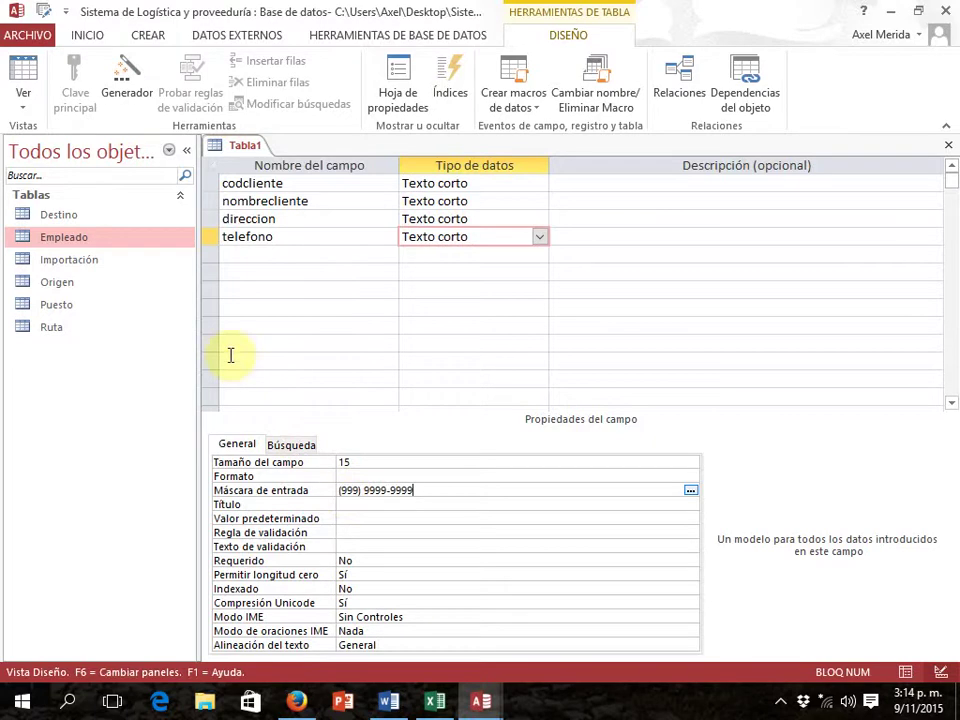
Following the CLIENTE entity in the Excel diagram, add a lugardeentrega short-text field with field size 100
left_click(237, 256)
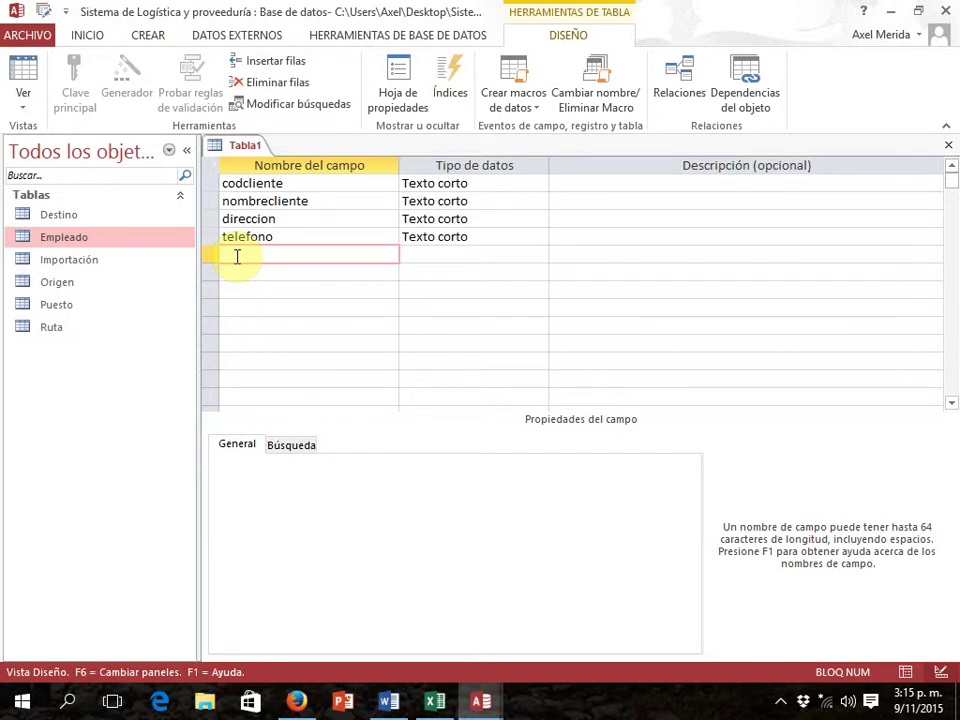
key("alt+Tab")
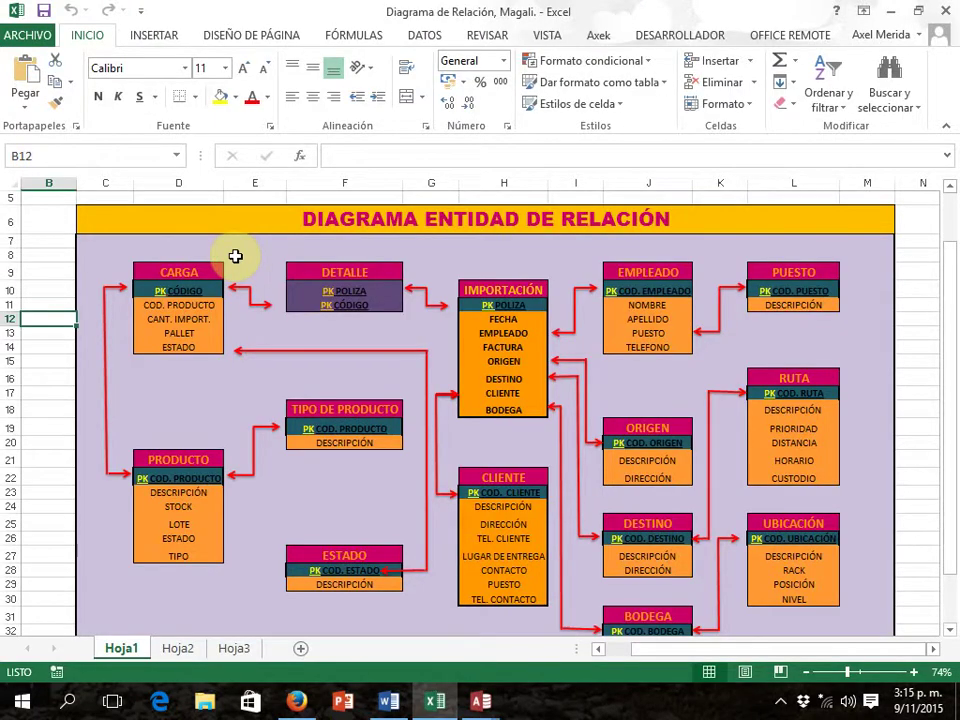
key("alt+Tab")
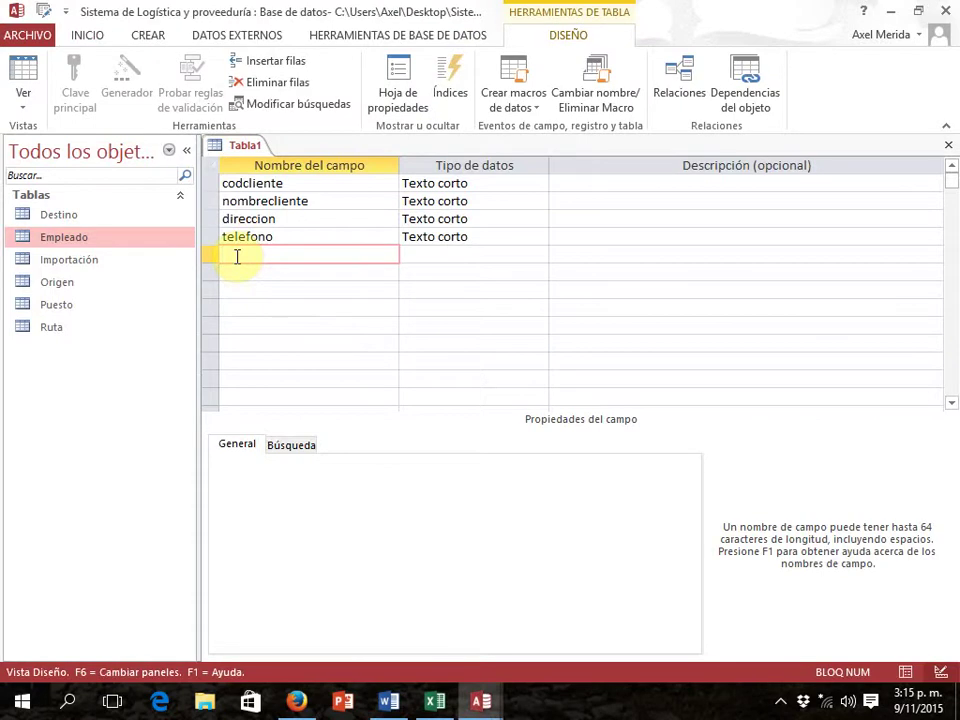
type("lugar de entrega")
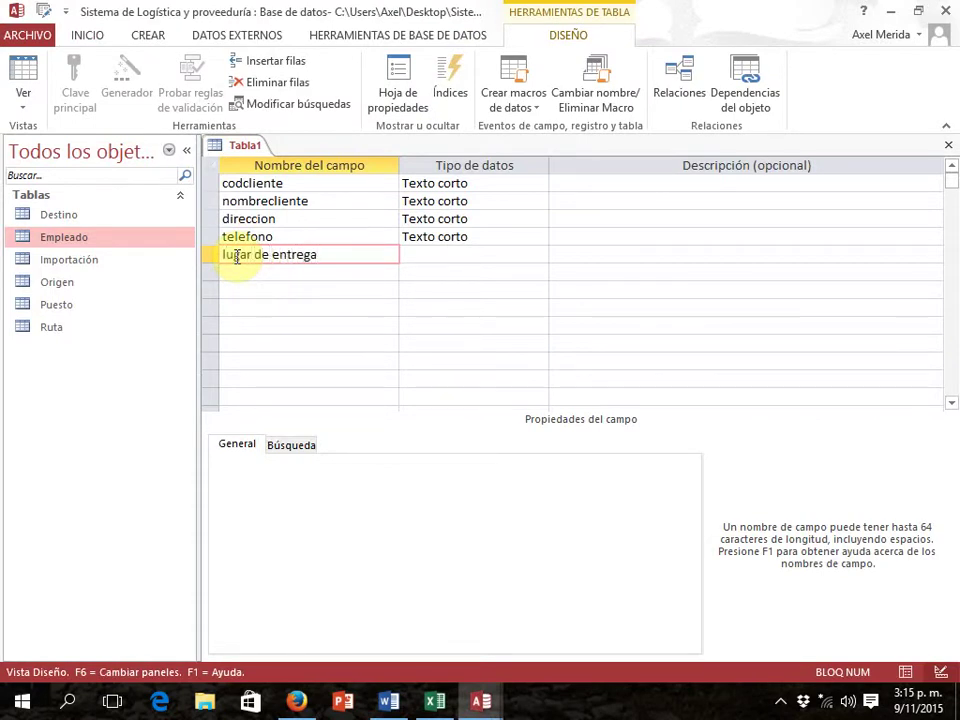
key("Tab")
key("shift+Tab")
type("lu")
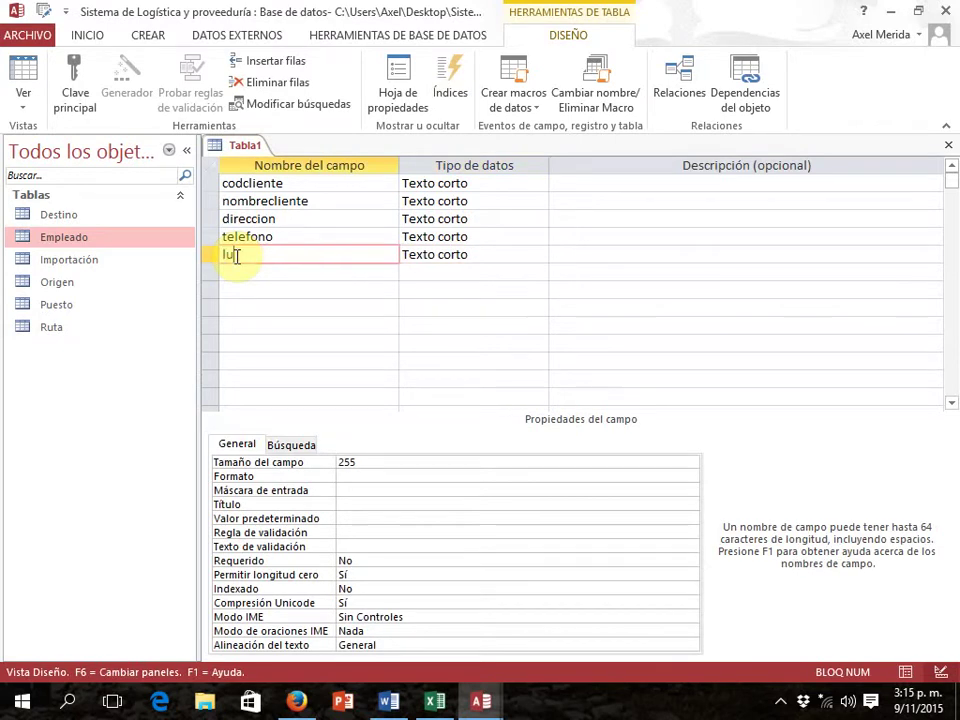
type("gardeentrega")
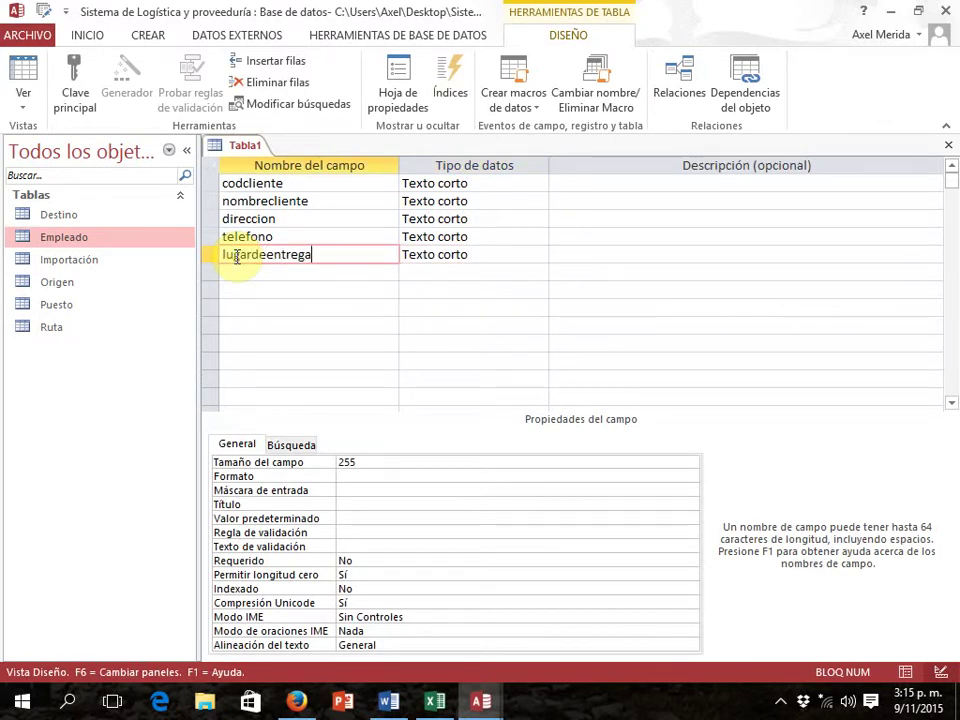
key("Tab")
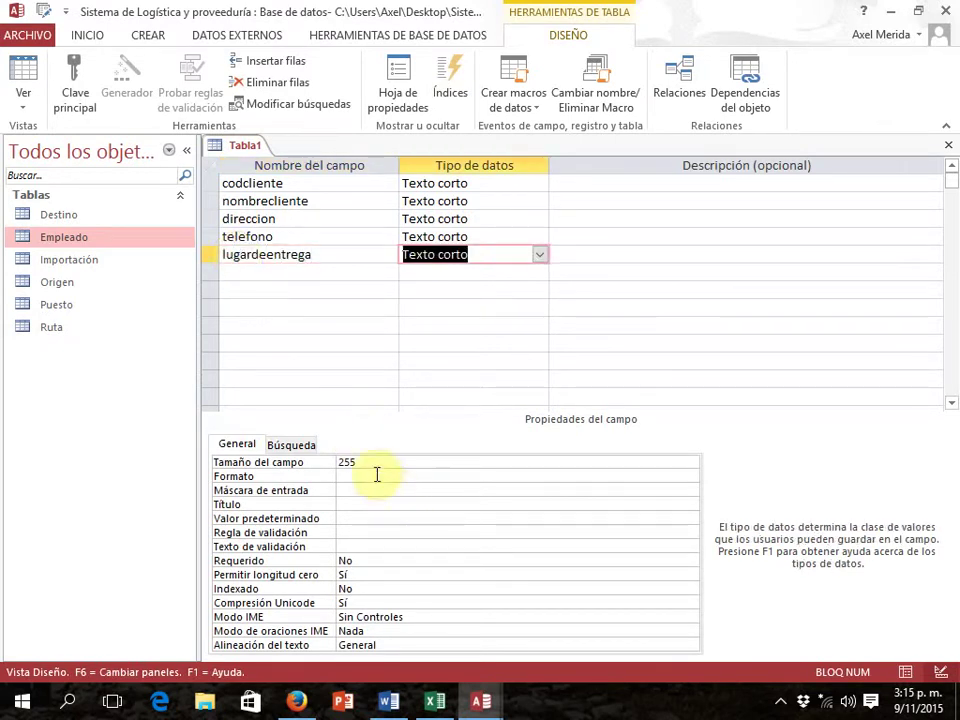
left_click_drag(358, 463, 325, 465)
type("100")
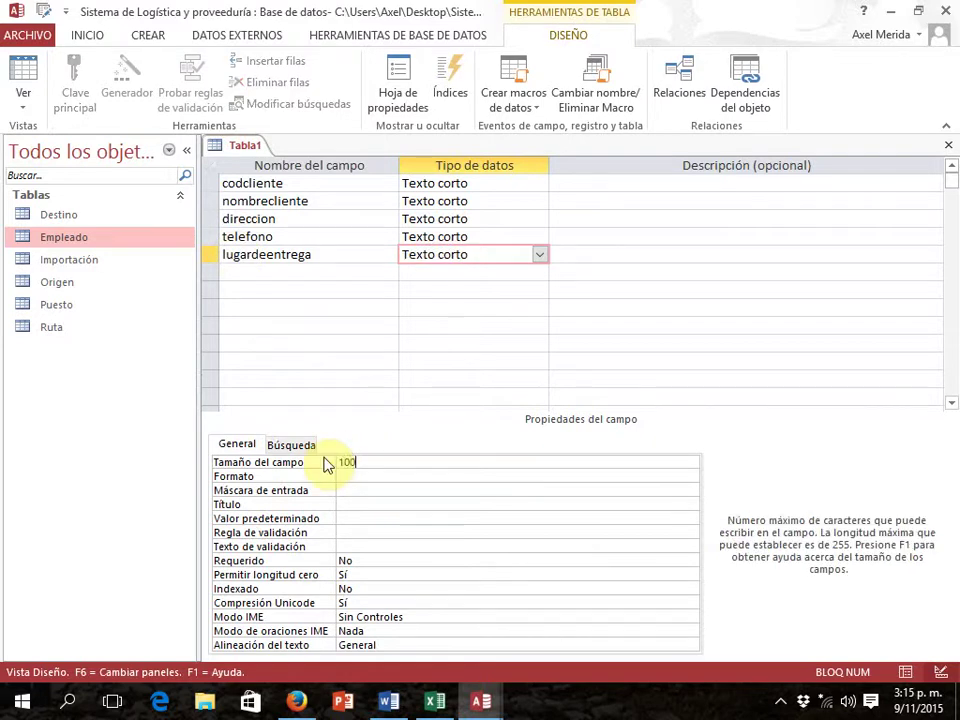
Reduce the field size of the lugardeentrega field to 50
left_click(262, 272)
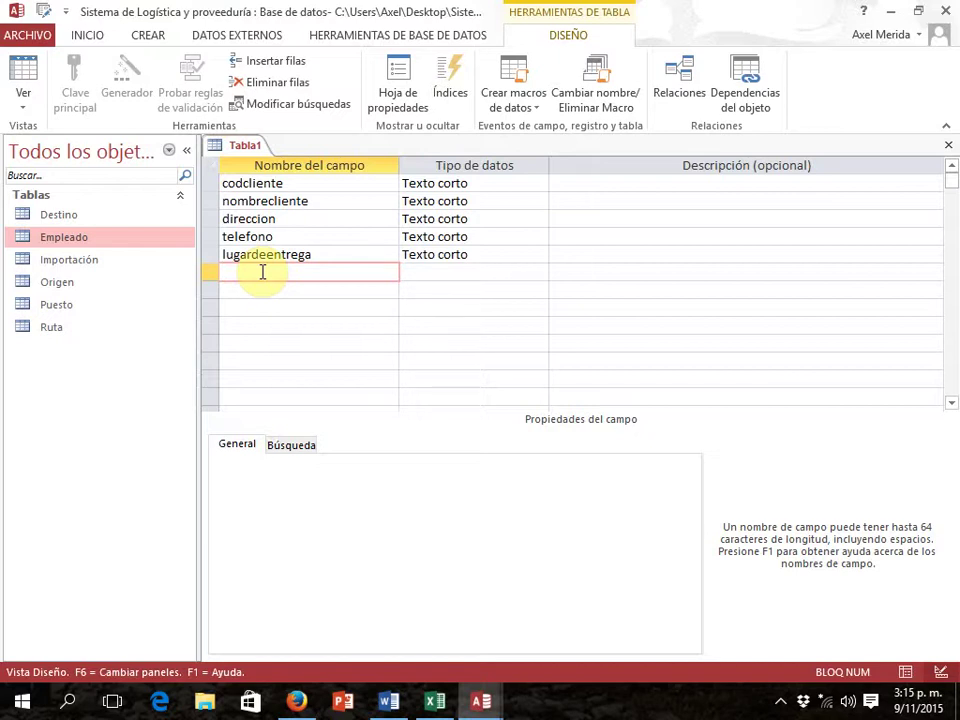
left_click(370, 254)
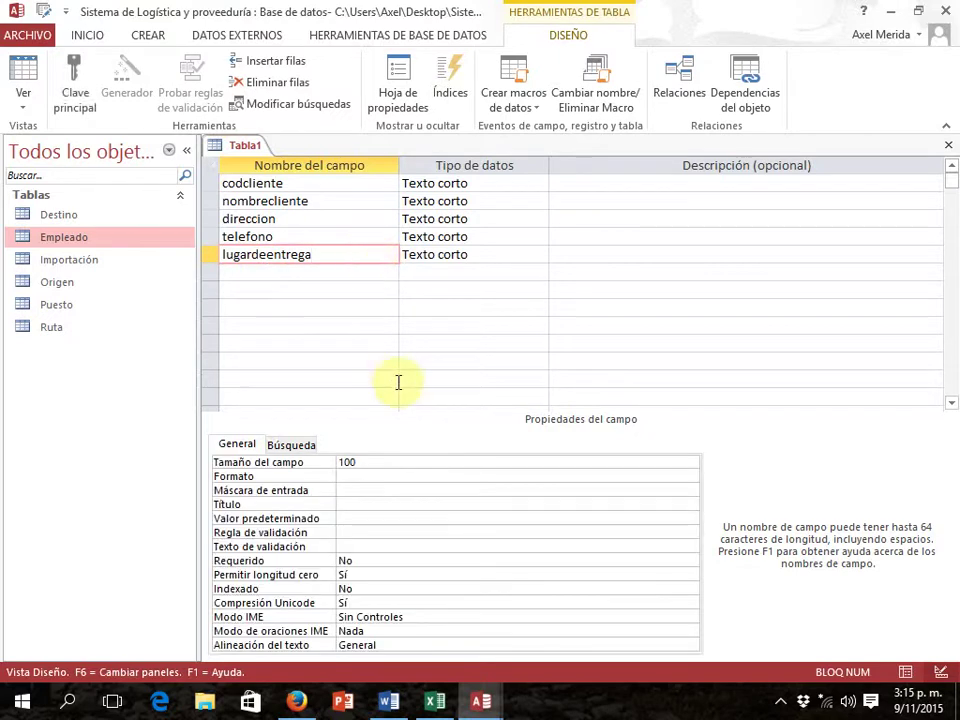
left_click(360, 460)
key("BackSpace")
type("50")
Consult the CLIENTE entity in the Excel diagram and add a contacto short-text field with field size 100
left_click(285, 272)
key("alt+Tab")
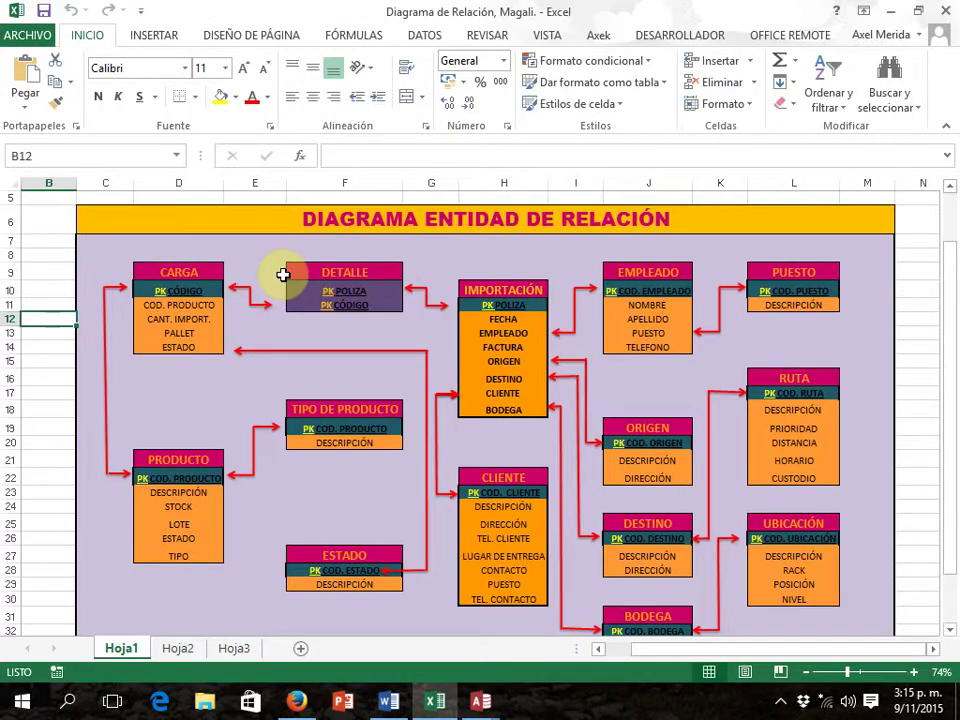
key("alt+Tab")
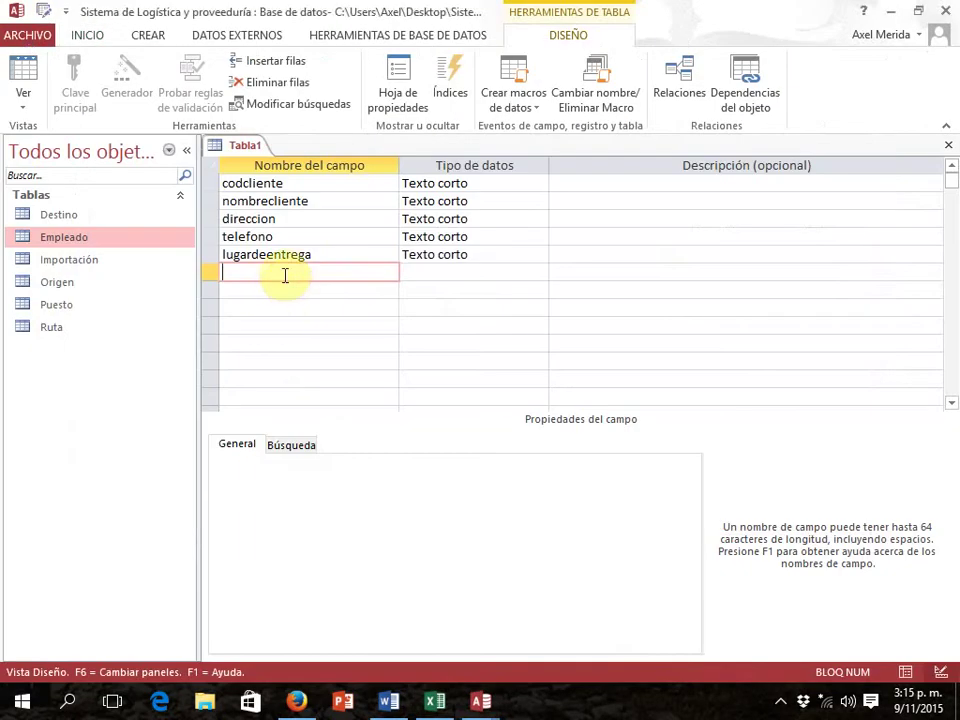
type("contacto")
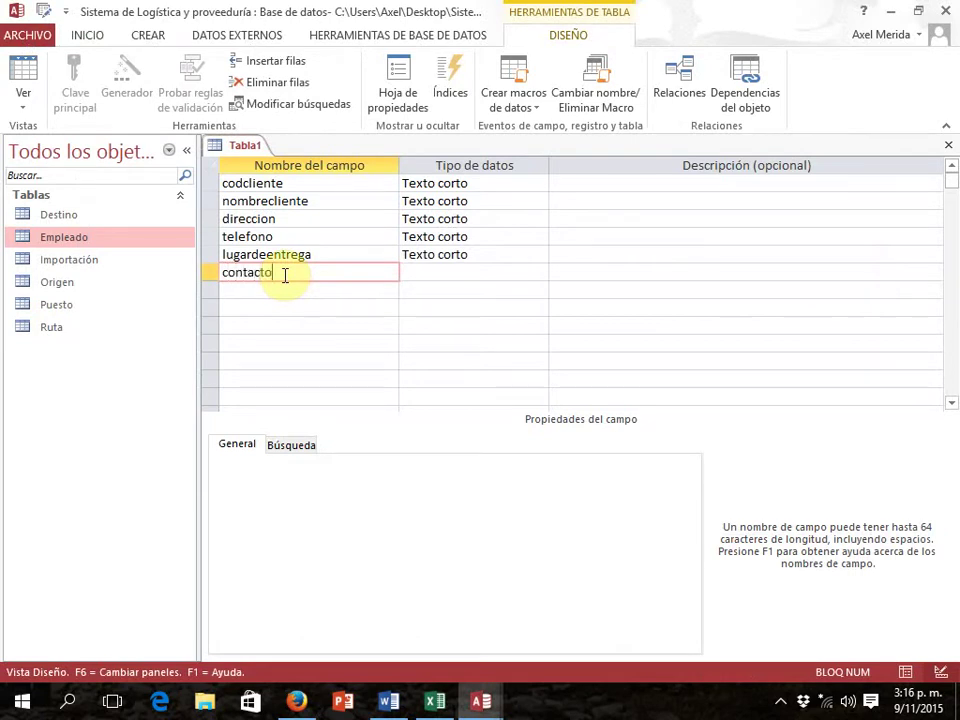
key("Tab")
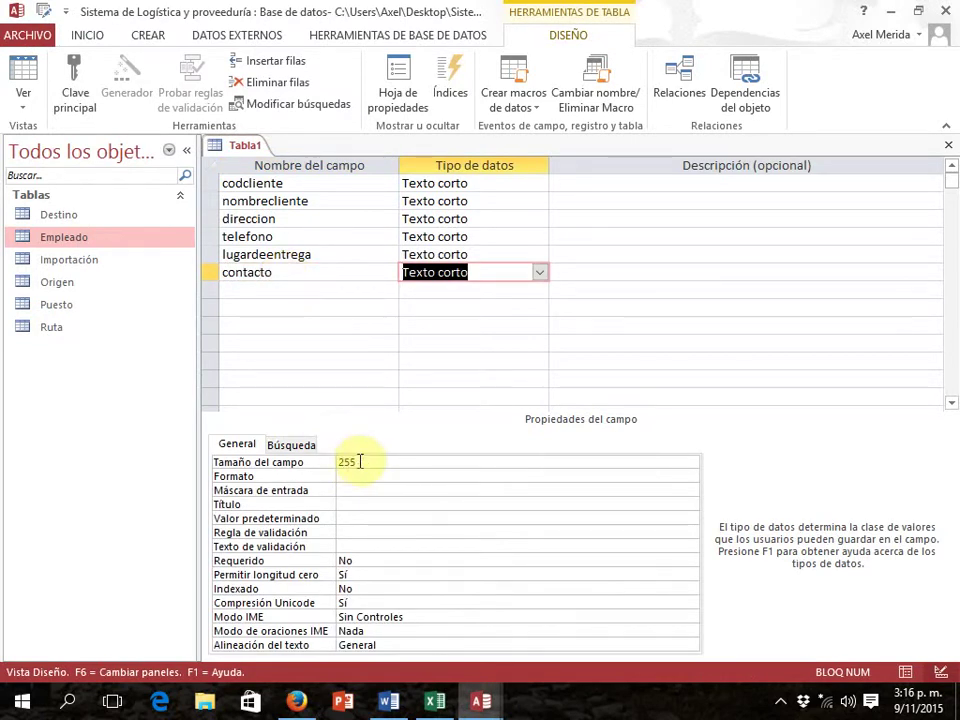
left_click(354, 462)
left_click(324, 466)
type("100")
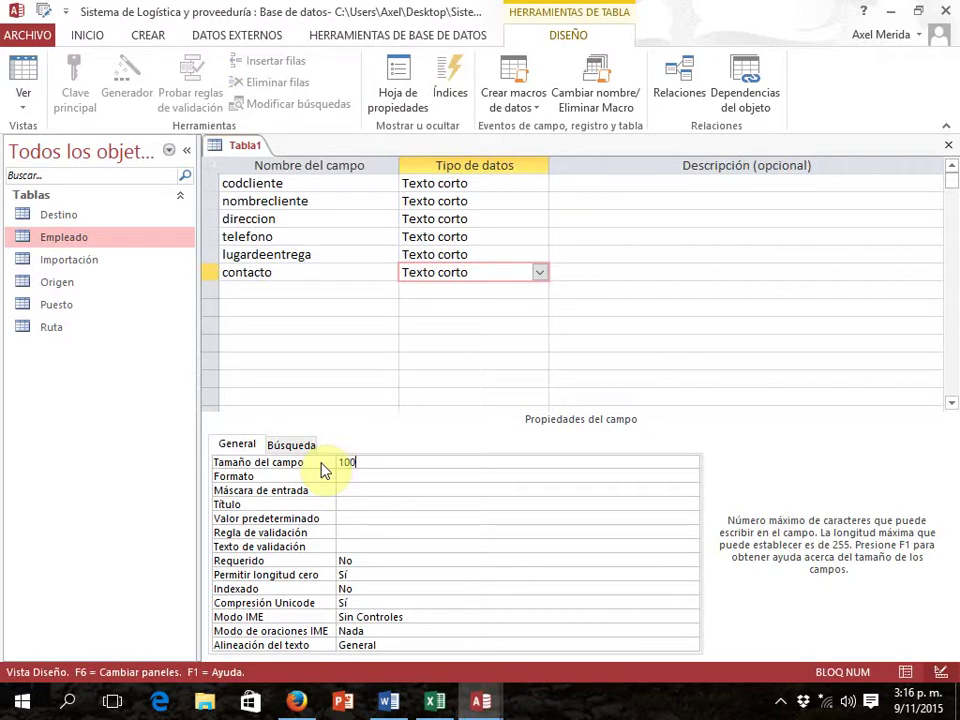
Add a puesto field below contacto, checking the CLIENTE entity in the Excel diagram for the field names
left_click(272, 289)
key("alt+Tab")
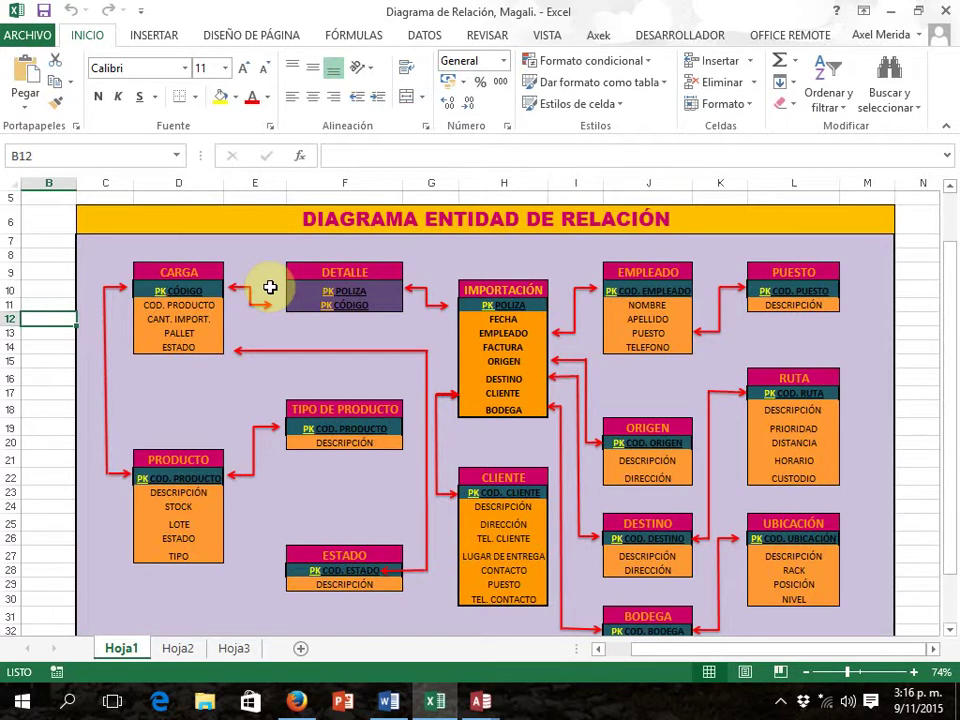
key("alt")
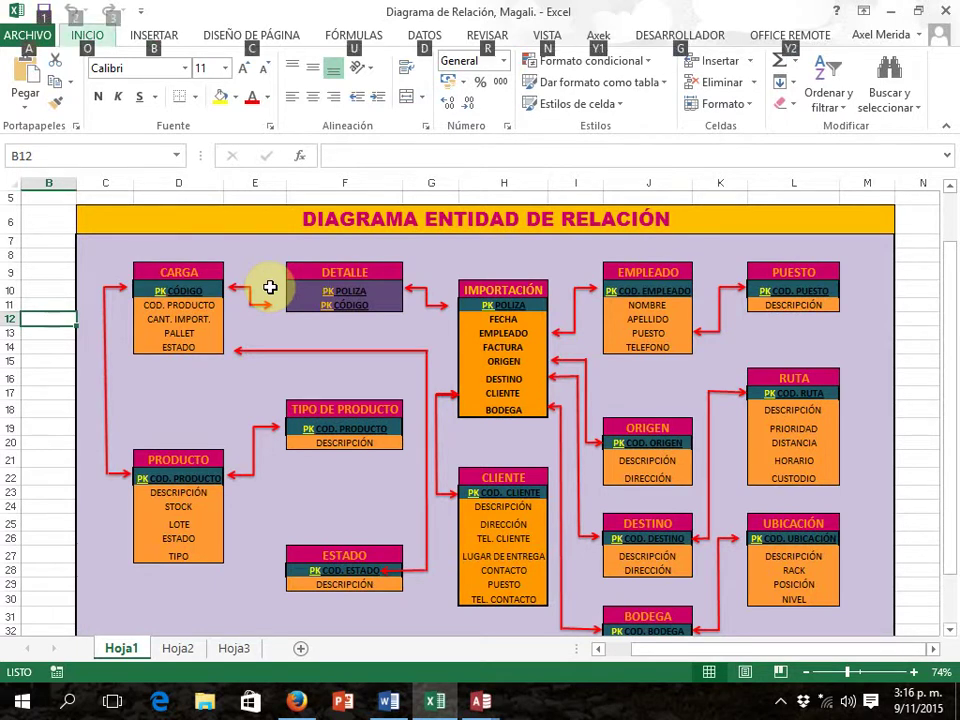
key("alt+Tab")
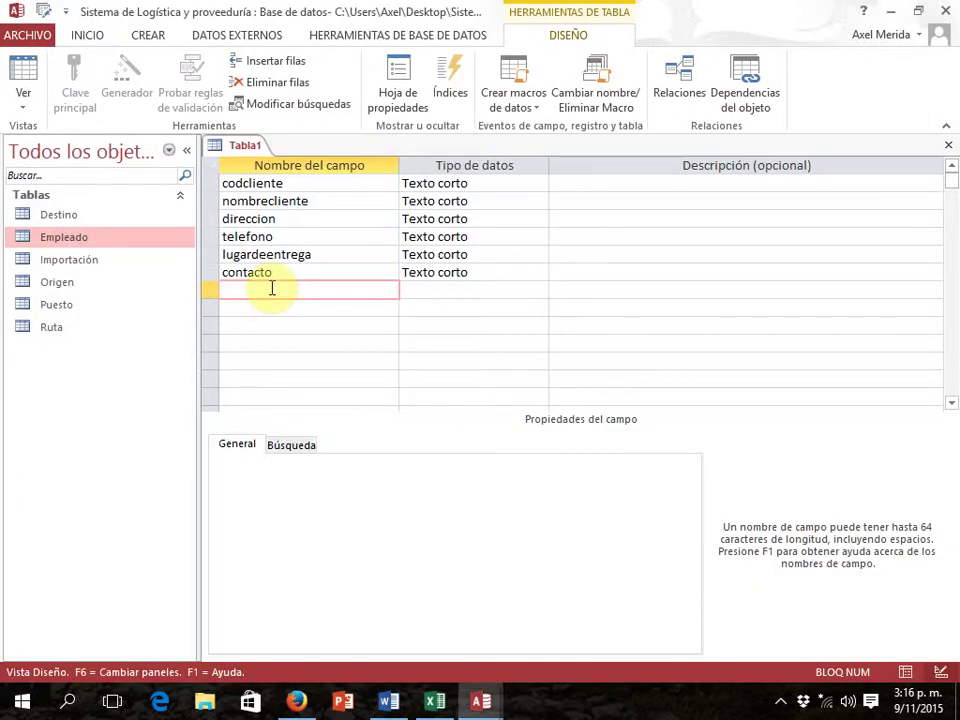
type("puesto")
key("alt+Tab")
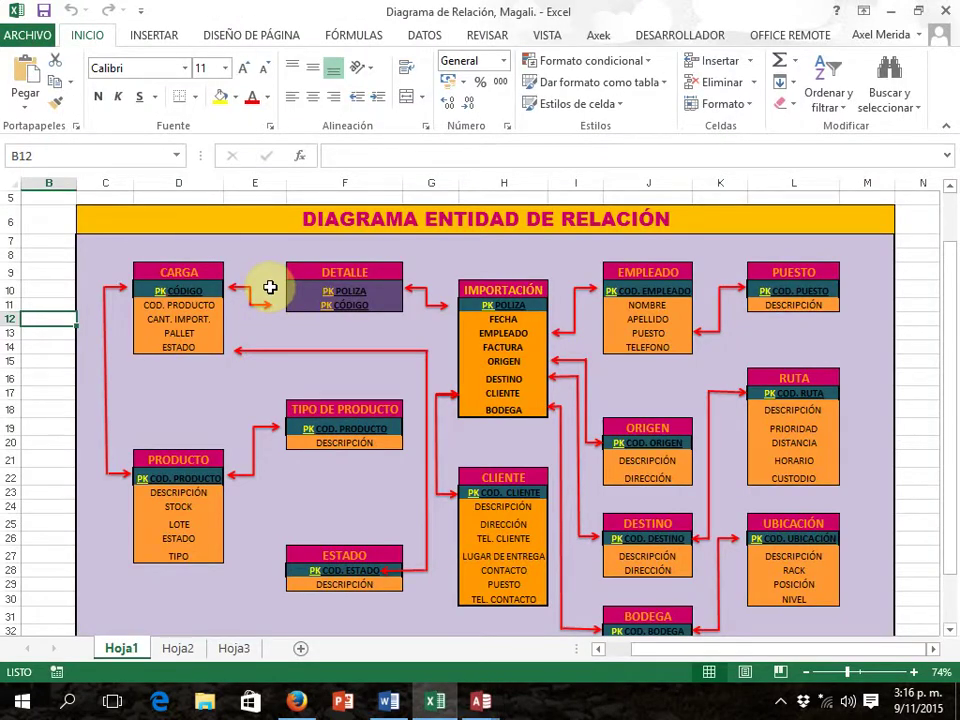
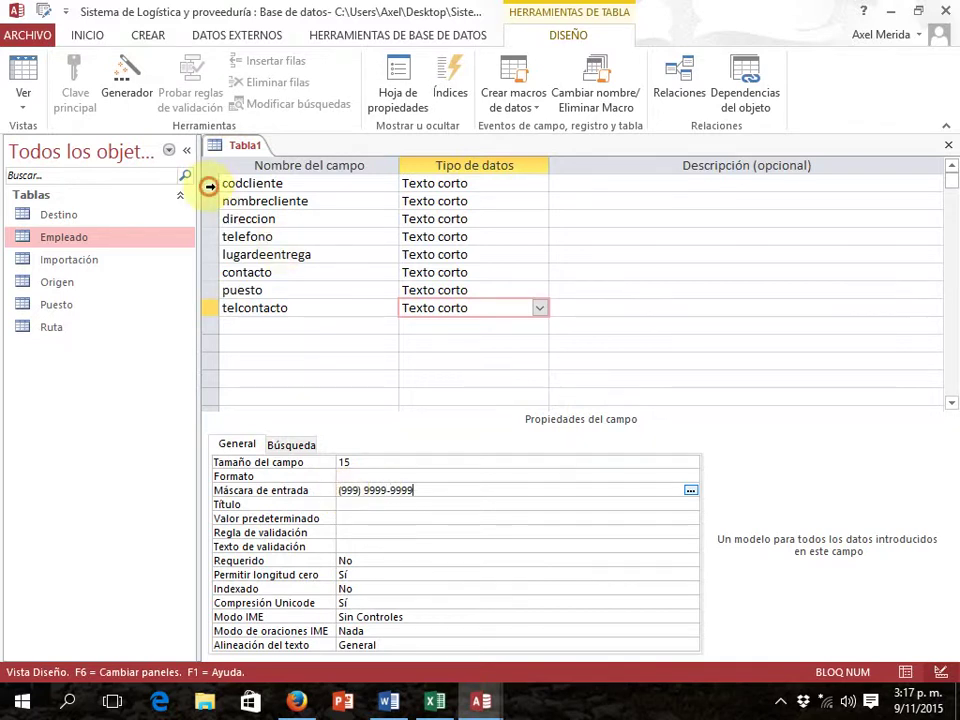
Set codcliente as the primary key and close the table, saving it as Cliente
left_click(210, 183)
left_click(82, 94)
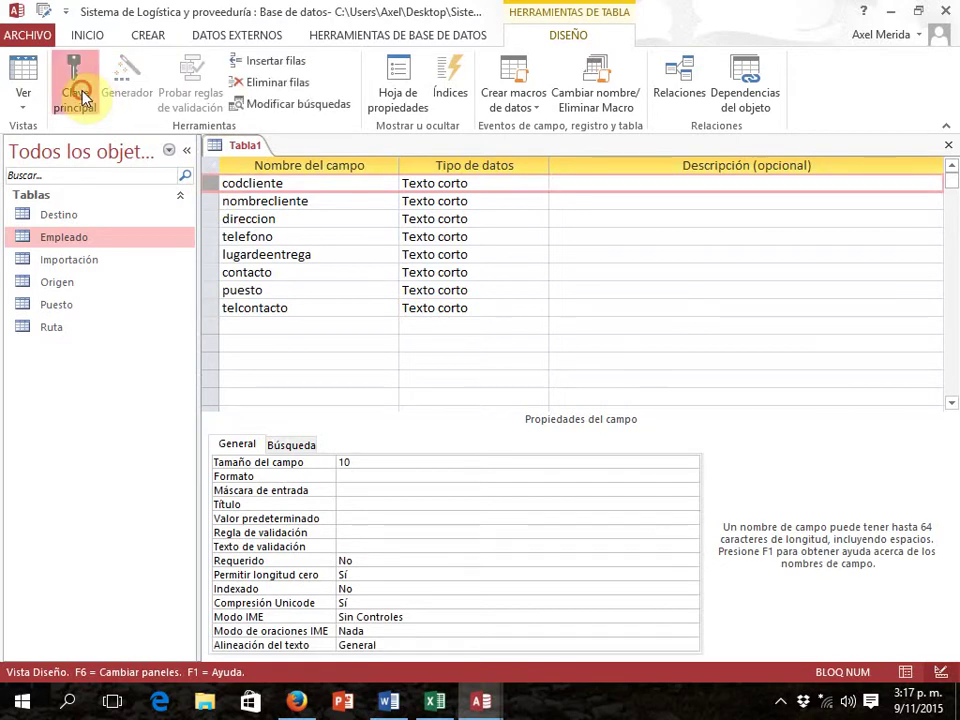
left_click(948, 145)
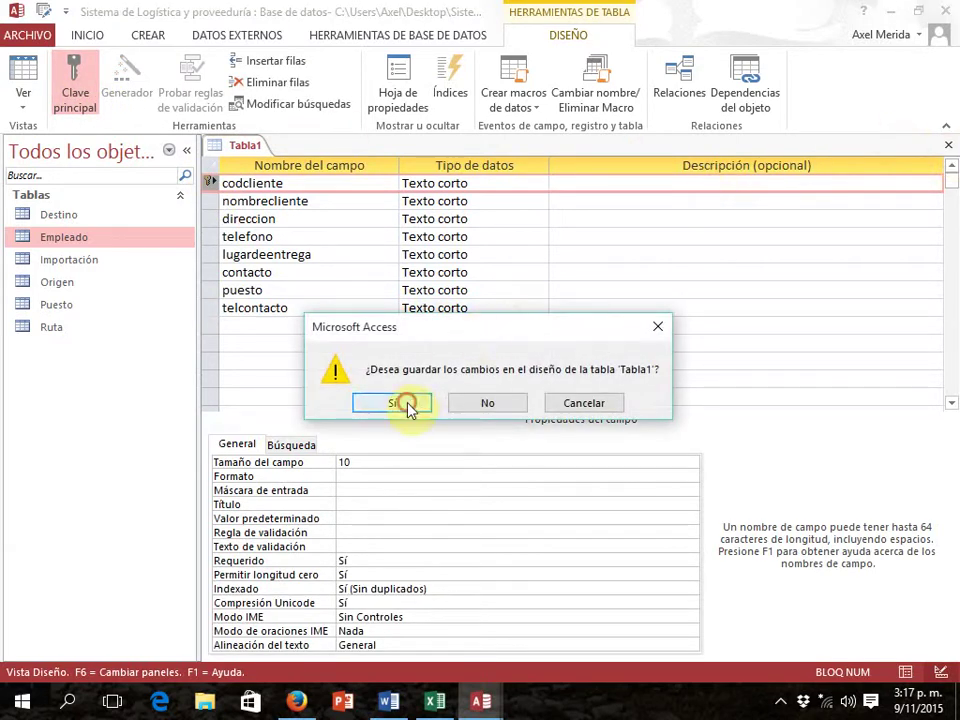
left_click(410, 402)
type("Cliente")
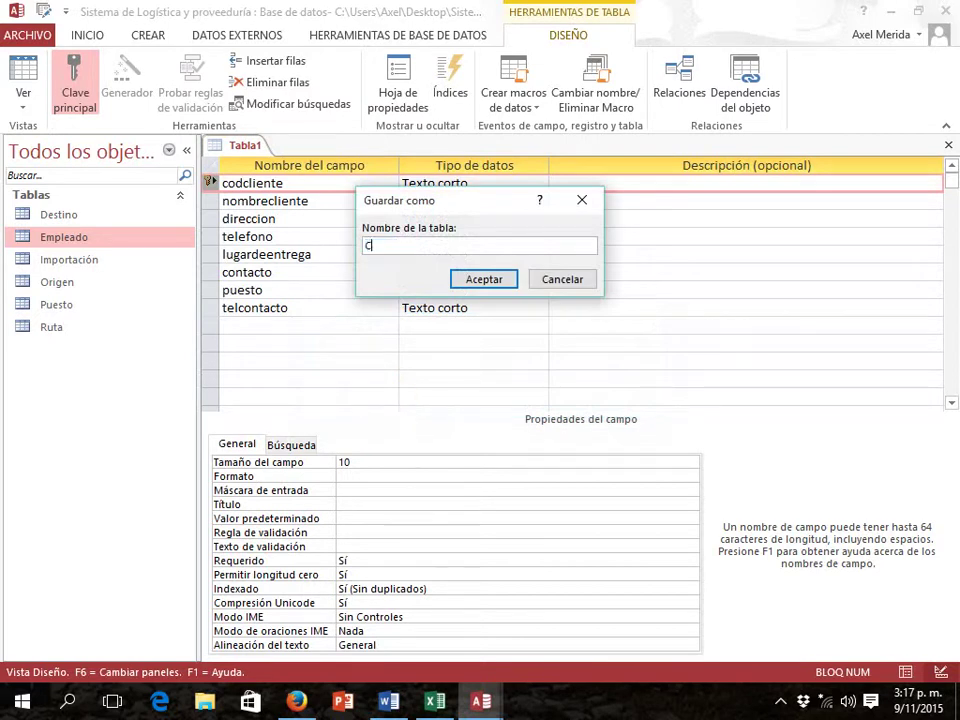
left_click(478, 279)
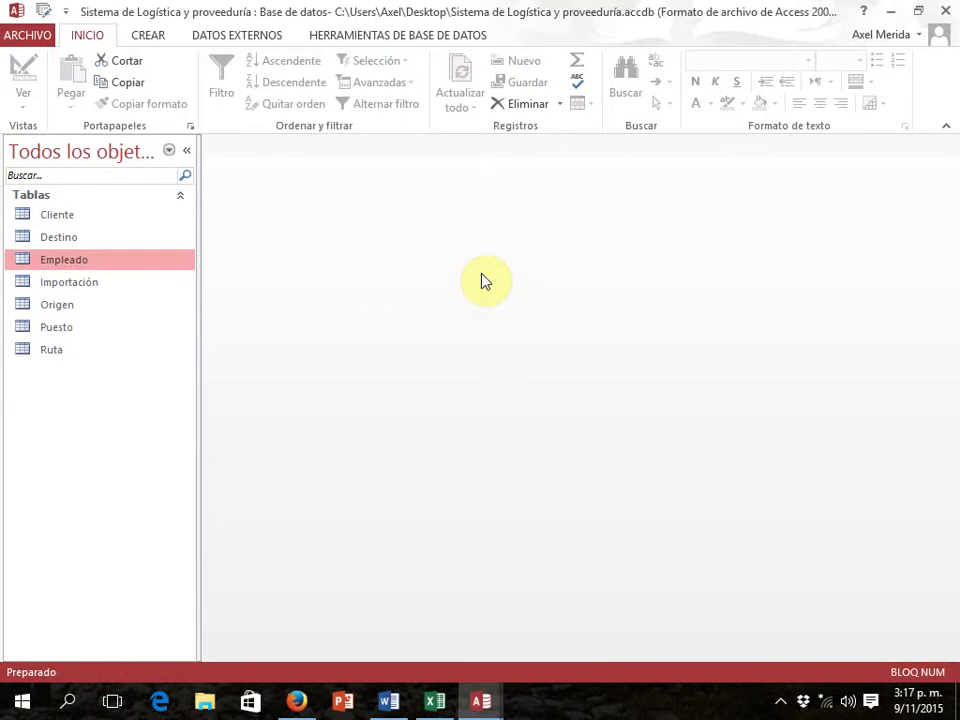
Switch to the Excel diagram and examine the fields of the BODEGA entity
key("alt+Tab")
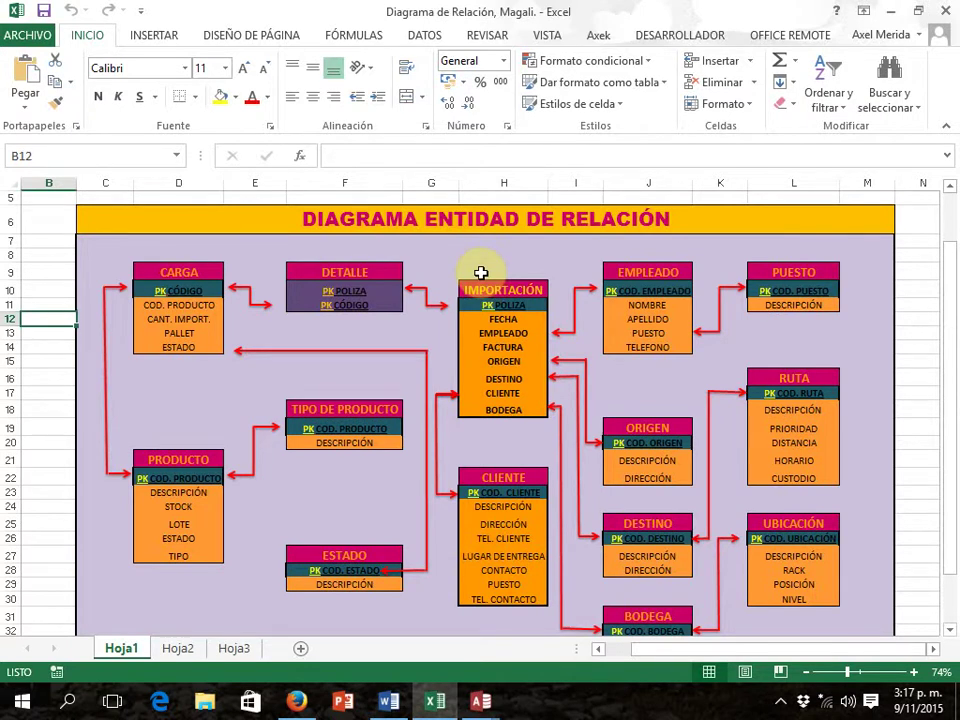
key("Down")
key("Down")
key("Down")
key("Down")
key("Down")
key("Down")
key("Down")
key("Down")
key("Down")
key("Down")
key("Down")
key("Down")
key("Down")
key("Down")
key("Down")
key("Down")
key("Down")
key("Down")
key("Down")
key("Down")
key("Down")
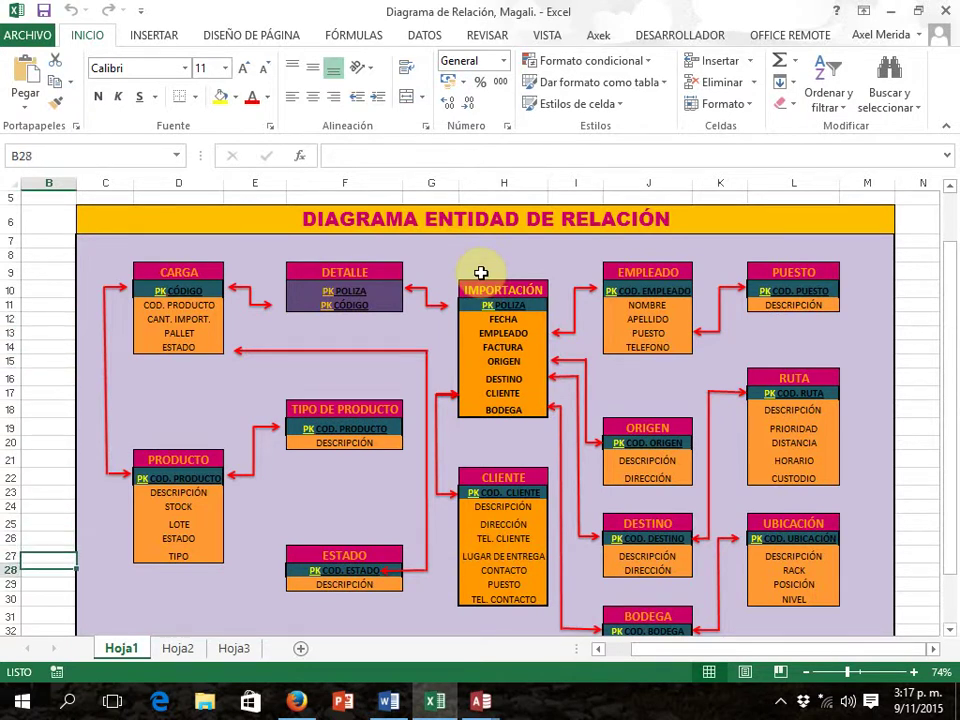
key("Down")
key("Down")
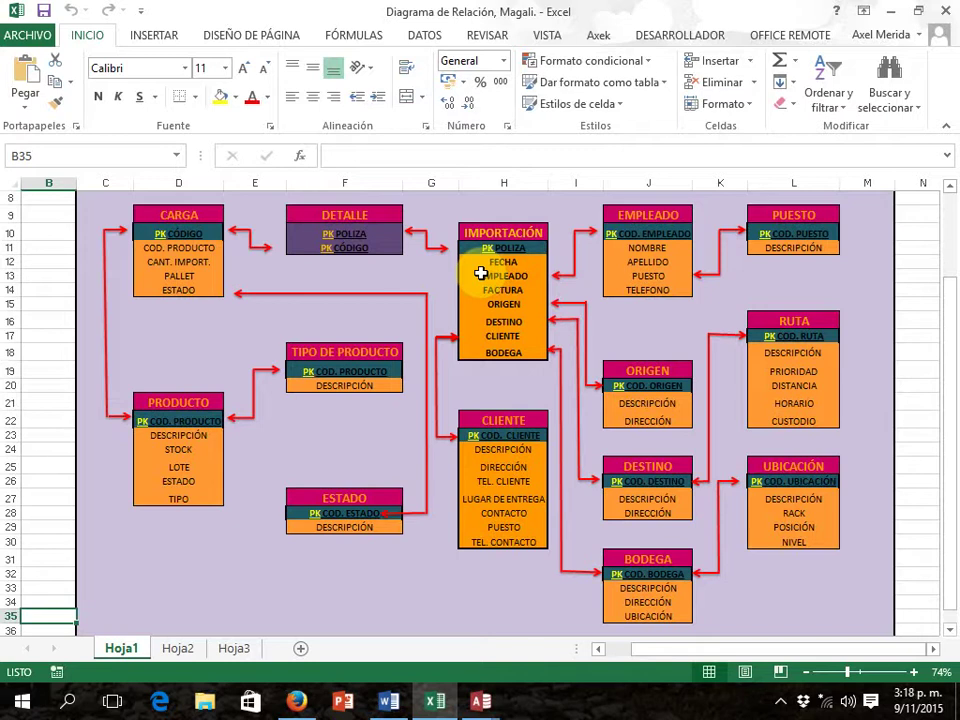
Back in Access, create a new table in design view with a codbodega short-text field of size 10
key("alt+Tab")
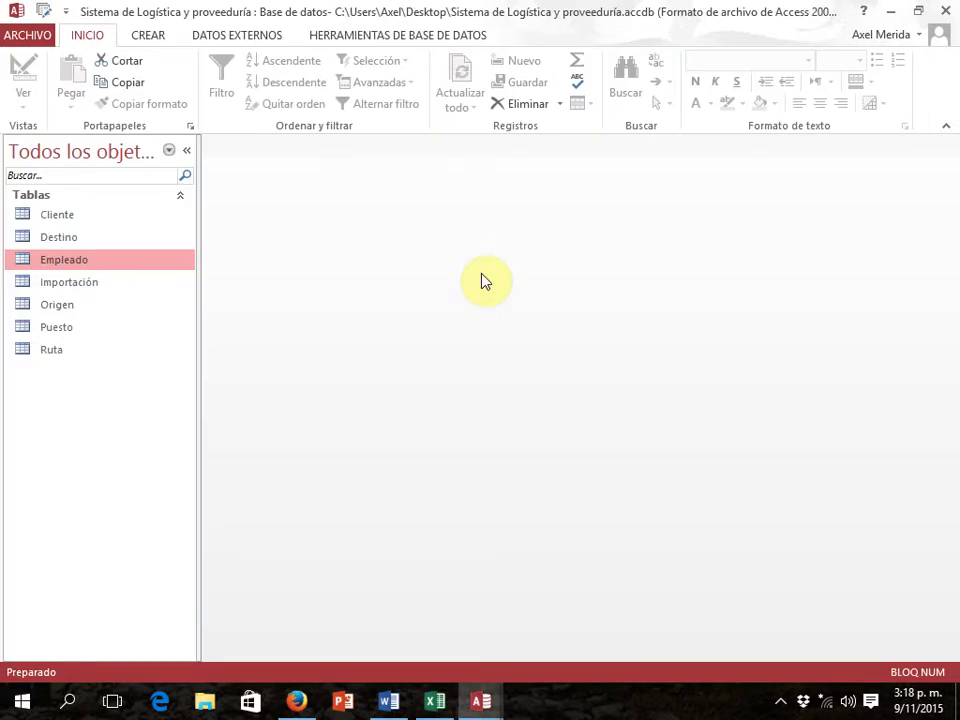
left_click(147, 36)
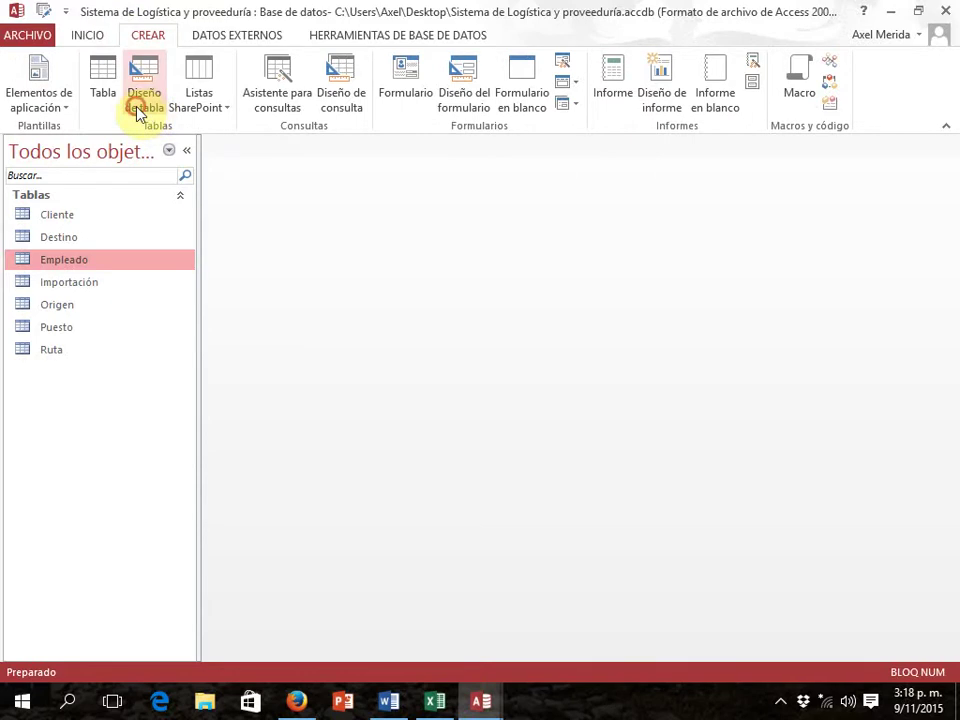
left_click(140, 110)
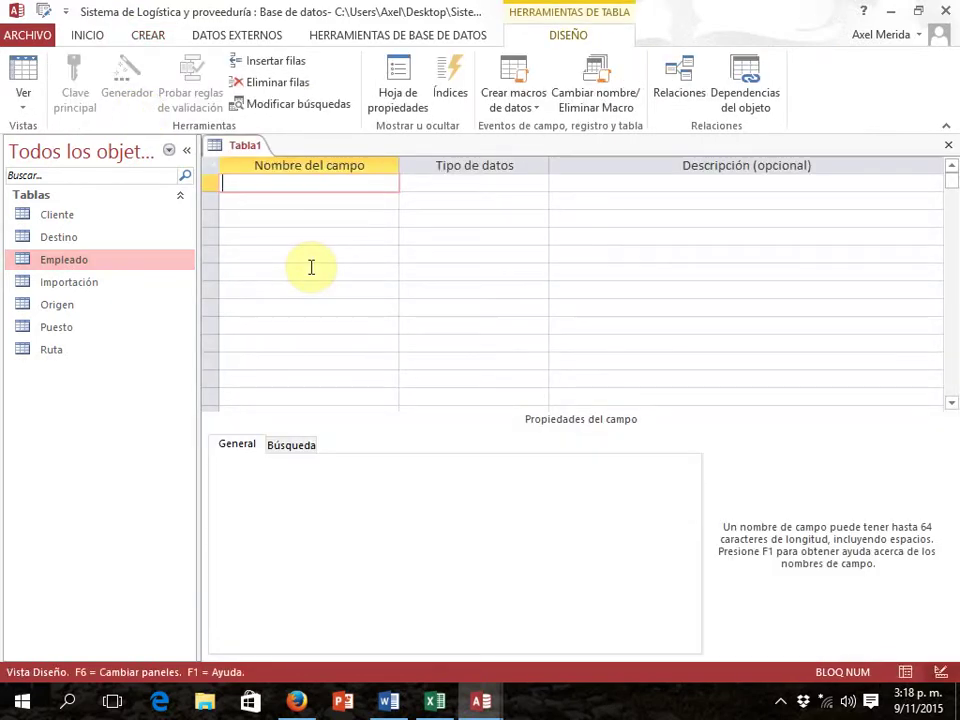
key("alt+Tab")
key("alt+Tab")
type("codbodega")
key("Tab")
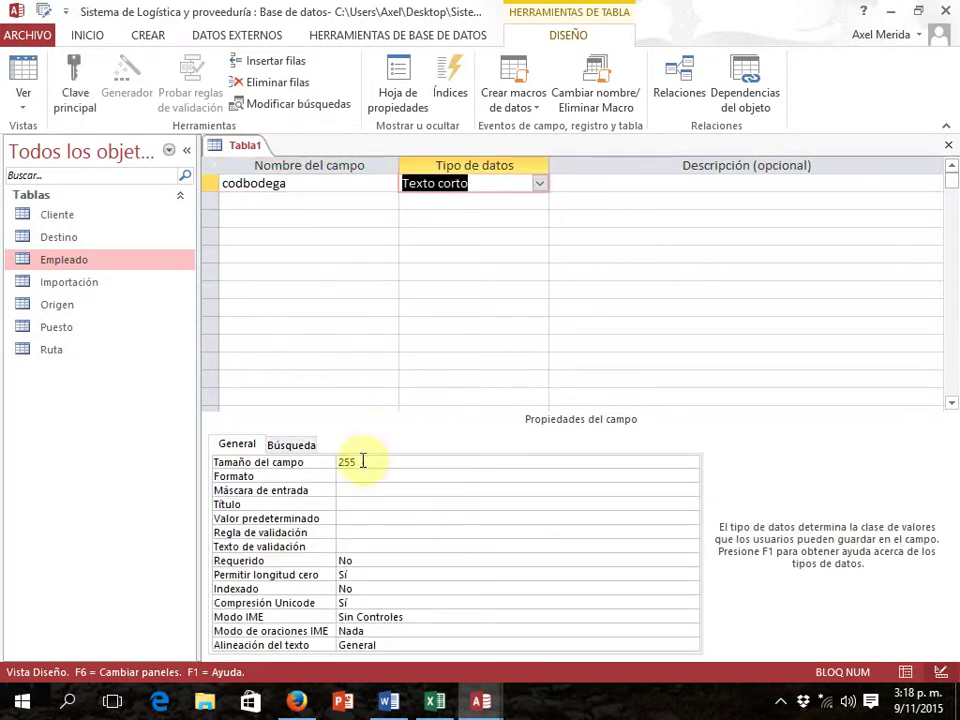
left_click(349, 463)
left_click(281, 462)
type("1")
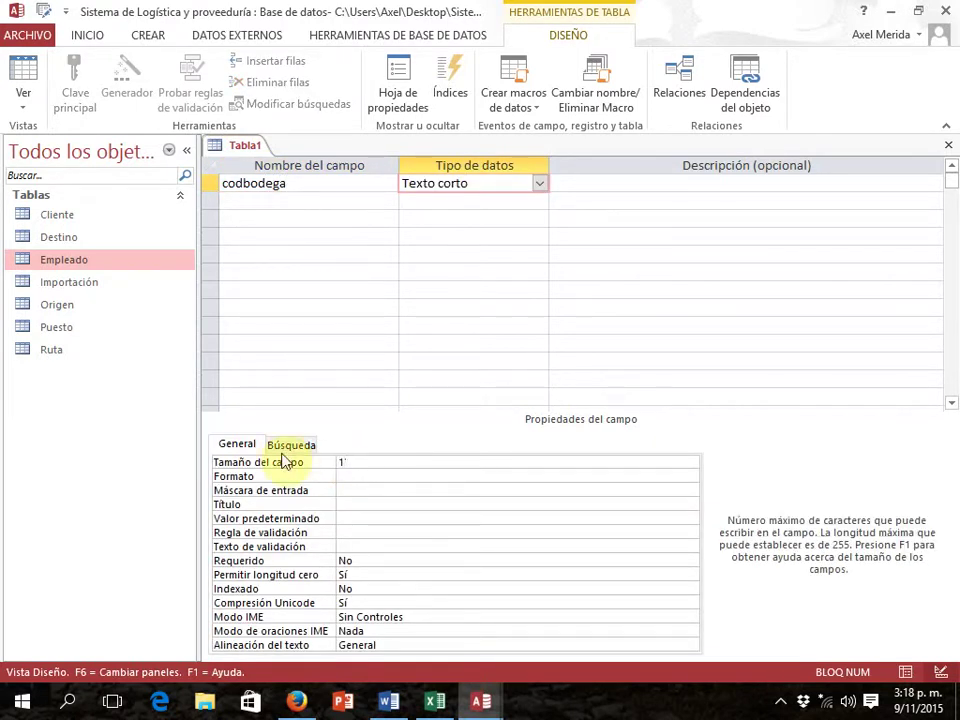
type("0")
Add a descripcion short-text field of size 50 below codbodega, checking the BODEGA entity in the Excel diagram
left_click(268, 197)
key("alt+Tab")
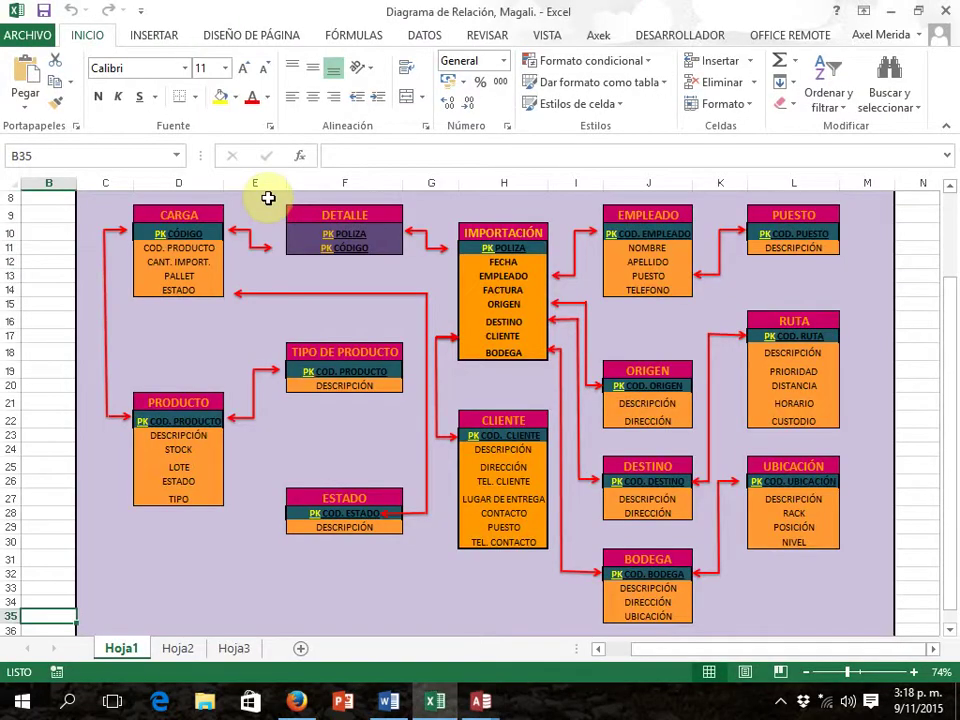
key("alt+Tab")
type("descripcion")
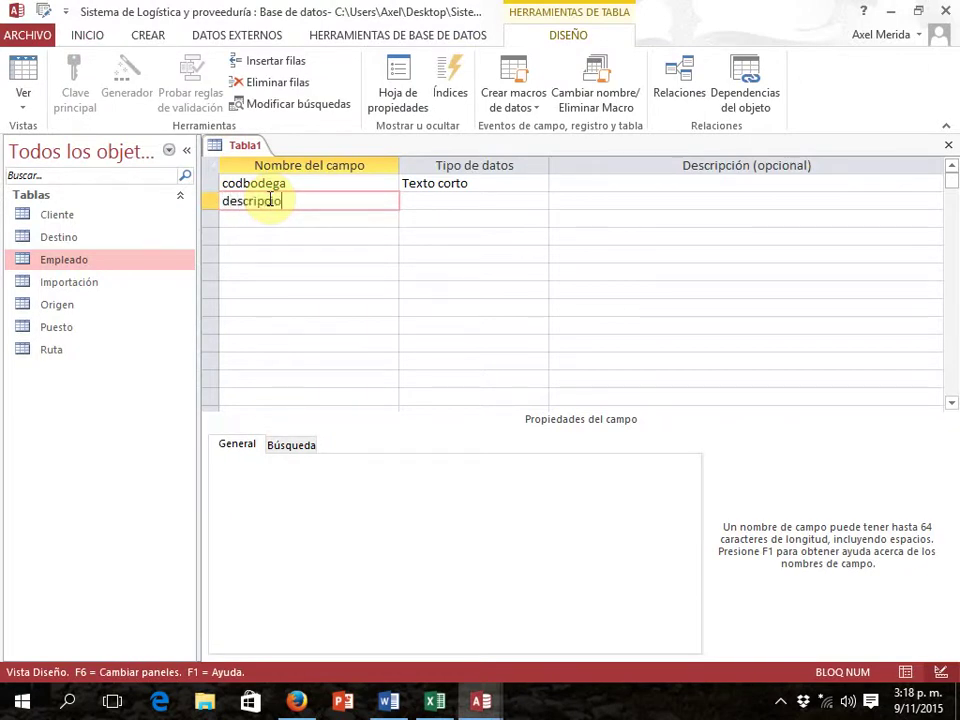
key("Tab")
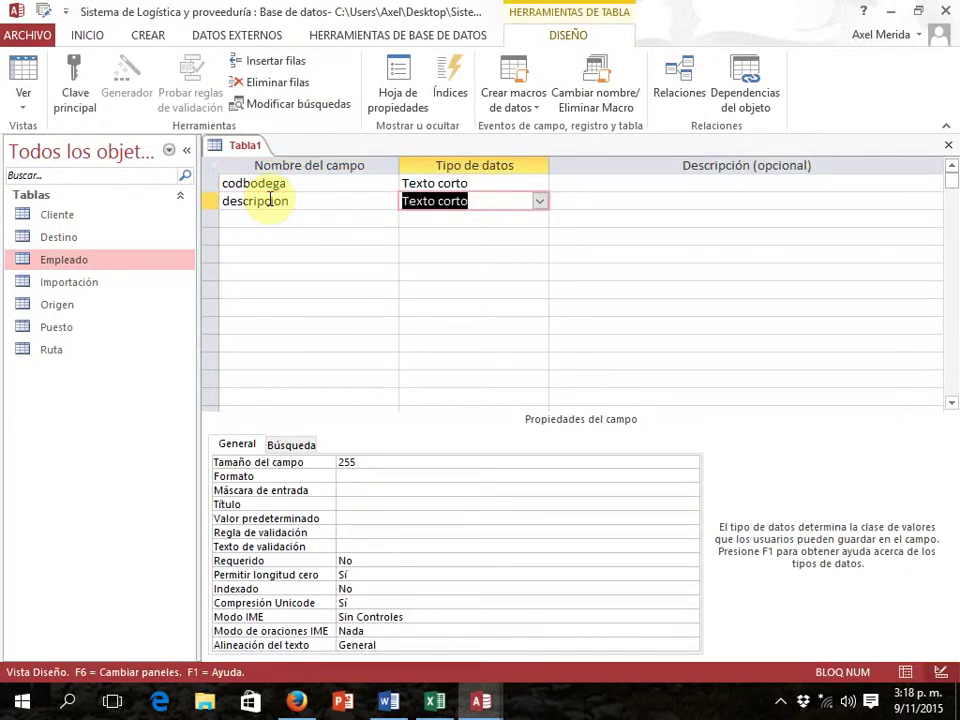
left_click(380, 461)
key("BackSpace")
key("BackSpace")
key("BackSpace")
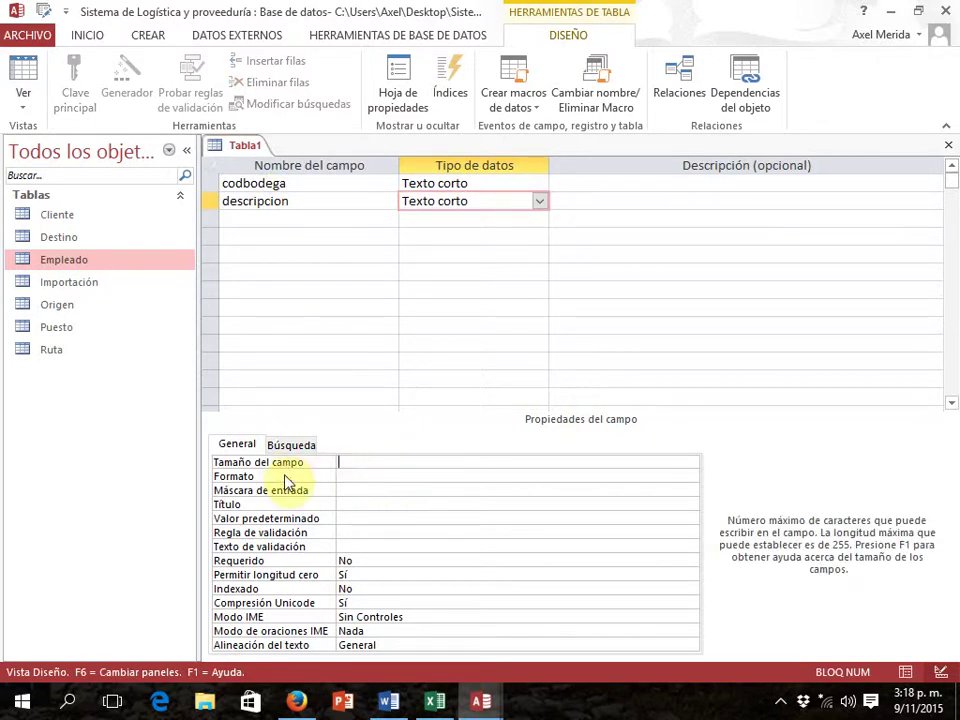
type("50")
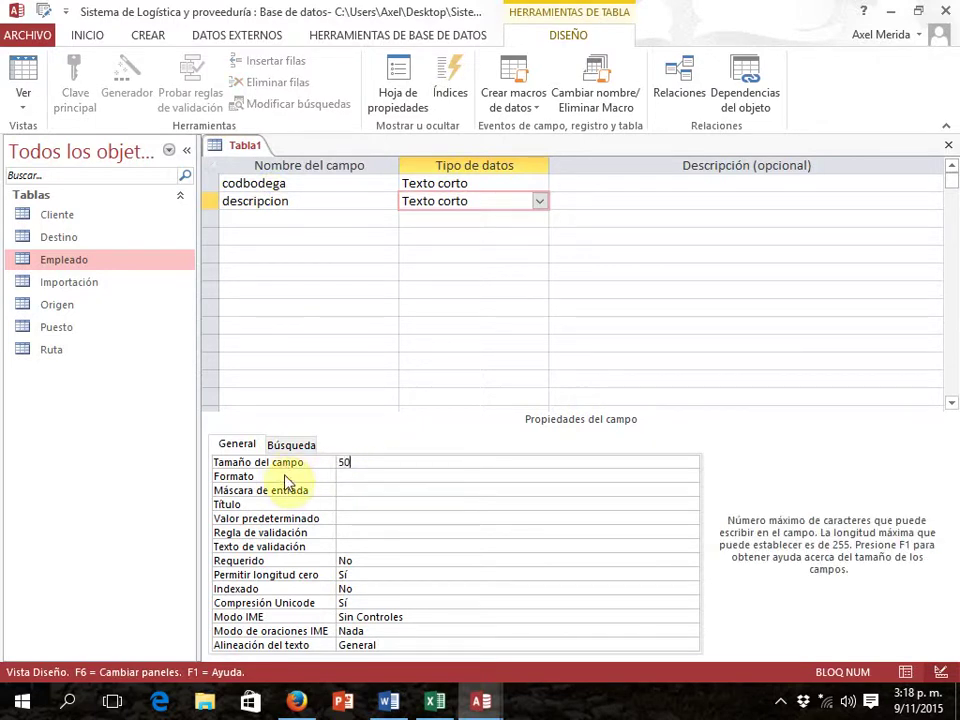
Add a direccion short-text field of size 50 below descripcion, following the BODEGA entity in the Excel diagram
left_click(237, 222)
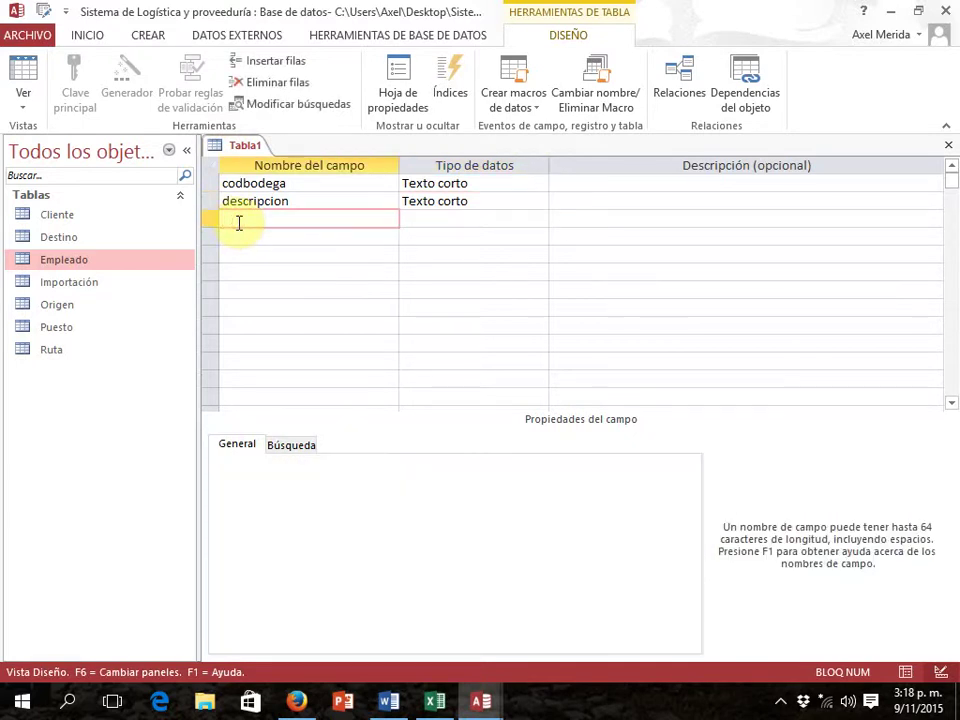
key("alt+Tab")
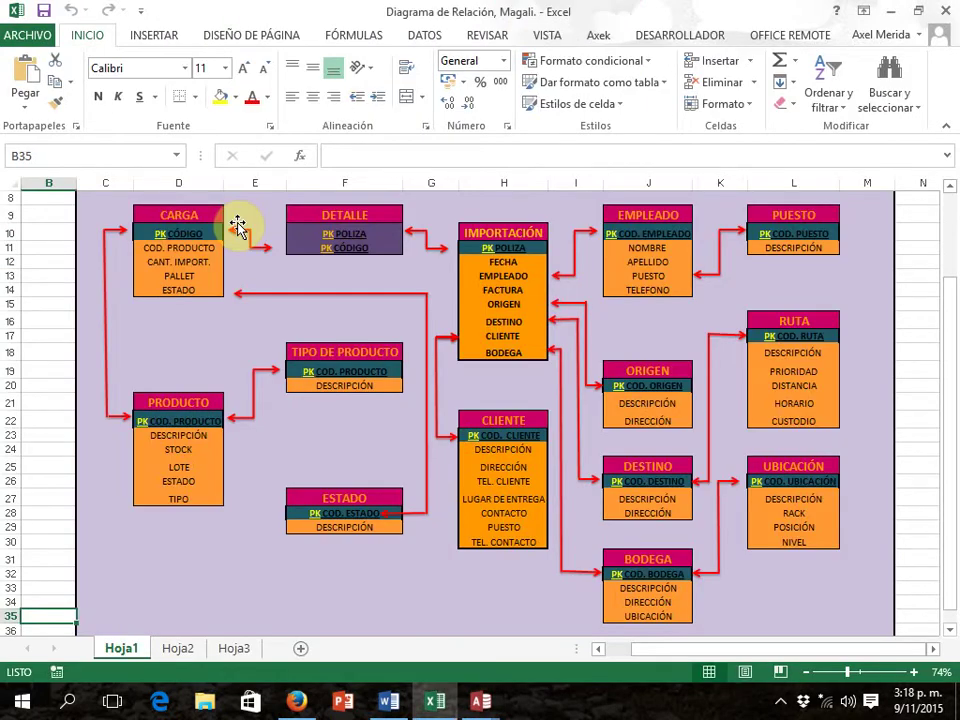
key("alt+Tab")
type("direccion")
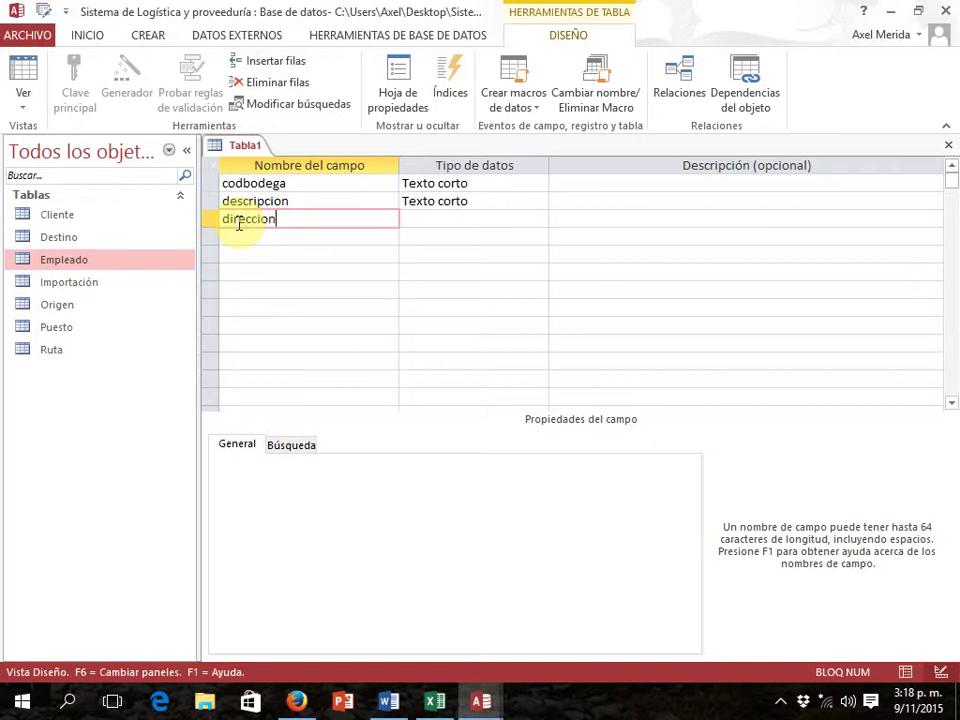
key("Tab")
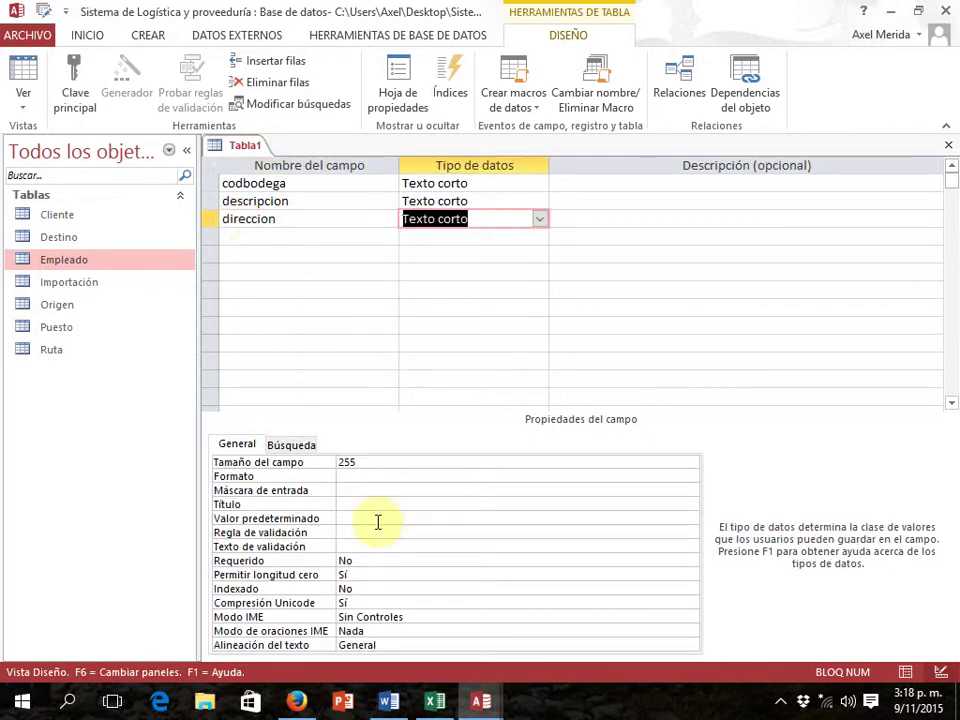
double_click(358, 459)
type("50")
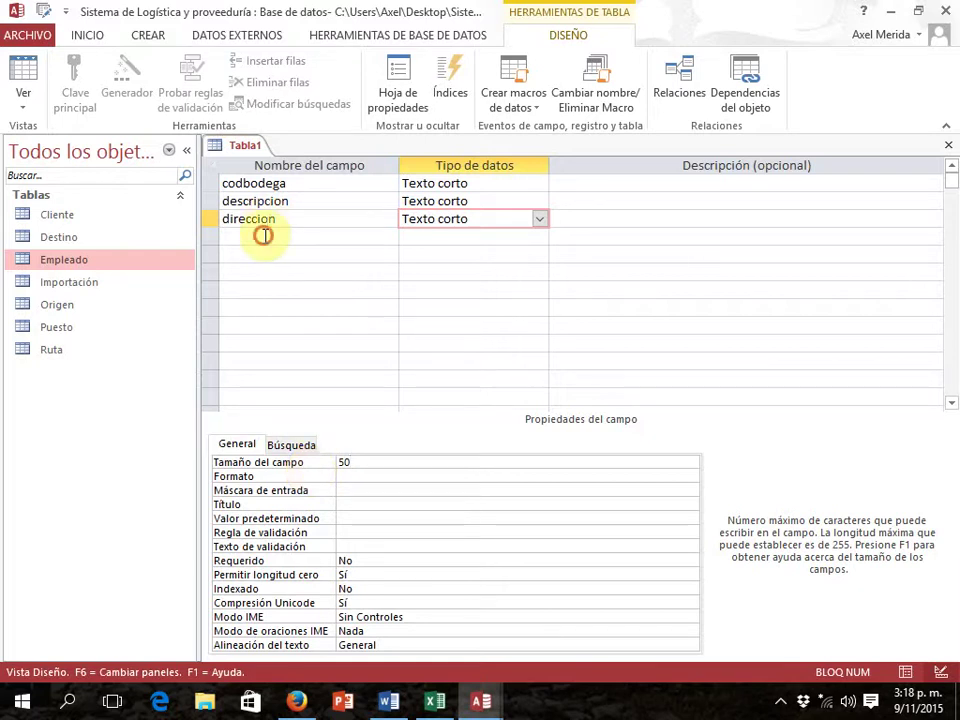
Add a ubicacion short-text field of size 10 below direccion, following the BODEGA entity in the Excel diagram
left_click(265, 236)
key("alt+Tab")
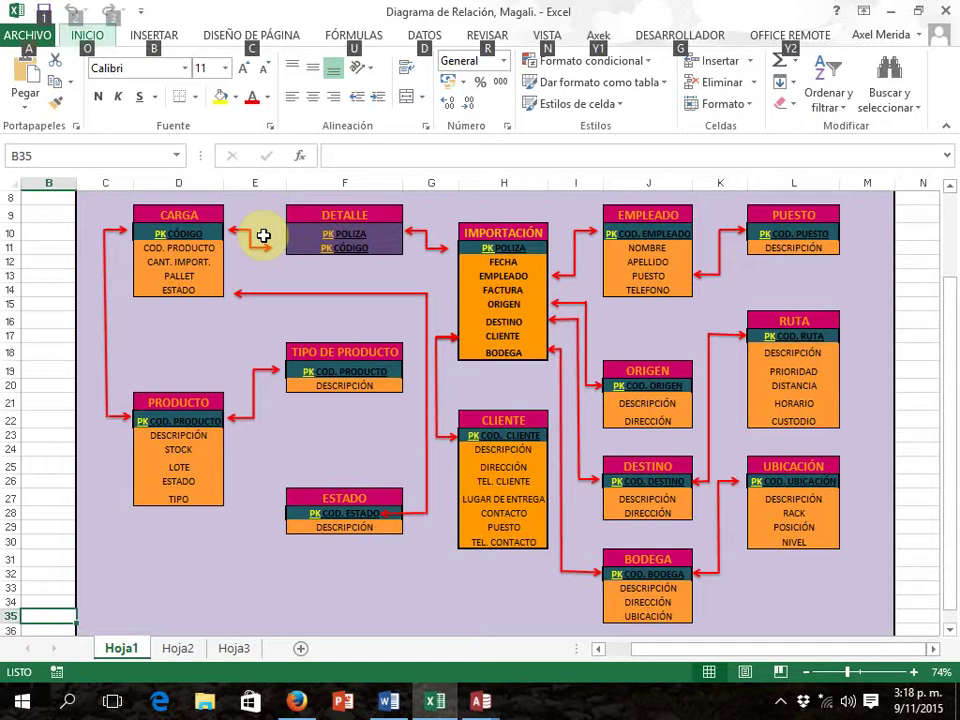
key("alt+Tab")
type("ubicacion")
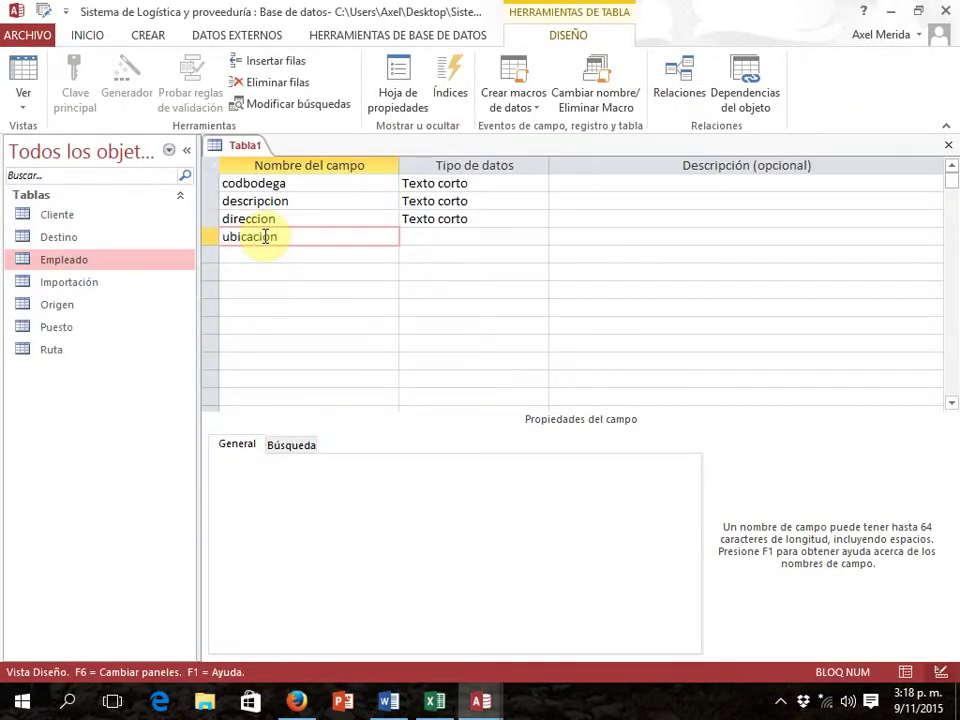
key("Tab")
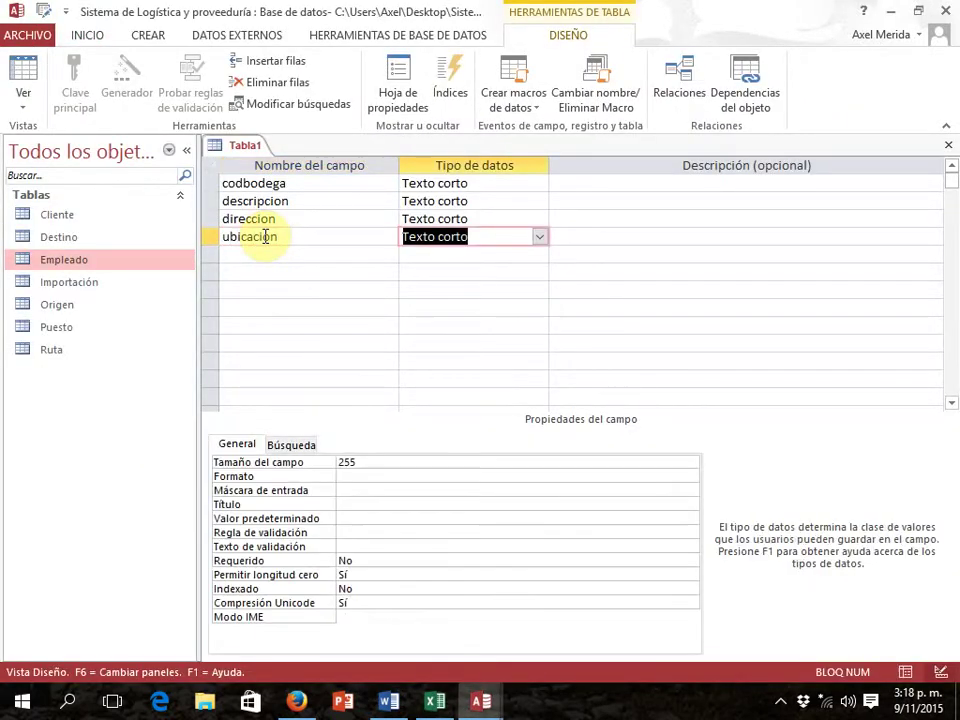
double_click(352, 462)
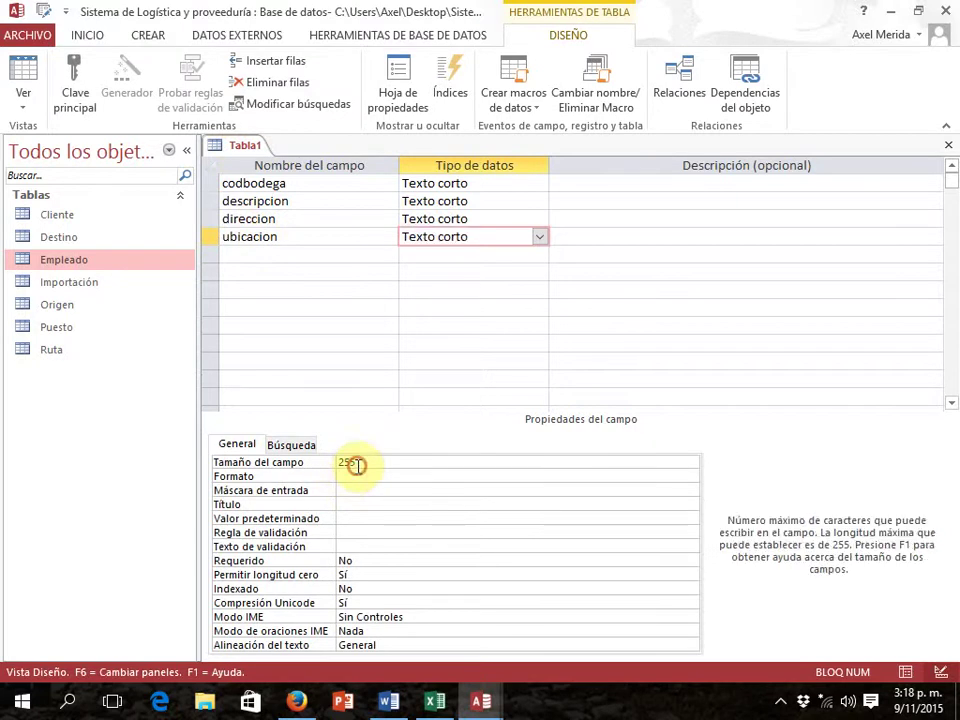
type("10")
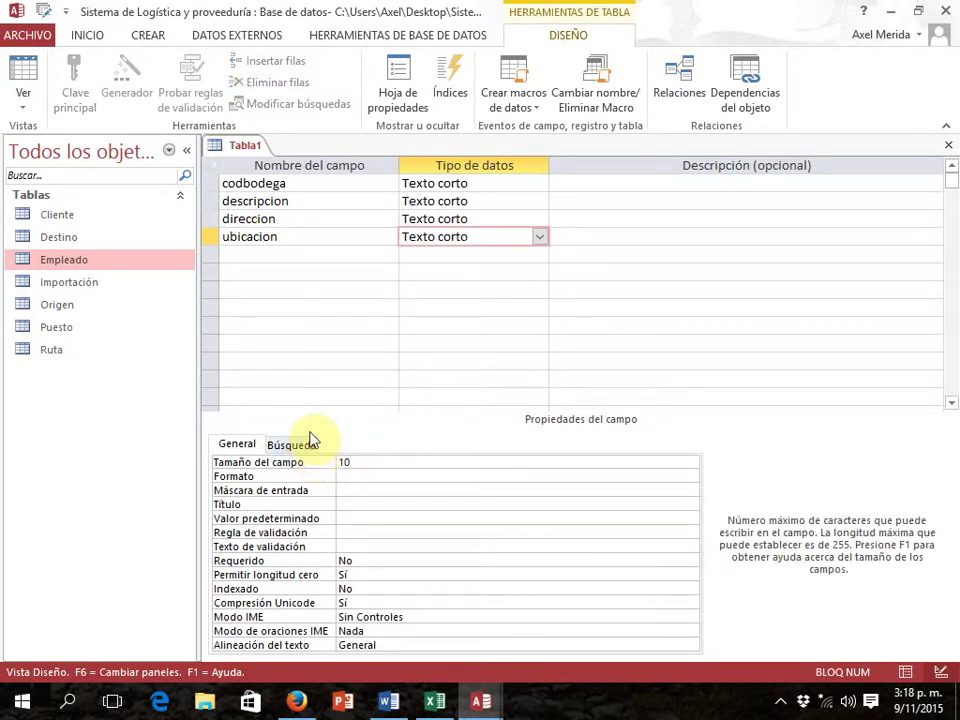
Set codbodega as the primary key and close the table, saving it as Bodega
left_click(209, 188)
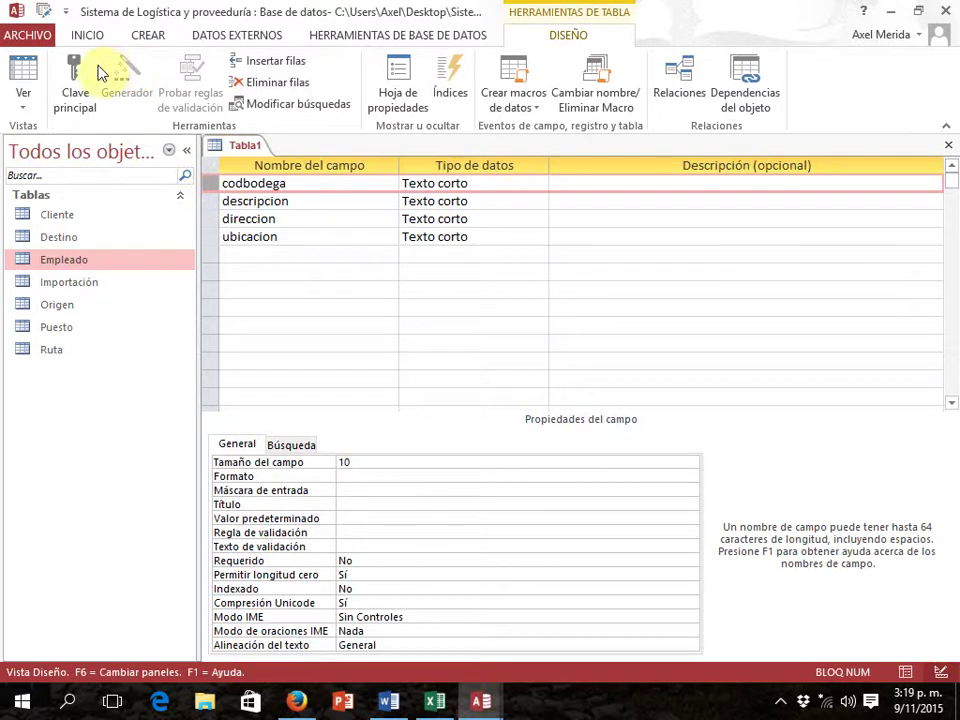
left_click(82, 89)
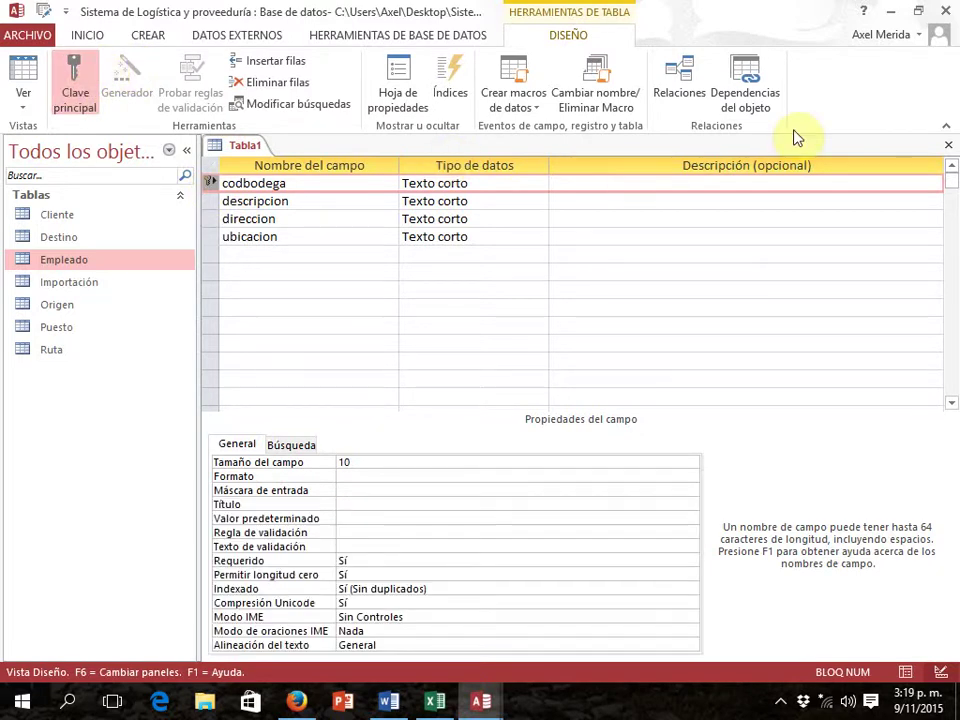
left_click(948, 146)
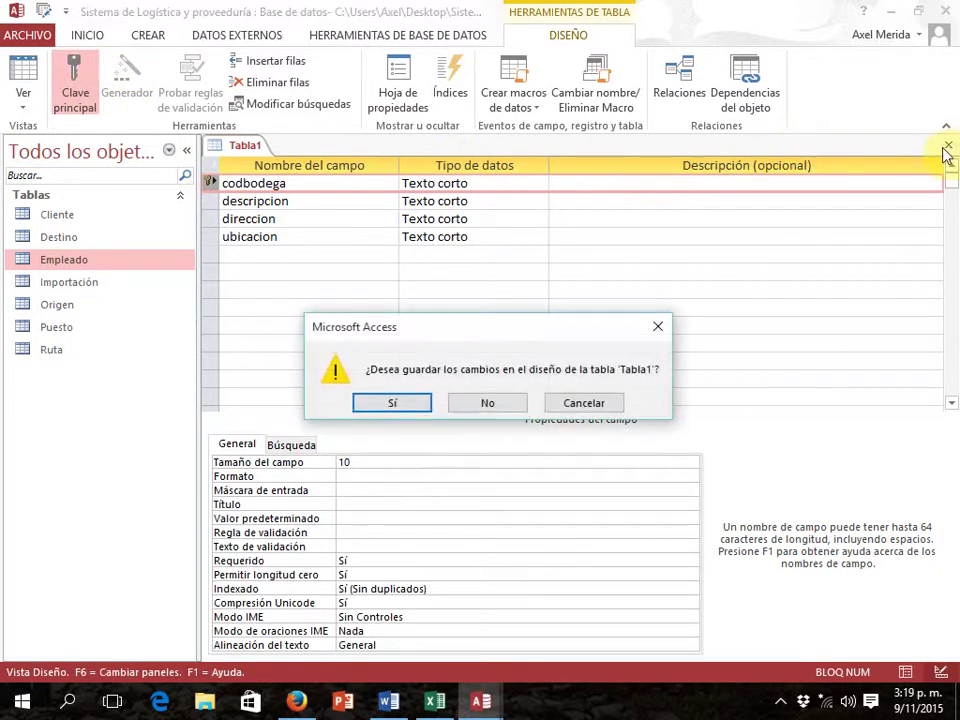
left_click(373, 402)
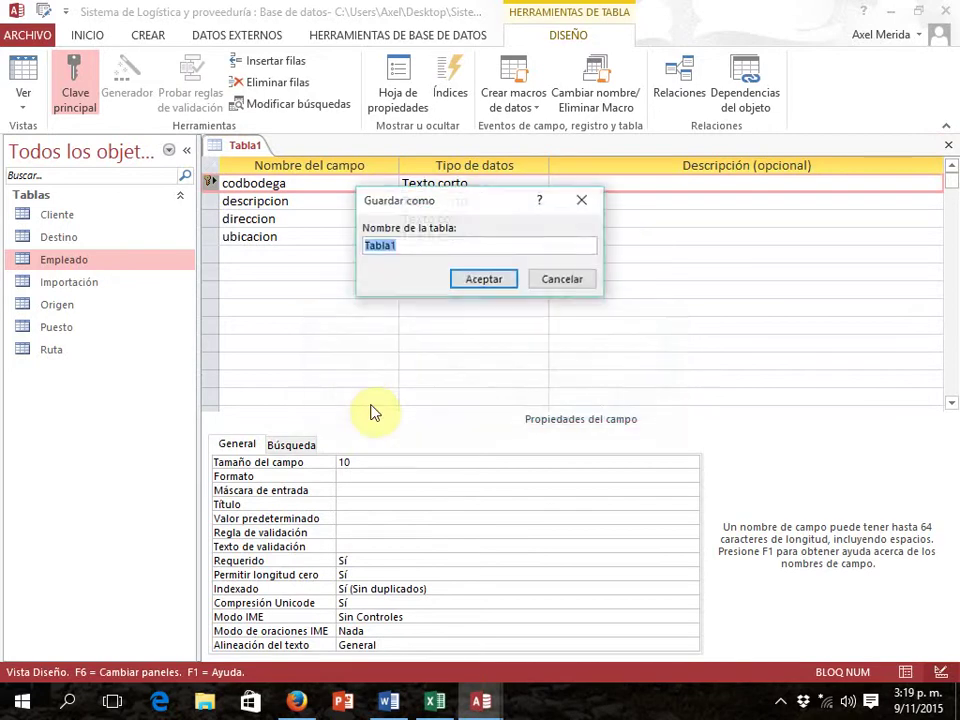
type("Bodega")
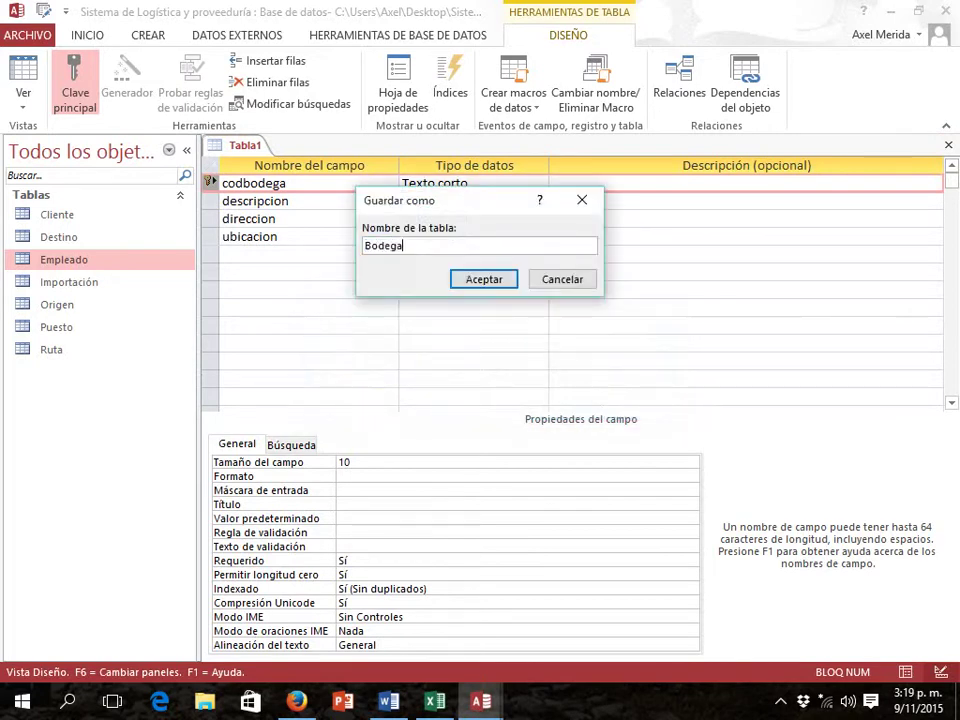
left_click(486, 281)
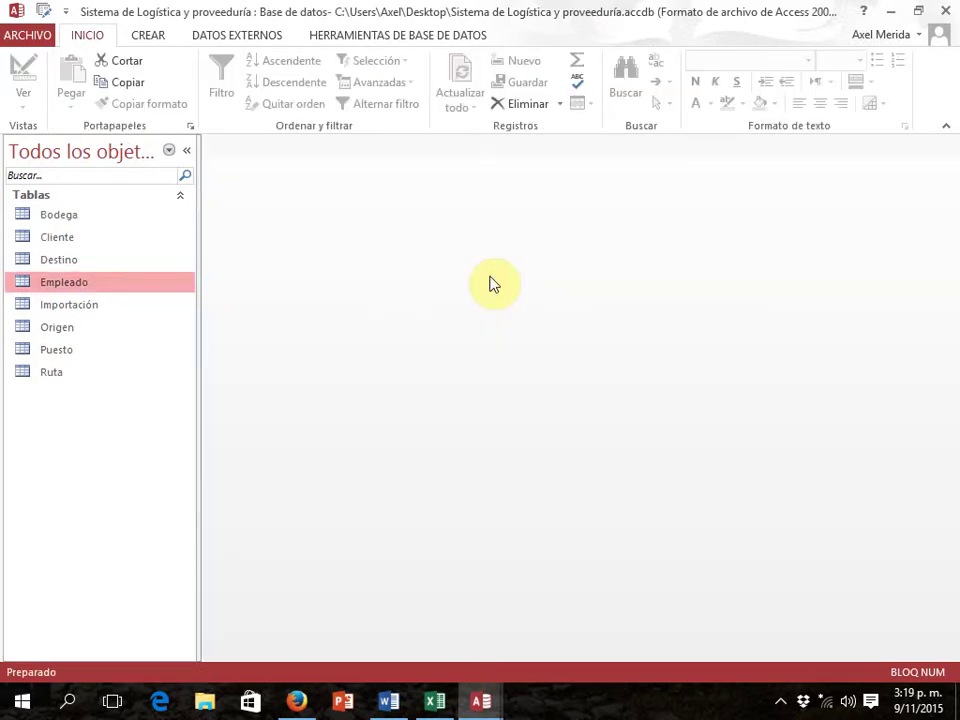
Check the UBICACIÓN entity in the Excel diagram and create a new Access table in design view with a codubicacion short-text field of size 10
key("alt+Tab")
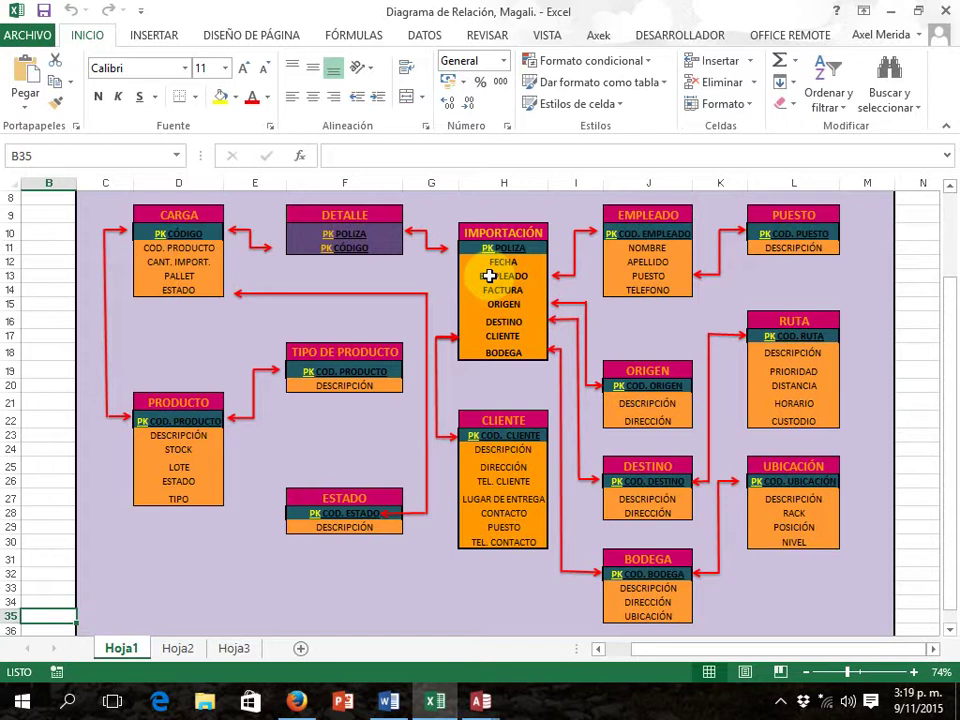
key("alt")
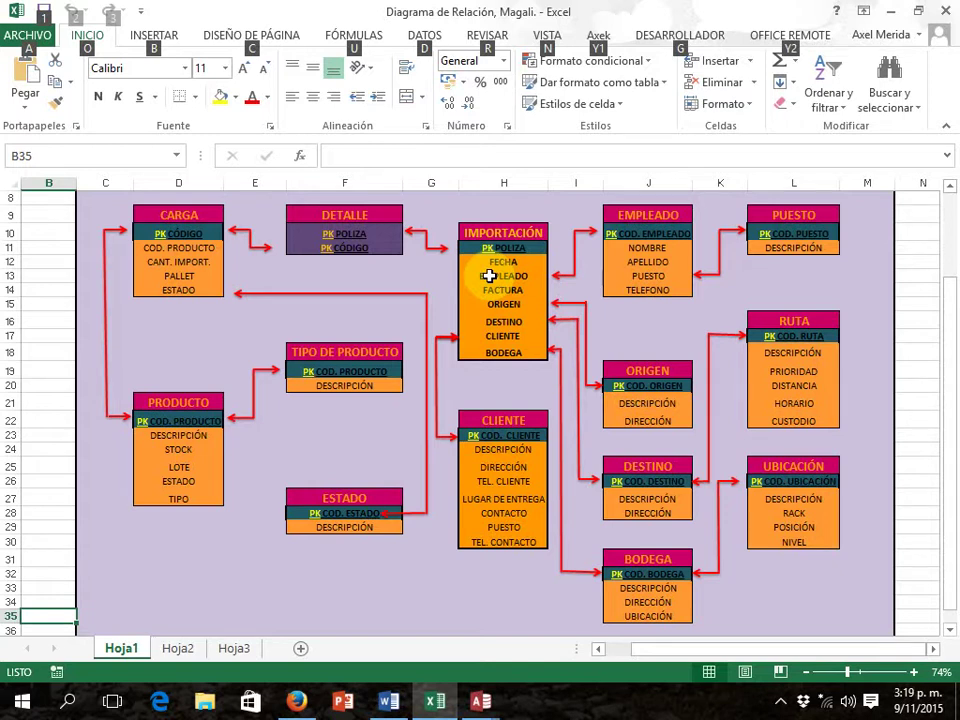
key("alt+Tab")
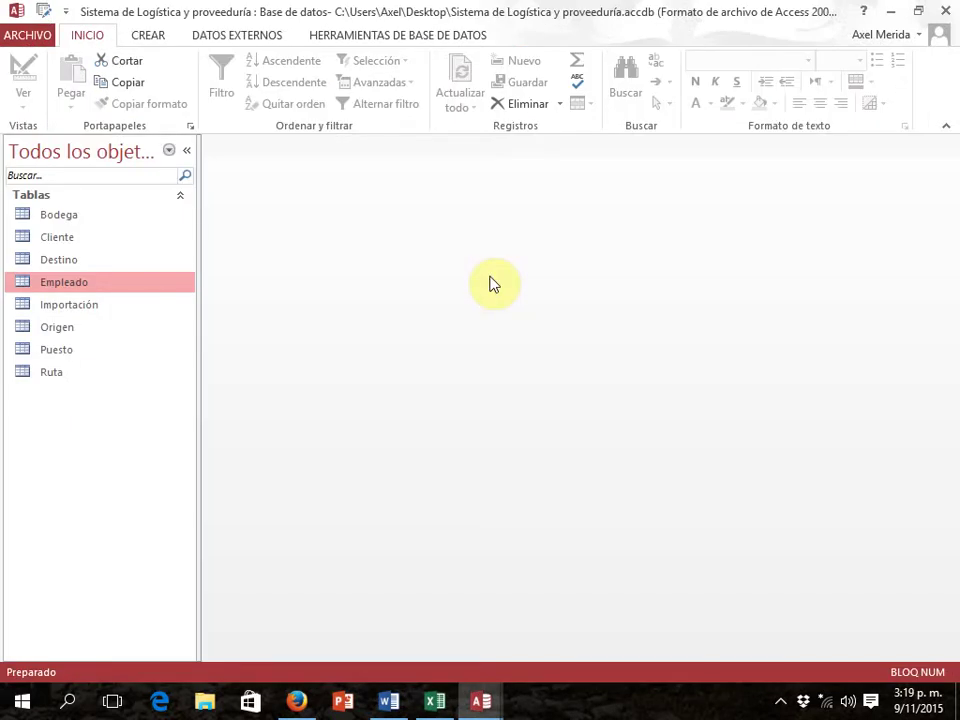
left_click(143, 36)
left_click(150, 99)
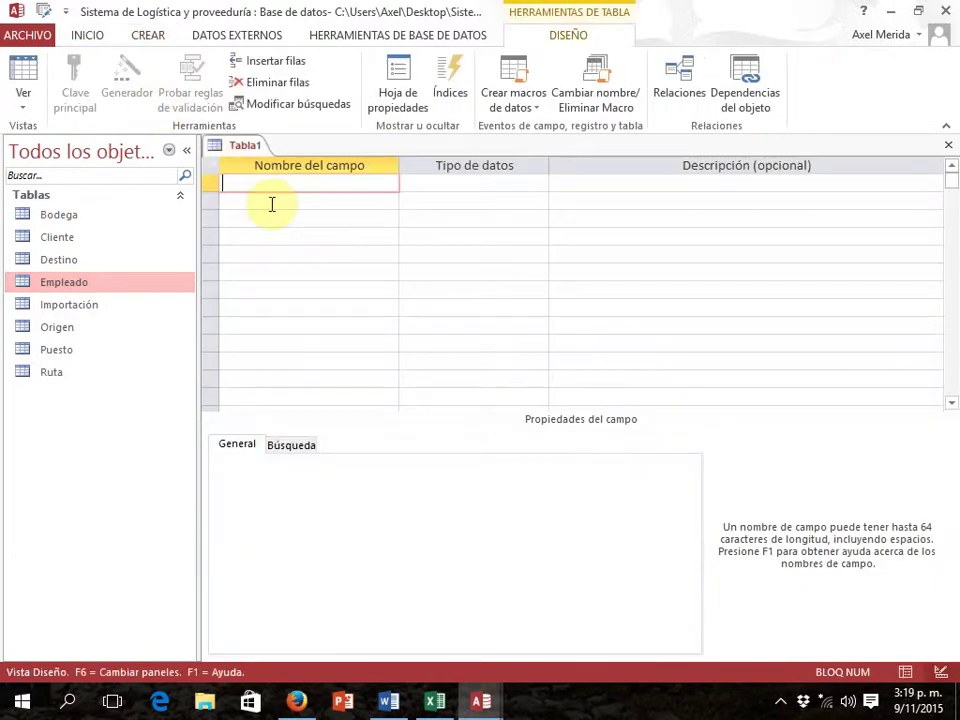
key("alt+Tab")
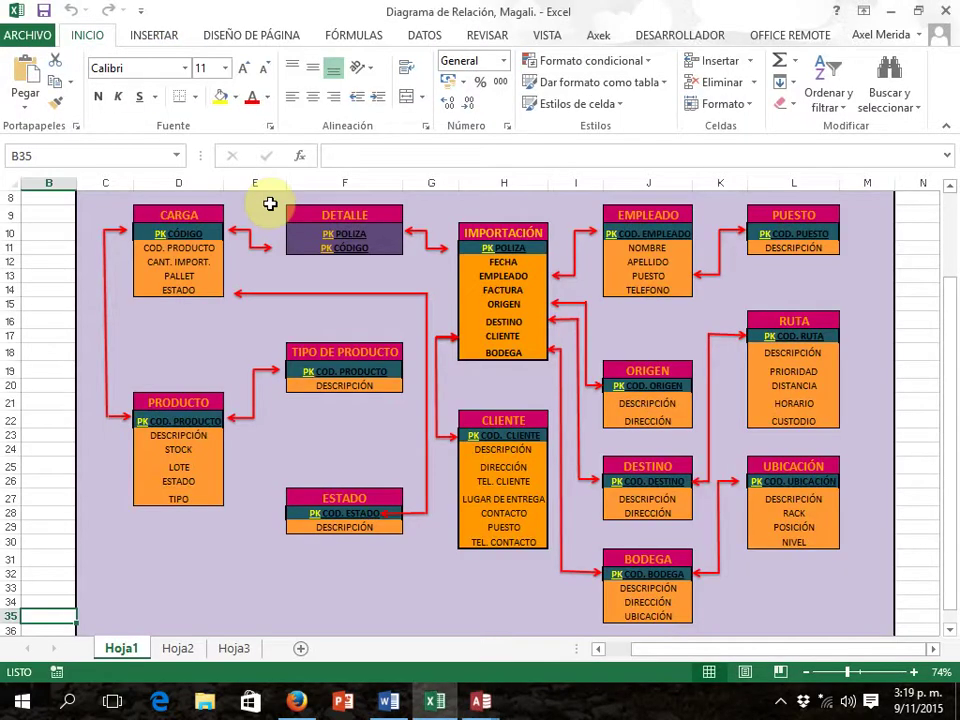
key("alt+Tab")
type("cod")
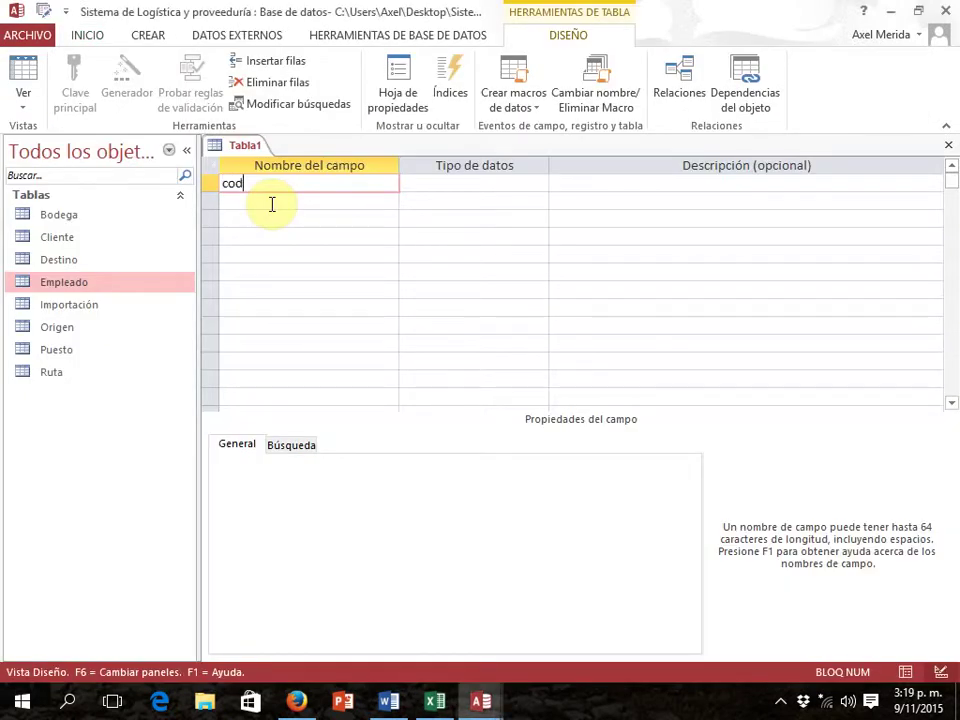
type("ubicacion")
key("Tab")
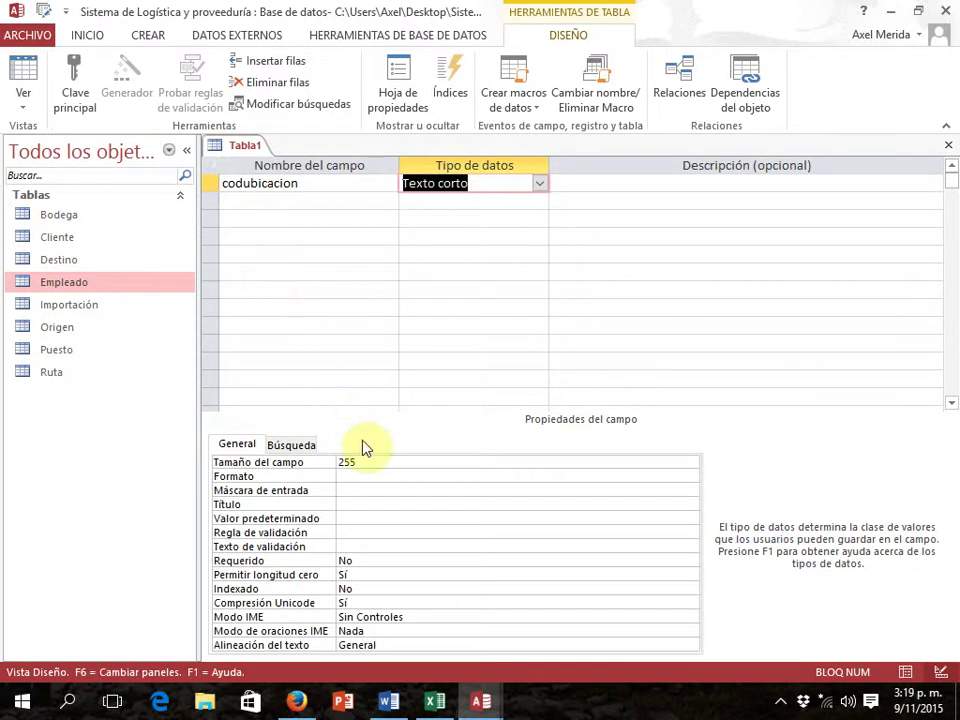
left_click(306, 461)
type("10")
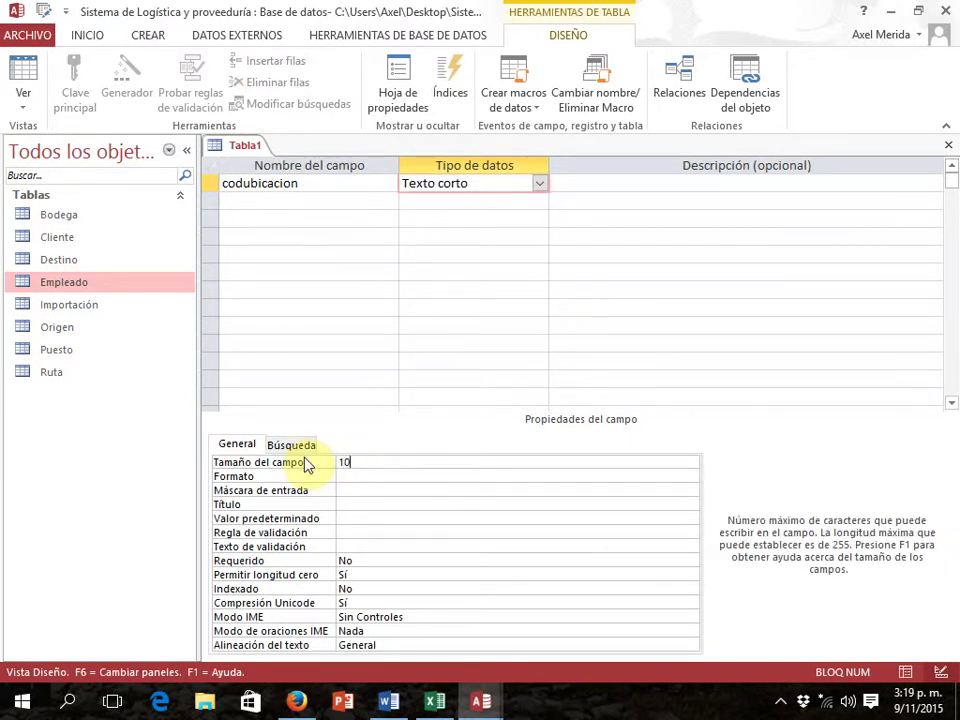
Add a descripcion short-text field of size 50 below codubicacion, checking the UBICACIÓN entity in the Excel diagram
left_click(302, 204)
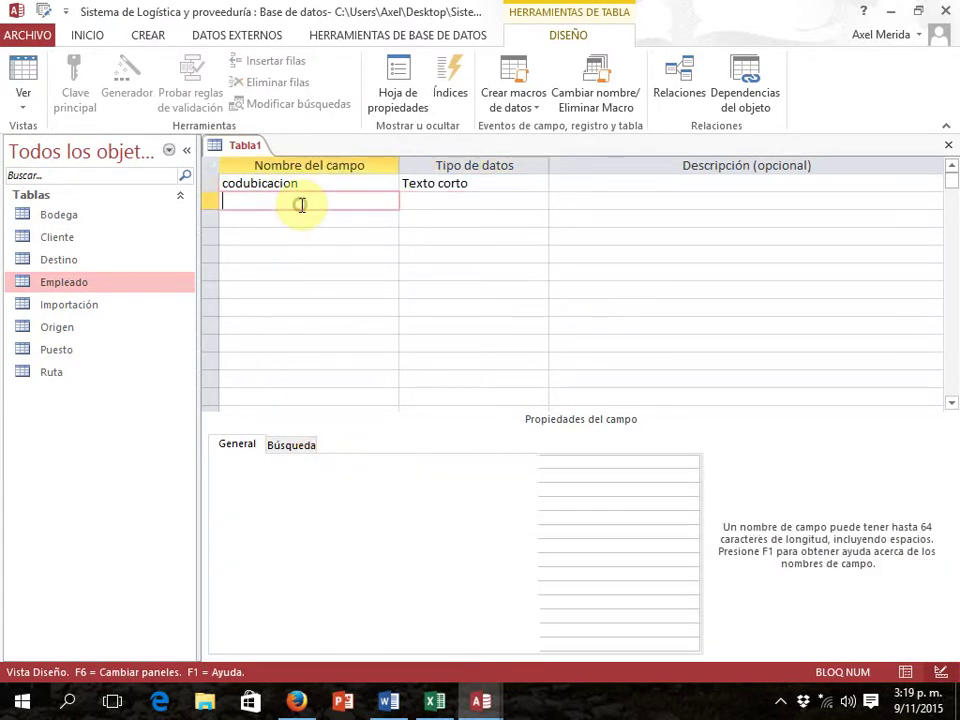
key("alt+Tab")
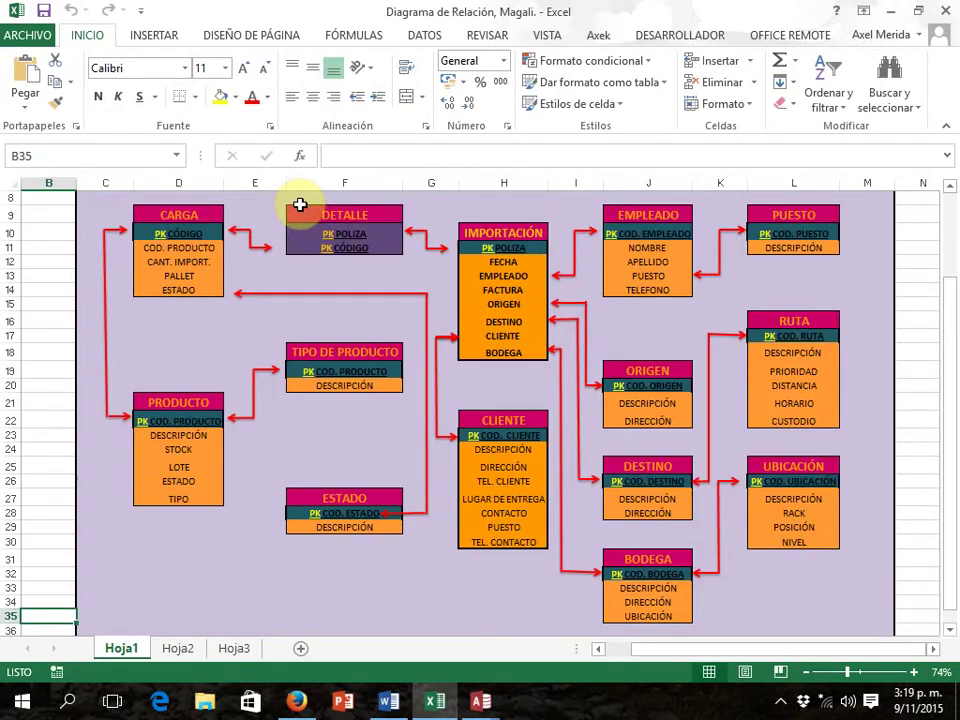
key("alt+Tab")
type("d")
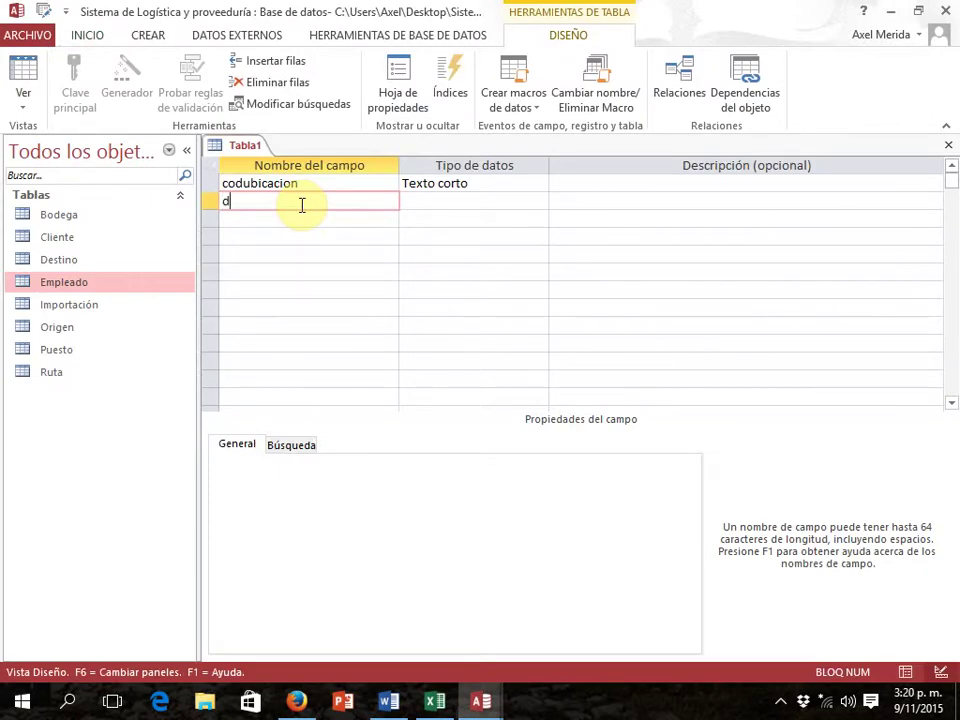
type("escripcion")
key("Tab")
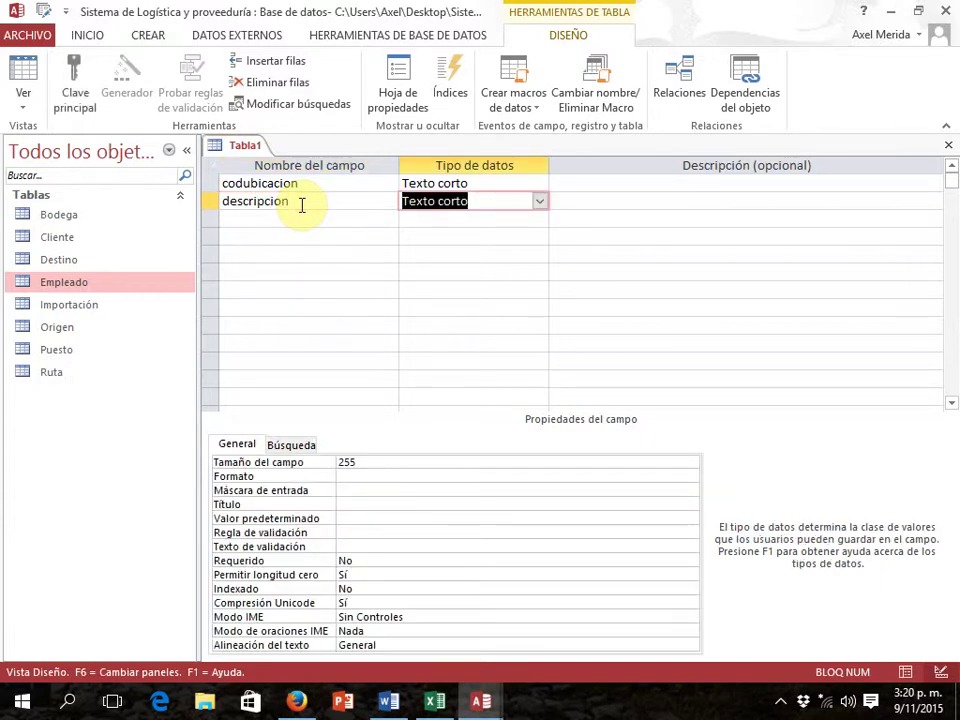
double_click(352, 462)
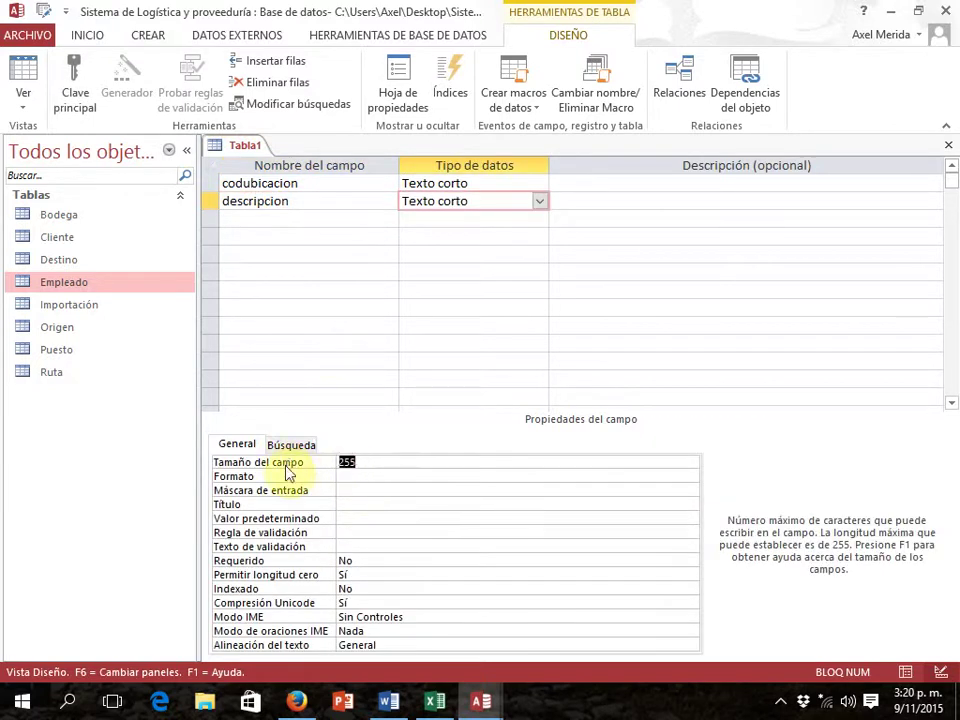
type("50")
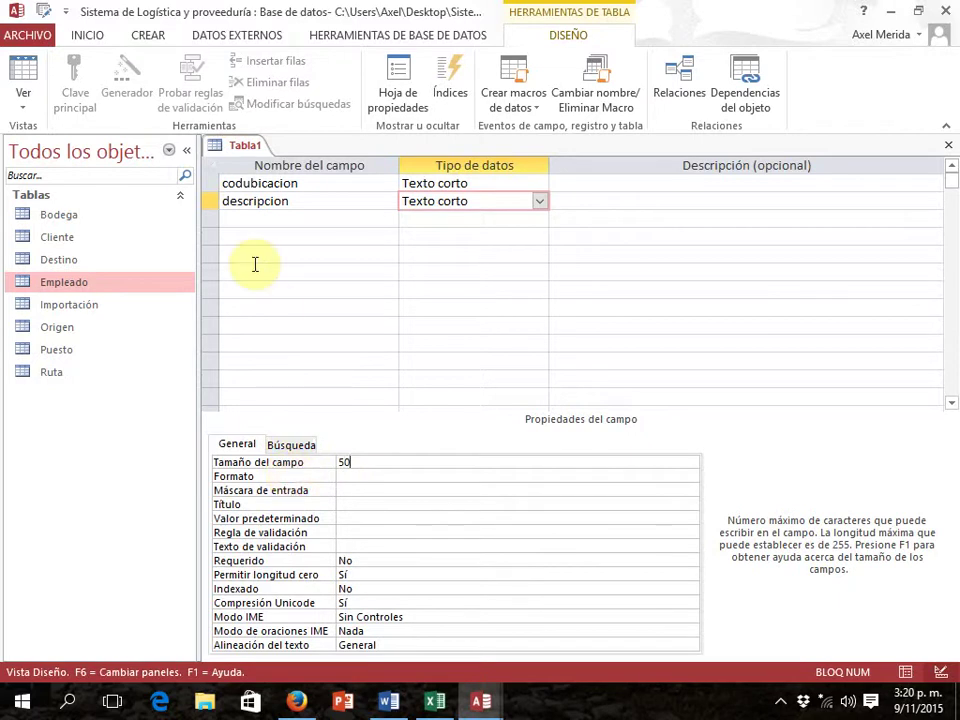
Add a rack short-text field of size 3 below descripcion, following the UBICACIÓN entity in the Excel diagram
left_click(253, 220)
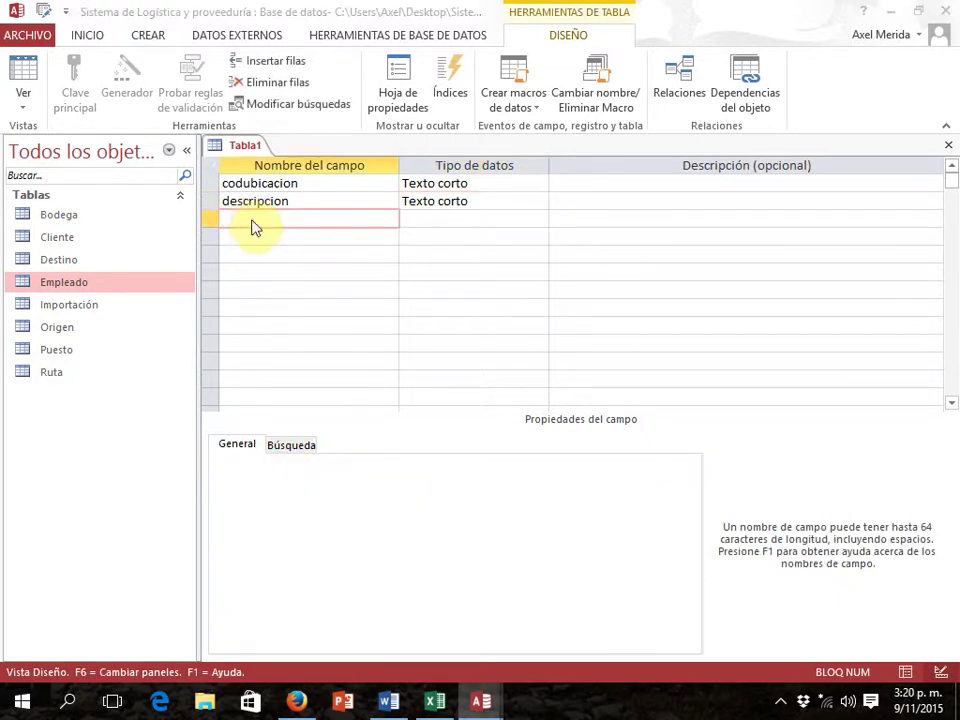
key("alt+Tab")
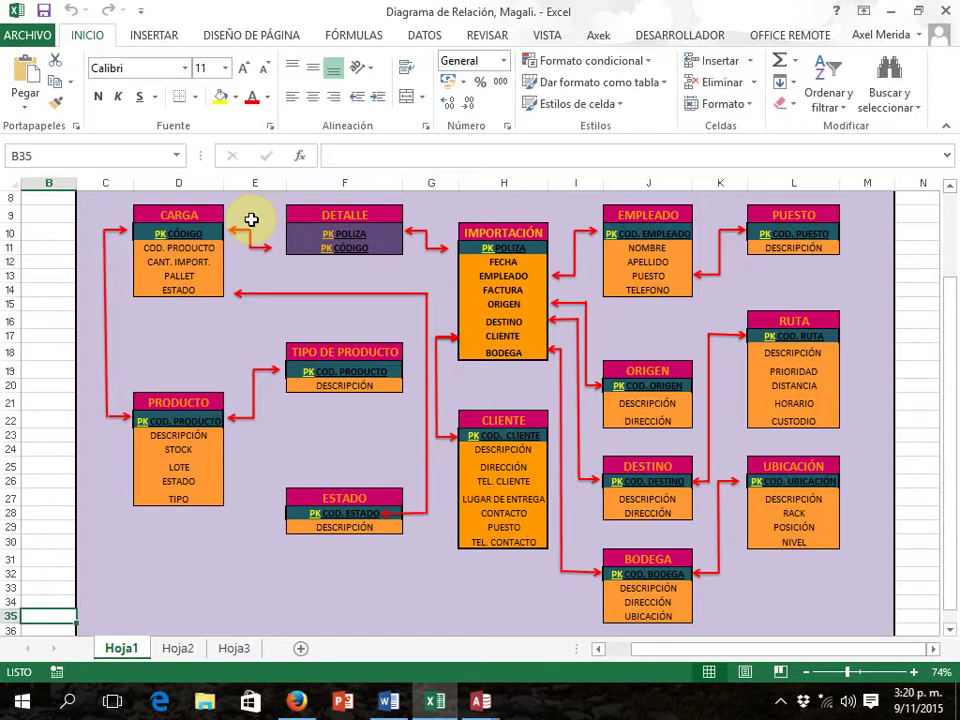
key("alt+Tab")
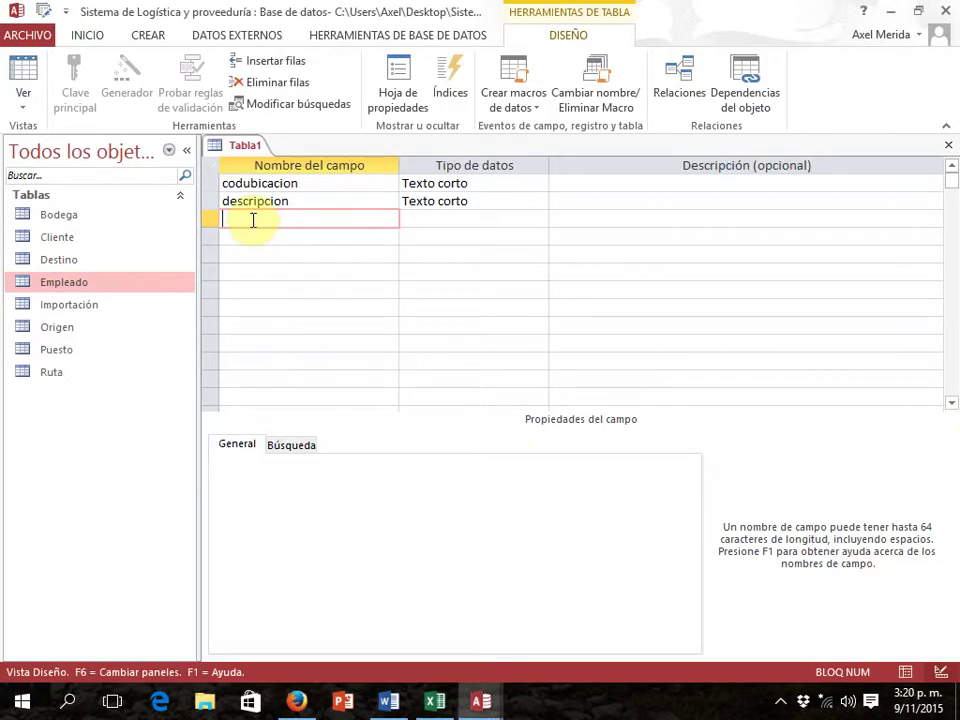
type("rack")
left_click(491, 217)
left_click(362, 462)
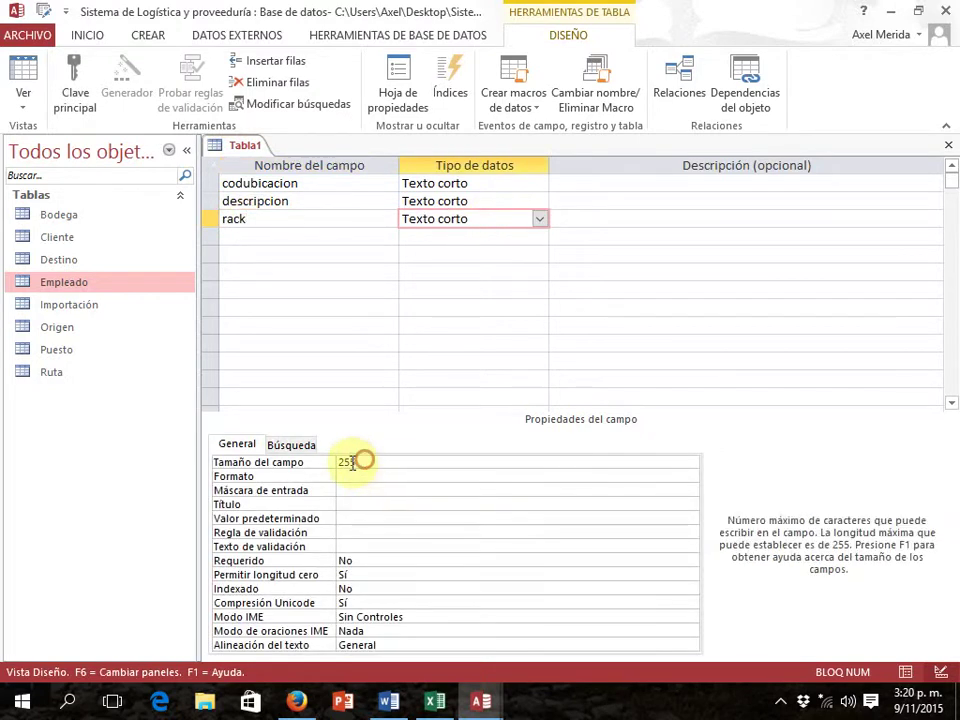
type("3")
key("BackSpace")
key("BackSpace")
key("BackSpace")
key("BackSpace")
type("3")
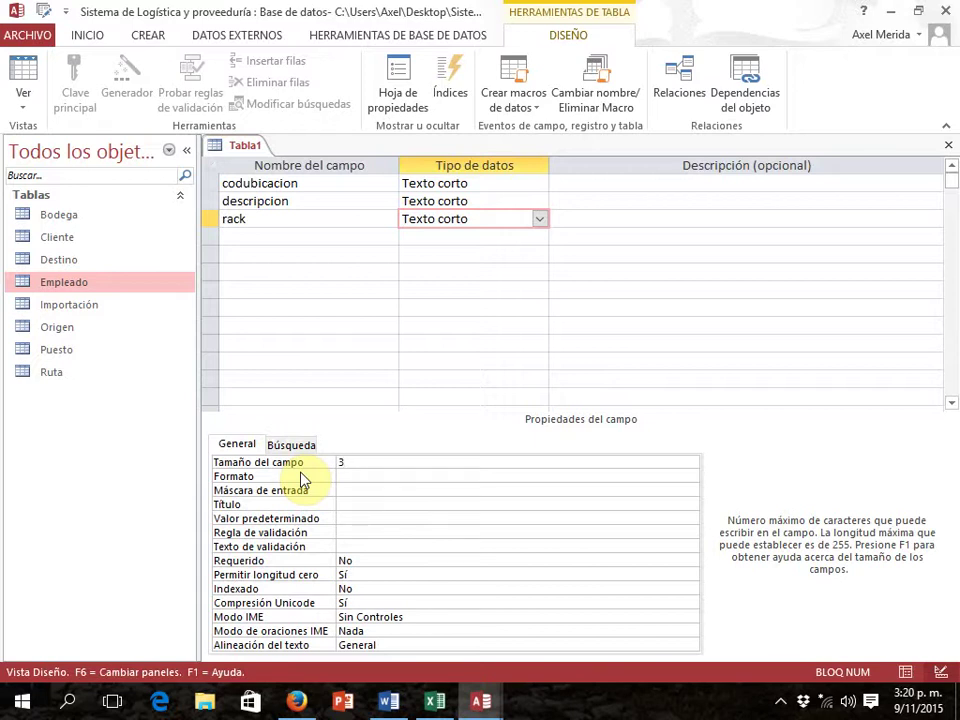
Add a posicion short-text field of size 3 below rack, checking the UBICACIÓN entity in the Excel diagram
key("alt+Tab")
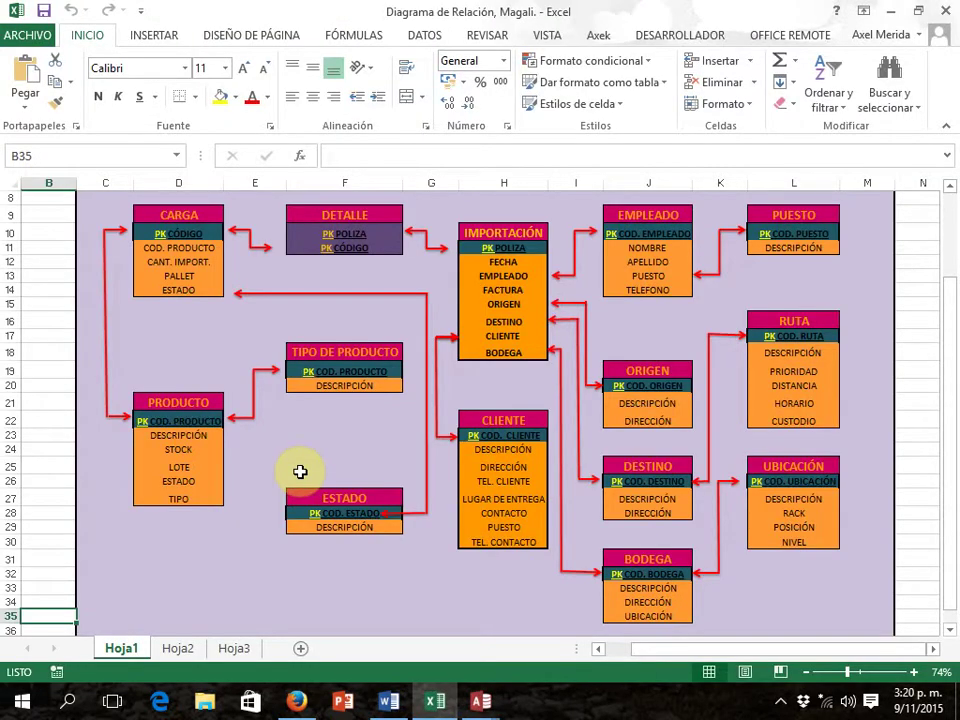
key("alt+Tab")
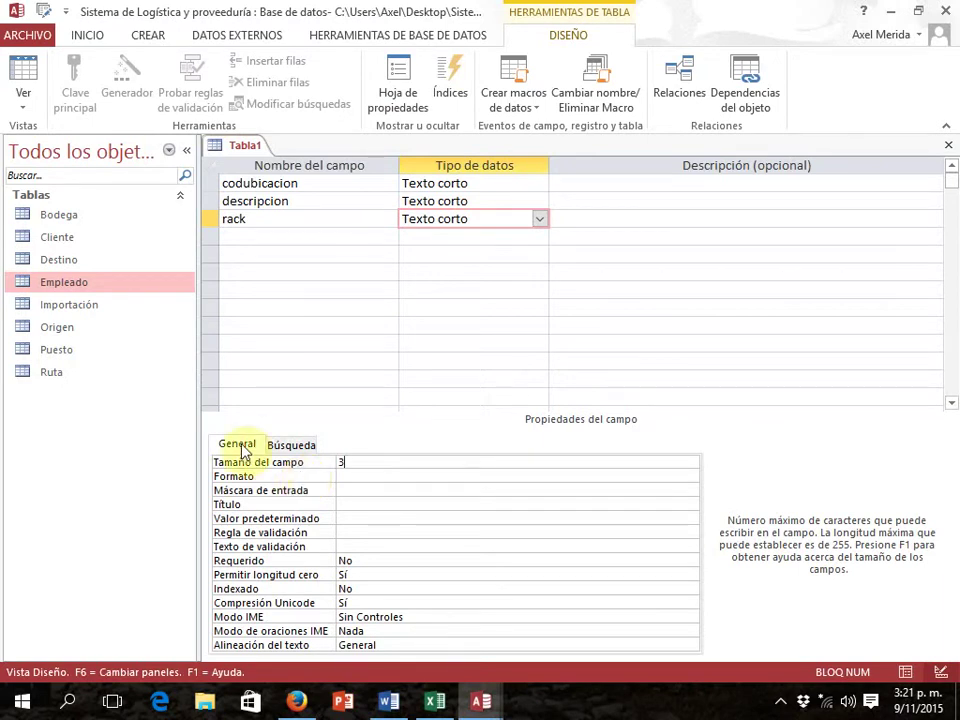
left_click(247, 237)
type("posicion")
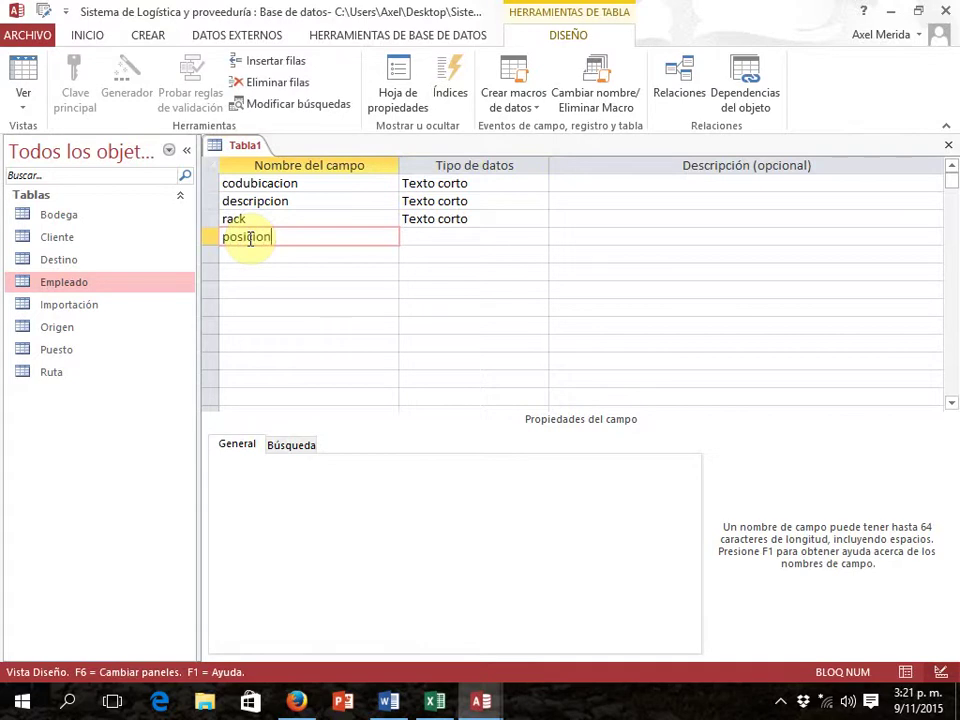
key("Tab")
left_click(358, 460)
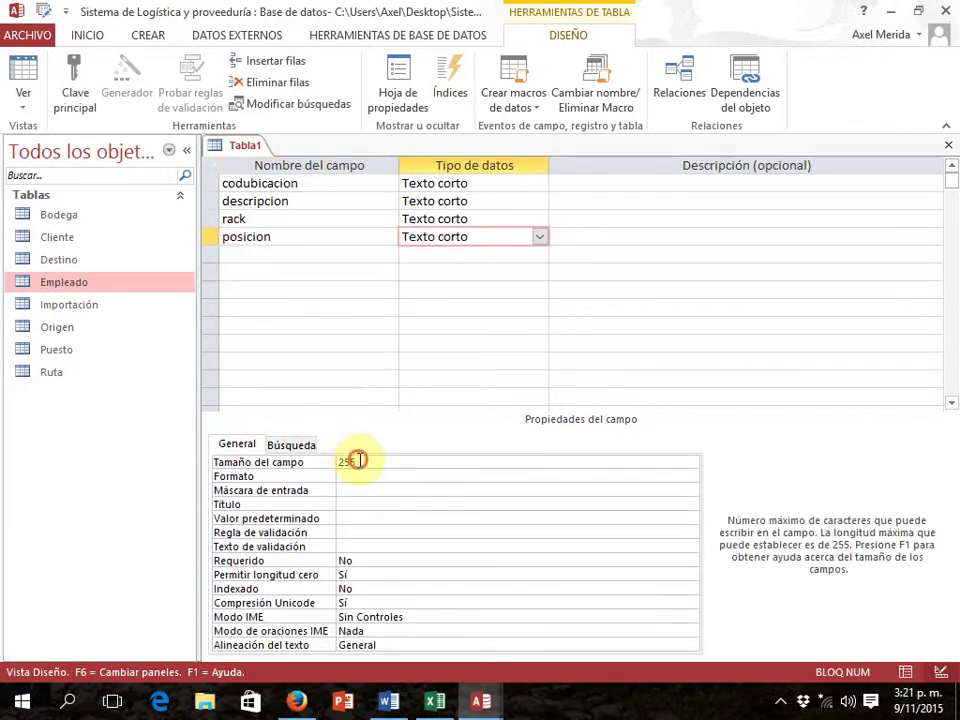
type("3")
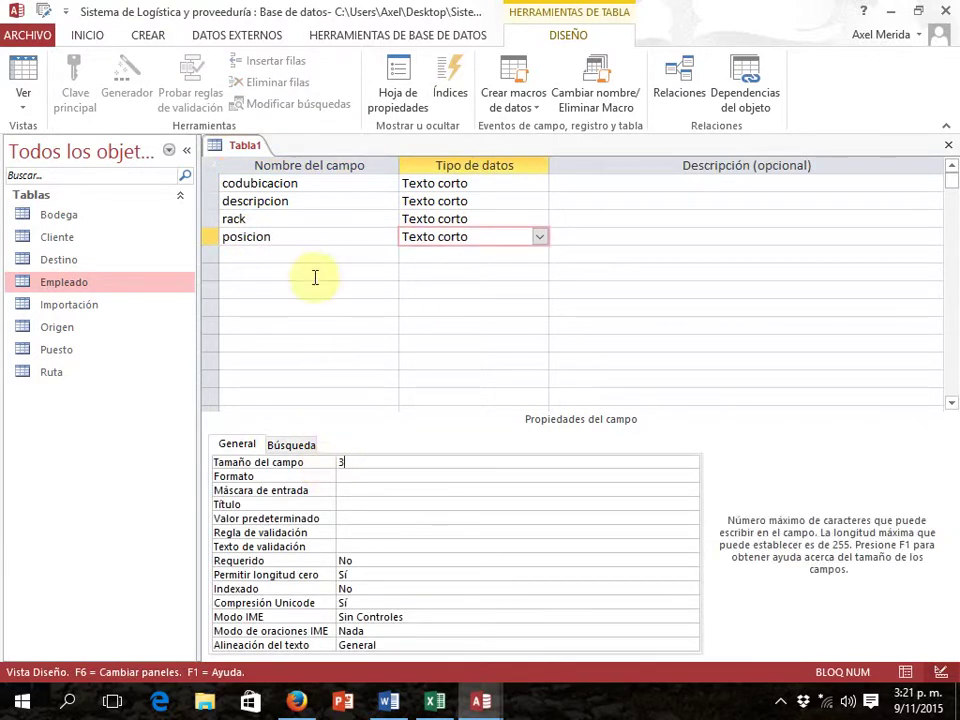
Add a nivel short-text field of size 2 below posicion, checking the UBICACIÓN entity in the Excel diagram
left_click(318, 254)
key("alt+Tab")
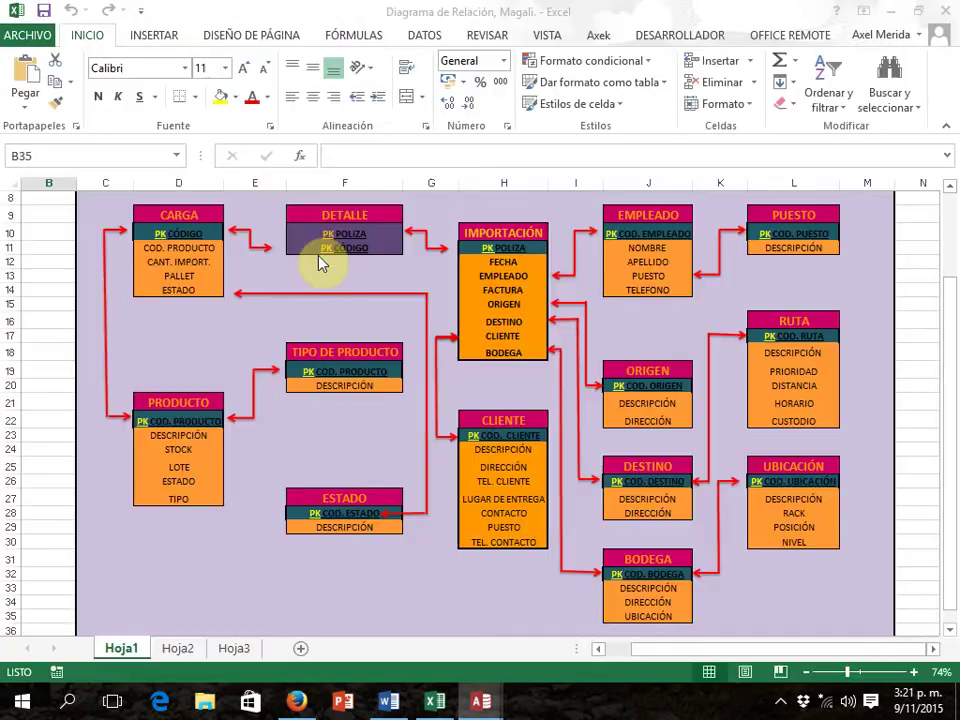
key("alt+Tab")
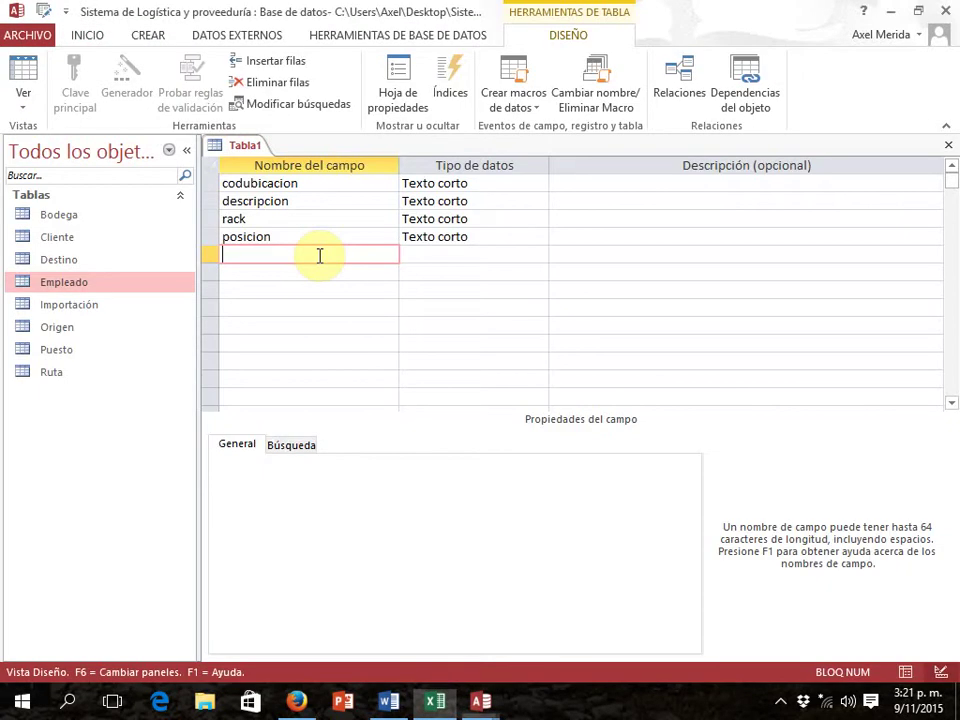
type("nivel")
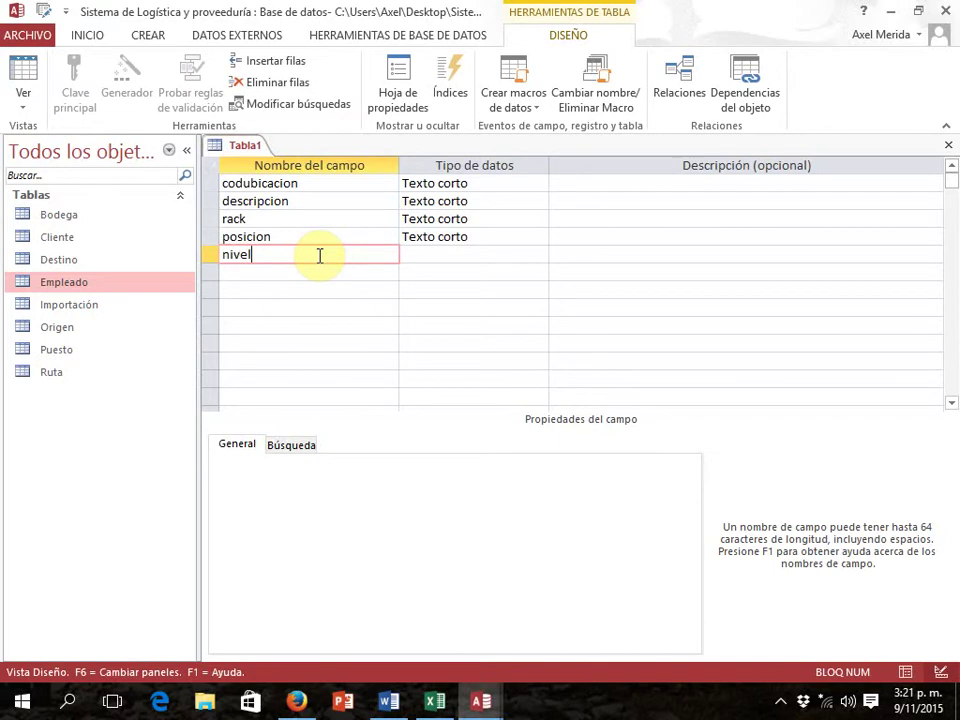
key("Tab")
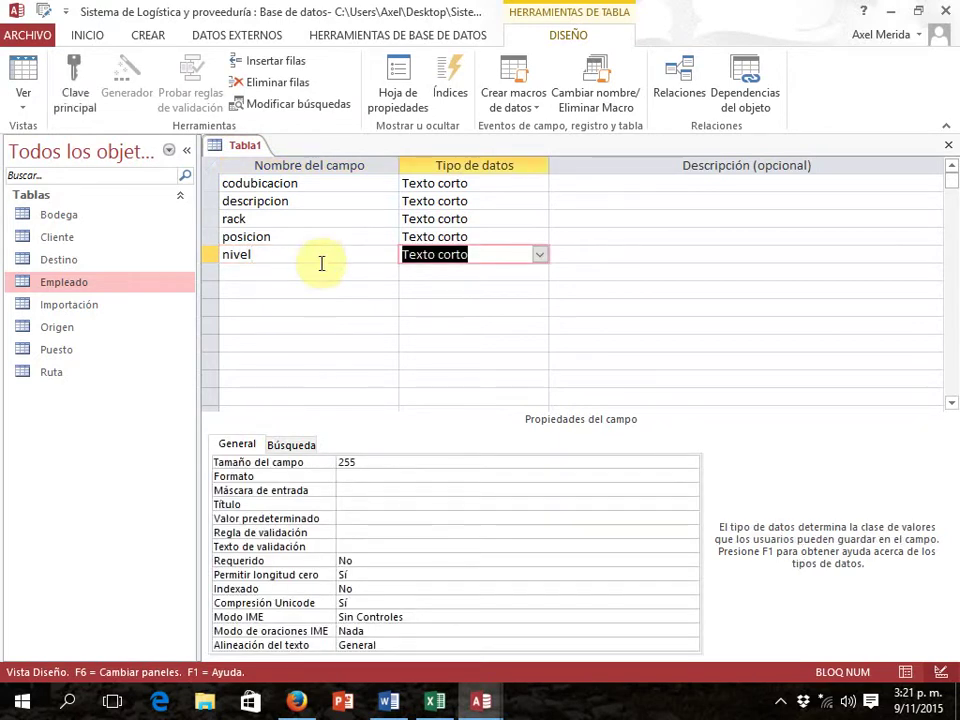
left_click(370, 461)
left_click(296, 465)
type("2")
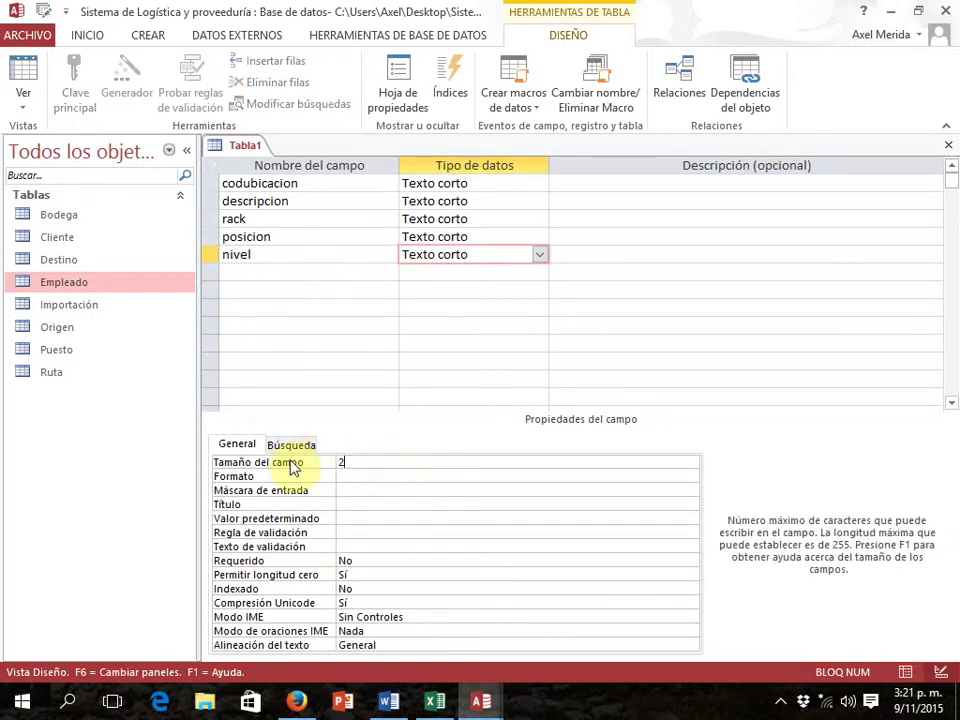
left_click(258, 271)
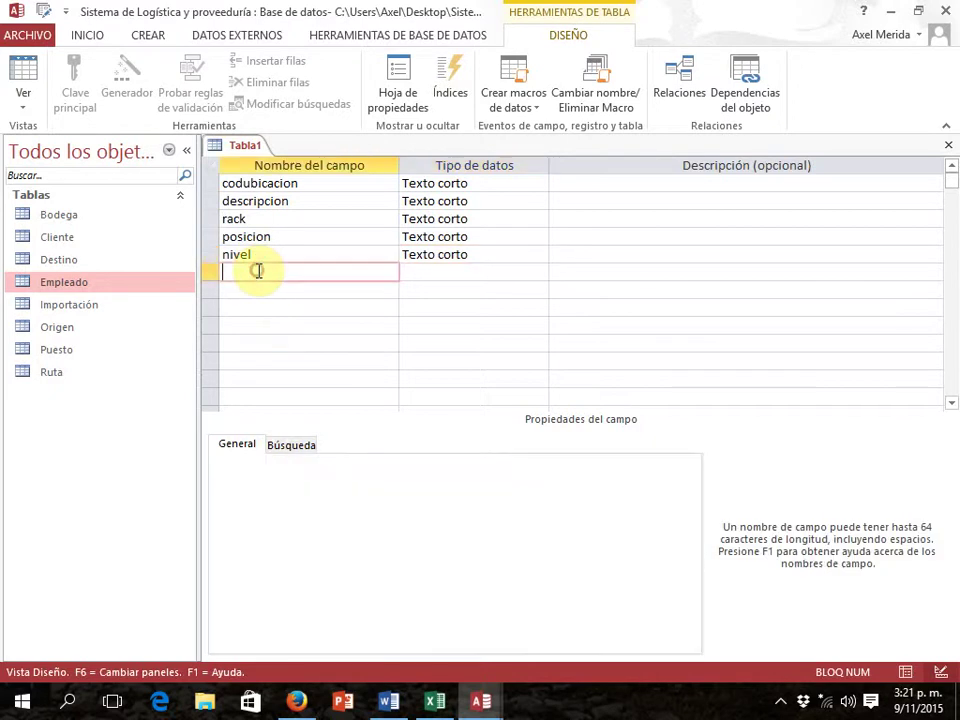
Set codubicacion as the primary key and close the table, saving it as Ubicación
left_click(204, 183)
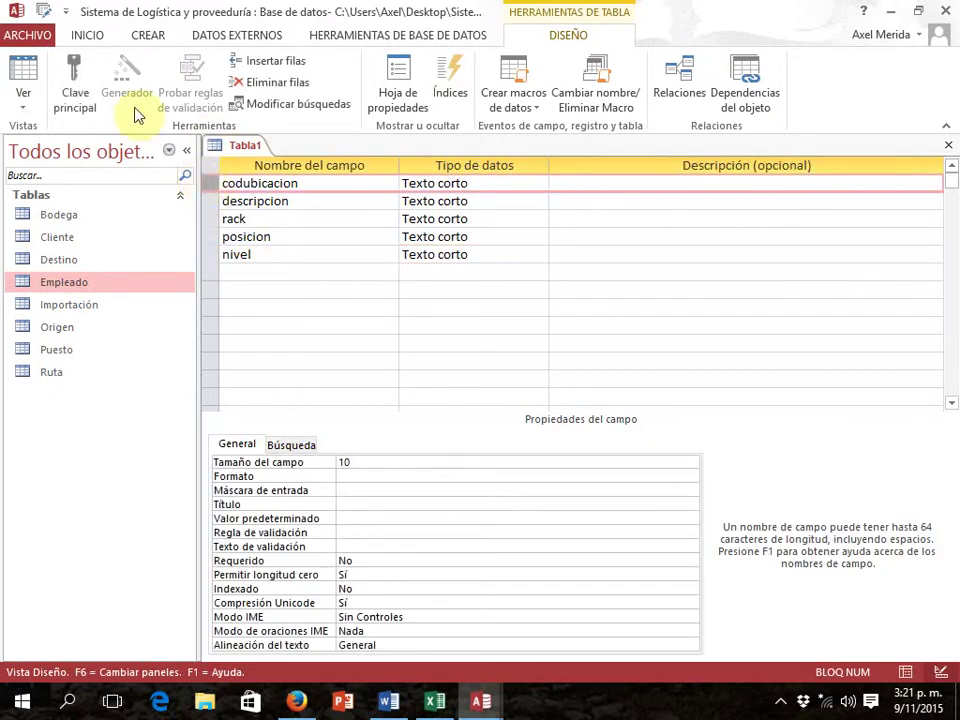
left_click(75, 98)
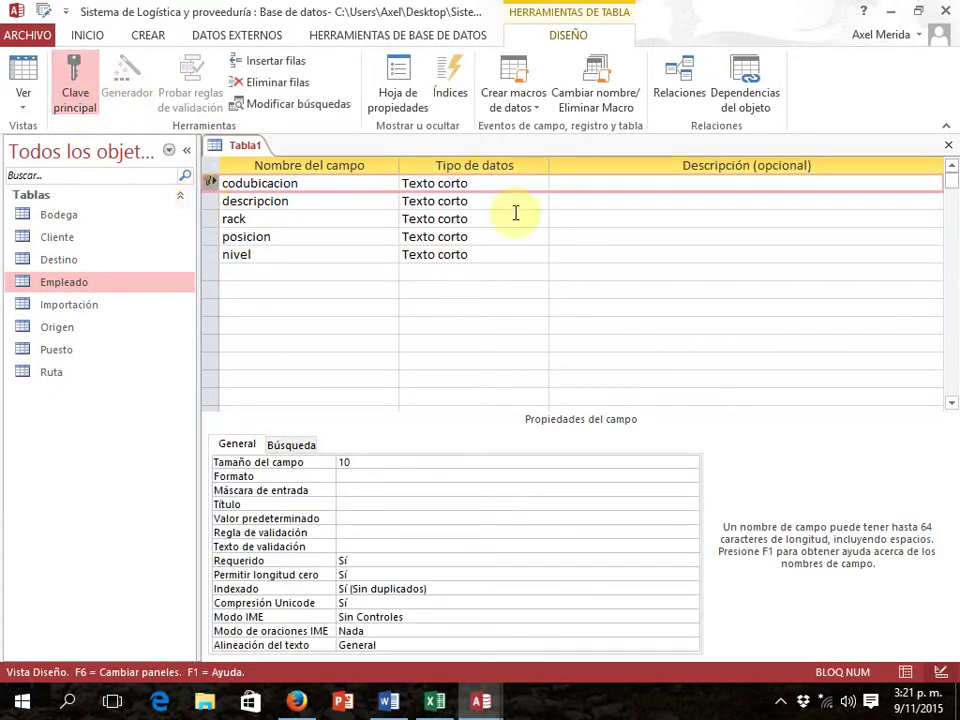
left_click(950, 150)
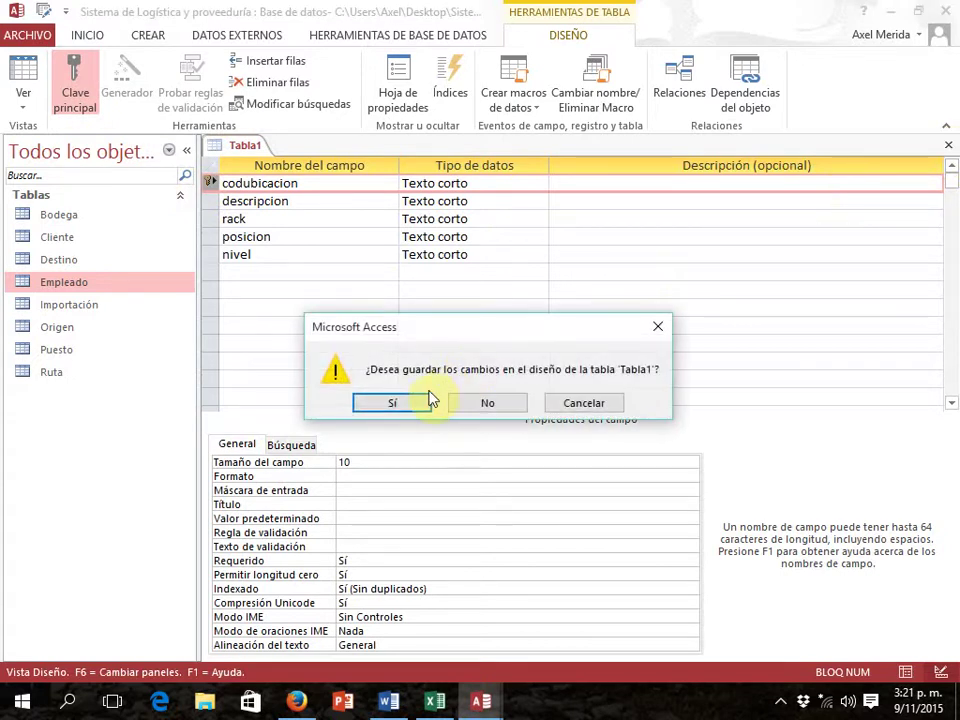
left_click(418, 401)
type("Ubicación")
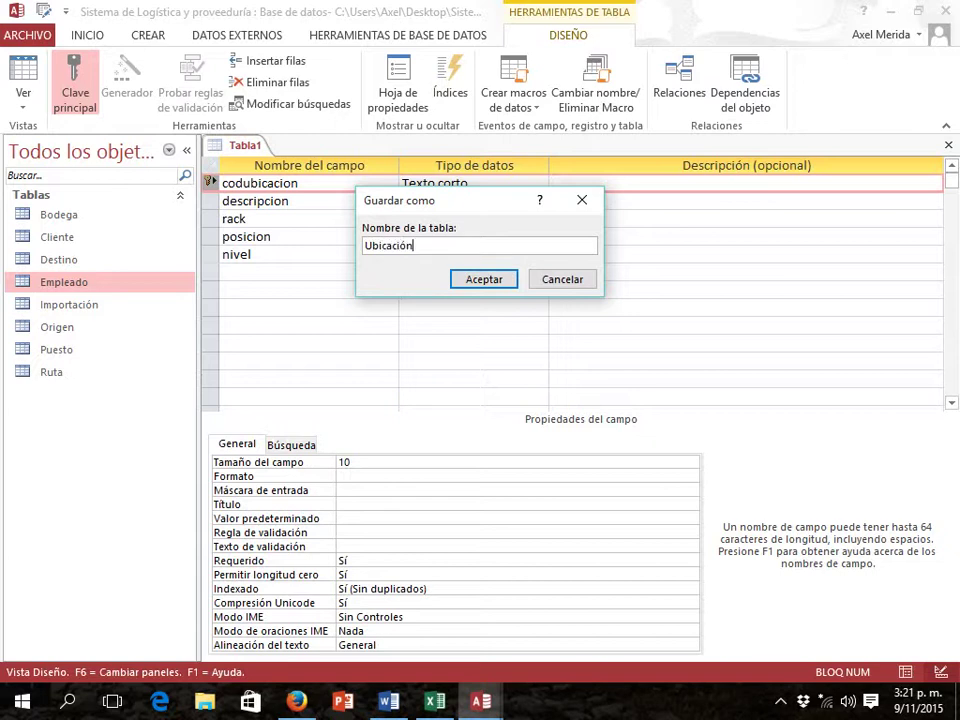
left_click(483, 281)
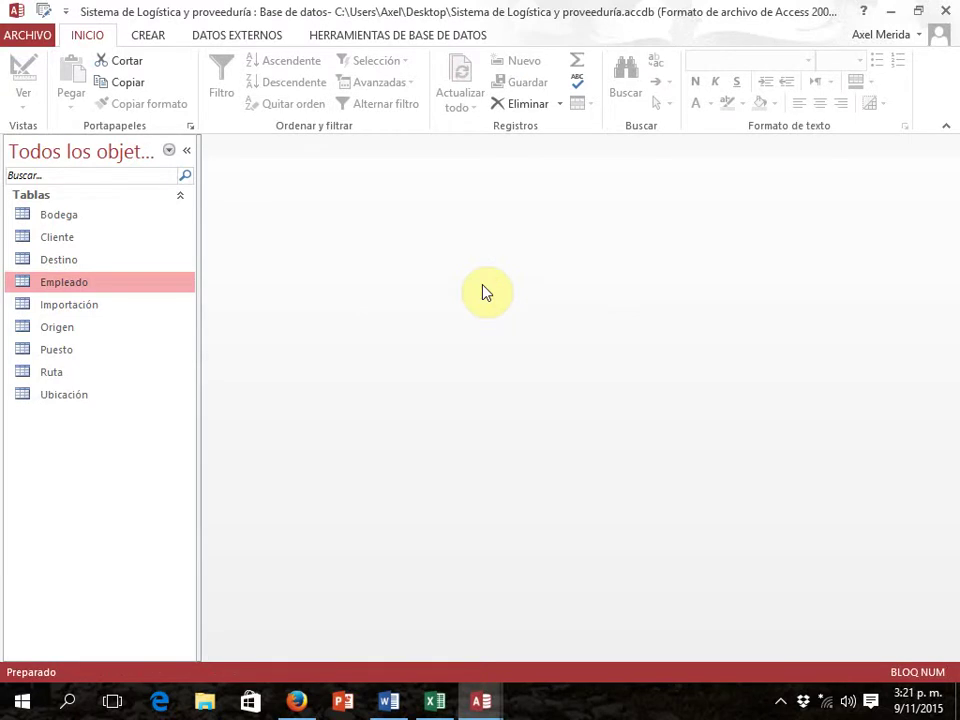
Check the DETALLE entity in the Excel diagram and create a new Access table in design view with a poliza short-text field of size 25
key("alt+Tab")
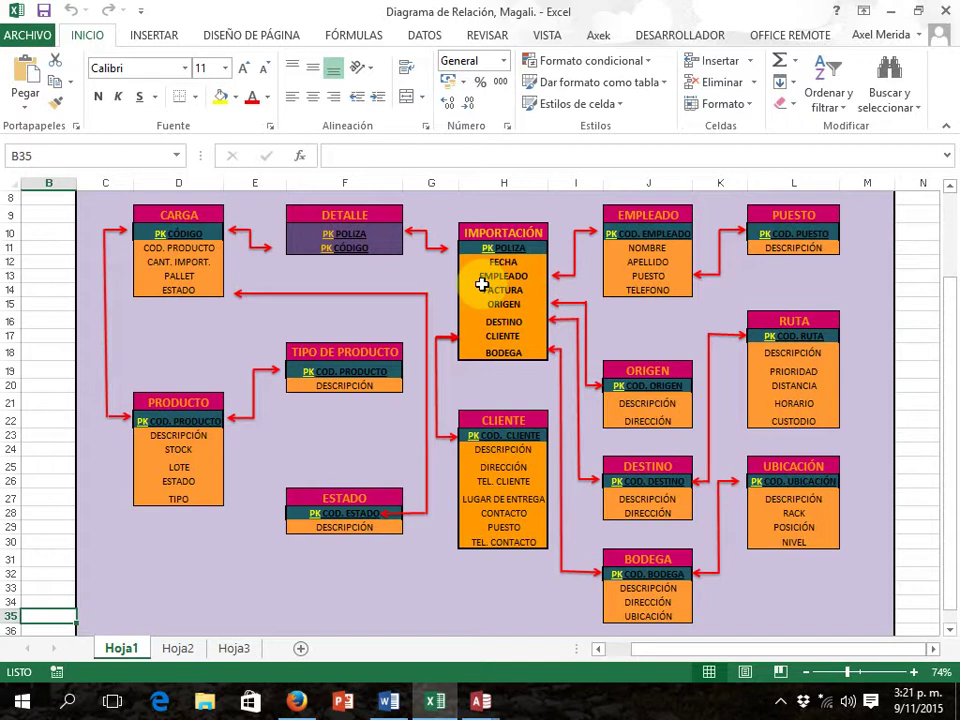
key("alt+Tab")
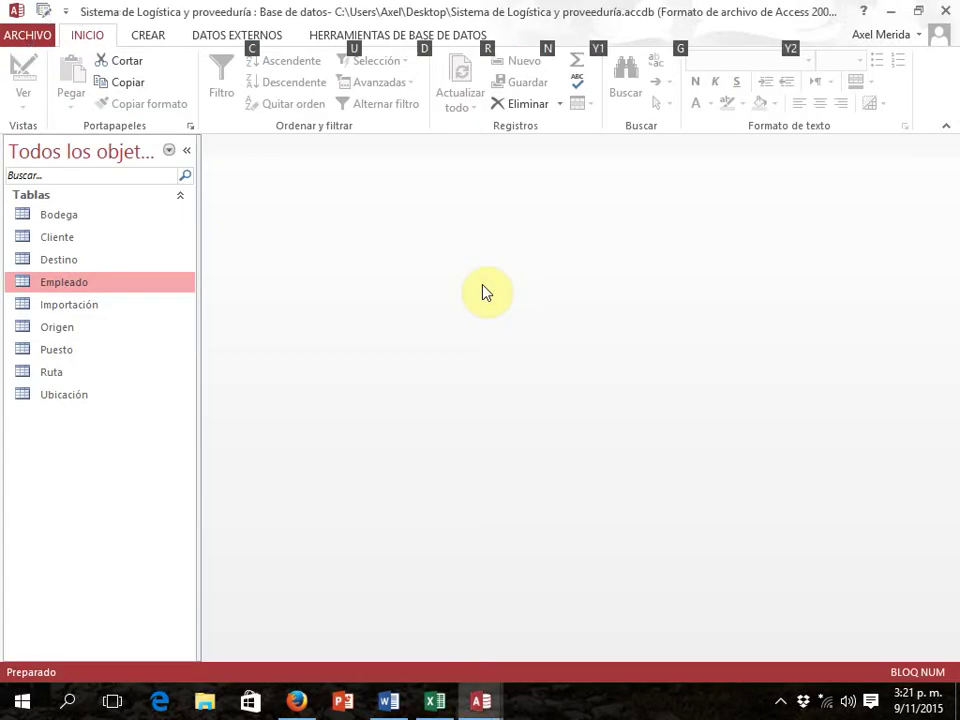
left_click(146, 38)
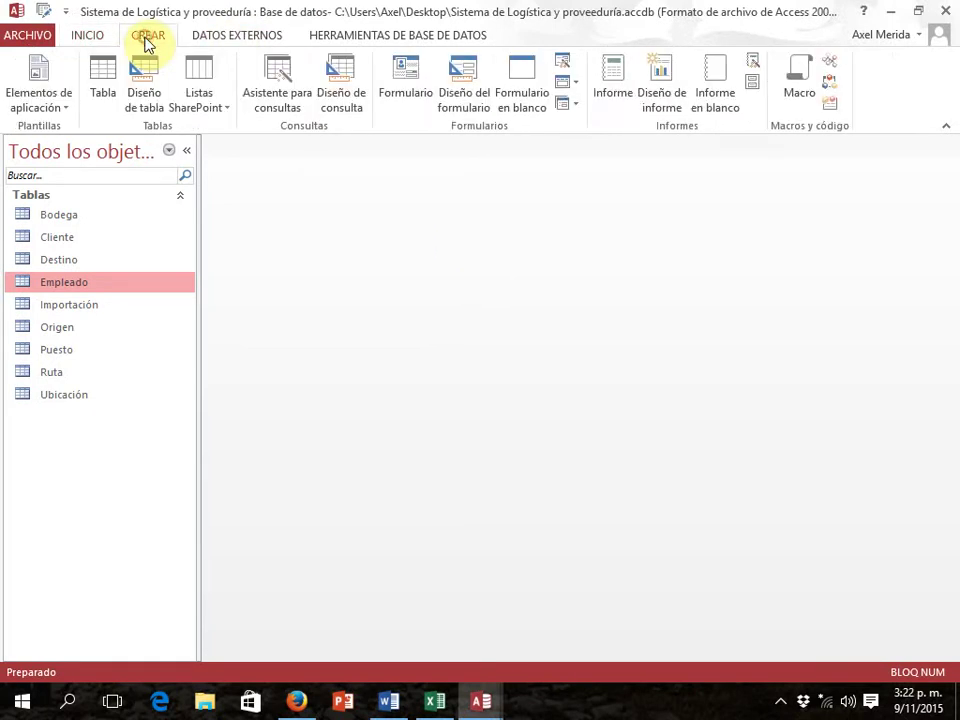
left_click(148, 102)
key("alt+Tab")
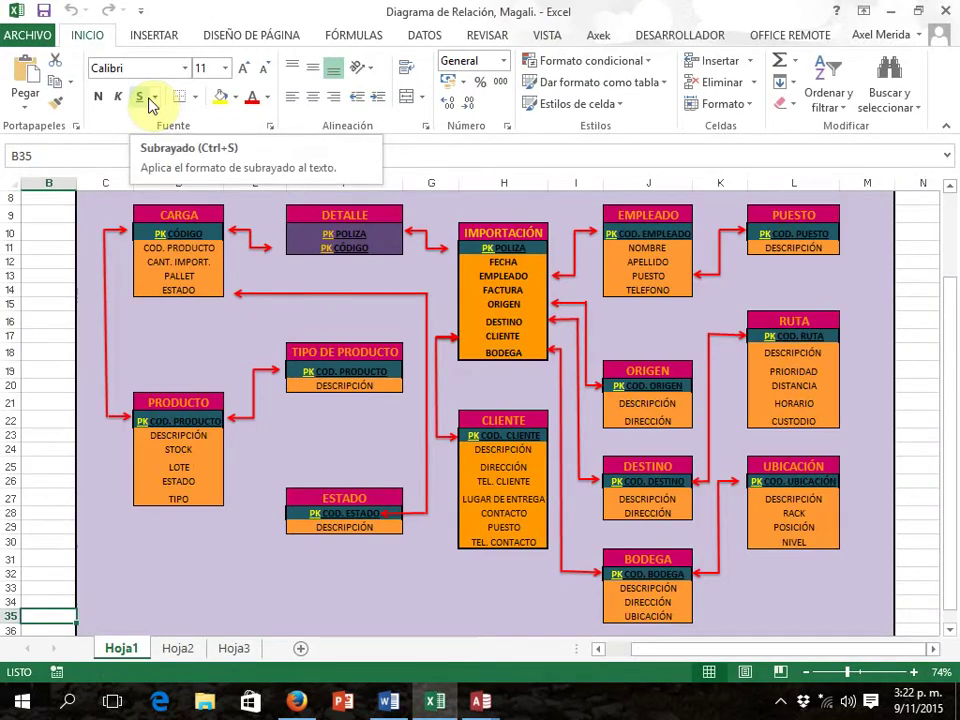
key("alt+Tab")
type("poliza")
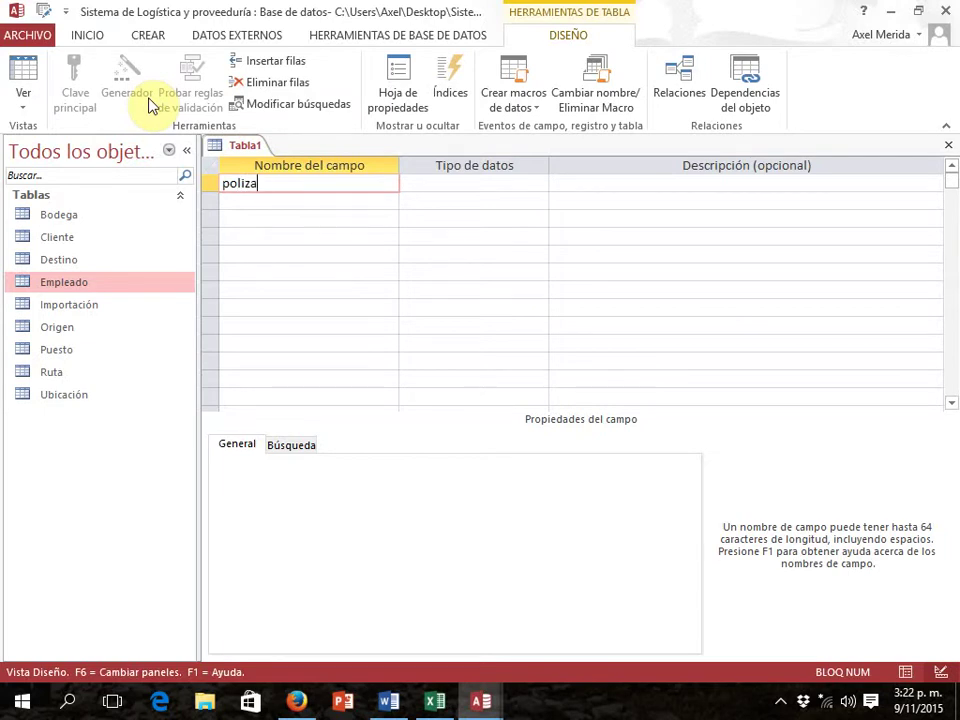
key("Tab")
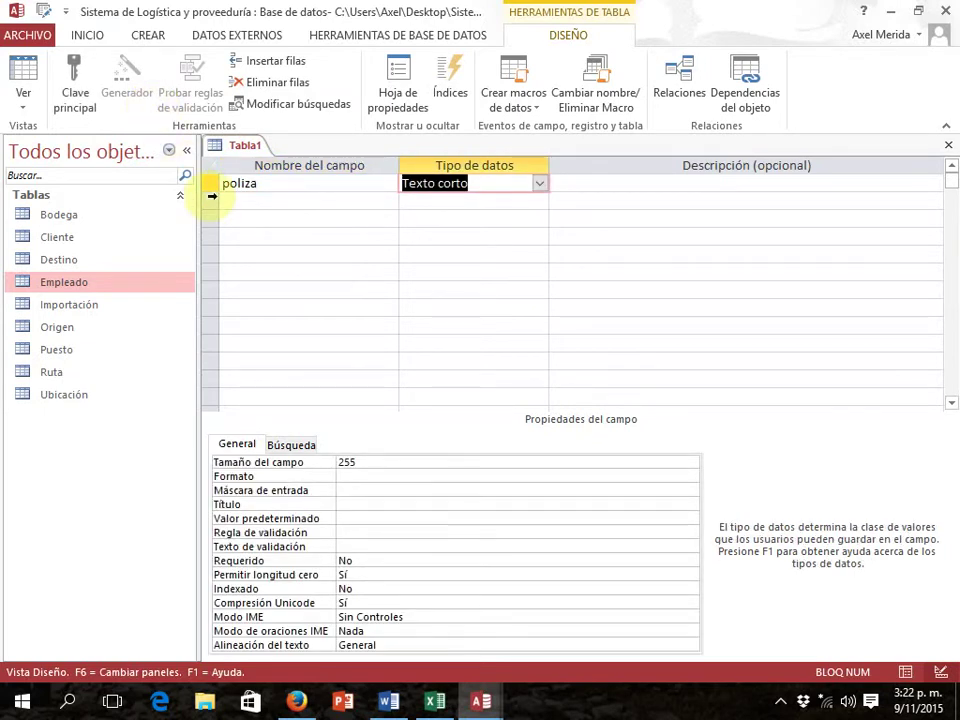
left_click(356, 462)
left_click(278, 466)
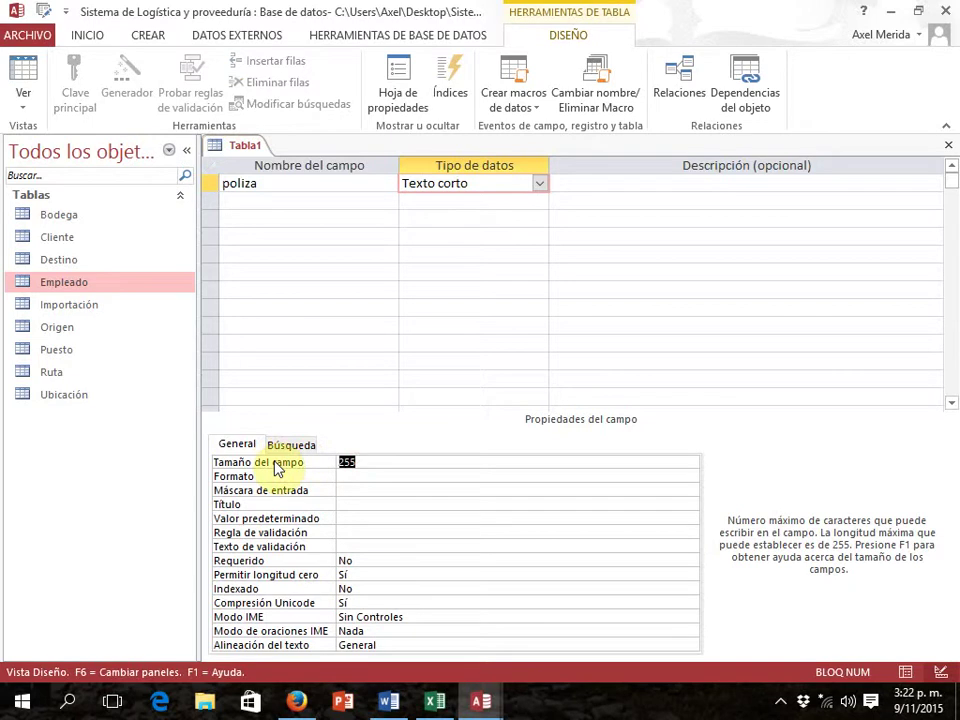
type("25")
Add a codigo short-text field of size 10 below poliza, checking the DETALLE entity in the Excel diagram
left_click(281, 207)
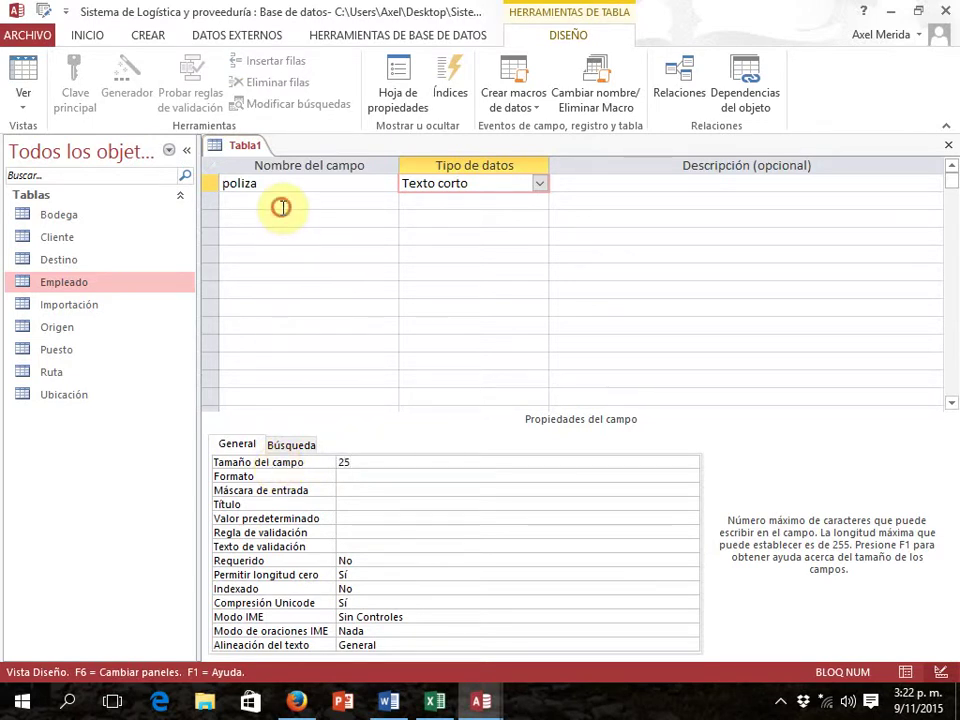
key("alt+Tab")
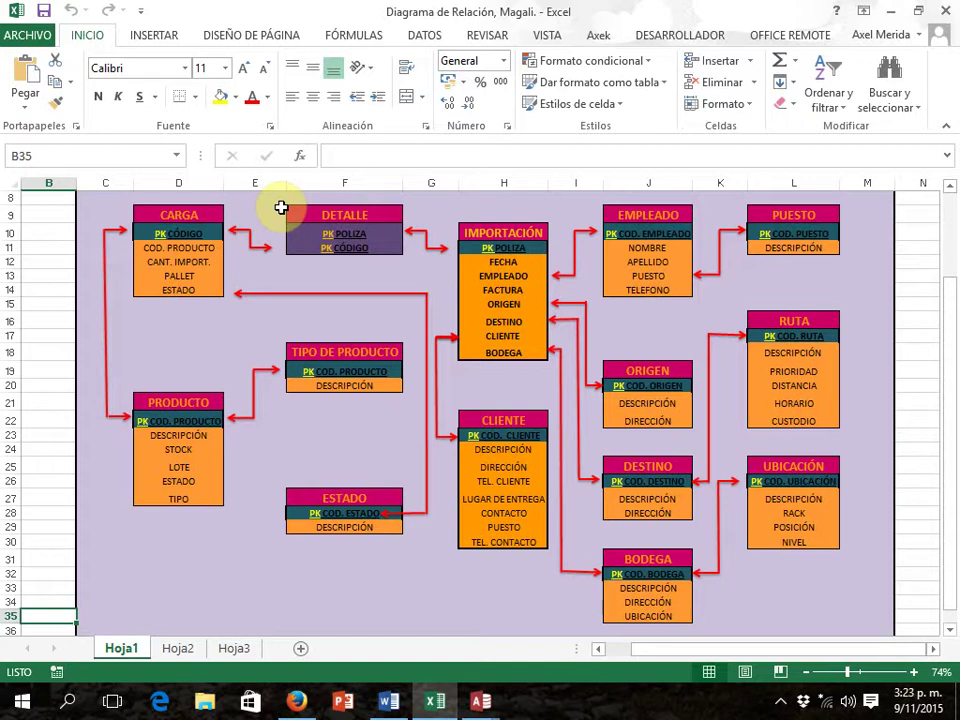
key("alt+Tab")
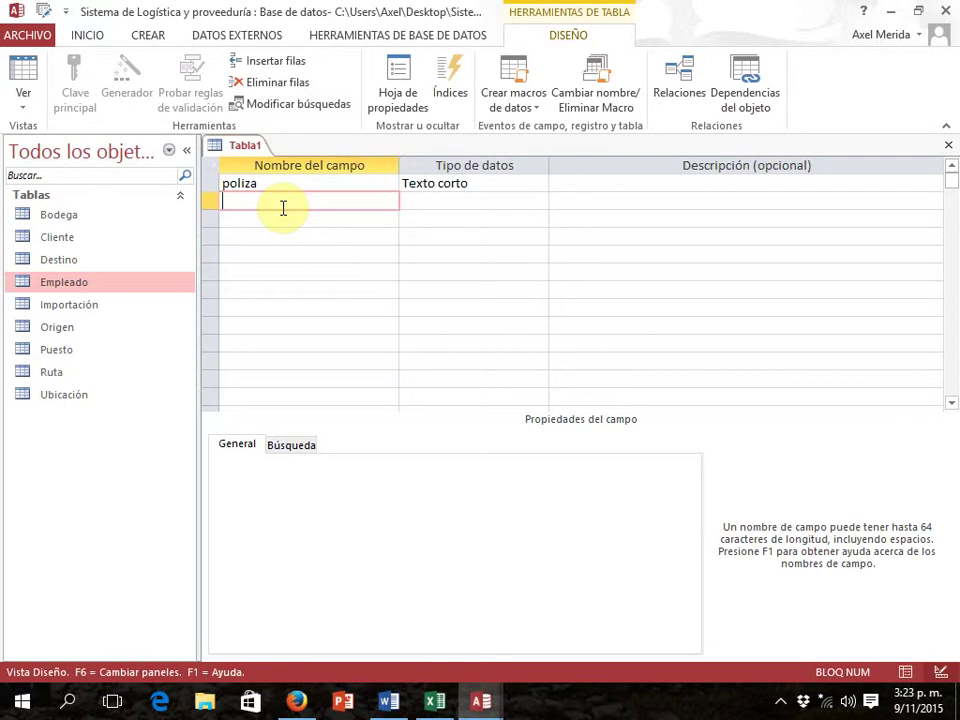
type("codigo")
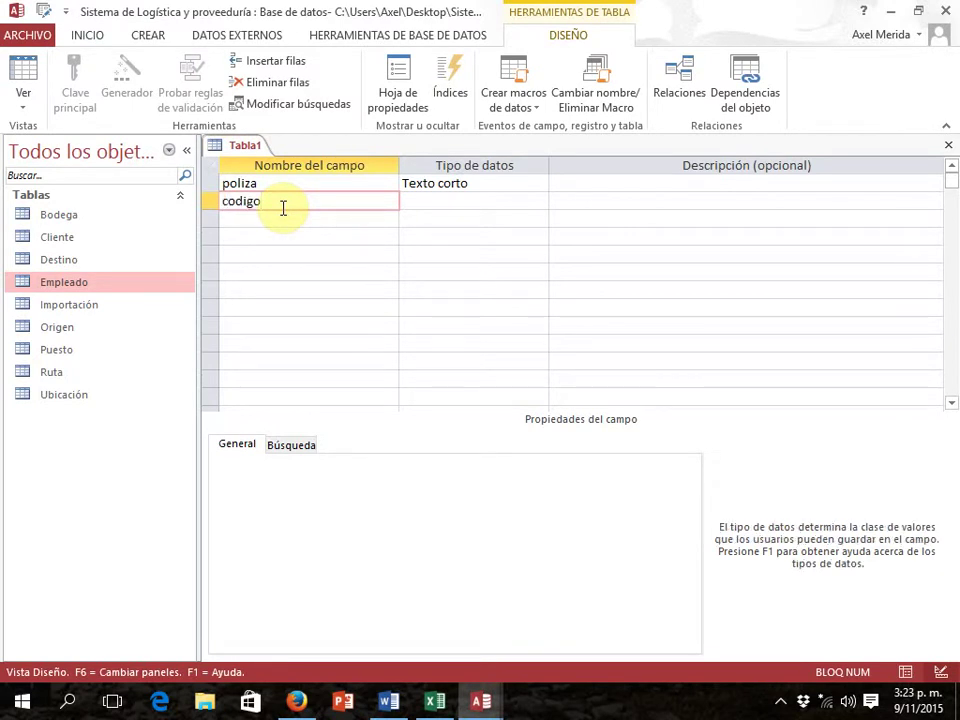
key("Tab")
left_click(358, 462)
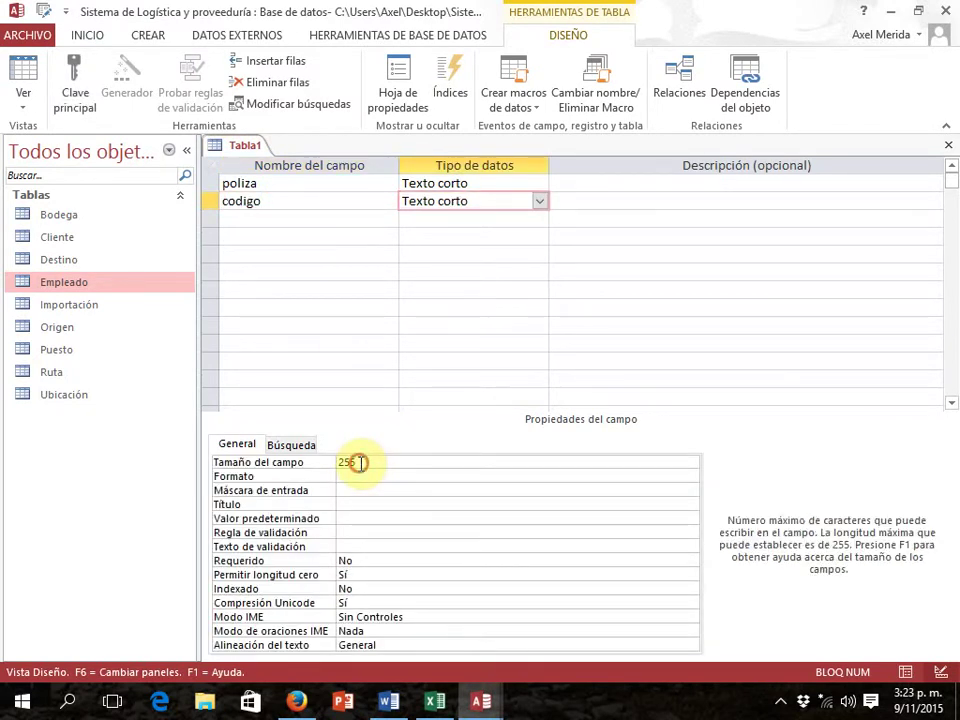
type("10")
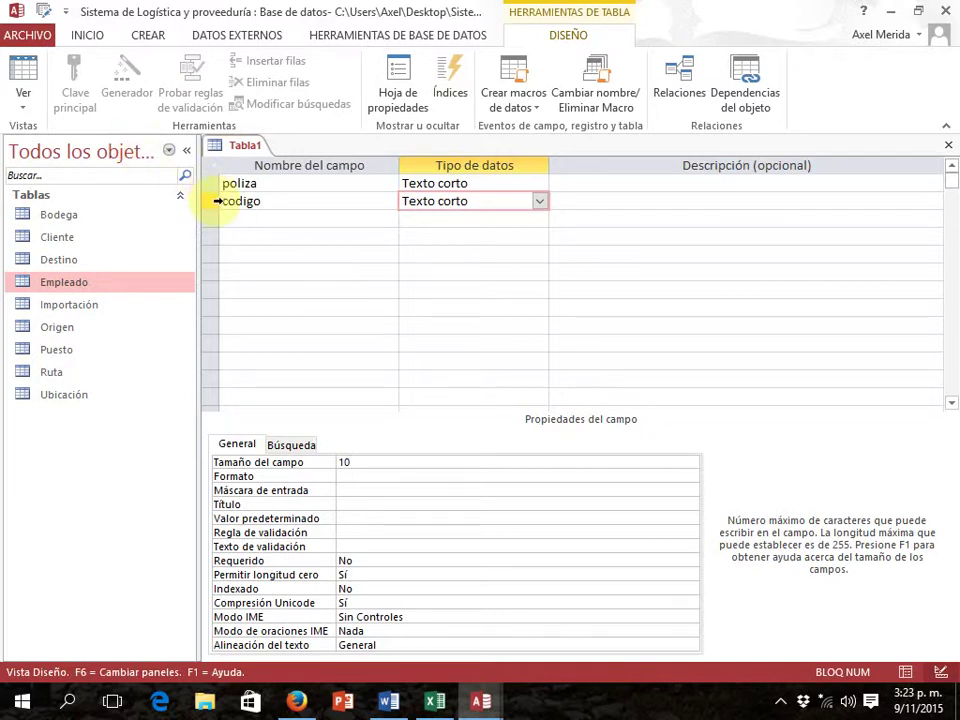
Select the poliza and codigo fields together and set them as a composite primary key
left_click(207, 187)
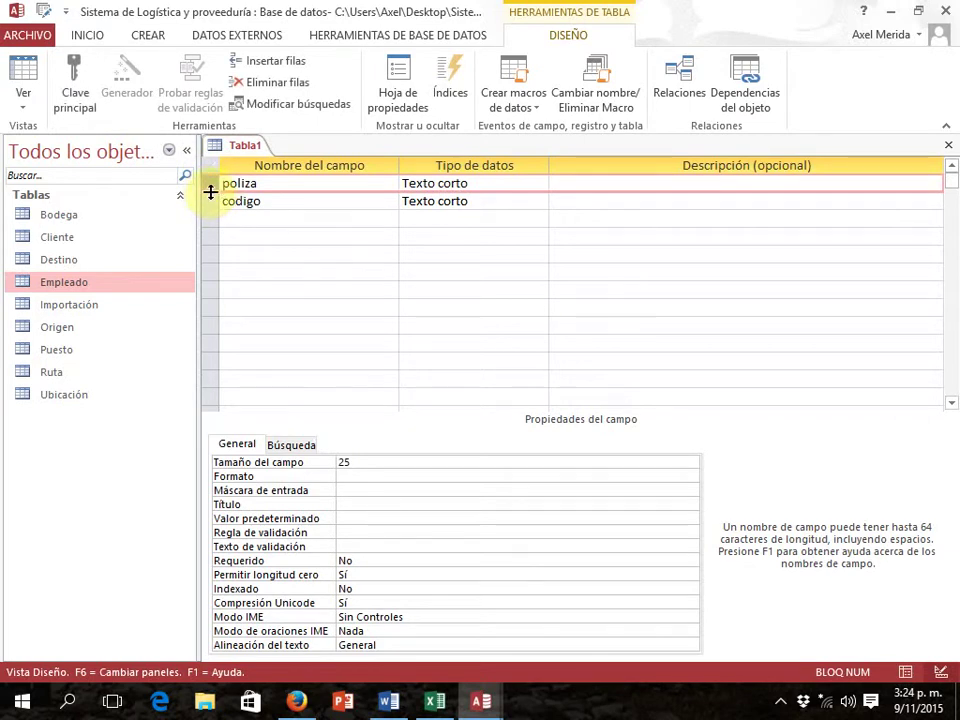
left_click_drag(211, 200, 209, 187)
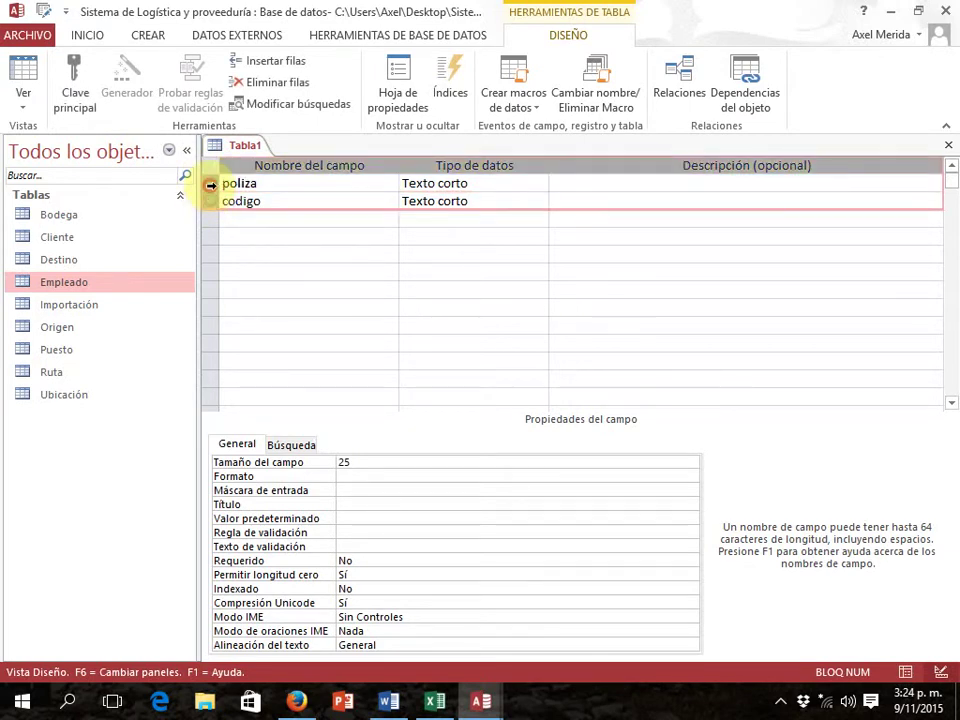
left_click(211, 214)
left_click_drag(211, 214, 208, 184)
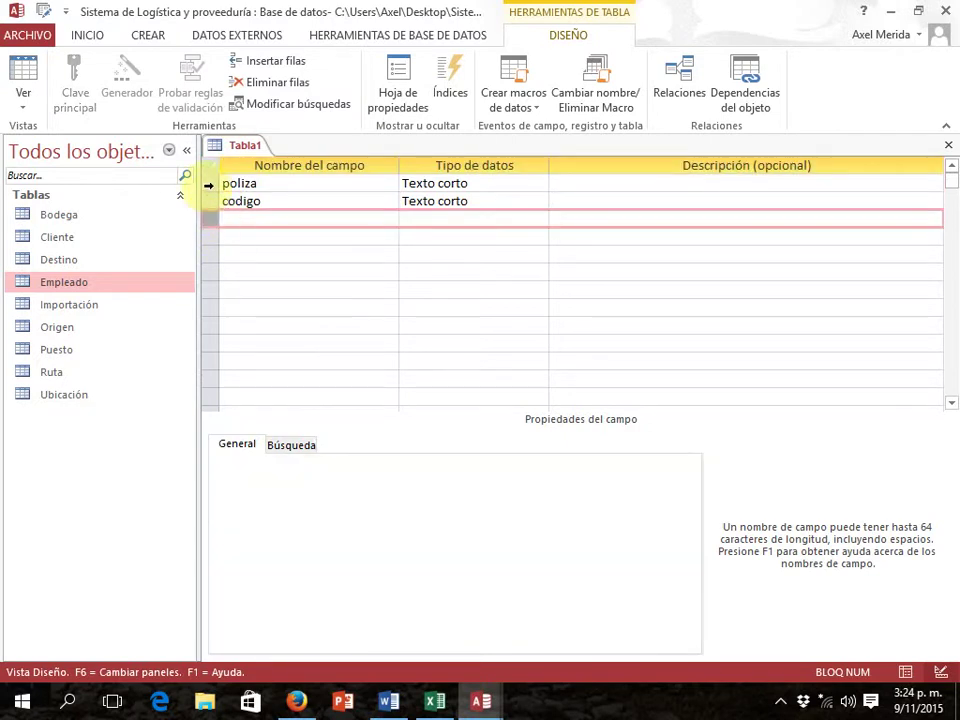
left_click(209, 184)
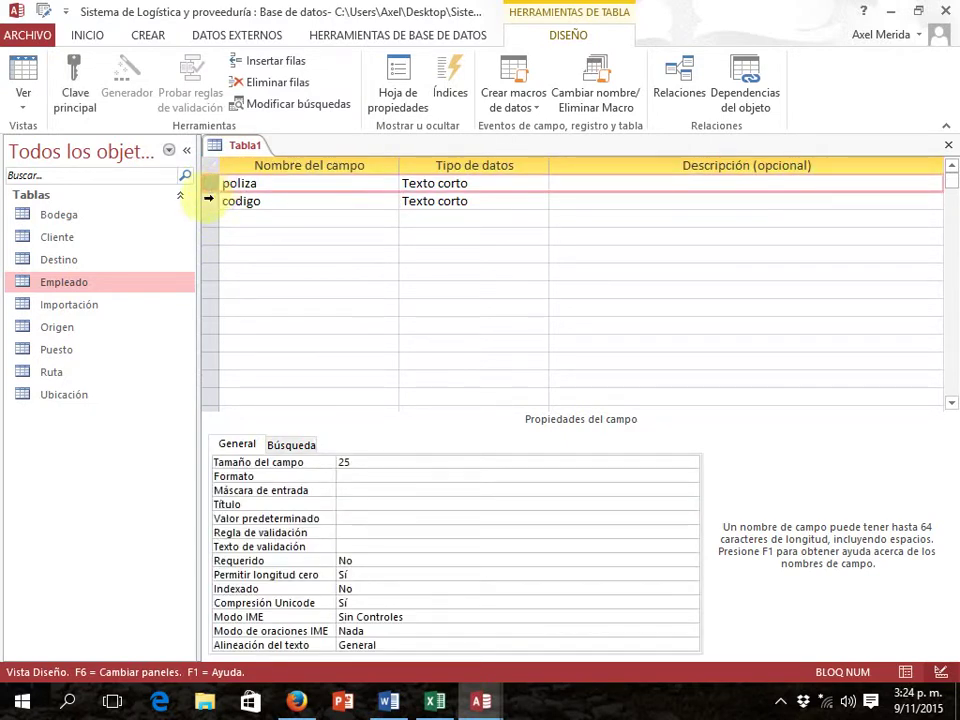
left_click_drag(211, 190, 210, 197)
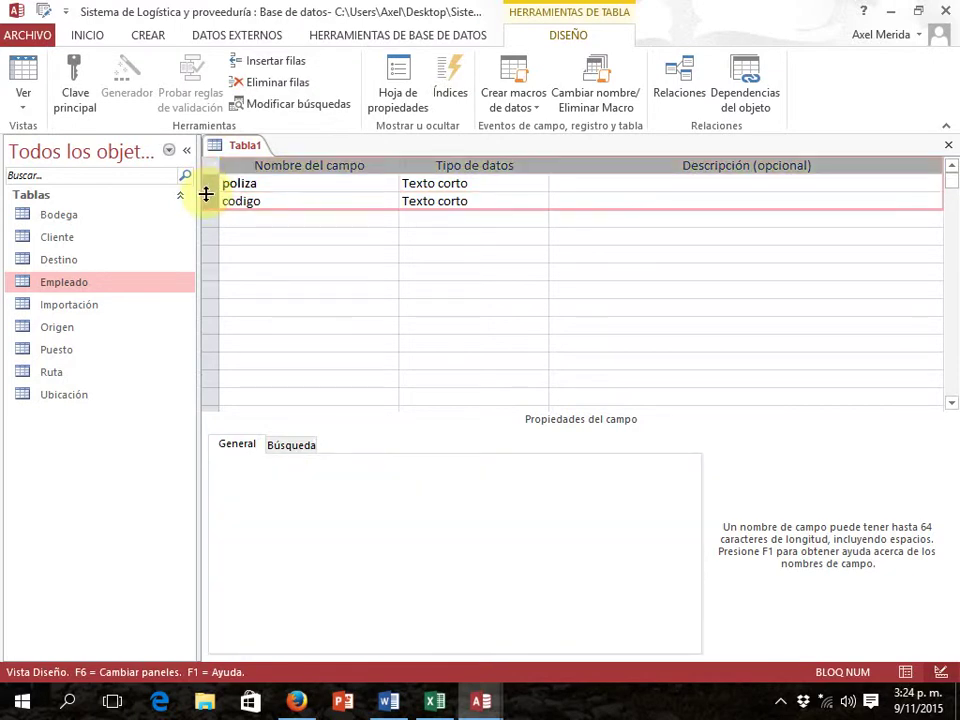
left_click(206, 221)
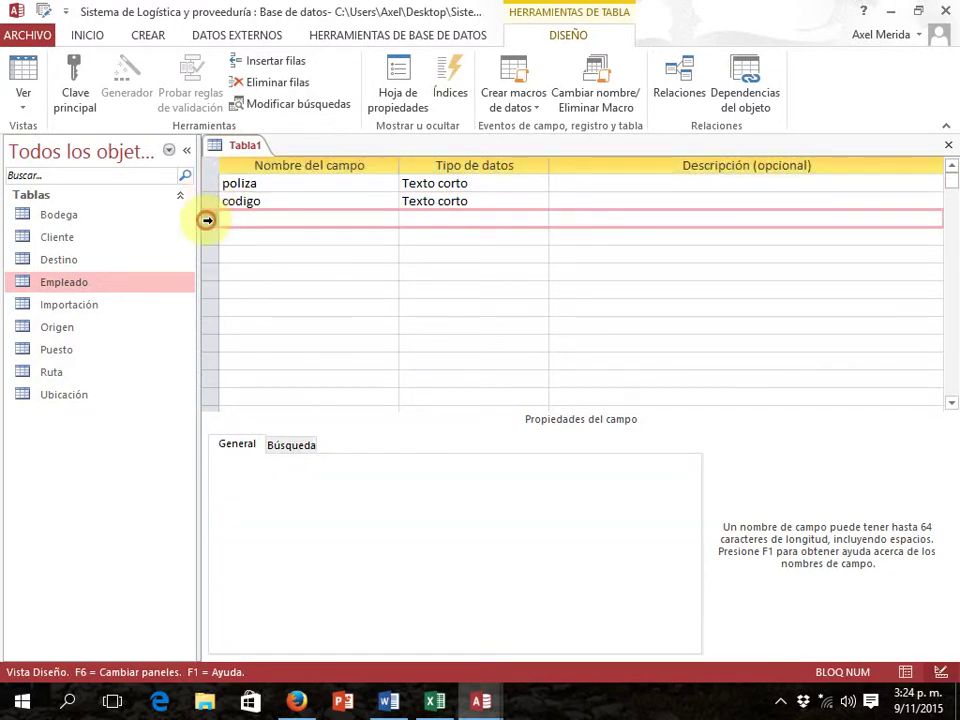
left_click_drag(208, 184, 210, 207)
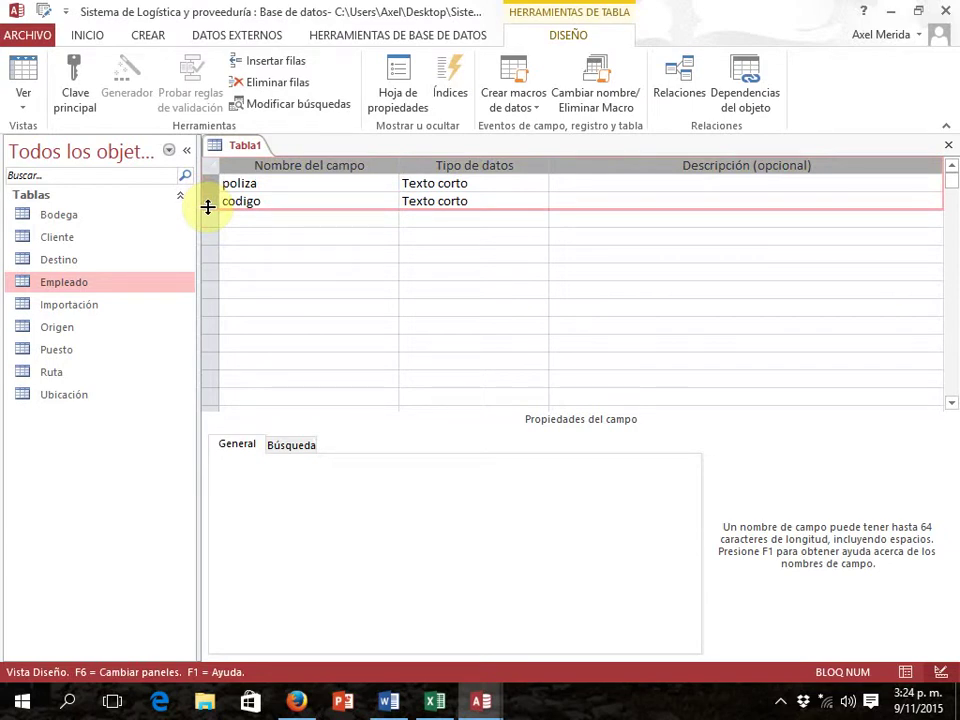
left_click(87, 101)
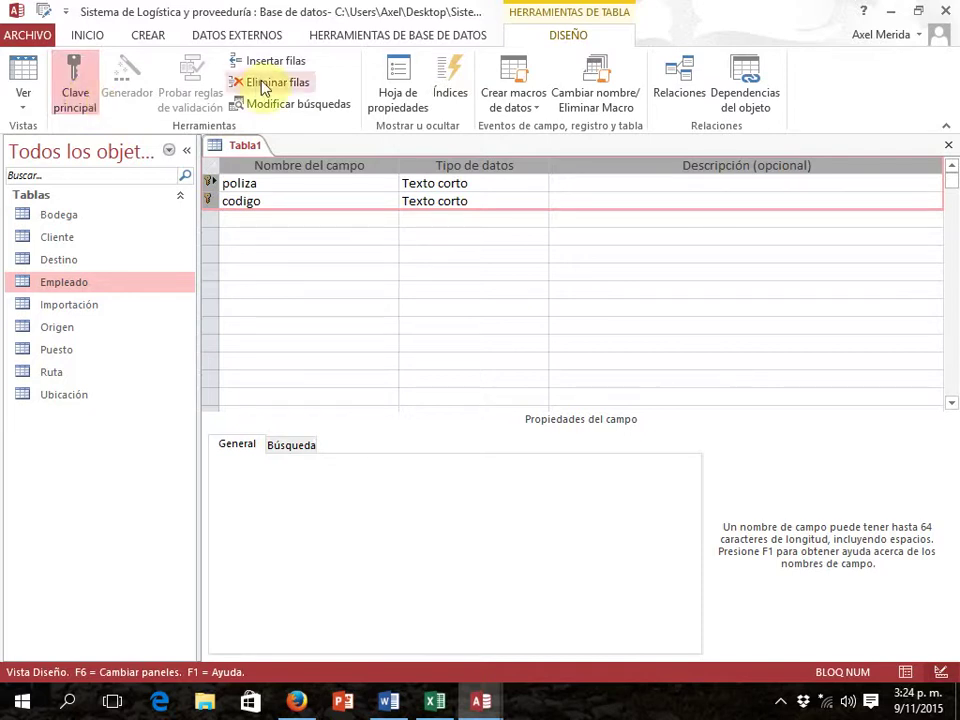
Close the table design, saving the table as Detalle
left_click(948, 144)
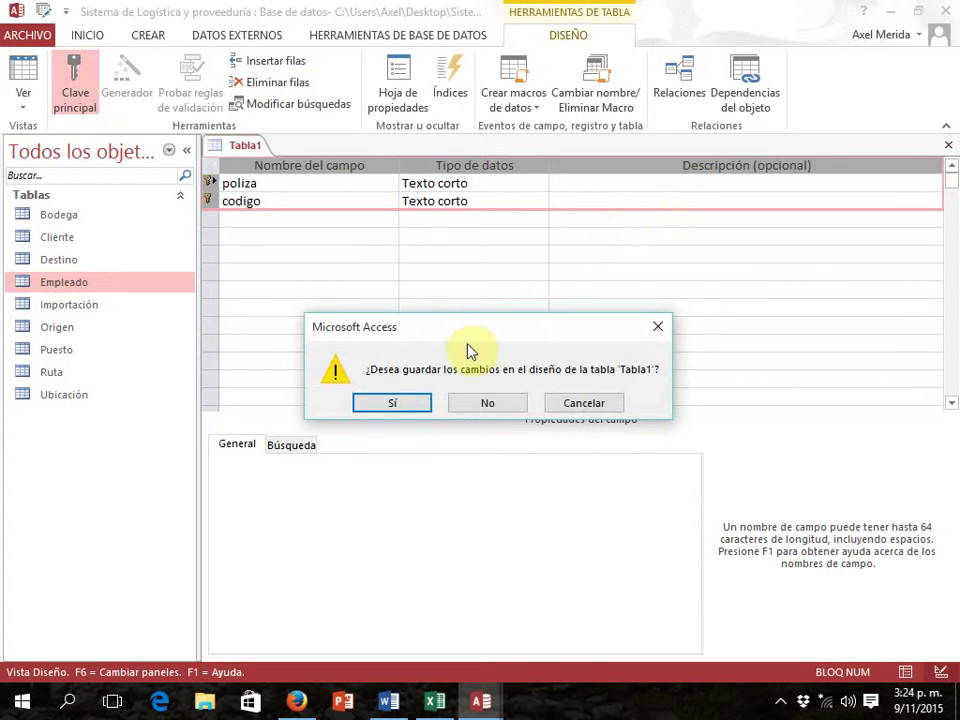
left_click(397, 404)
type("Detalle")
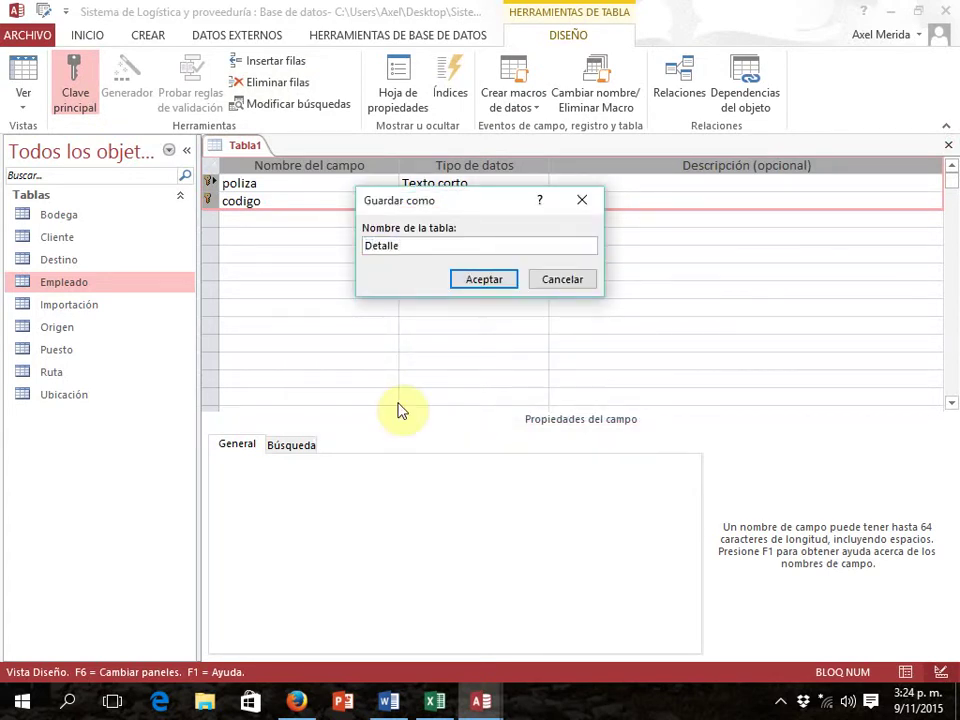
left_click(490, 280)
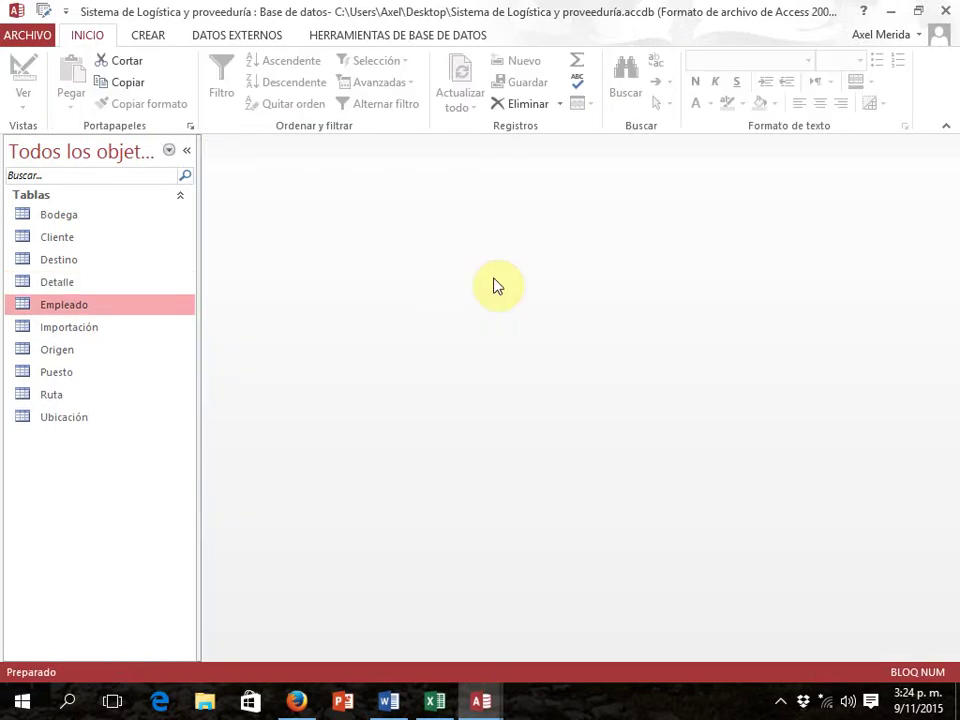
Check the CARGA entity in the Excel diagram and create a new Access table in design view with a codigo short-text field of size 10
key("alt+Tab")
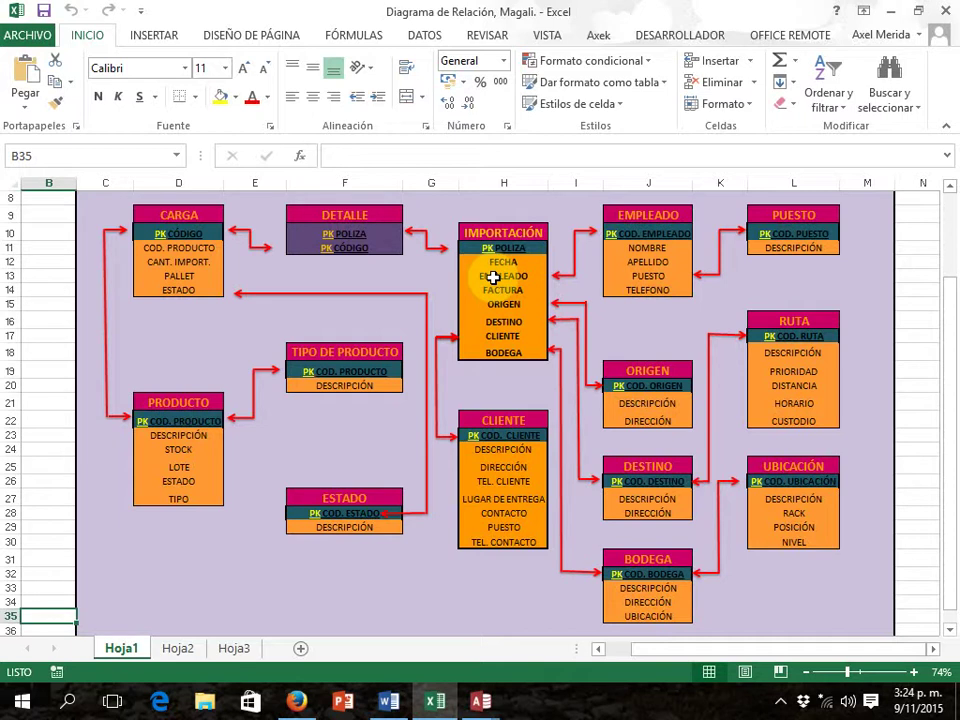
key("alt+Tab")
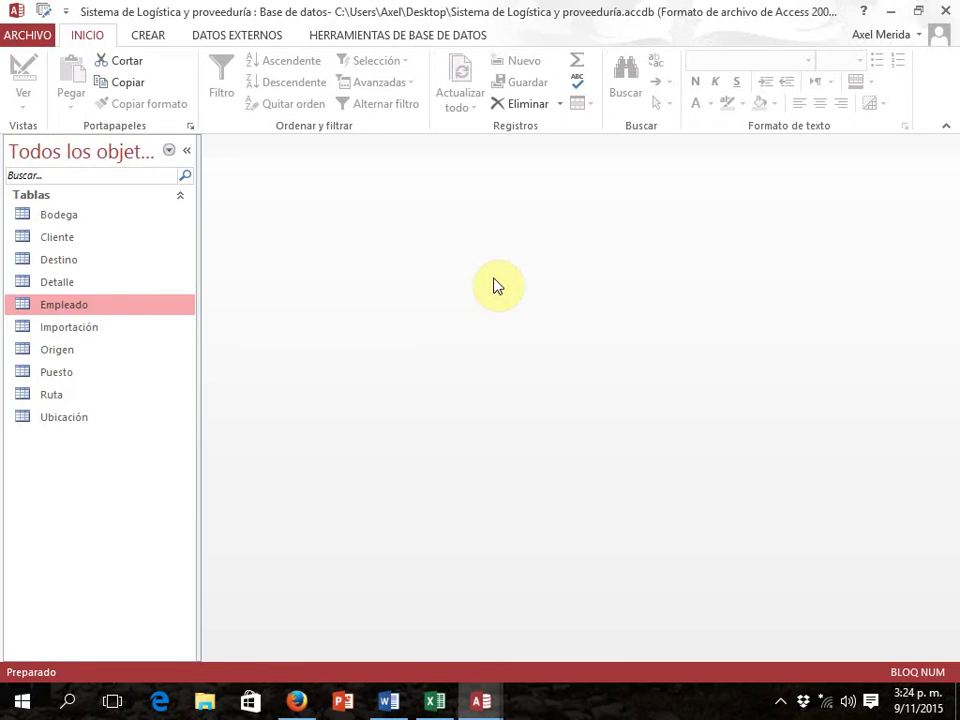
left_click(152, 38)
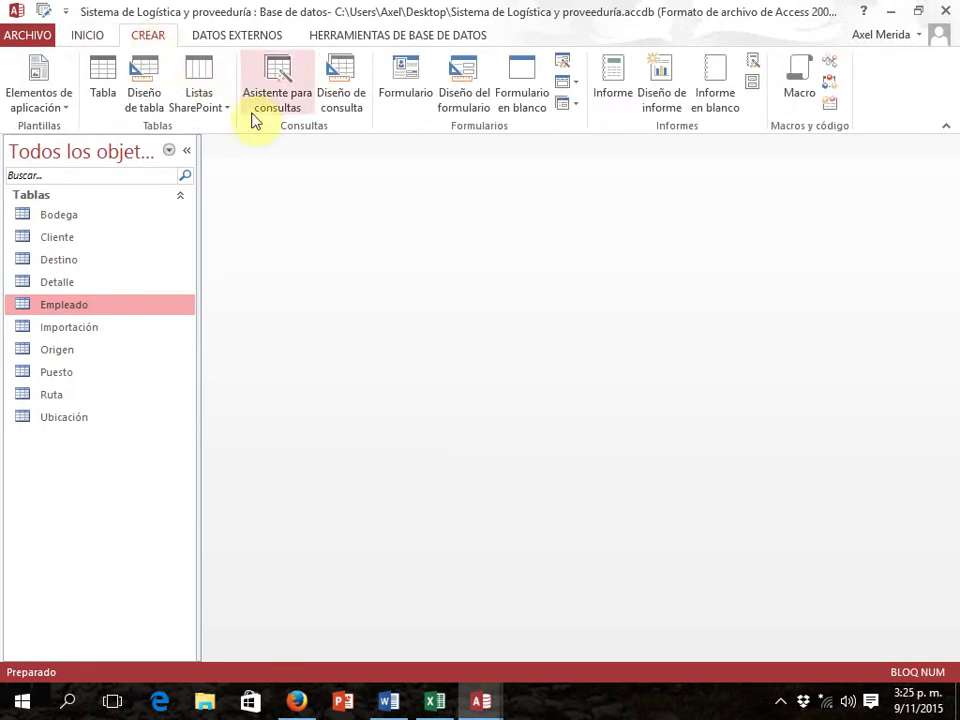
left_click(152, 100)
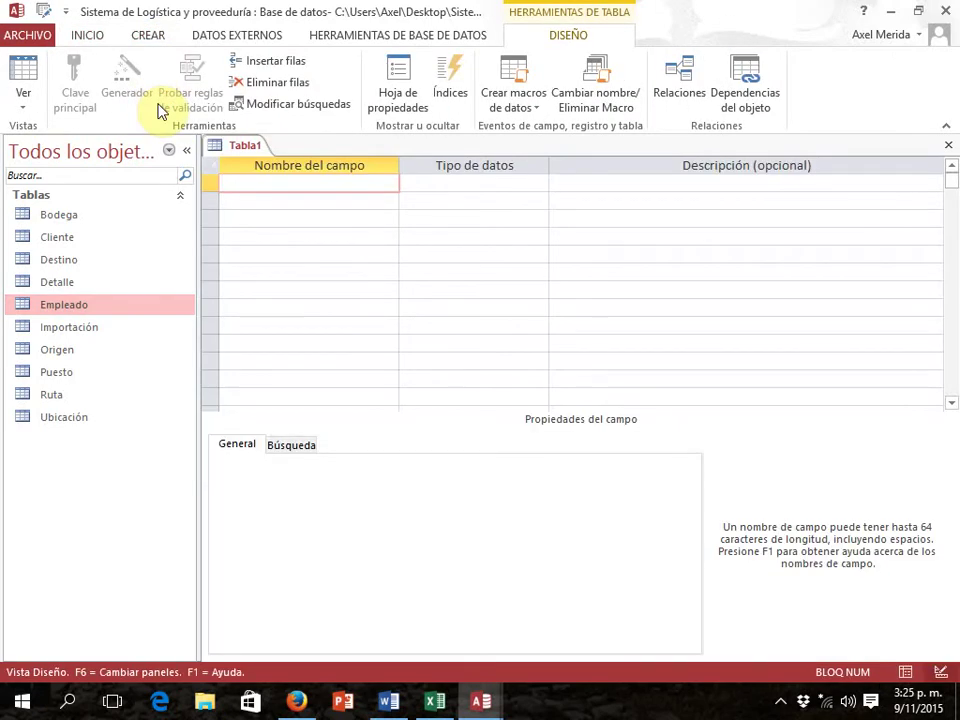
key("alt+Tab")
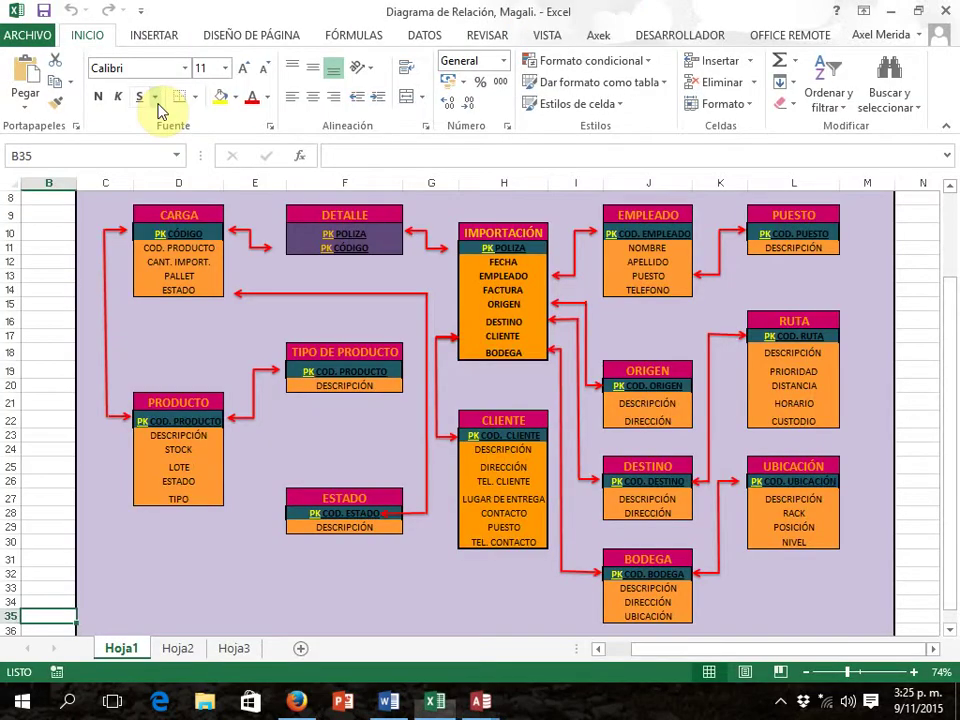
key("alt+Tab")
type("codigo")
key("Tab")
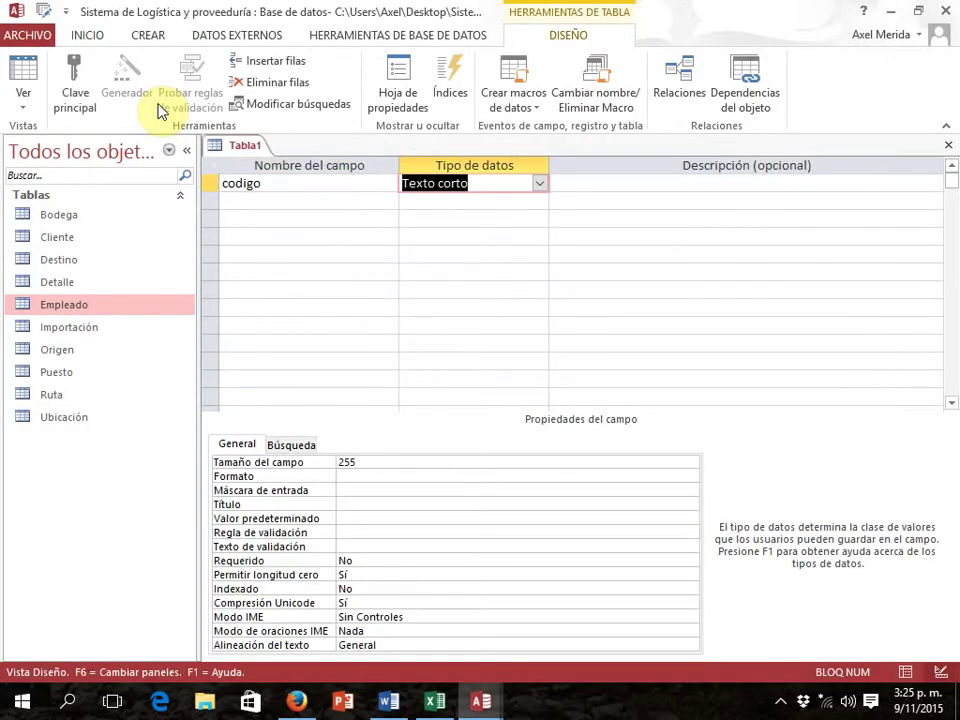
left_click(347, 462)
left_click(311, 465)
type("10")
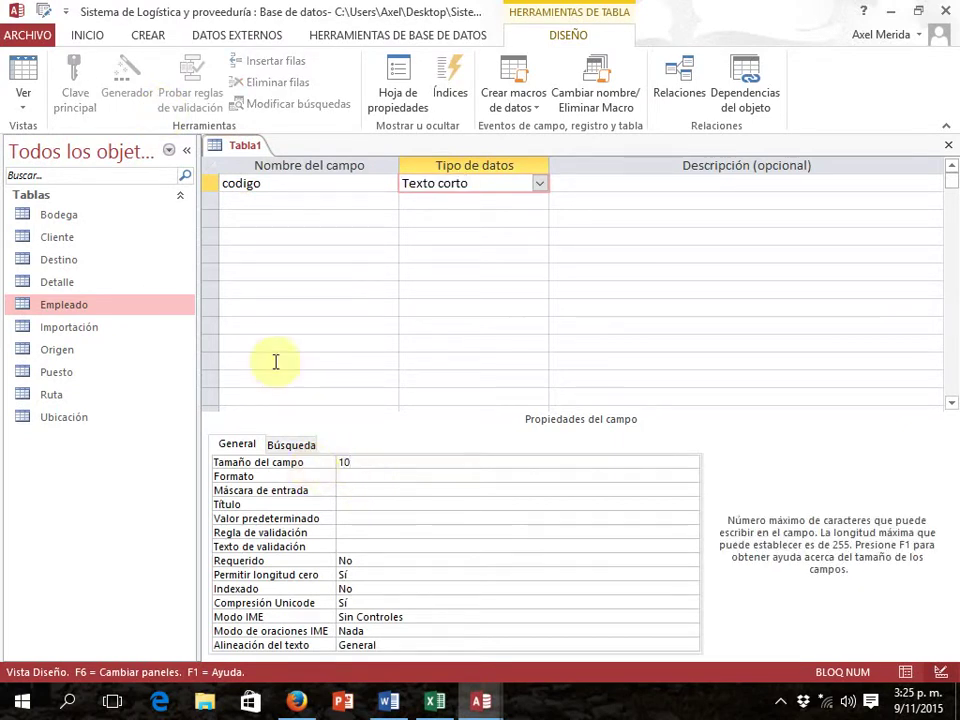
Add a codproducto short-text field of size 10 below codigo, checking the CARGA entity in the Excel diagram
left_click(274, 205)
key("alt+Tab")
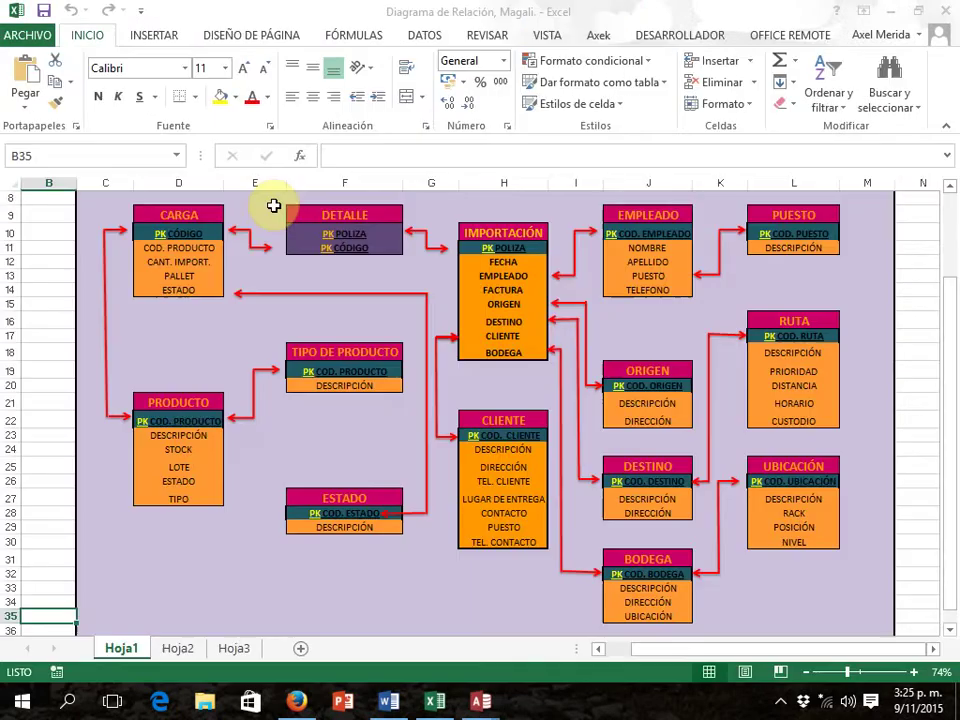
key("alt+Tab")
type("codproducto")
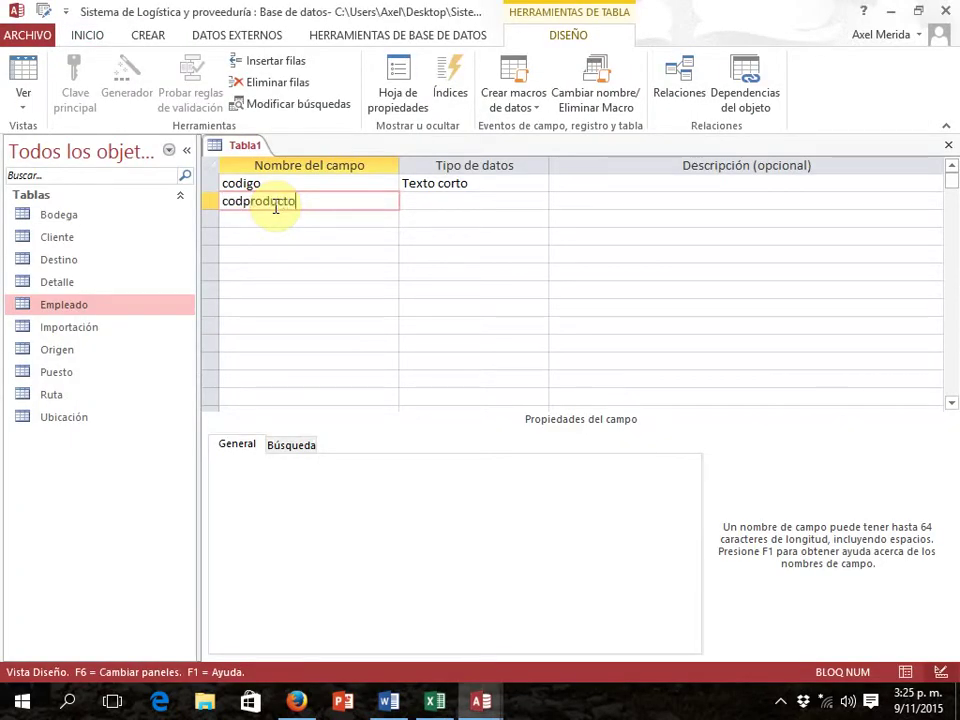
key("Tab")
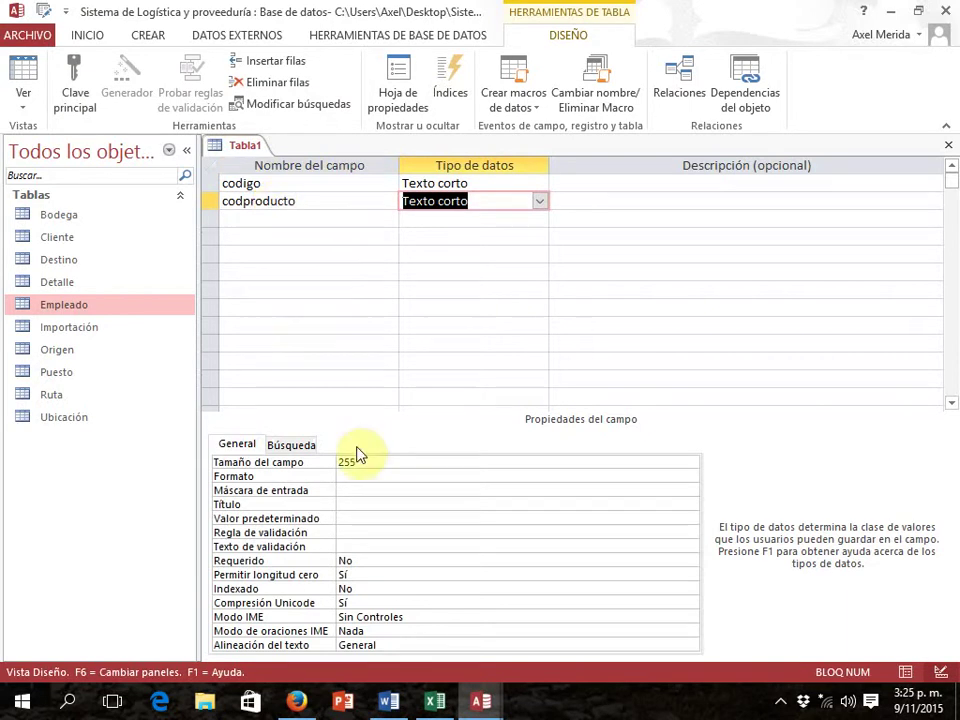
left_click(306, 462)
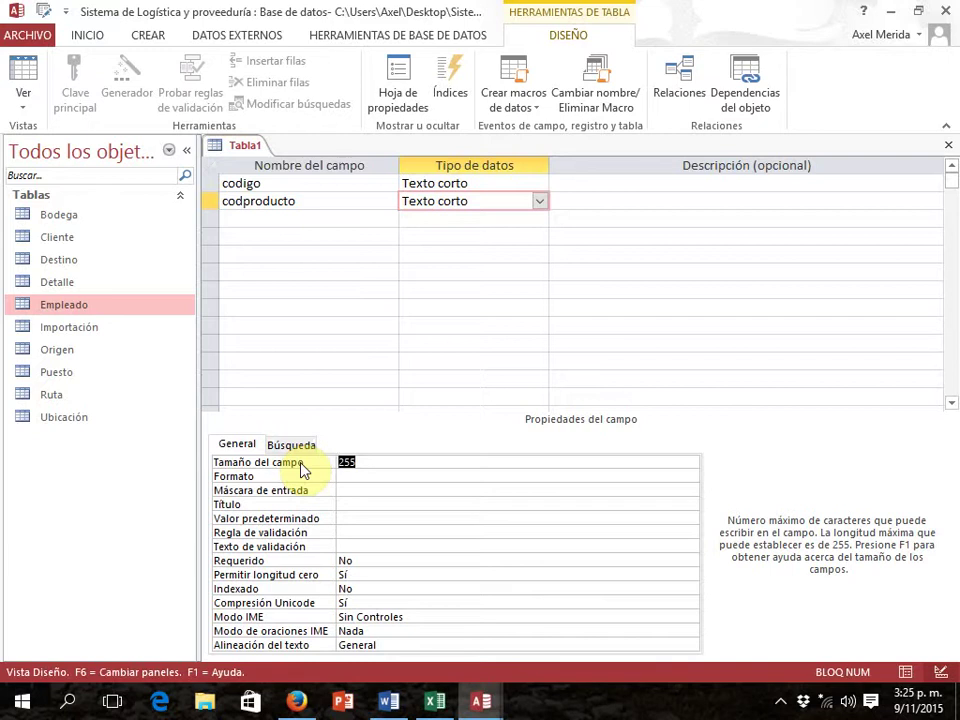
type("10")
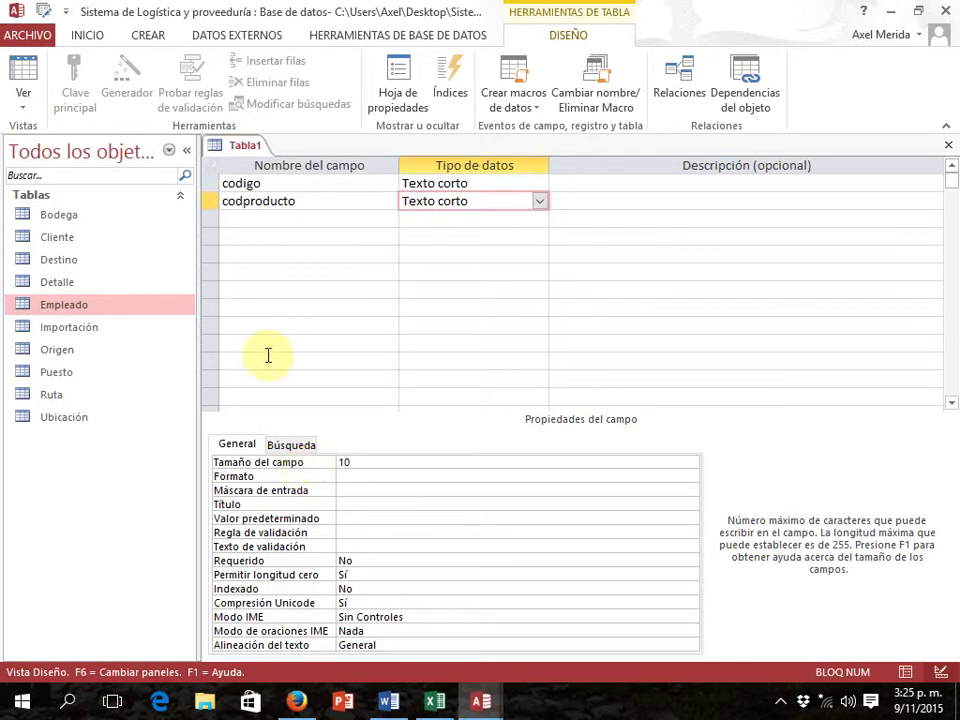
Add a cantidadimportada field of type Número below codproducto, checking the CARGA entity in the Excel diagram
left_click(249, 220)
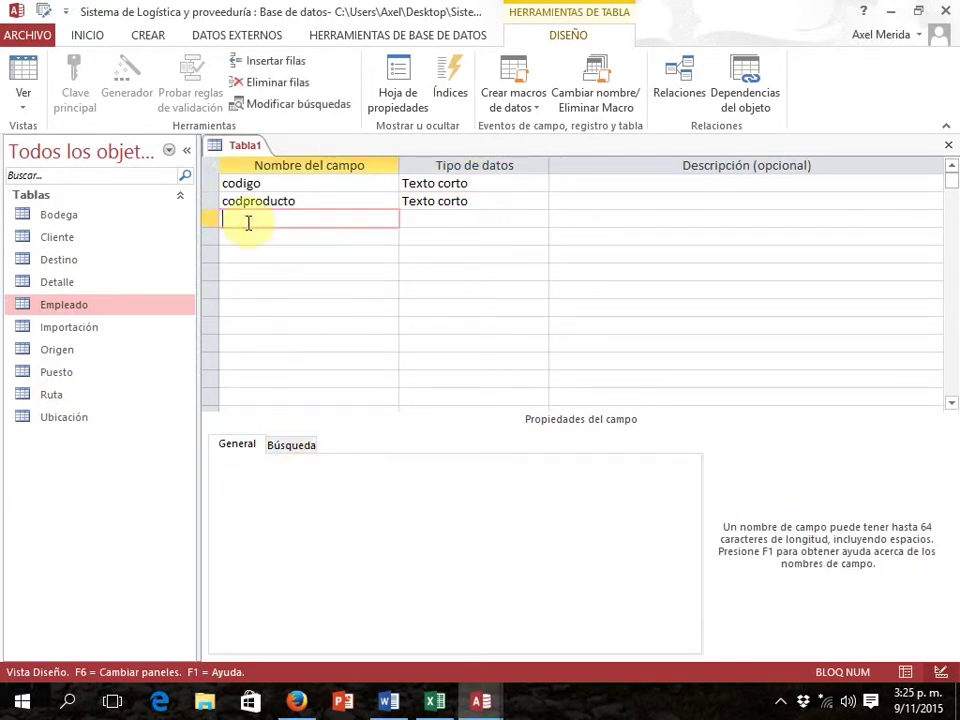
key("alt+Tab")
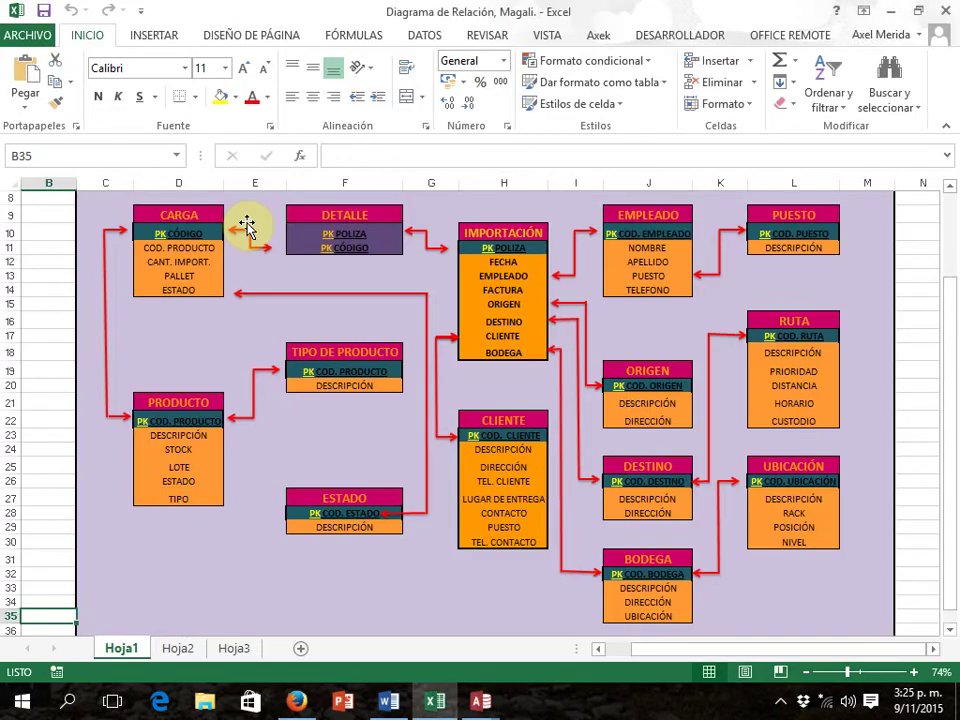
key("alt+Tab")
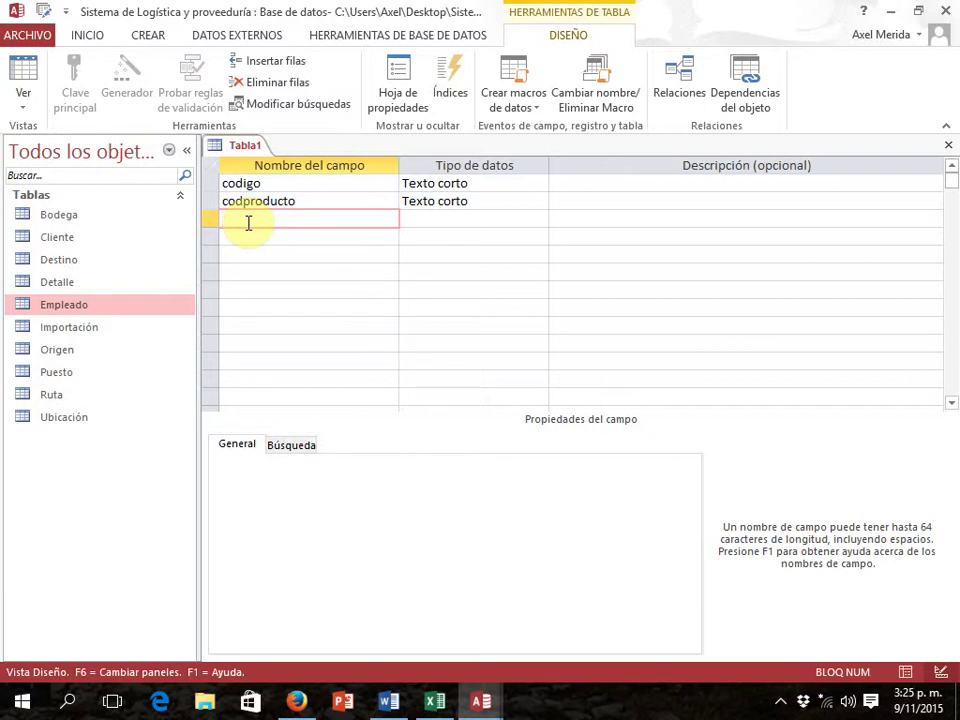
type("cantidadimportada")
key("Return")
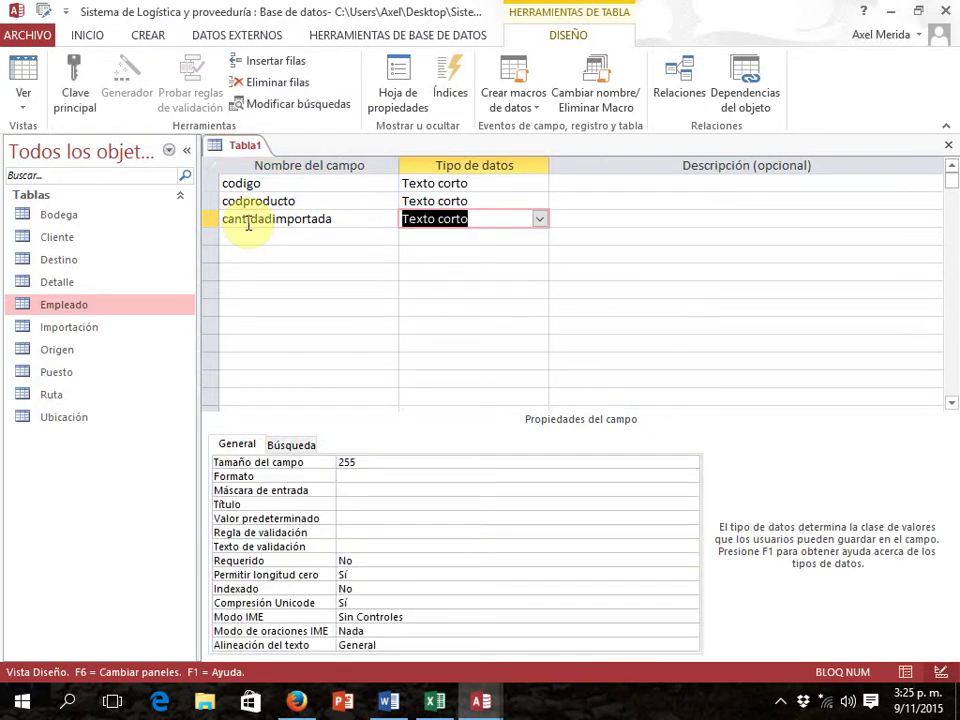
left_click(540, 220)
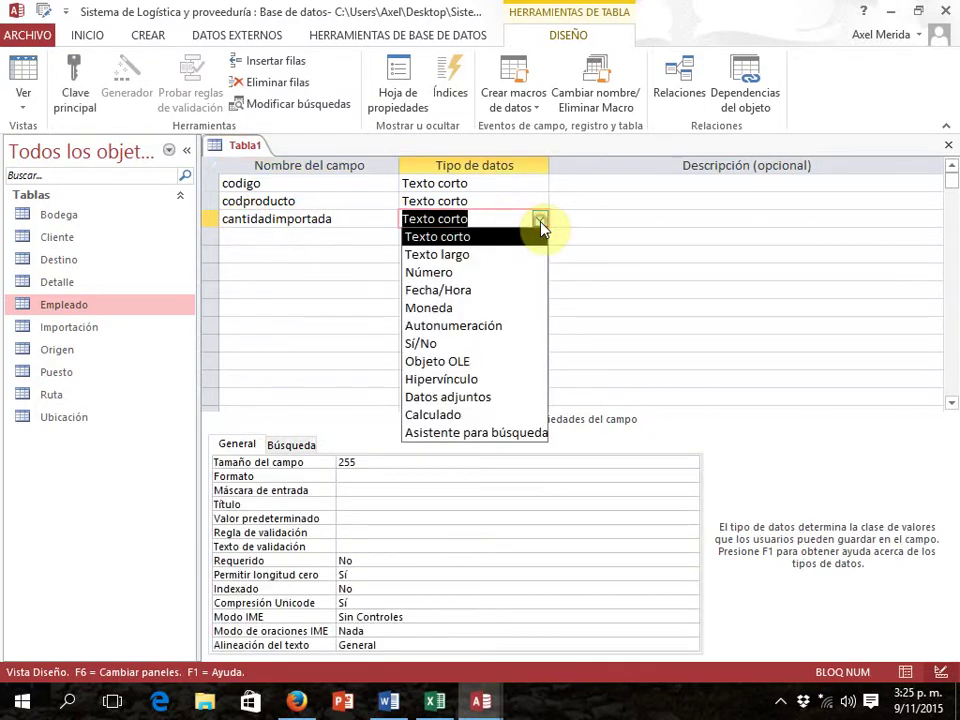
left_click(472, 273)
Add a pallet field of type Número below cantidadimportada, checking the CARGA entity in the Excel diagram
left_click(311, 241)
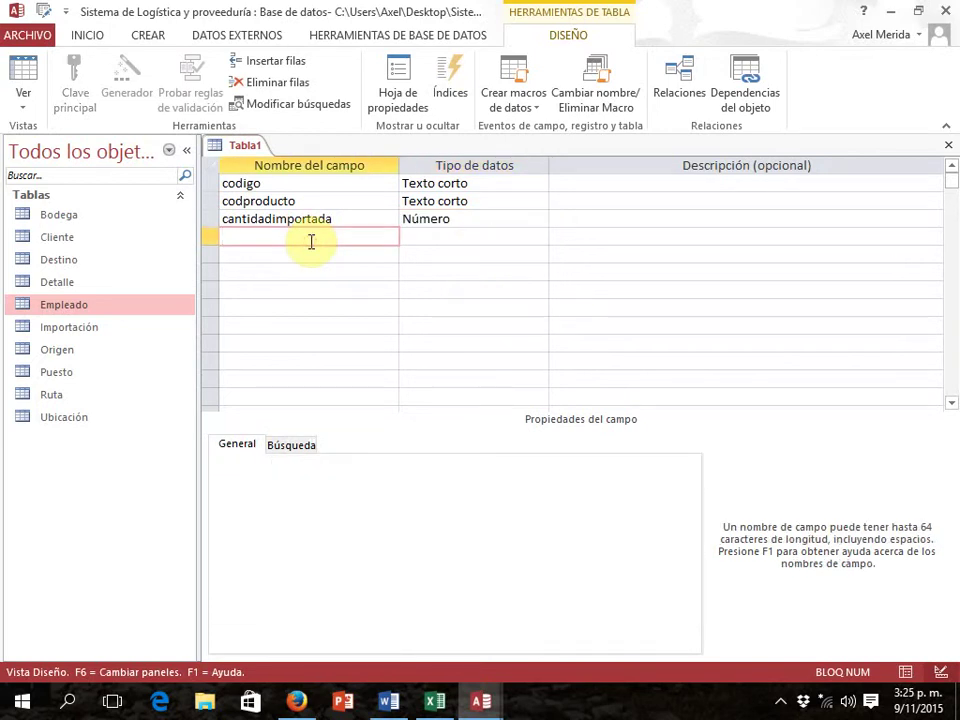
key("alt+Tab")
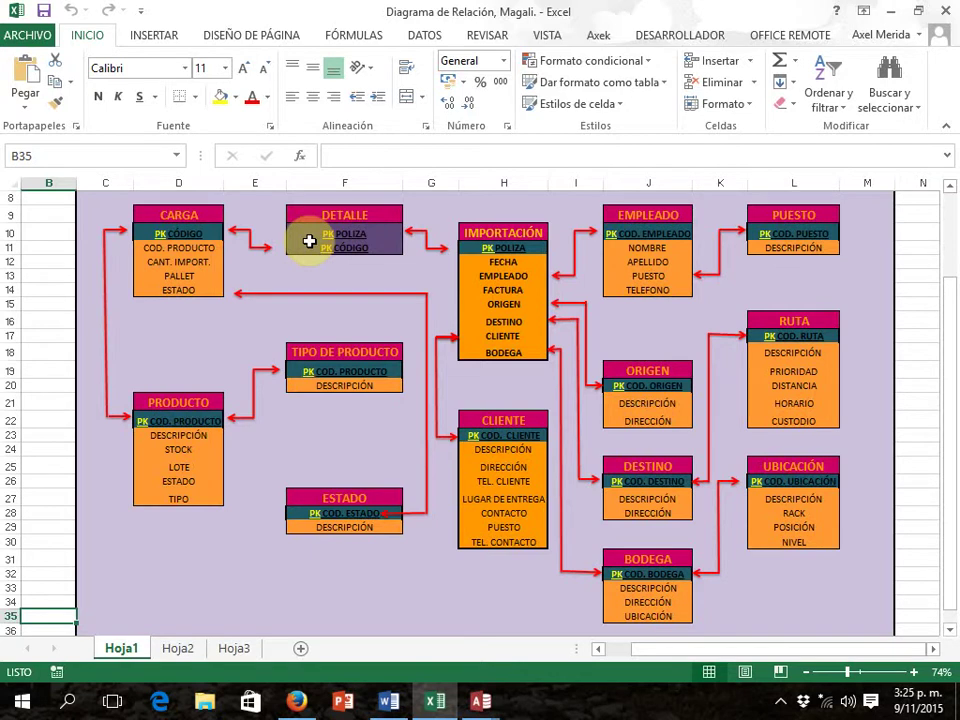
key("alt+Tab")
type("pallet")
key("Tab")
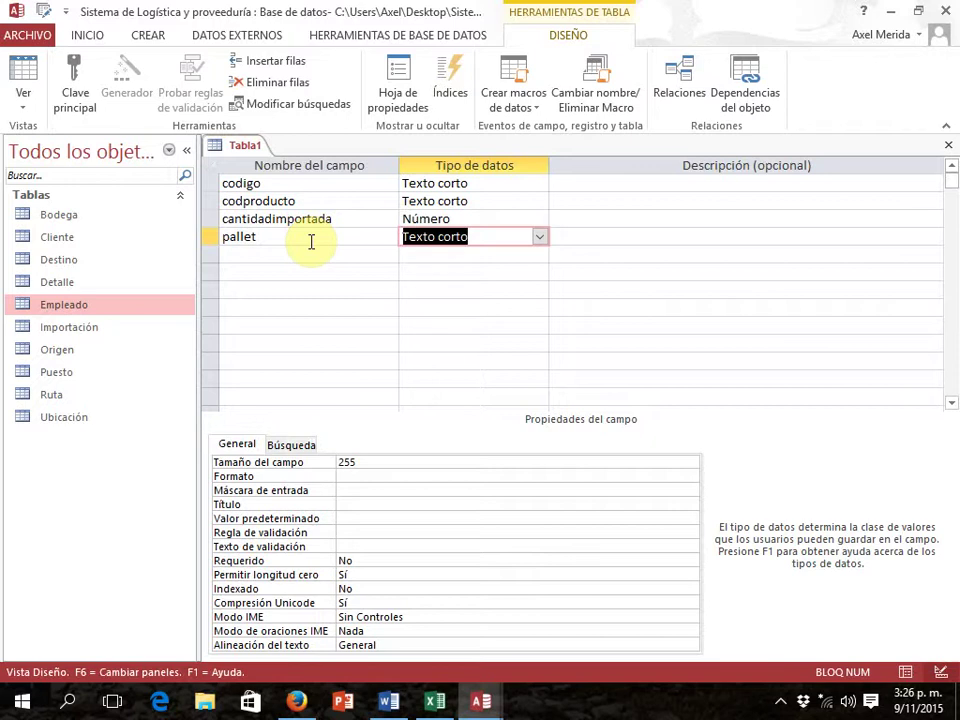
left_click(541, 240)
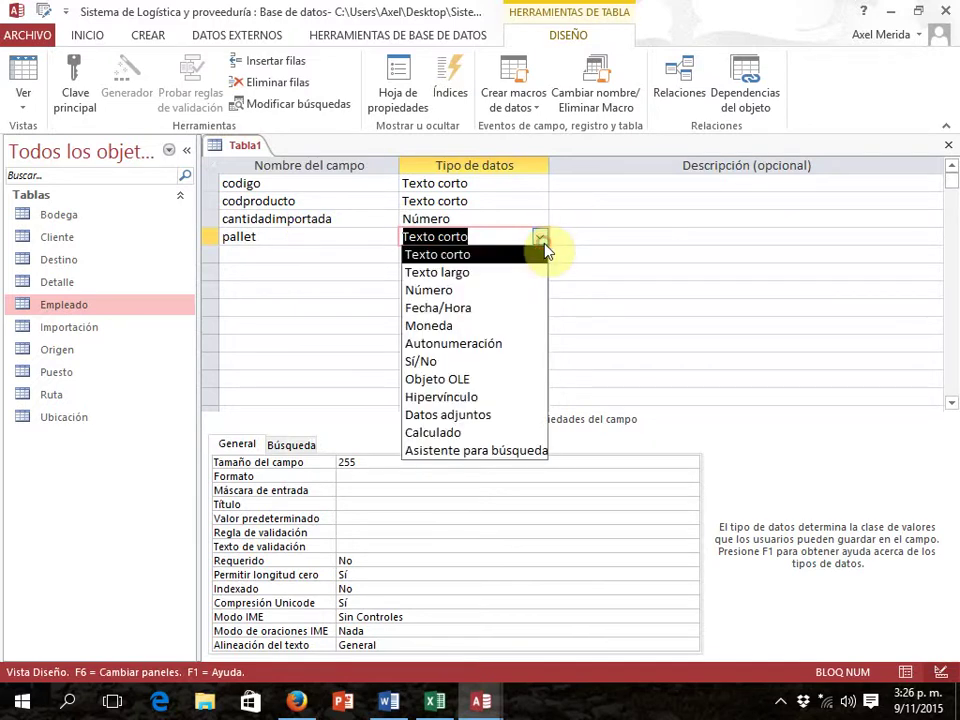
left_click(484, 288)
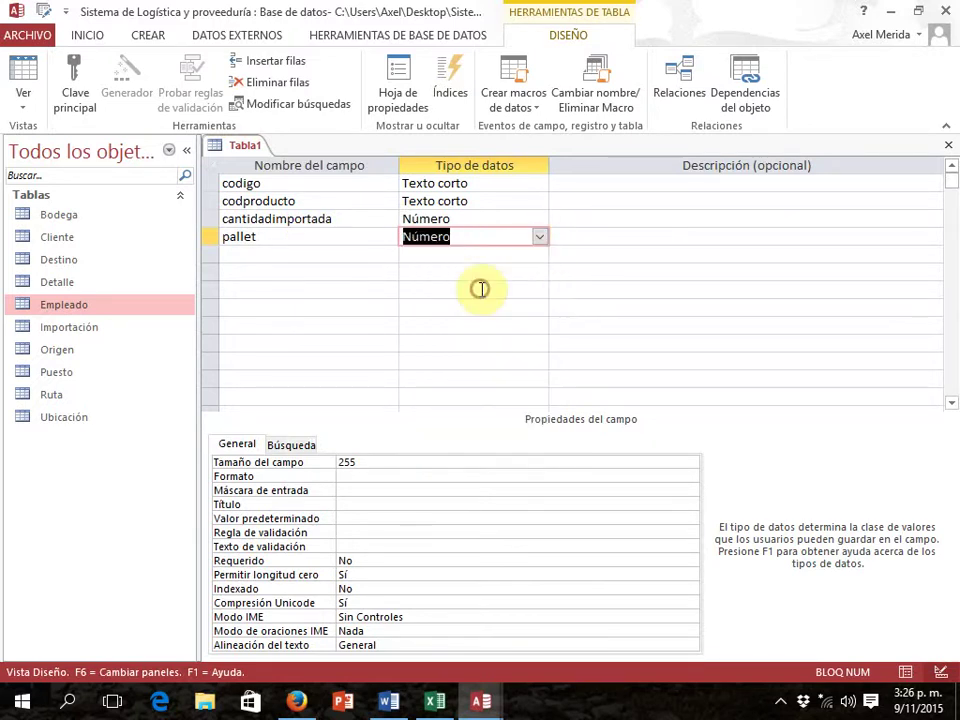
Add an estado short-text field of size 10 below pallet, checking the CARGA entity in the Excel diagram
left_click(258, 262)
key("alt+Tab")
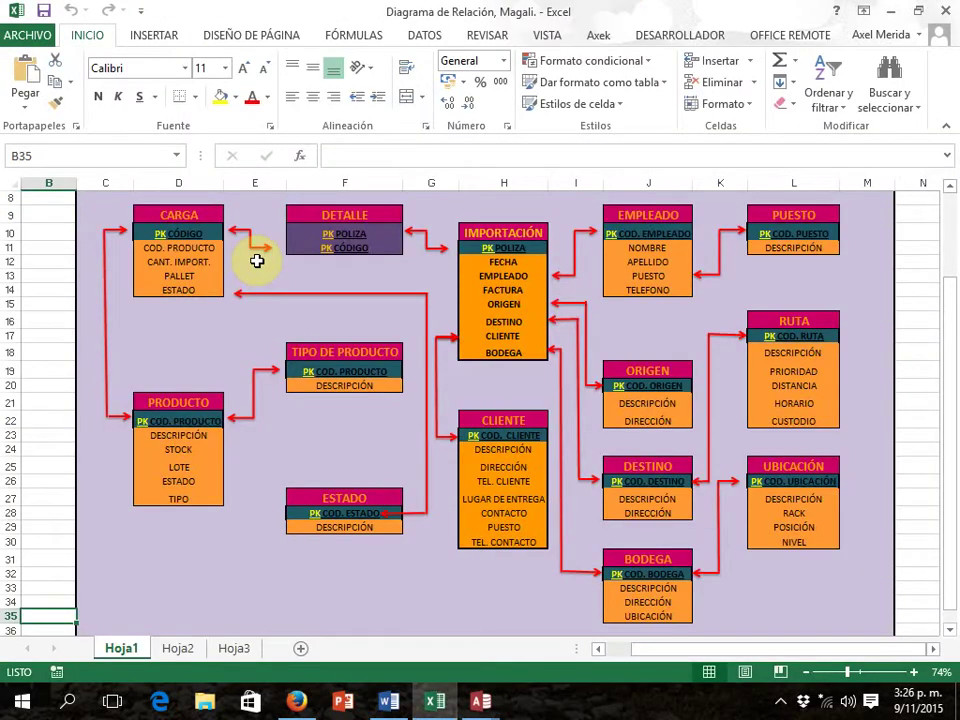
key("alt+Tab")
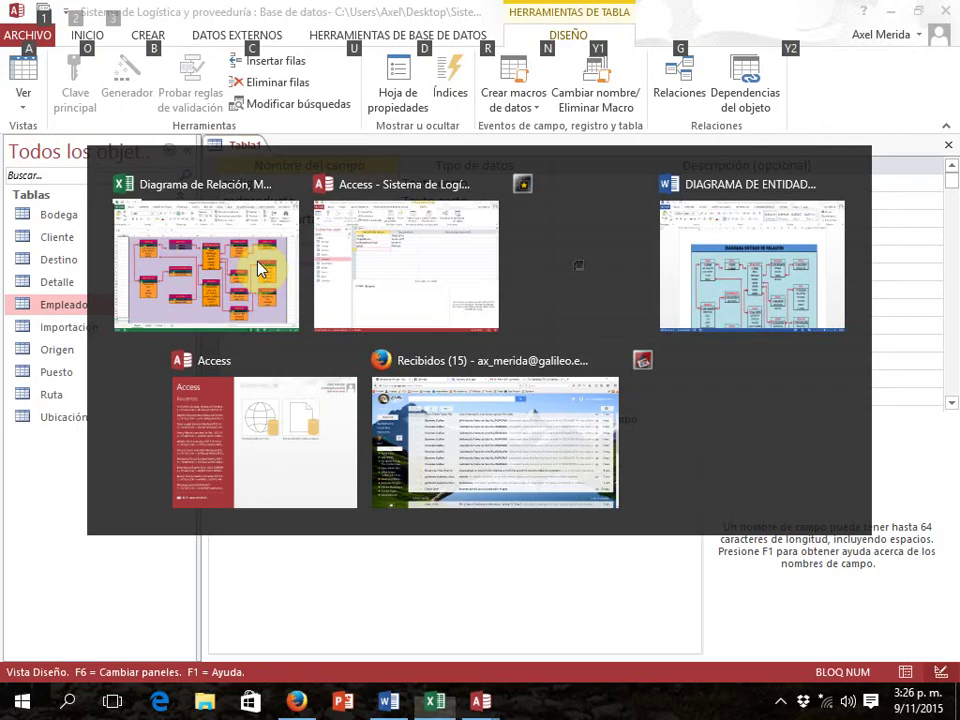
type("estado")
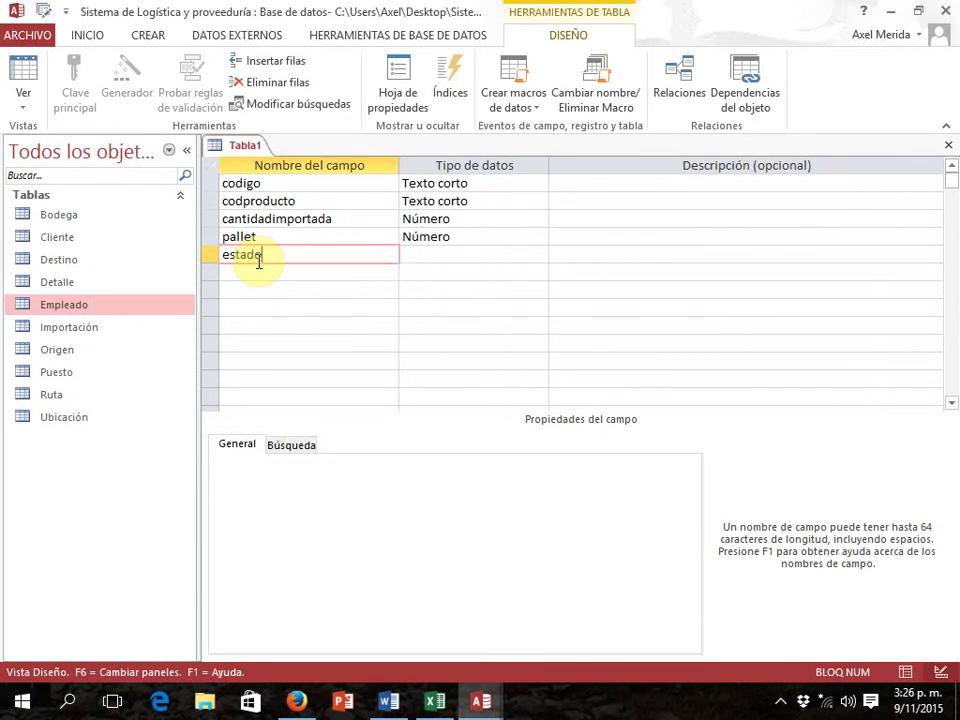
key("Tab")
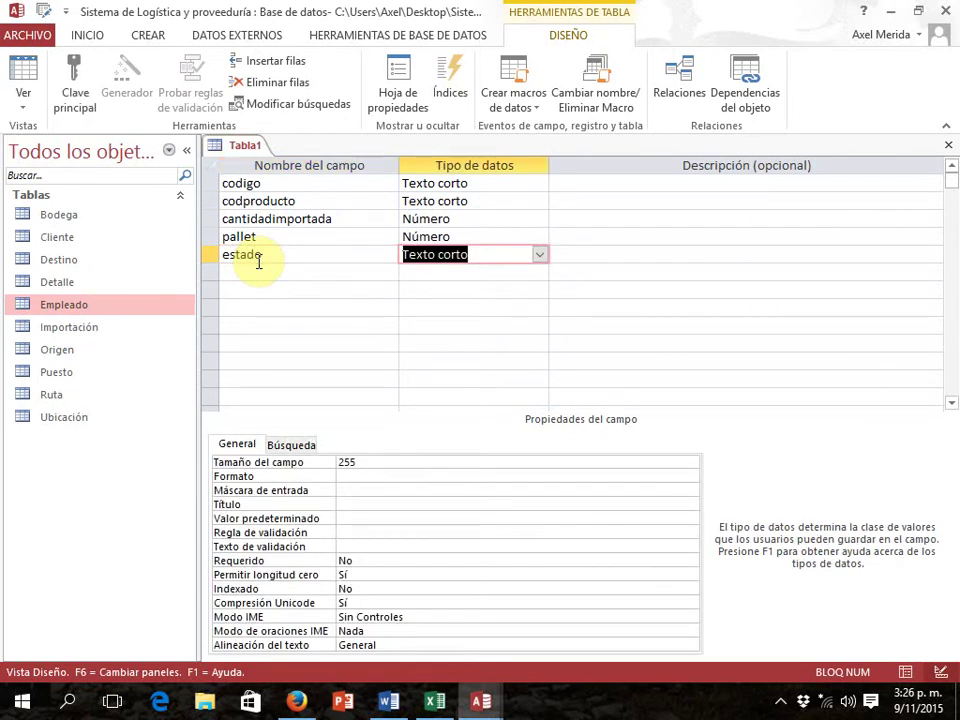
left_click_drag(356, 466, 317, 467)
type("10")
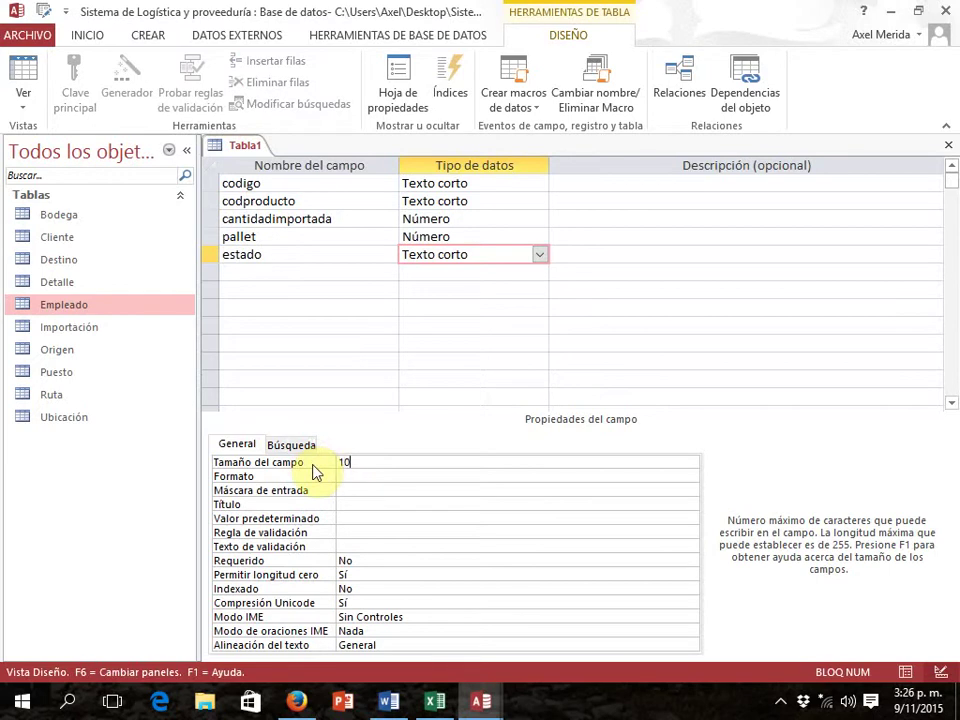
Make codigo the primary key, then close the new table and save it as Carga
left_click(211, 186)
left_click(78, 96)
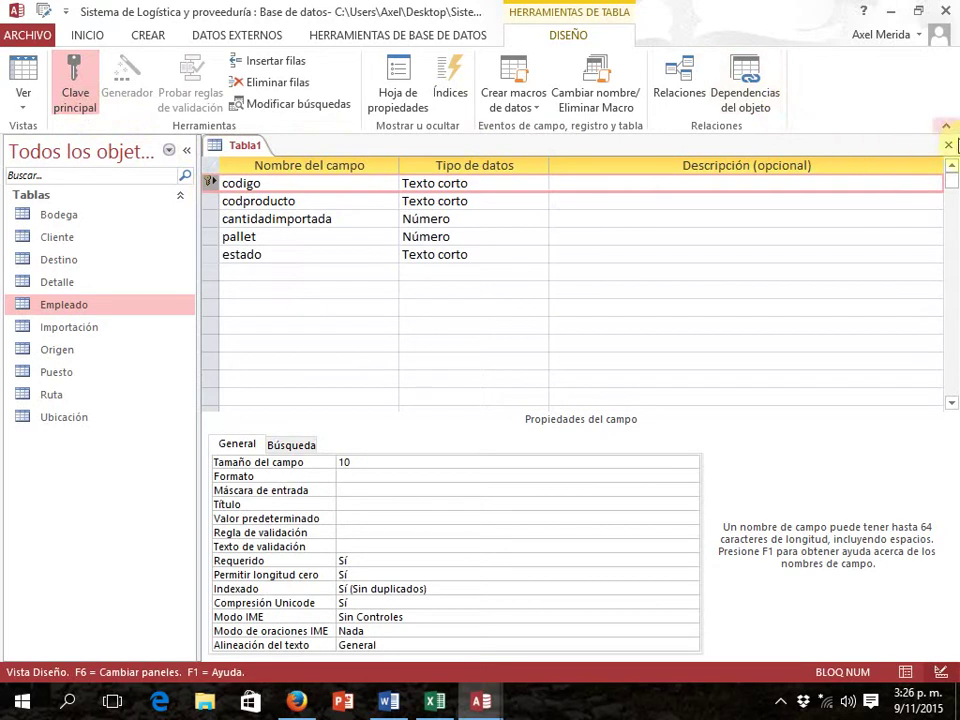
left_click(948, 145)
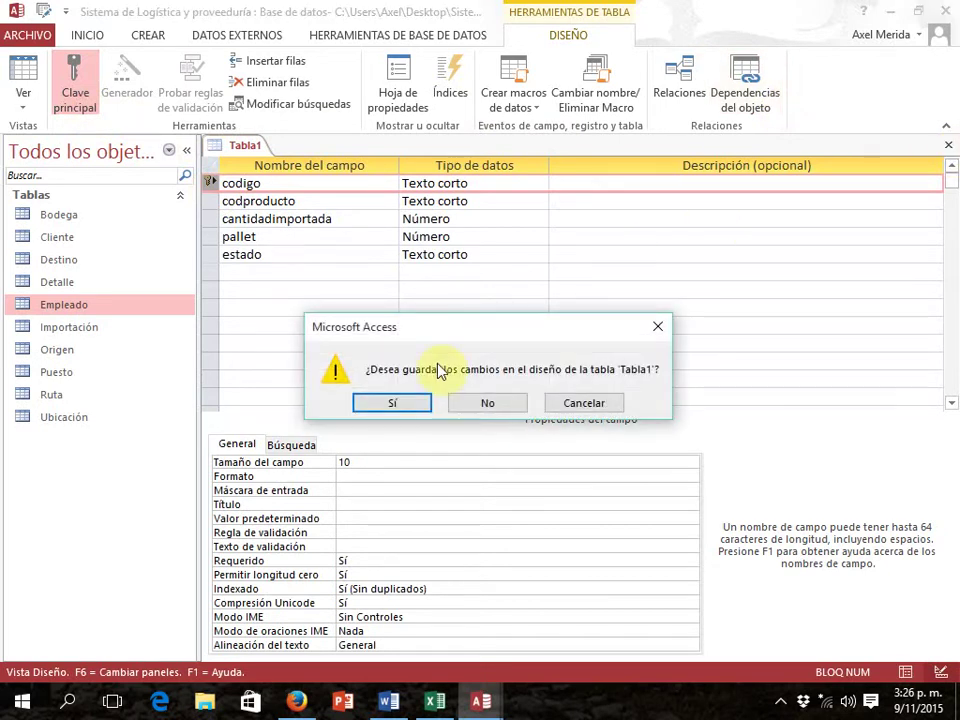
left_click(405, 403)
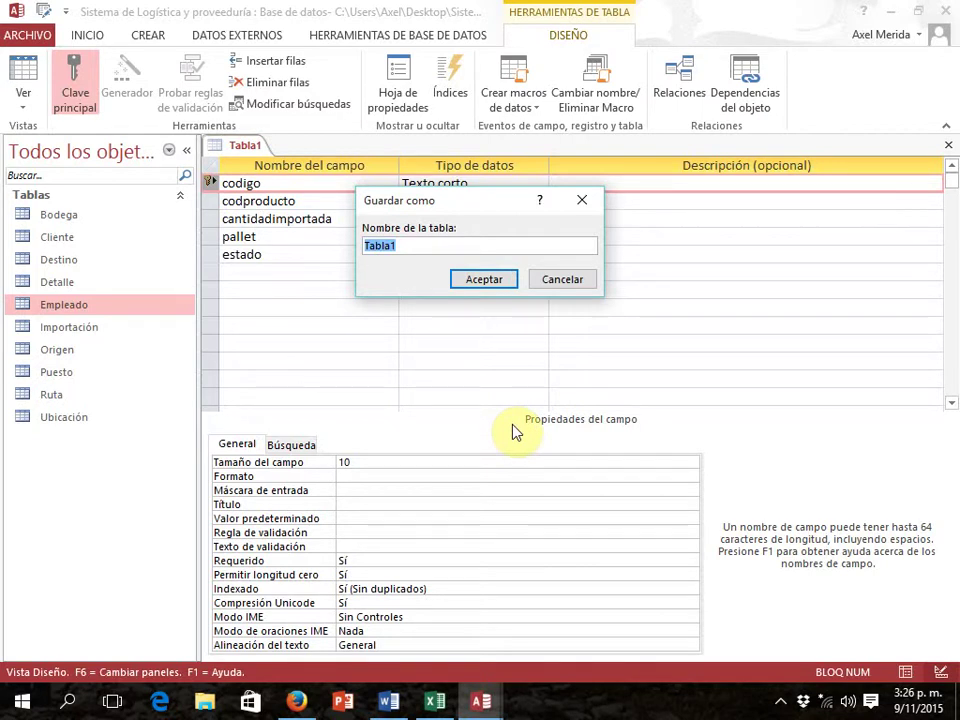
type("Carga")
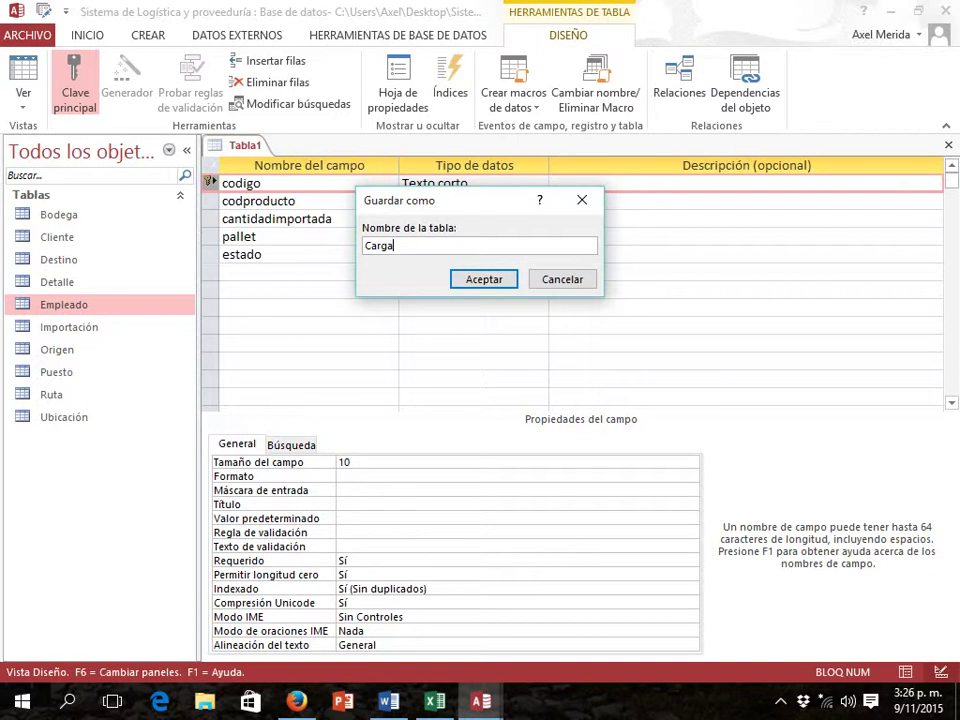
left_click(491, 281)
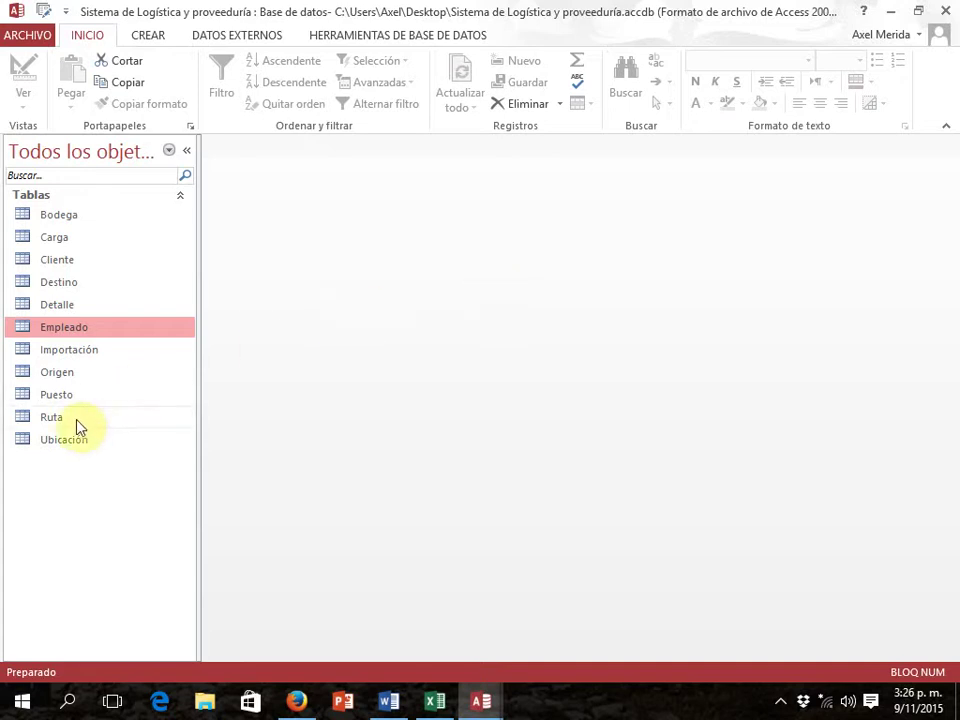
Reopen the Carga table in design view and choose Entero largo as the pallet field's size
right_click(64, 239)
left_click(91, 272)
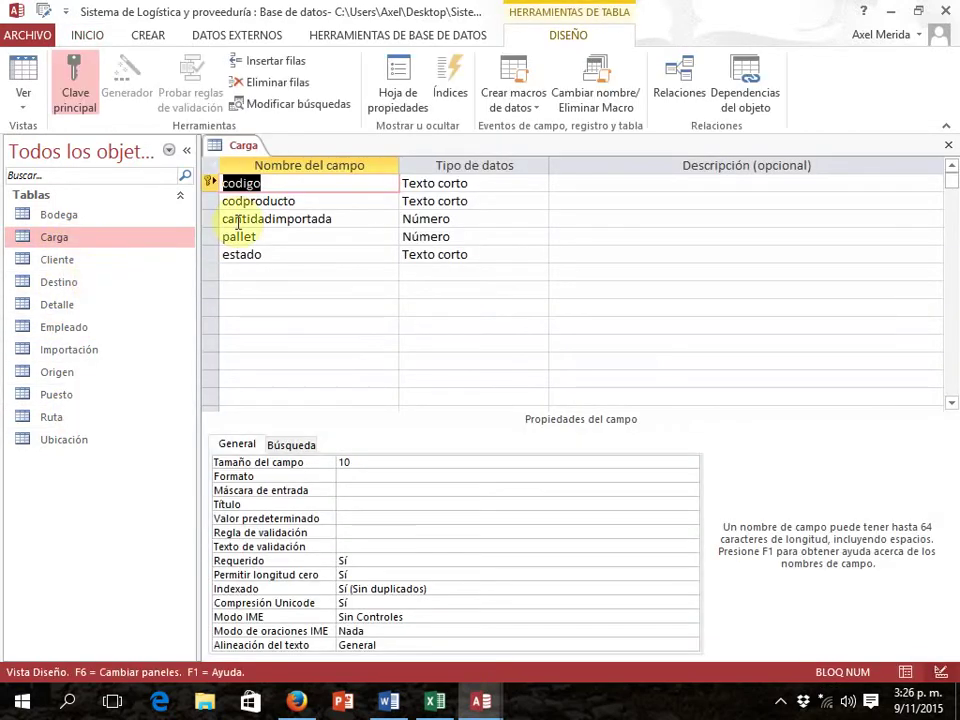
left_click(442, 237)
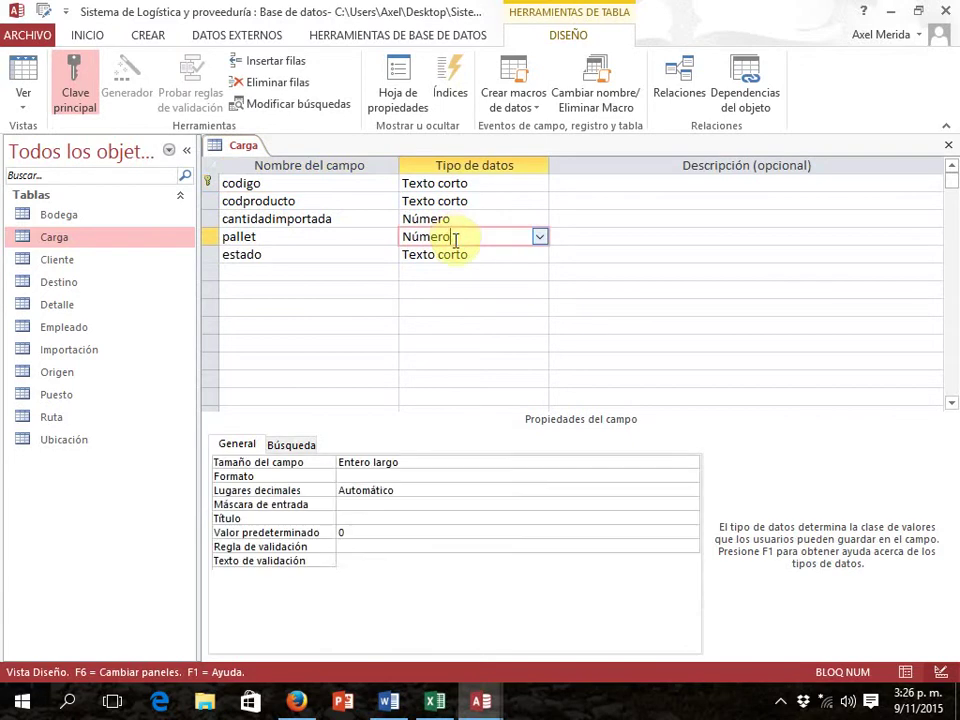
left_click(581, 464)
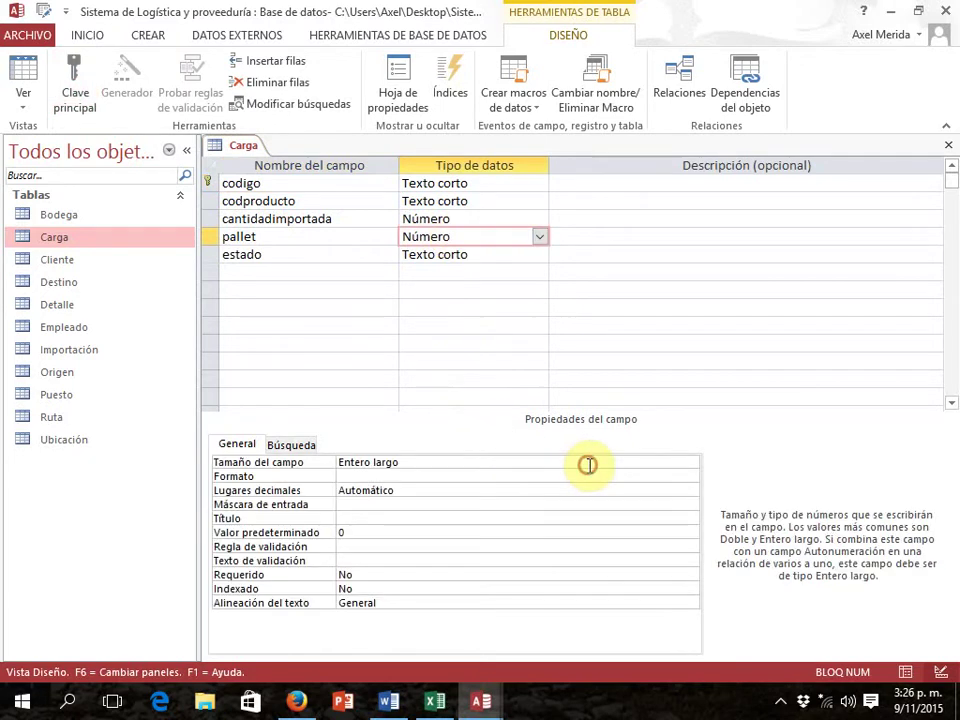
left_click(689, 466)
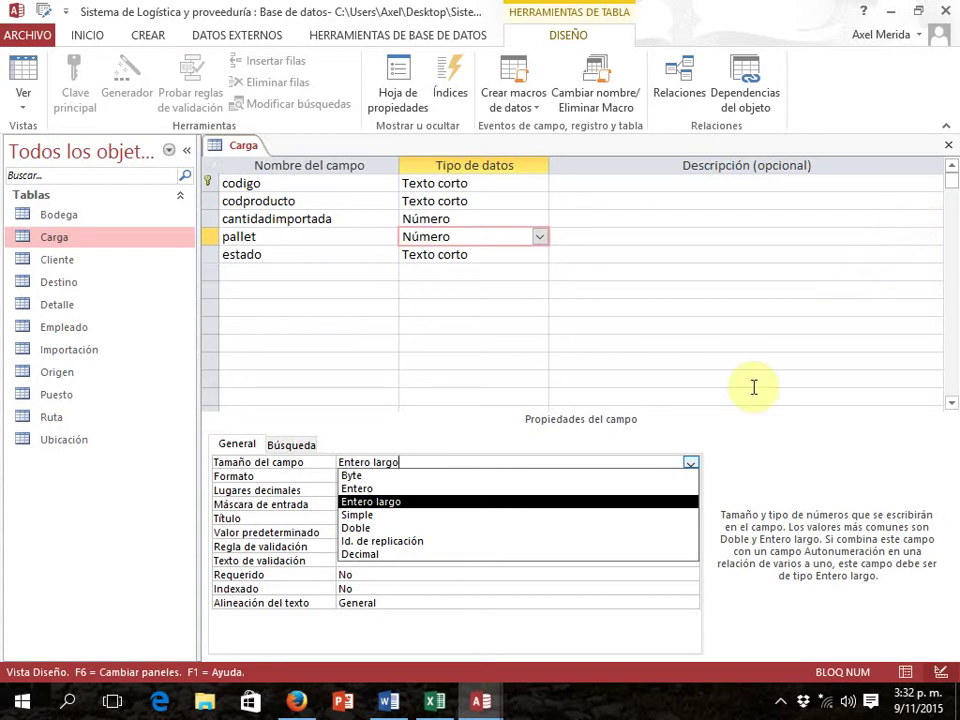
left_click(622, 502)
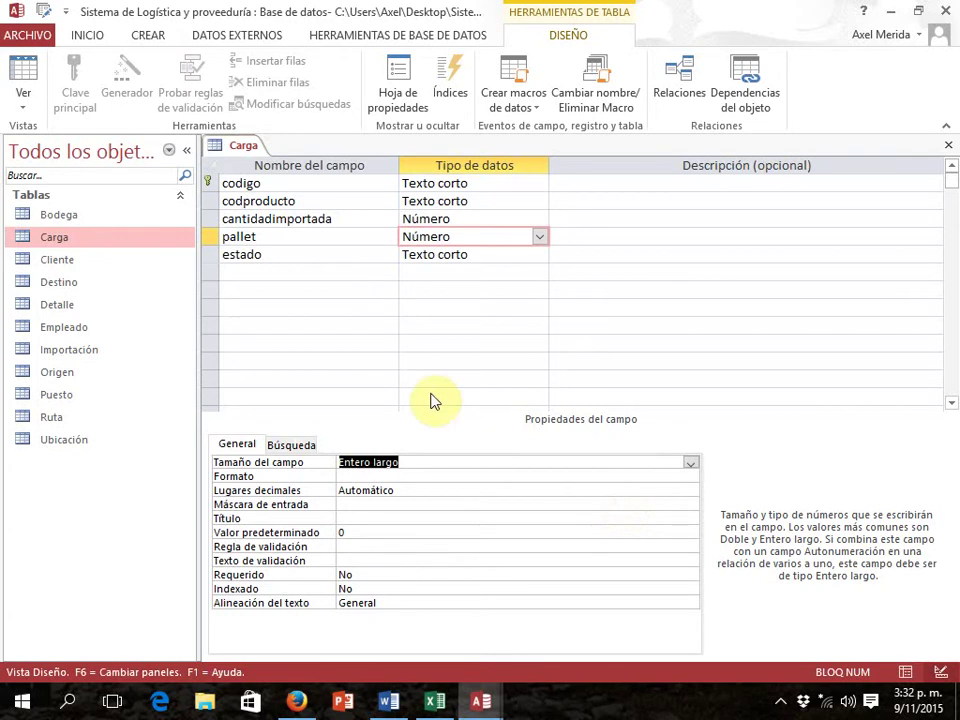
left_click(308, 272)
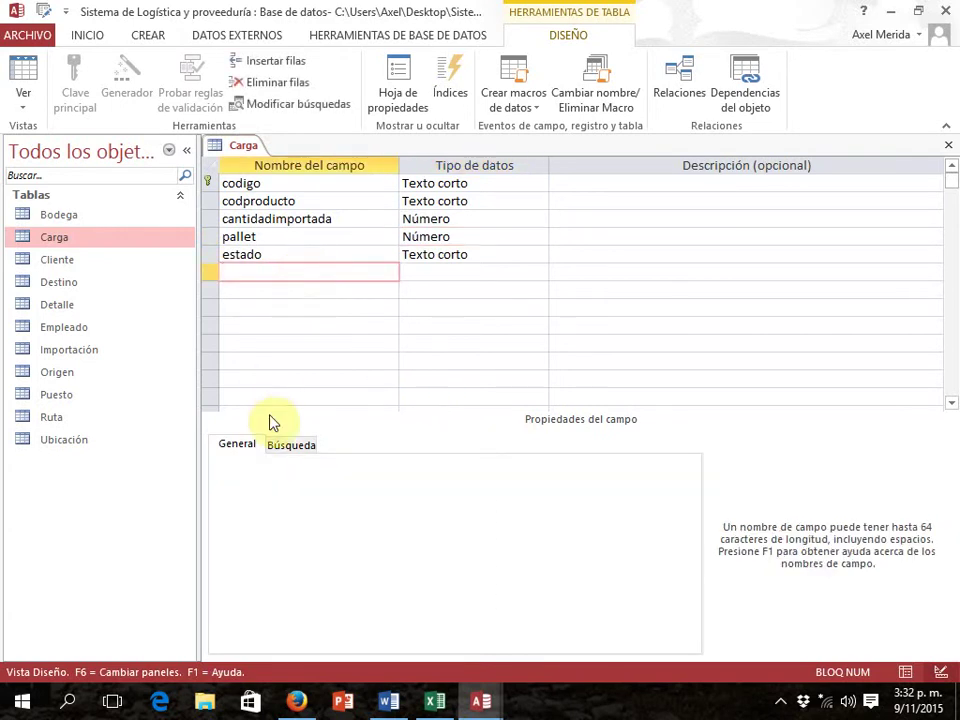
Check the Excel relationship diagram, then close the Carga table in Access, saving its design changes
left_click(428, 702)
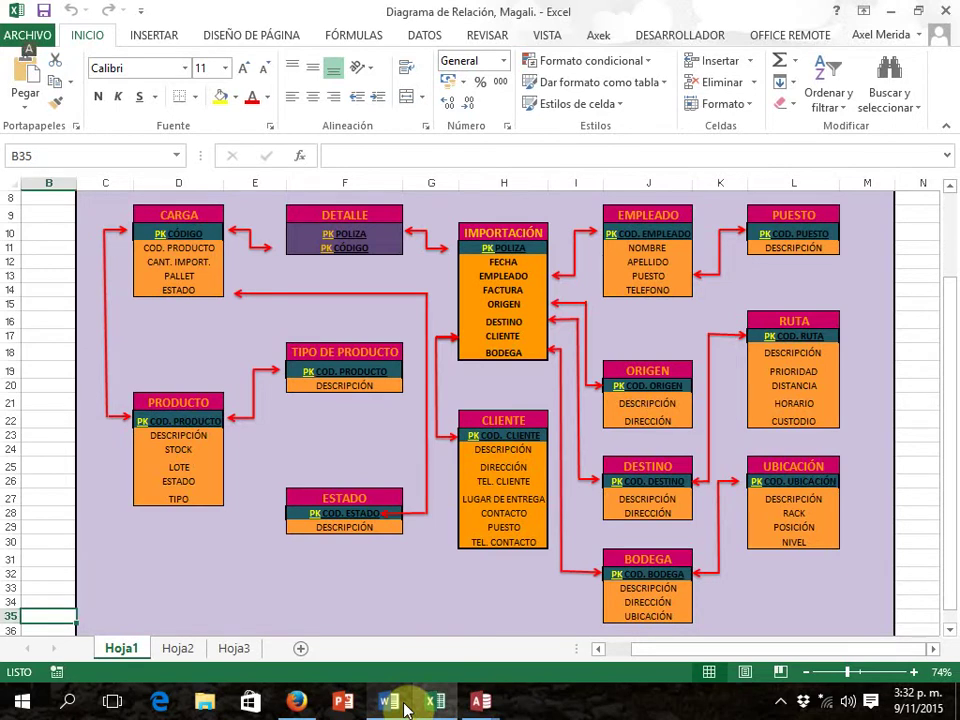
left_click(414, 702)
left_click(945, 147)
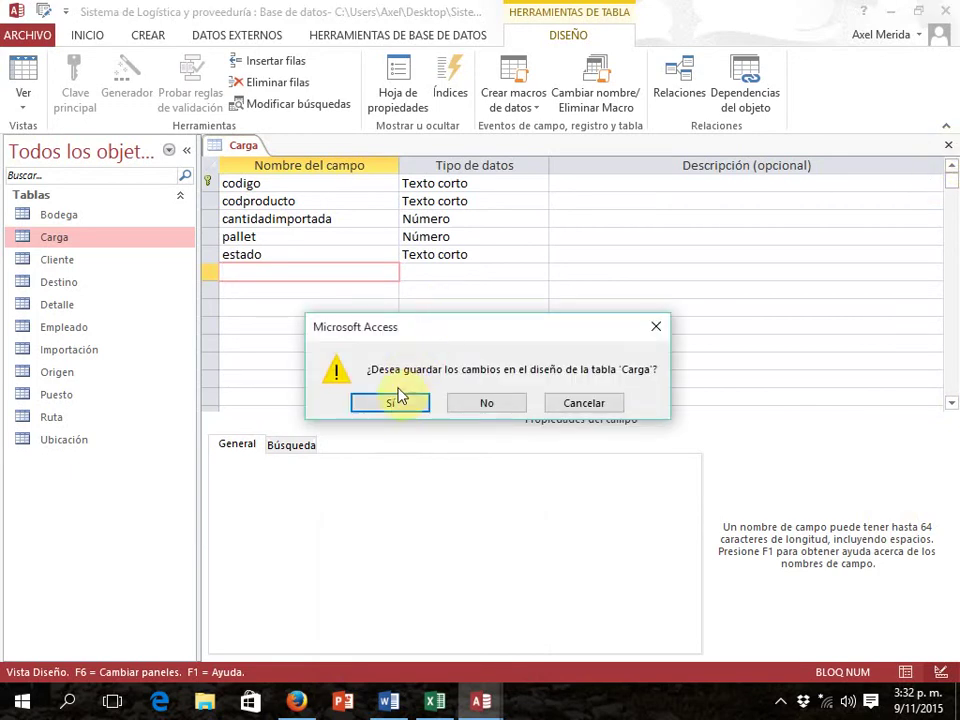
left_click(392, 405)
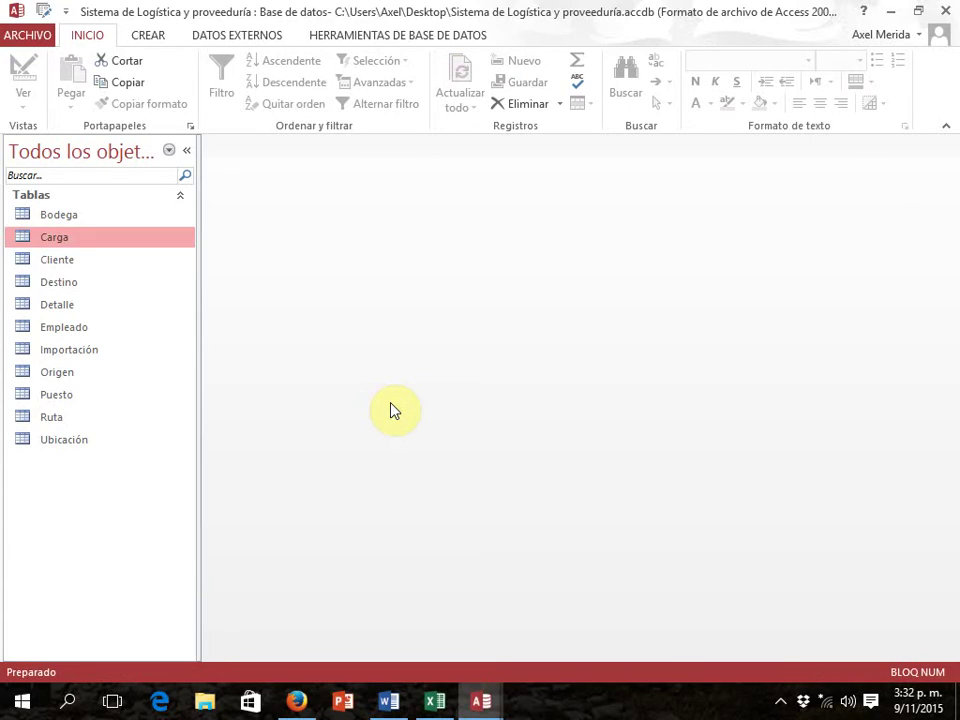
Check the ESTADO entity in the Excel diagram and create a new Access table in design view with a codestado short-text field of size 10
key("alt+Tab")
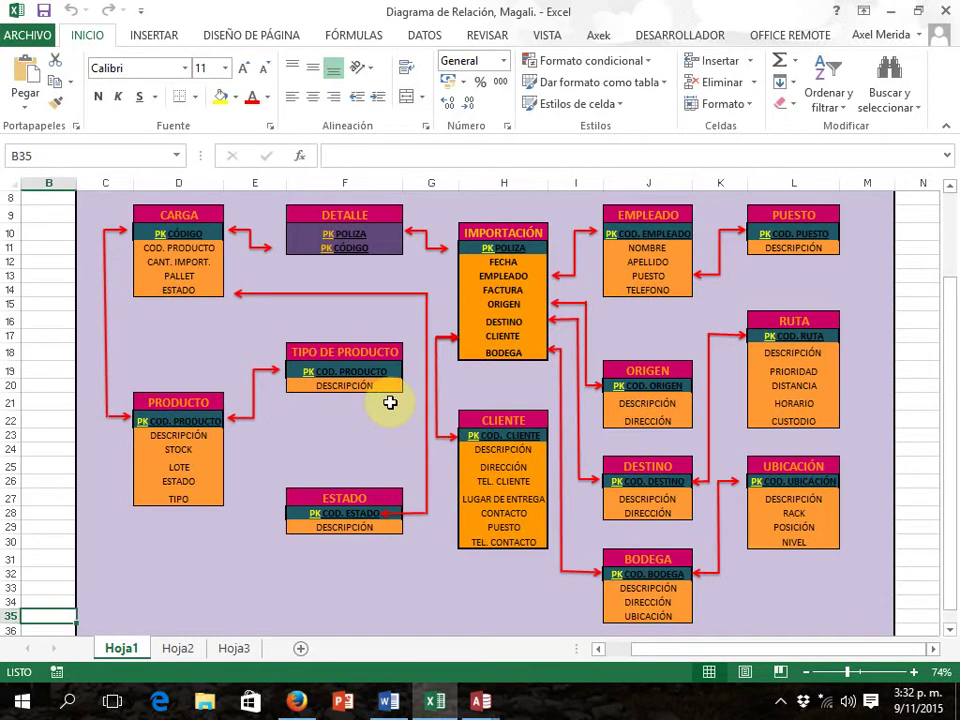
key("alt+Tab")
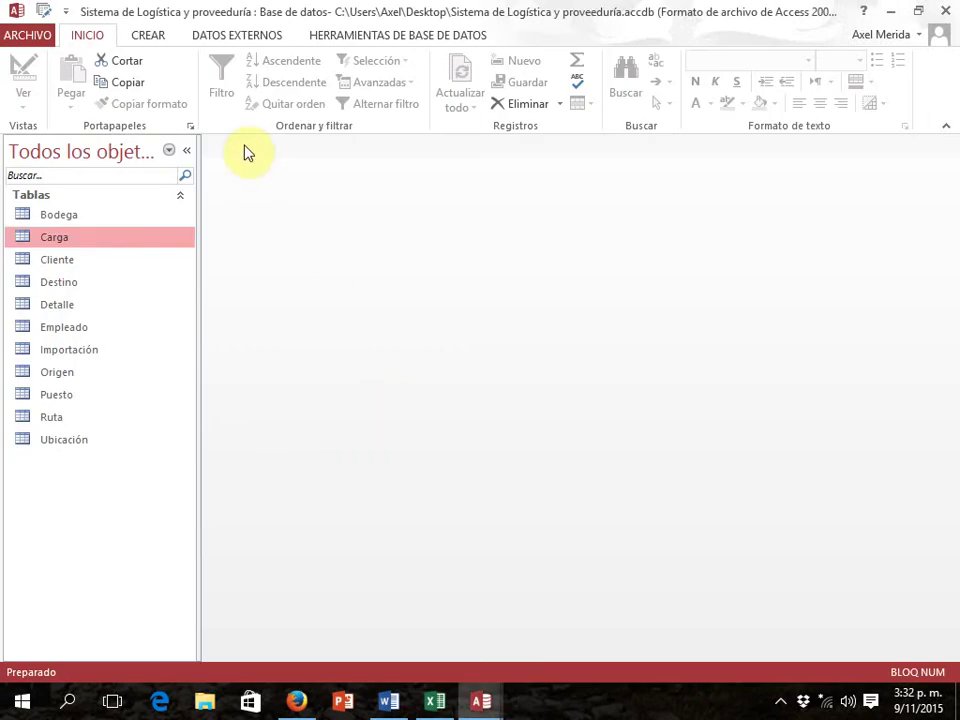
left_click(162, 40)
left_click(134, 107)
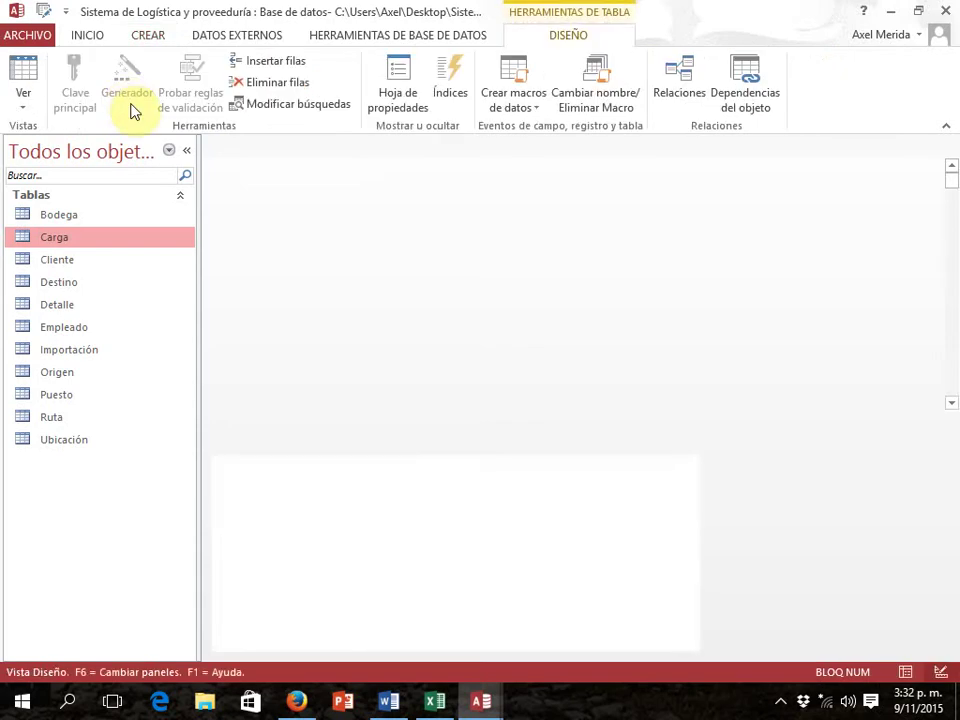
type("cod")
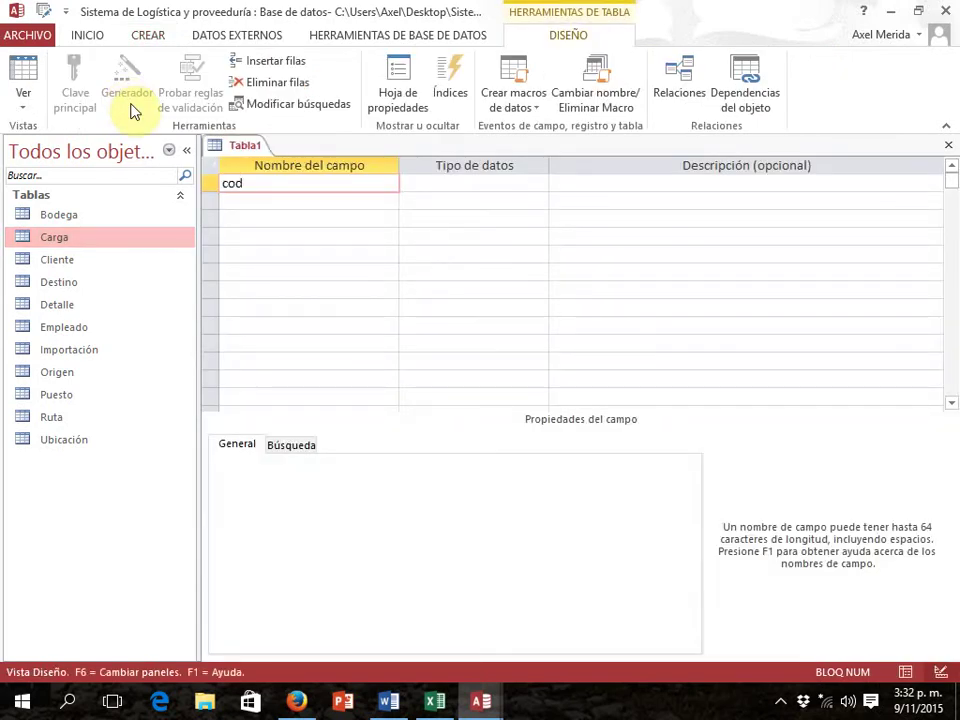
type("estado")
key("Tab")
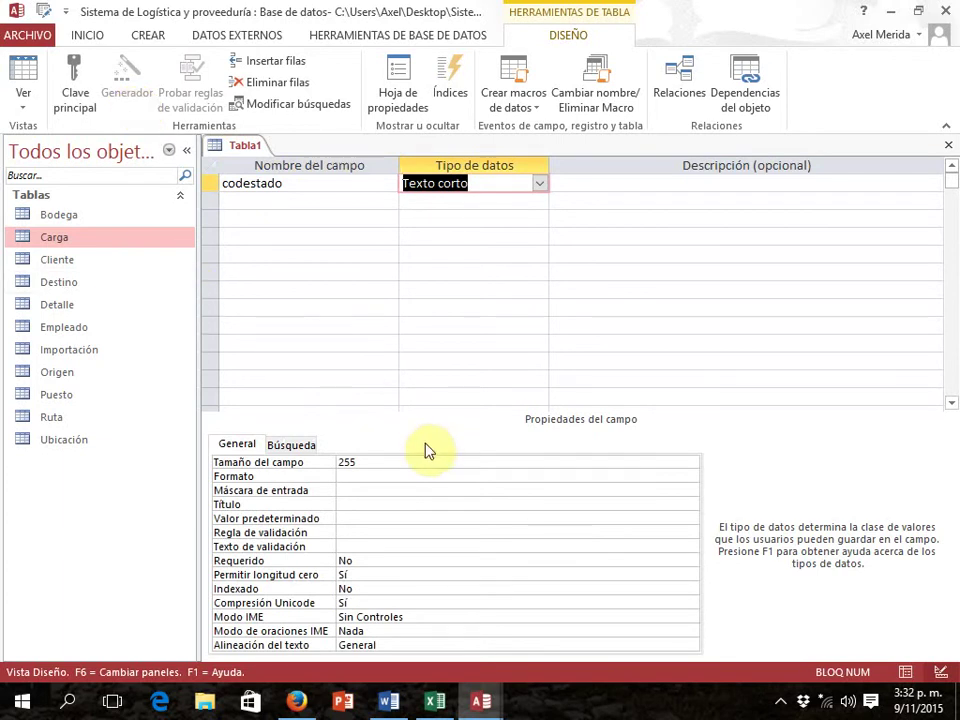
left_click(322, 462)
type("10")
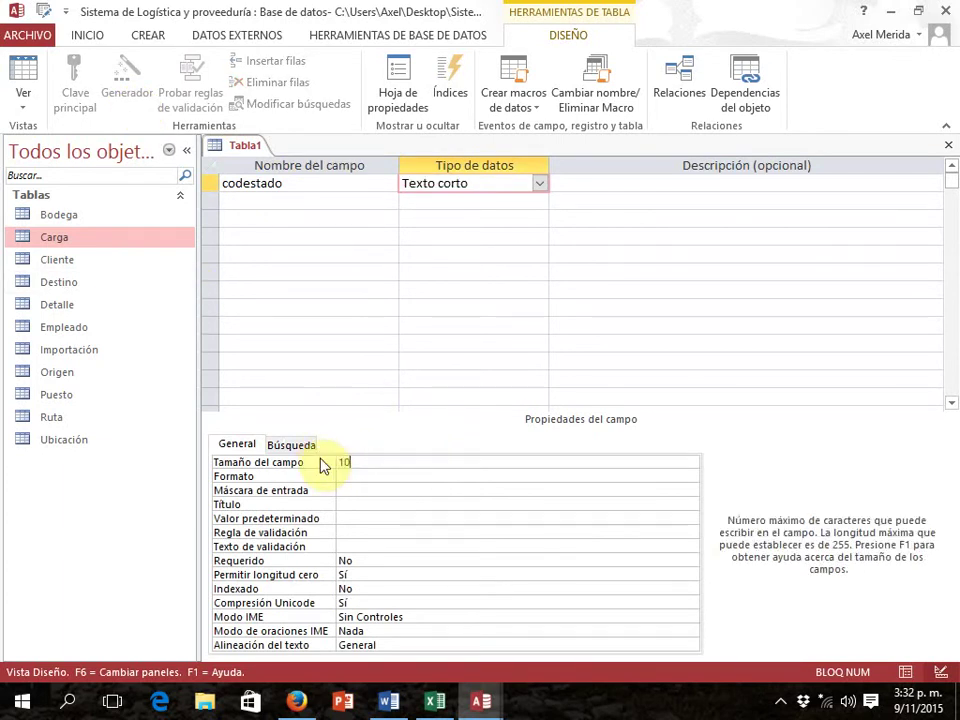
Add a descripcion short-text field of size 30 below codestado, checking the ESTADO entity in the Excel diagram
left_click(253, 199)
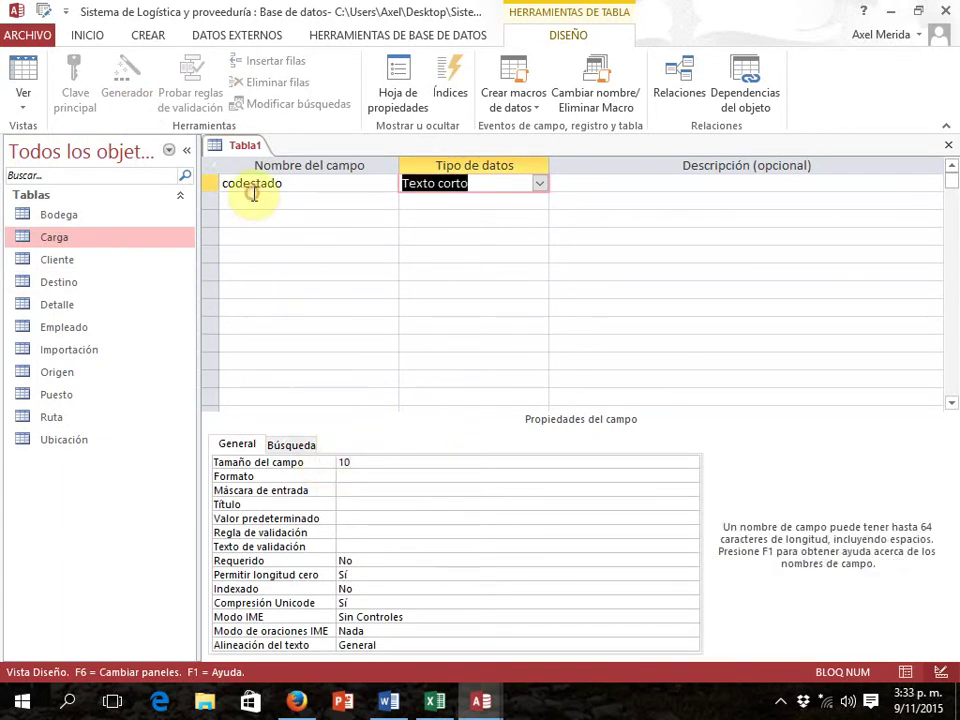
key("alt+Tab")
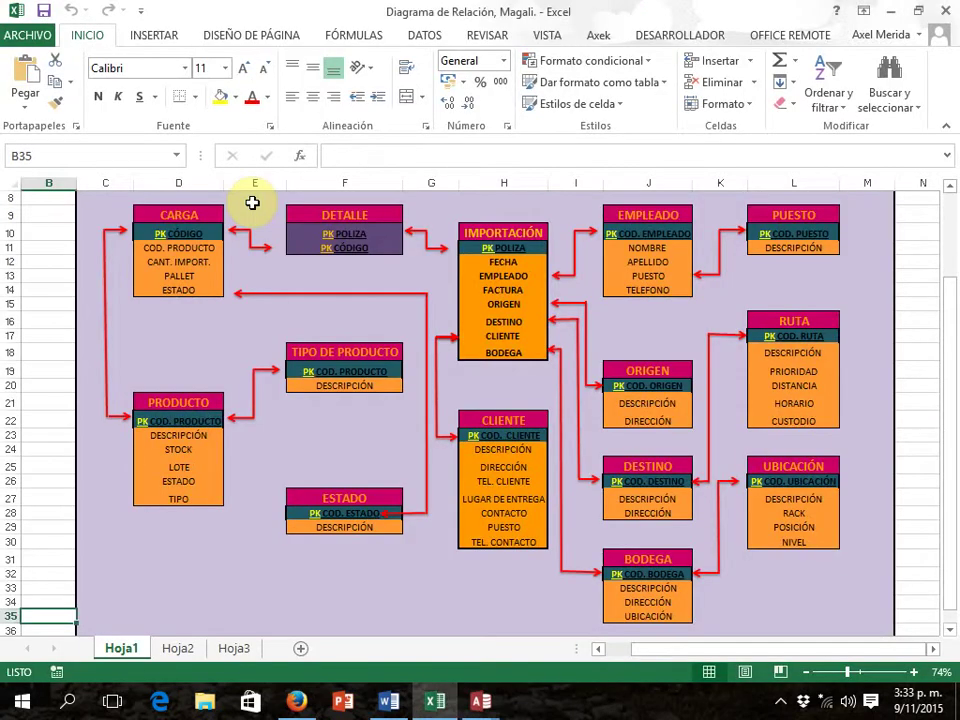
key("alt+Tab")
type("des")
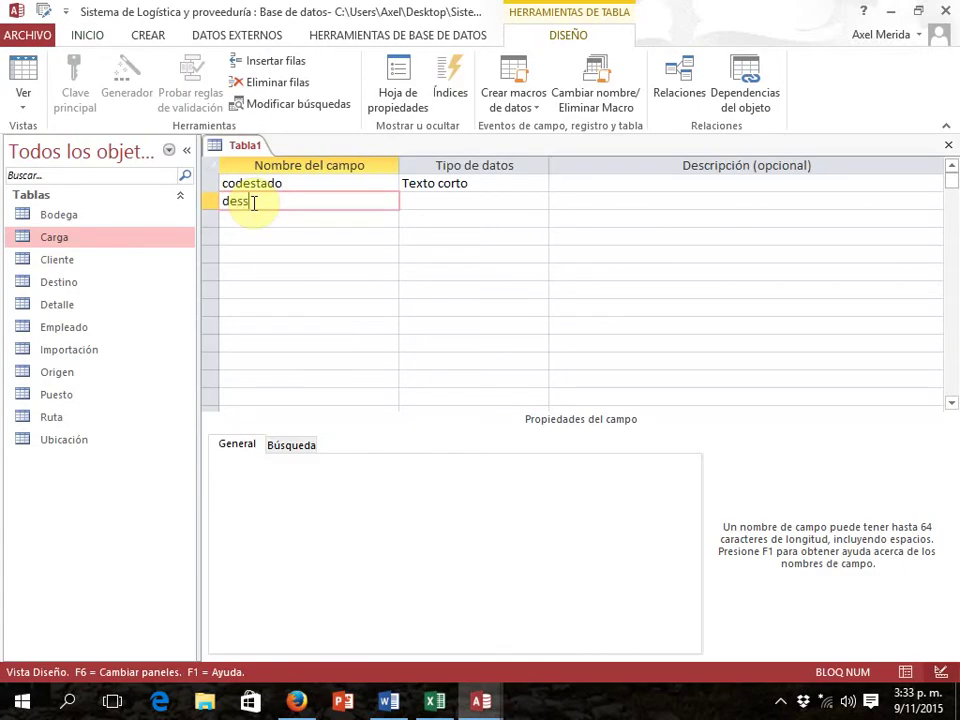
type("cripcion")
key("Tab")
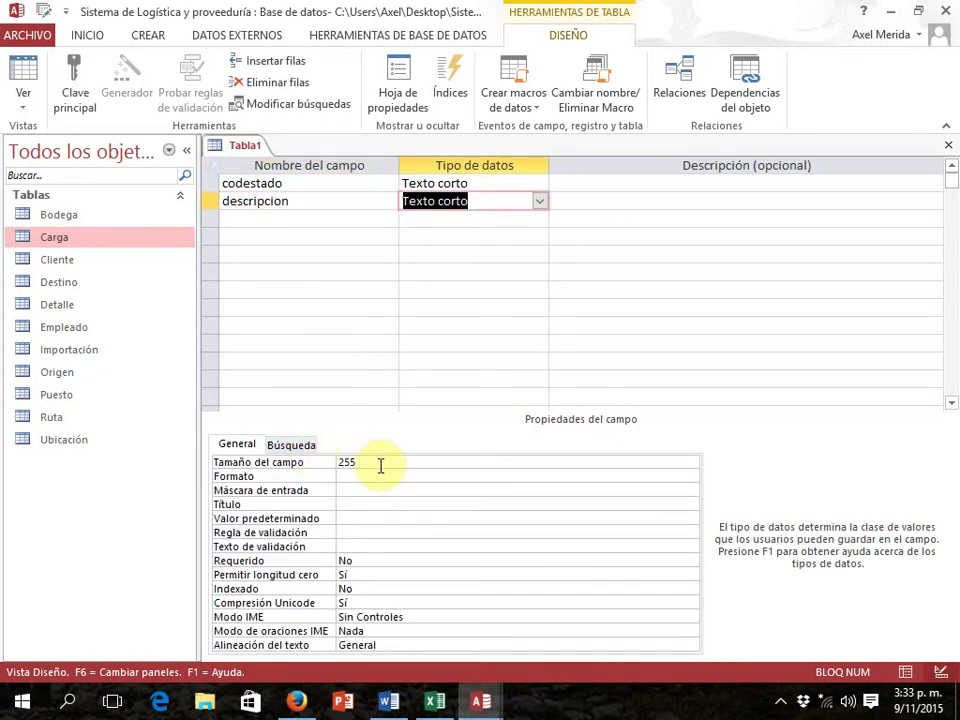
left_click(333, 464)
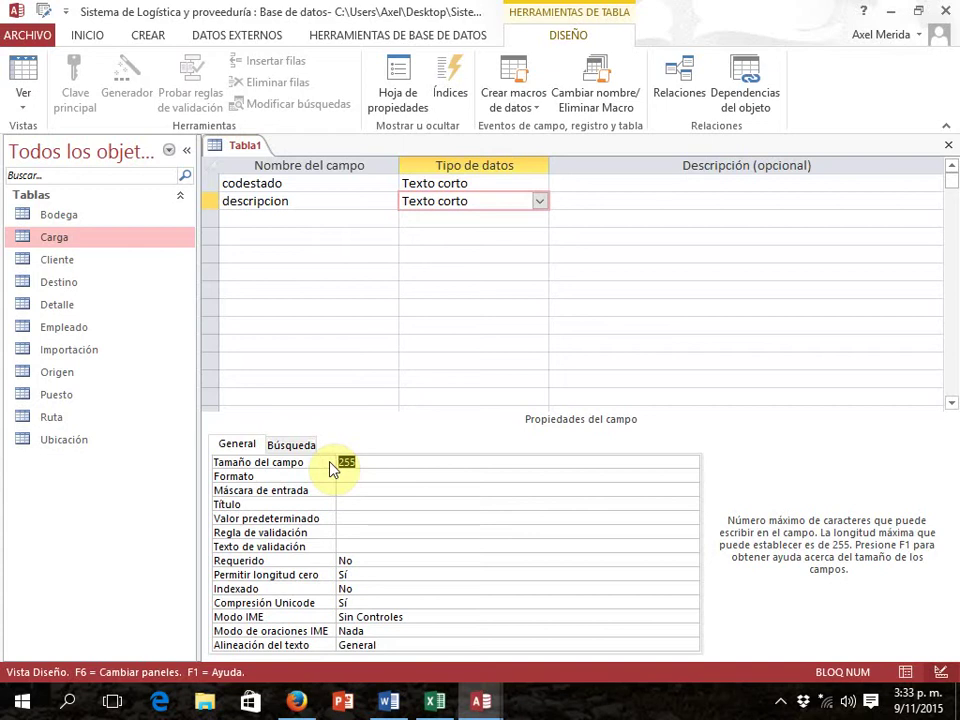
type("30")
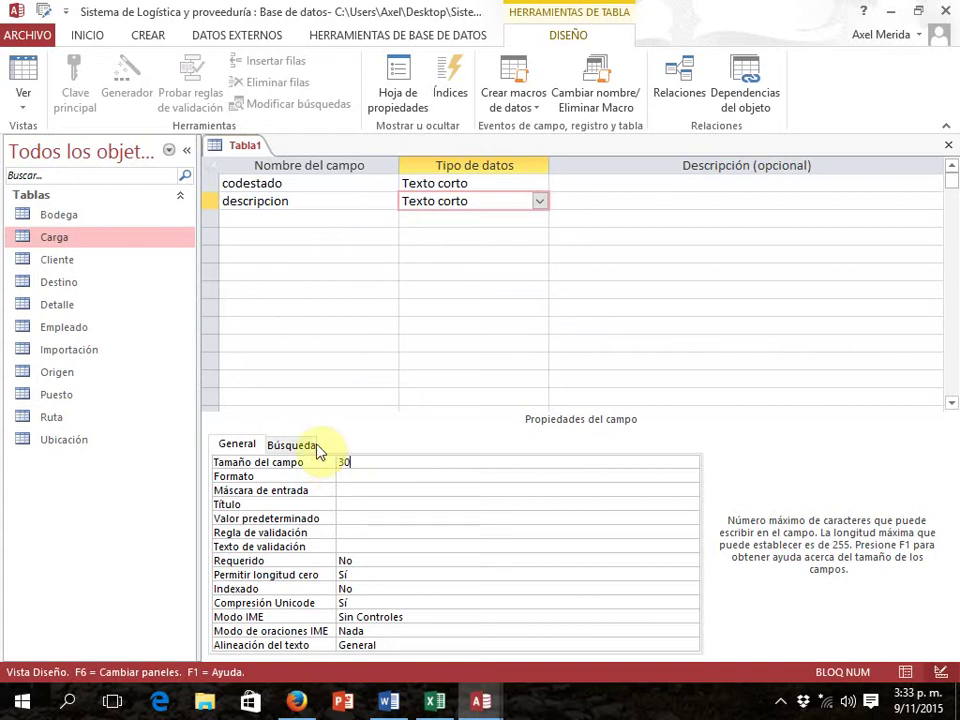
Set codestado as the primary key, then close the new table and save it as Estado
left_click(208, 184)
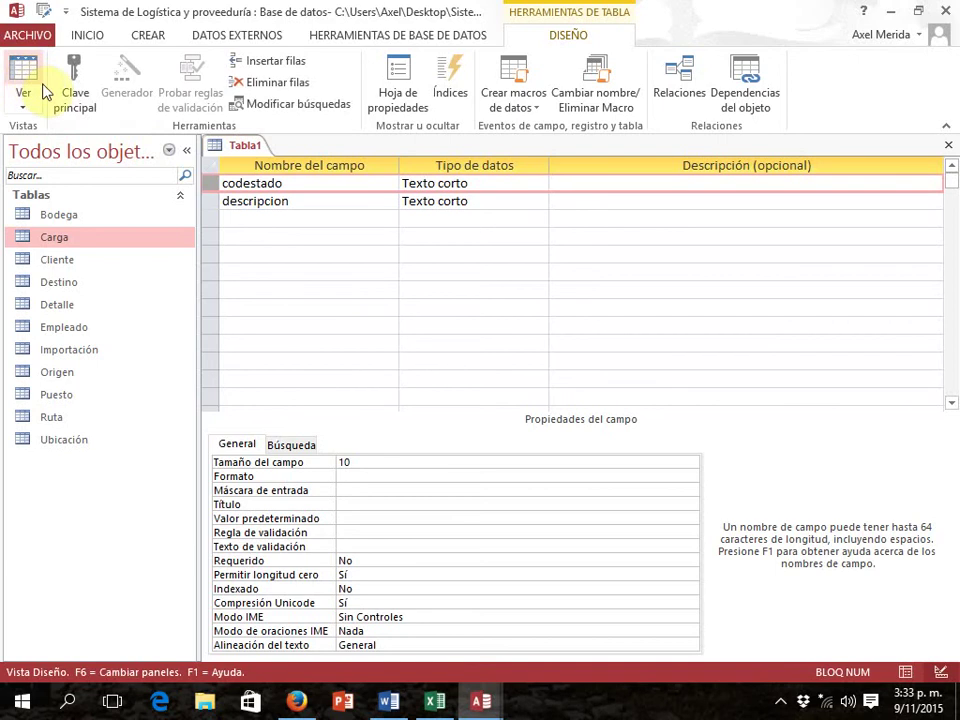
left_click(78, 98)
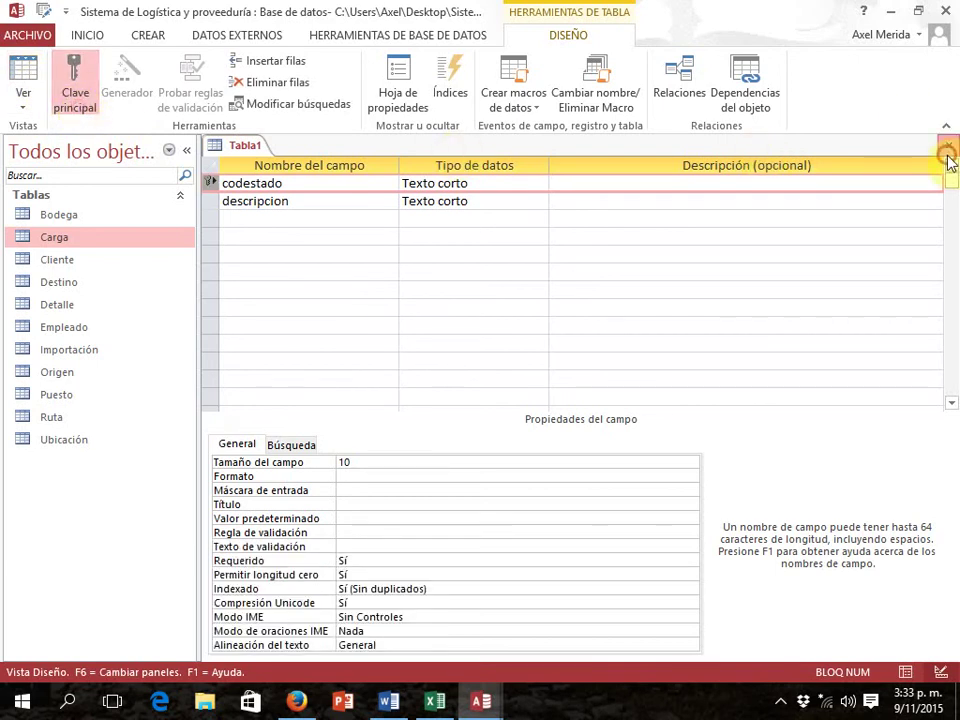
left_click(949, 146)
left_click(392, 403)
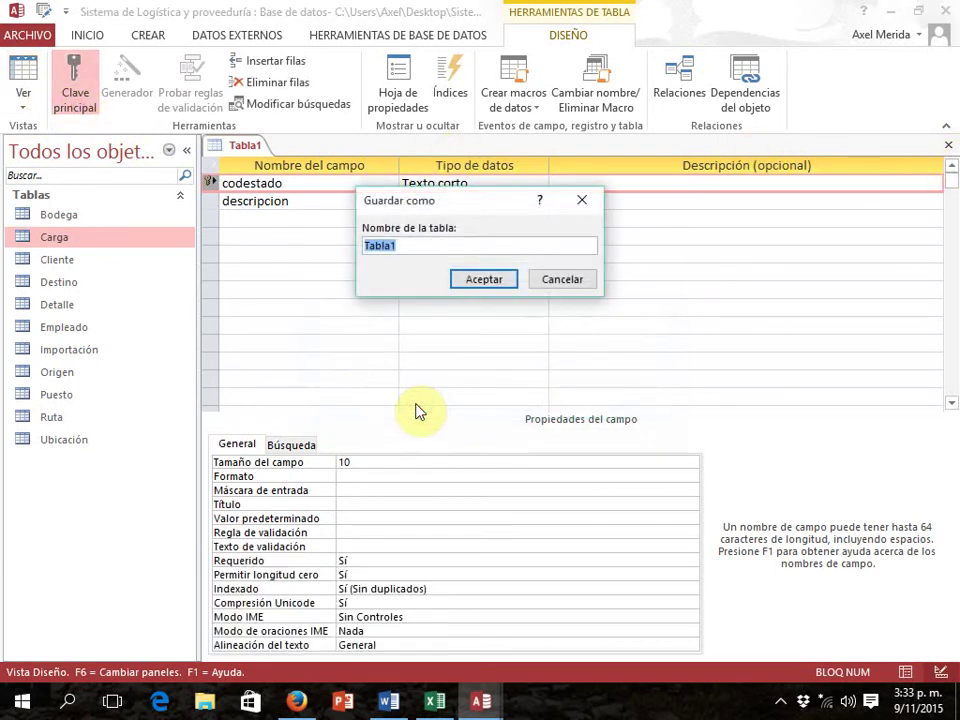
type("Estado")
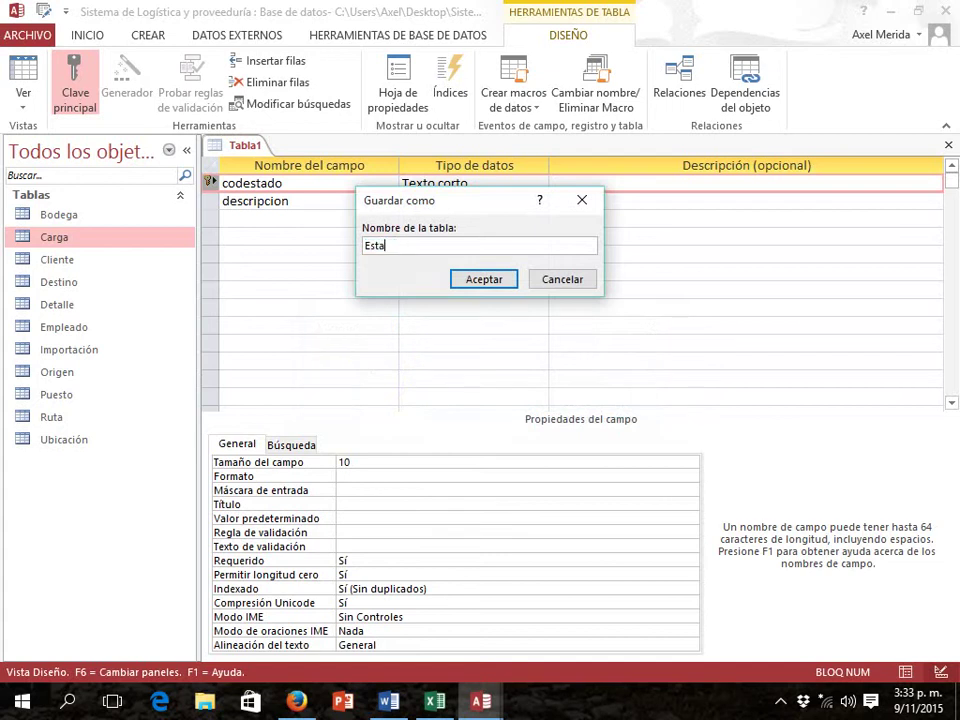
left_click(485, 279)
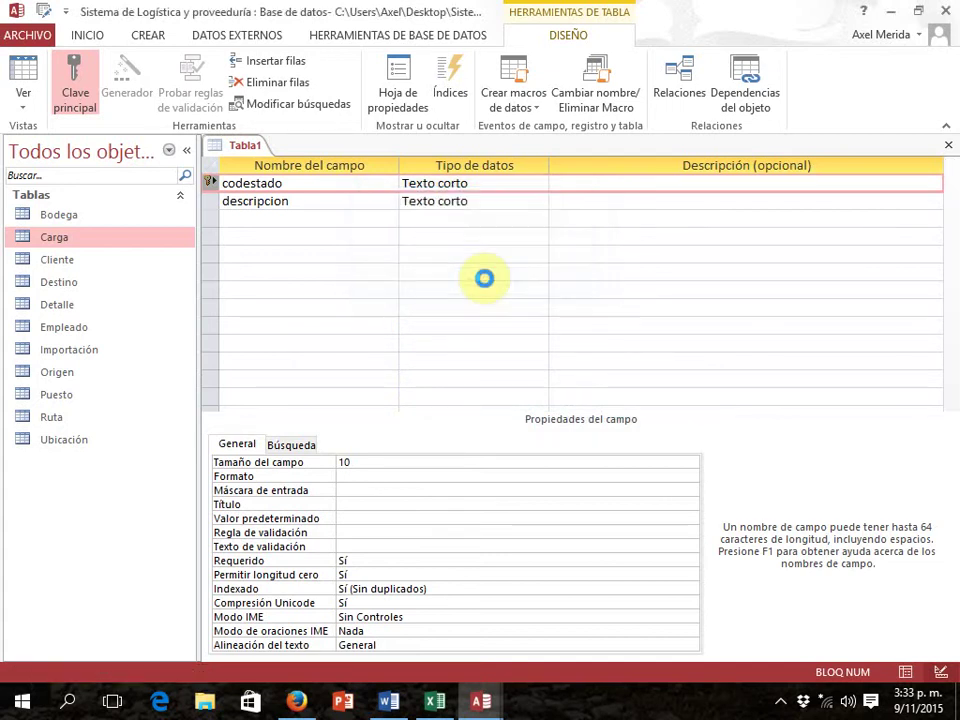
Create another Access table in design view and check the PRODUCTO entity in the Excel relationship diagram
key("alt+Tab")
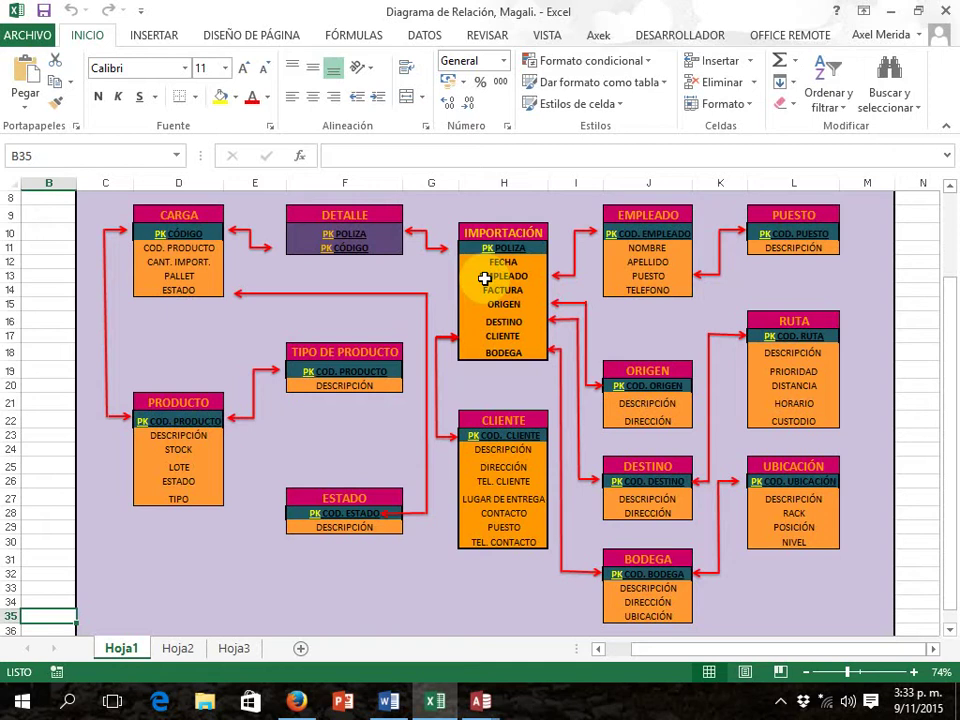
key("alt+Tab")
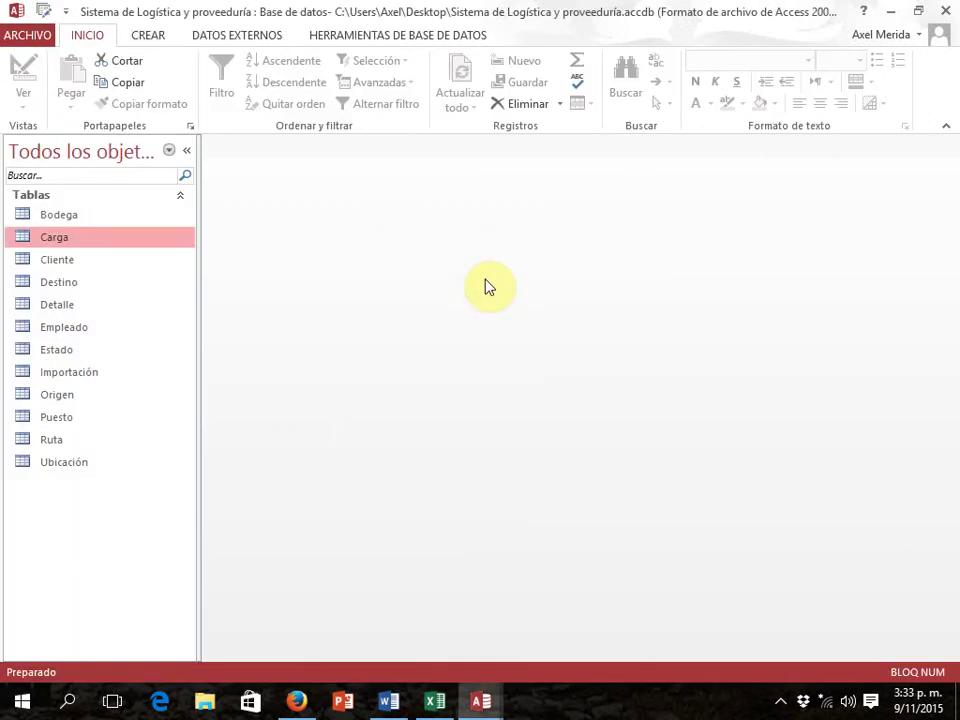
left_click(141, 34)
left_click(137, 92)
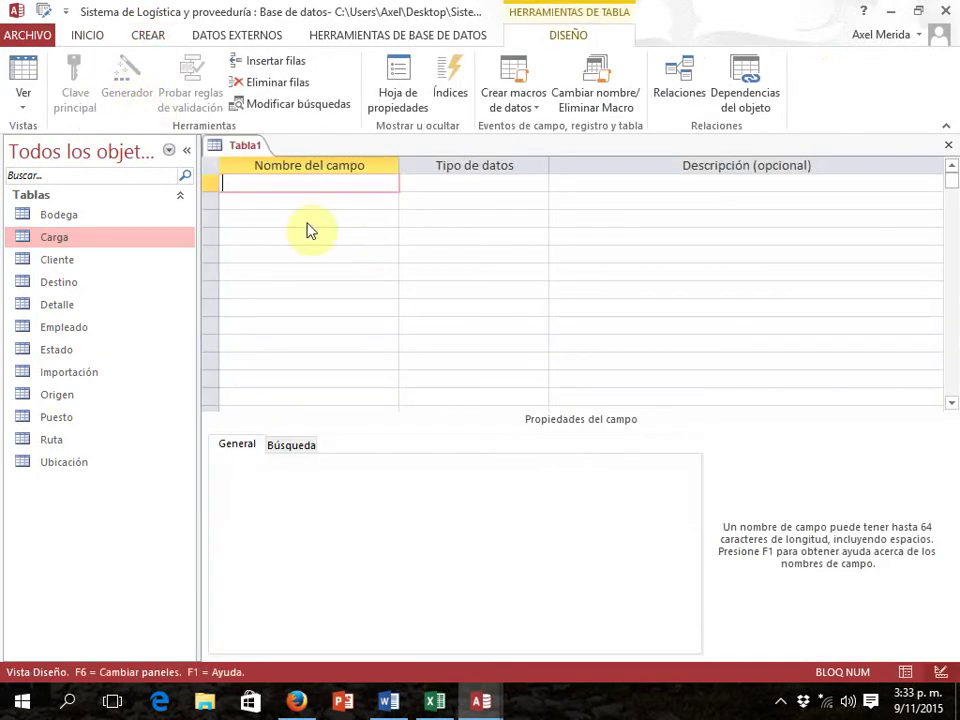
key("alt+Tab")
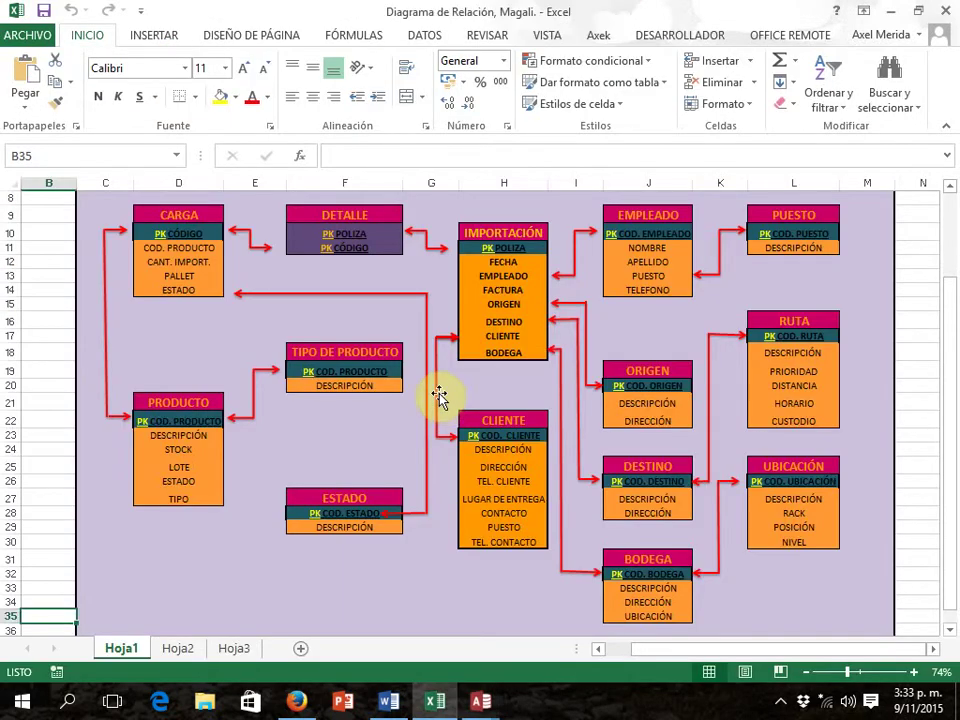
key("alt+Tab")
Add a codproducto short-text field with a field size of 10 as the table's first field
type("cod")
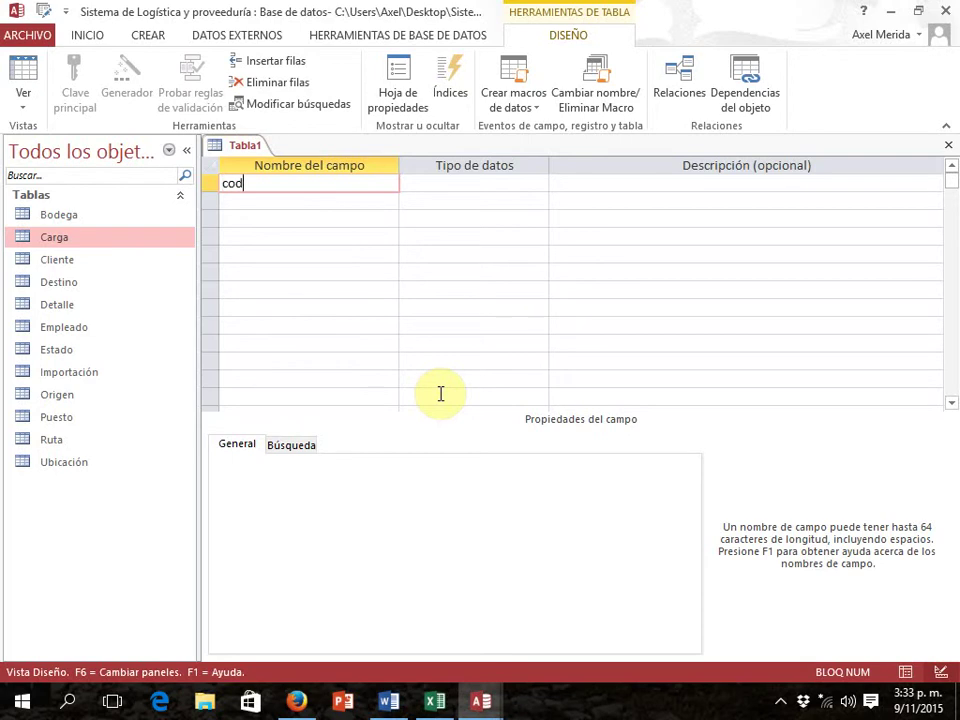
type("producto")
key("Tab")
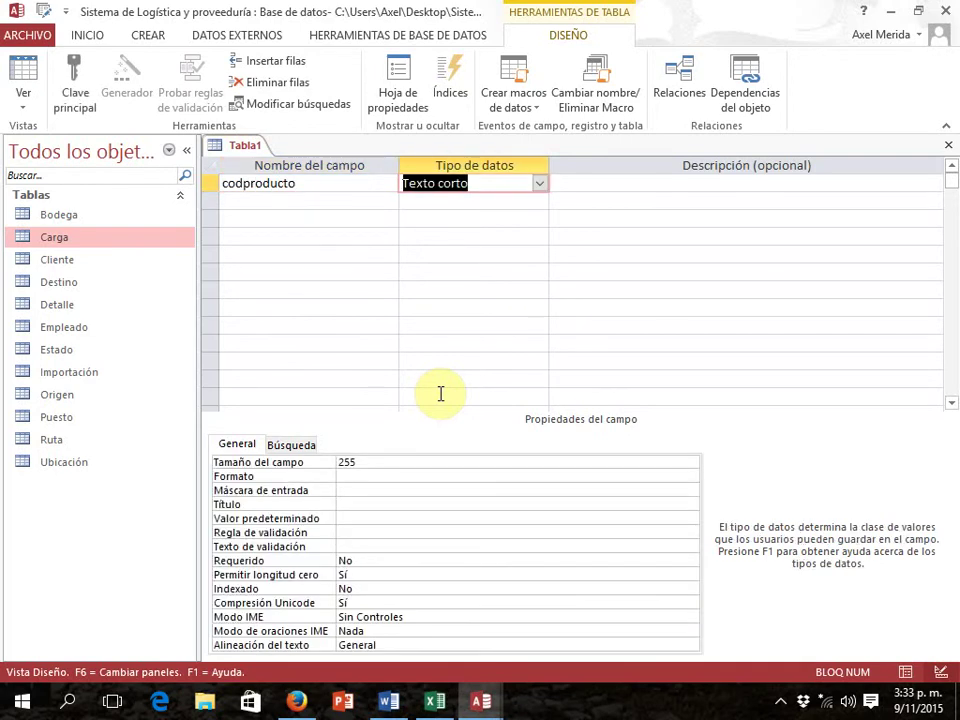
left_click(334, 461)
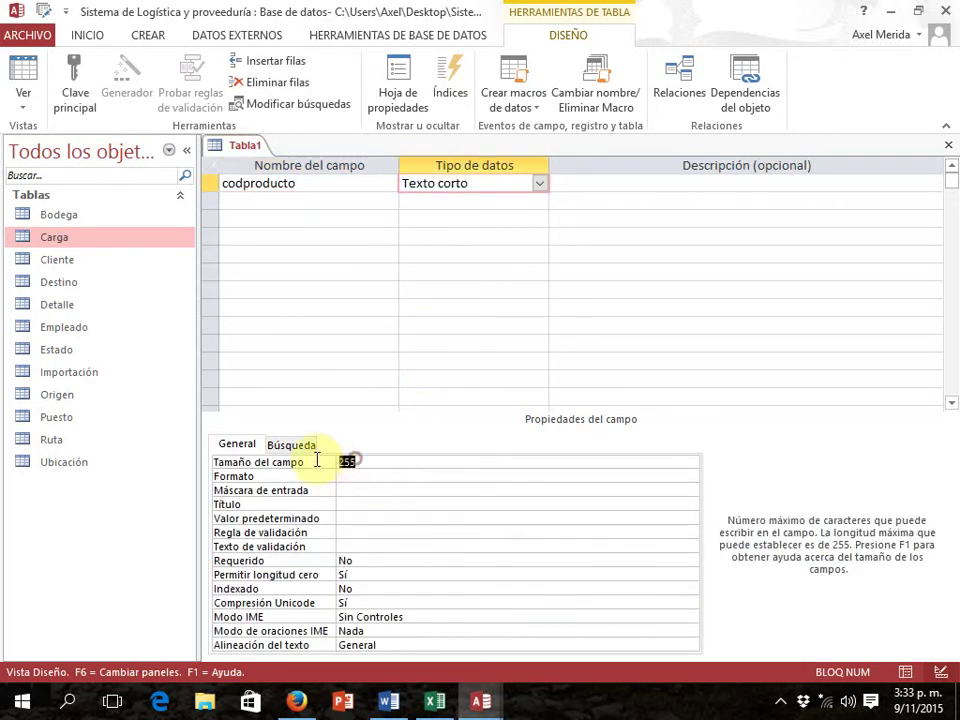
type("10")
key("BackSpace")
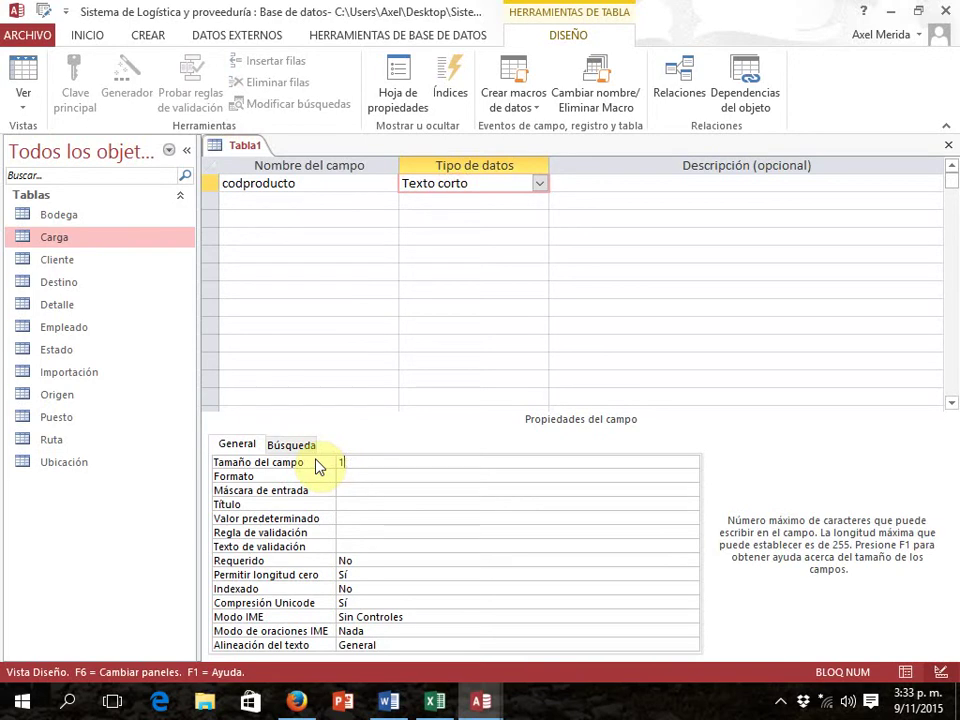
type("0")
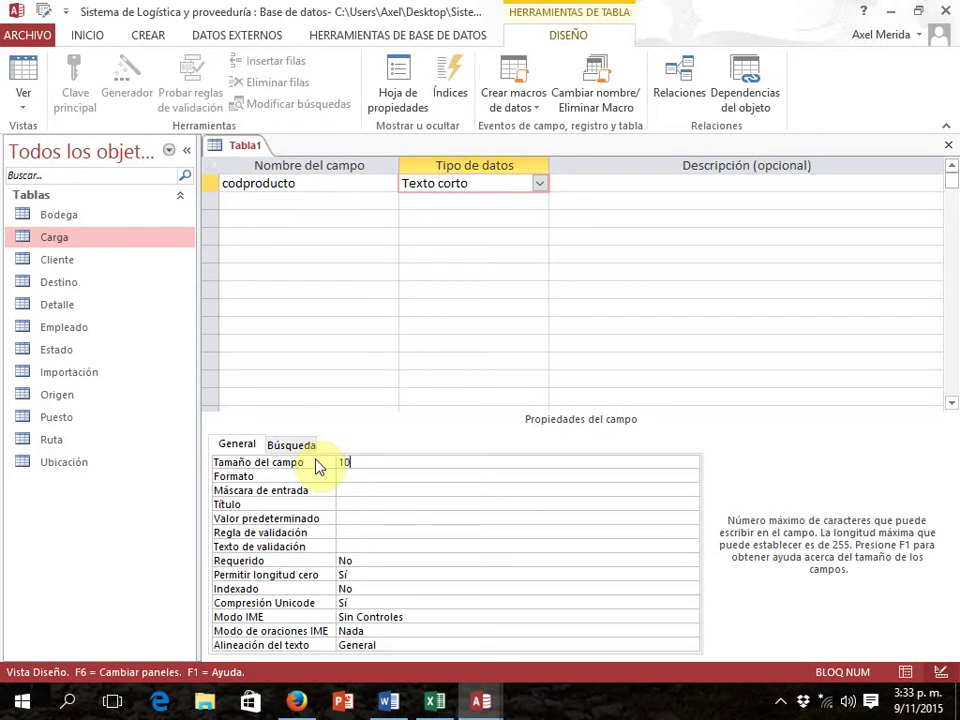
Add a descripcion short-text field of size 50 below codproducto, checking the PRODUCTO entity in the Excel diagram
left_click(283, 202)
key("alt+Tab")
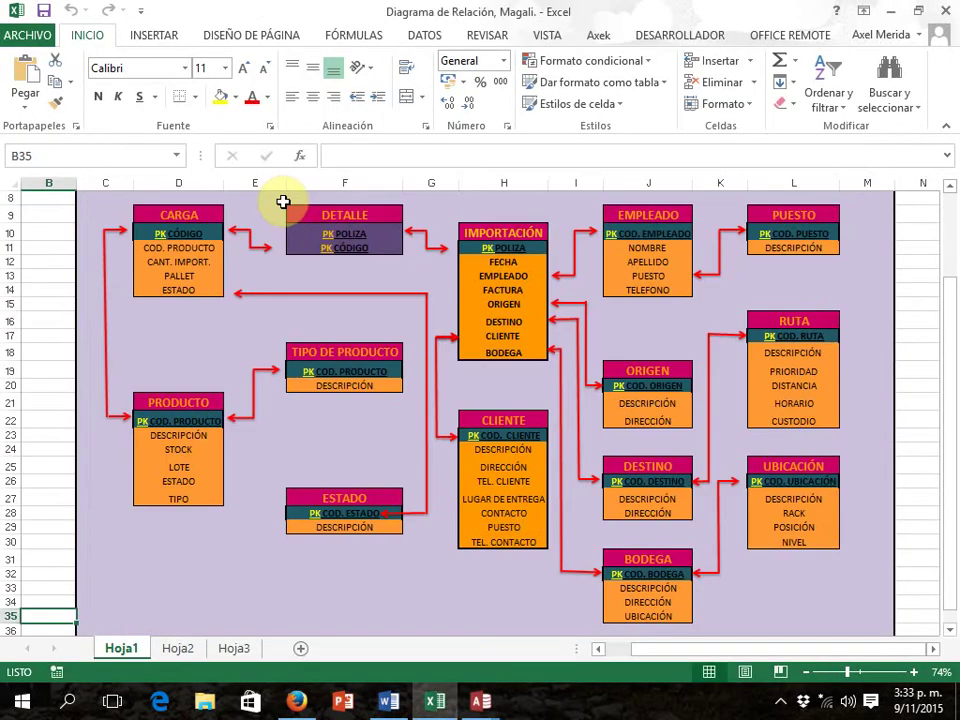
key("alt+Tab")
type("d")
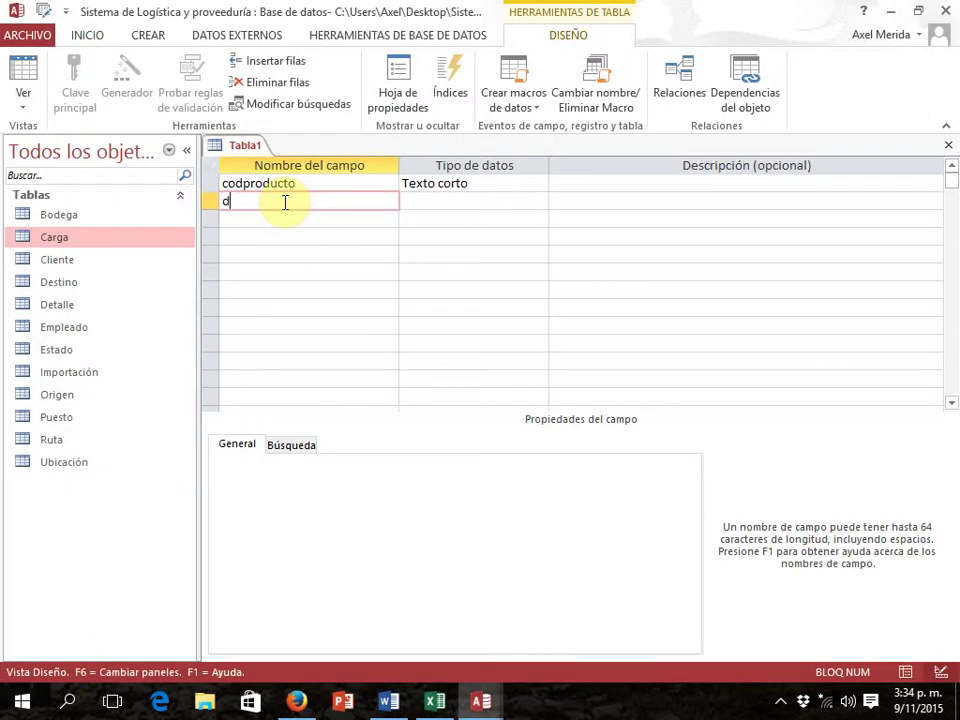
type("escripcion")
key("Tab")
key("alt+Tab")
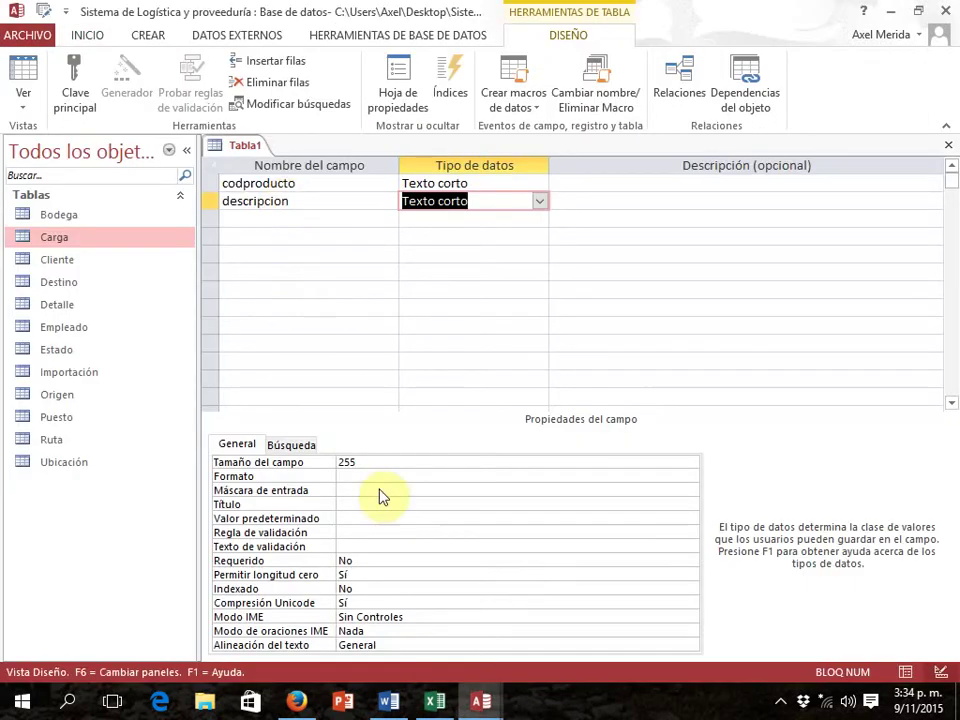
left_click(358, 461)
type("50")
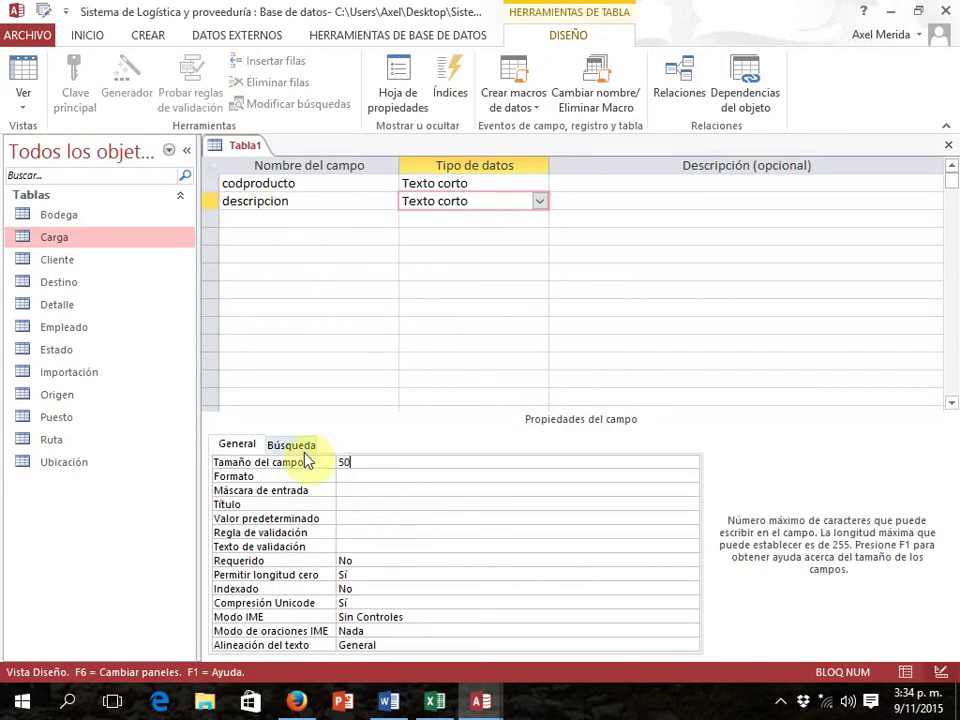
Add a stock field below descripcion with the Número data type
left_click(265, 218)
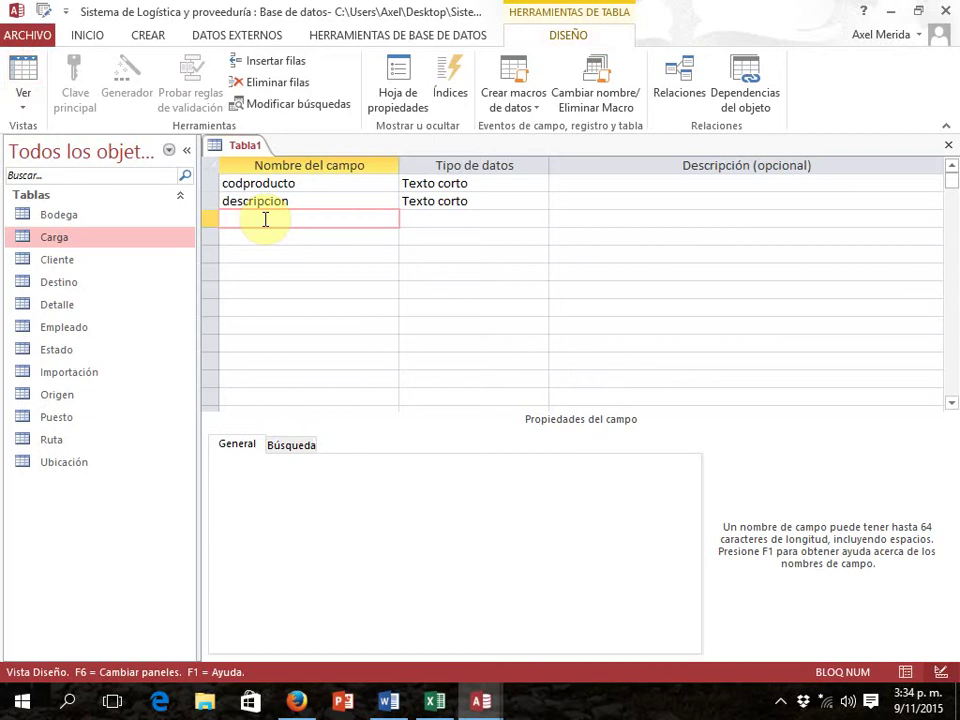
type("stock")
key("Tab")
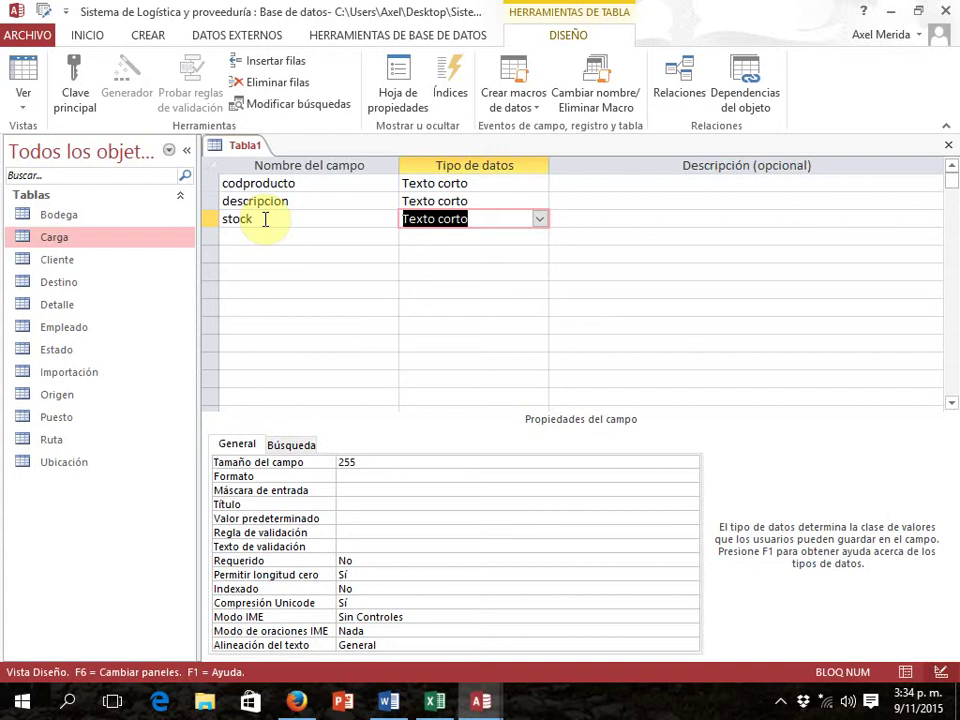
left_click(540, 219)
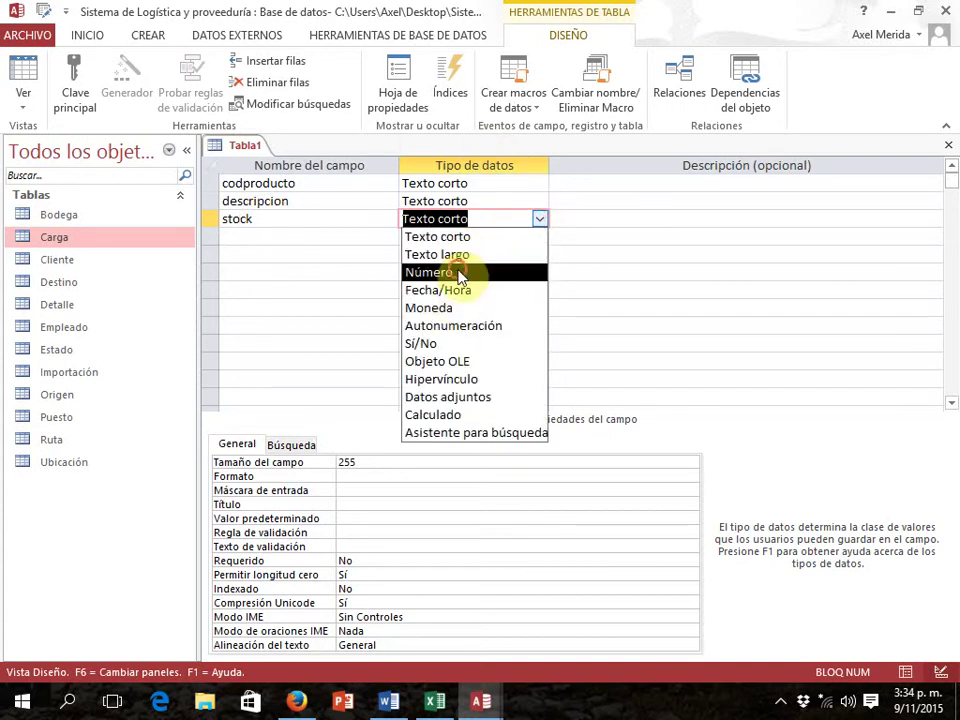
left_click(465, 272)
Add a lote short-text field of size 10 below stock, checking the PRODUCTO entity in the Excel diagram
left_click(266, 233)
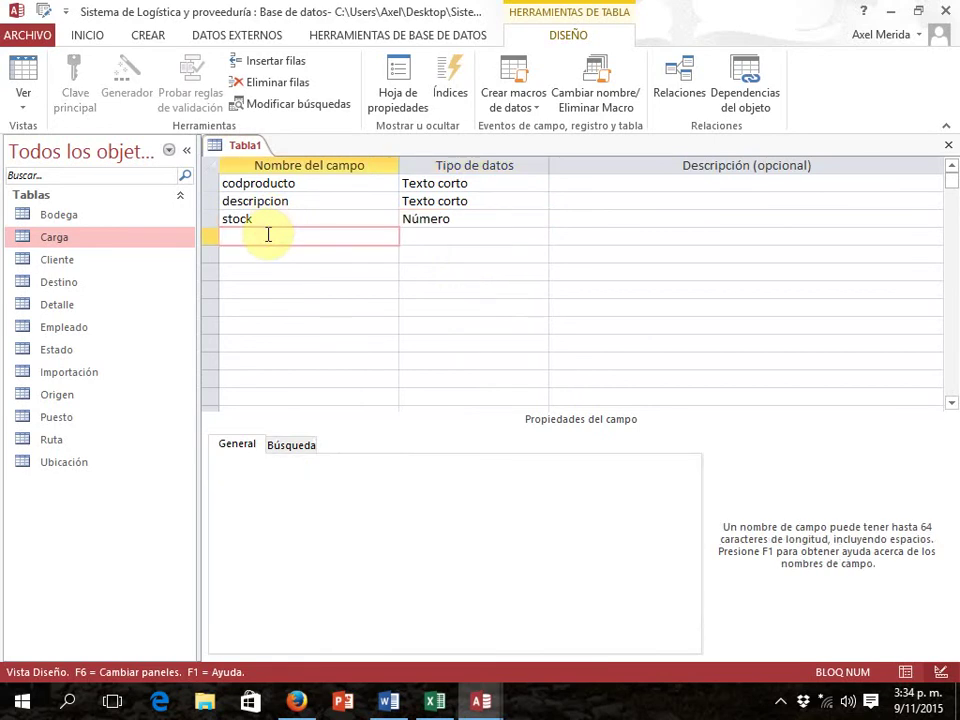
key("alt+Tab")
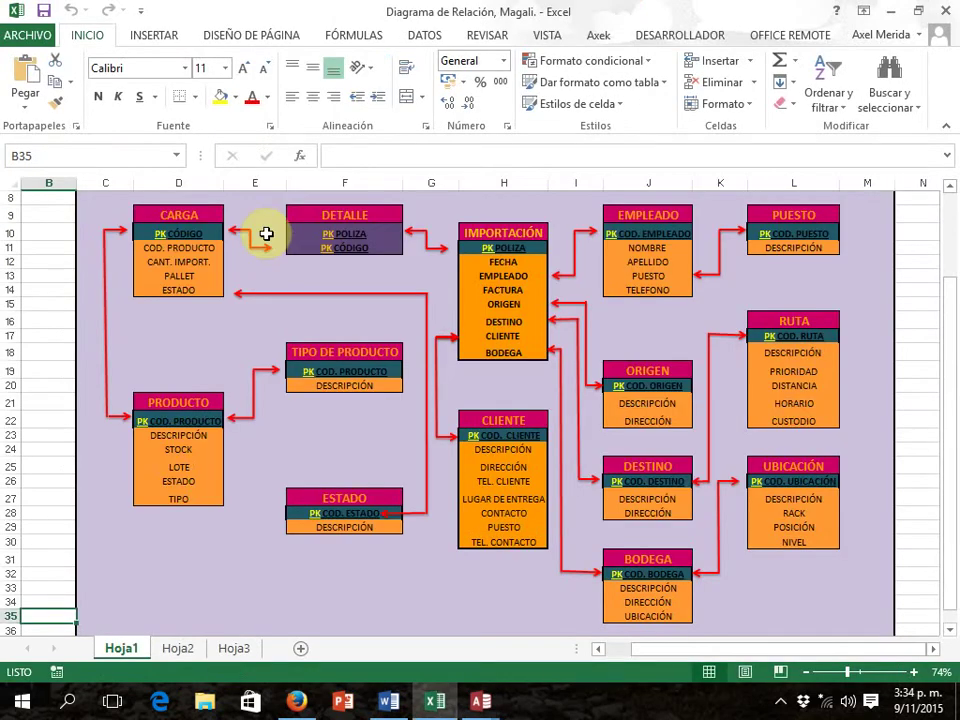
key("alt+Tab")
type("lote")
key("Tab")
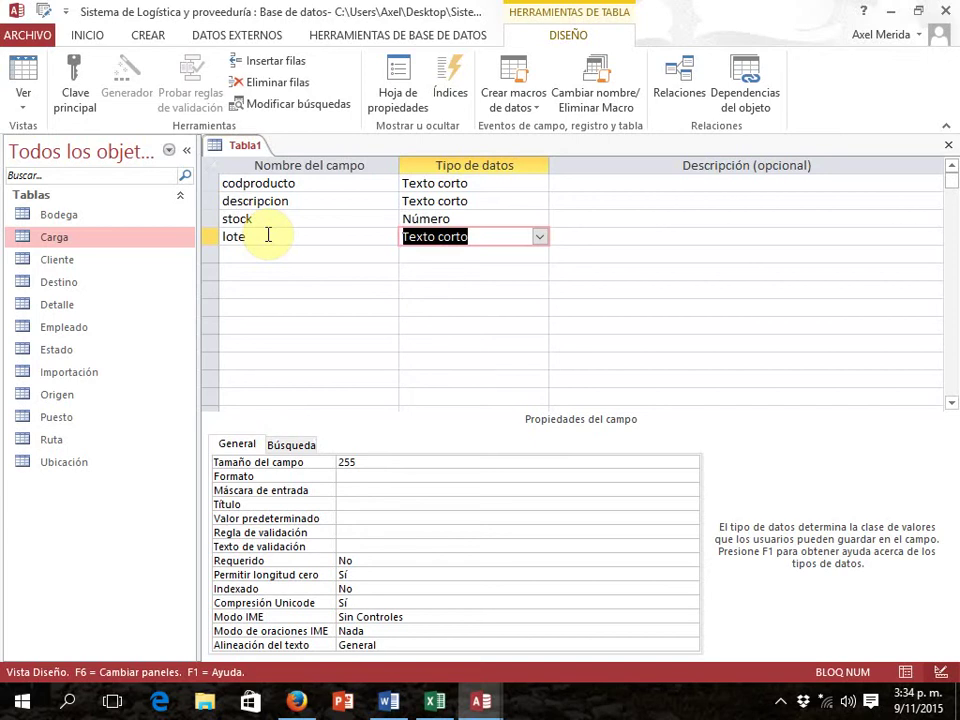
key("alt+Tab")
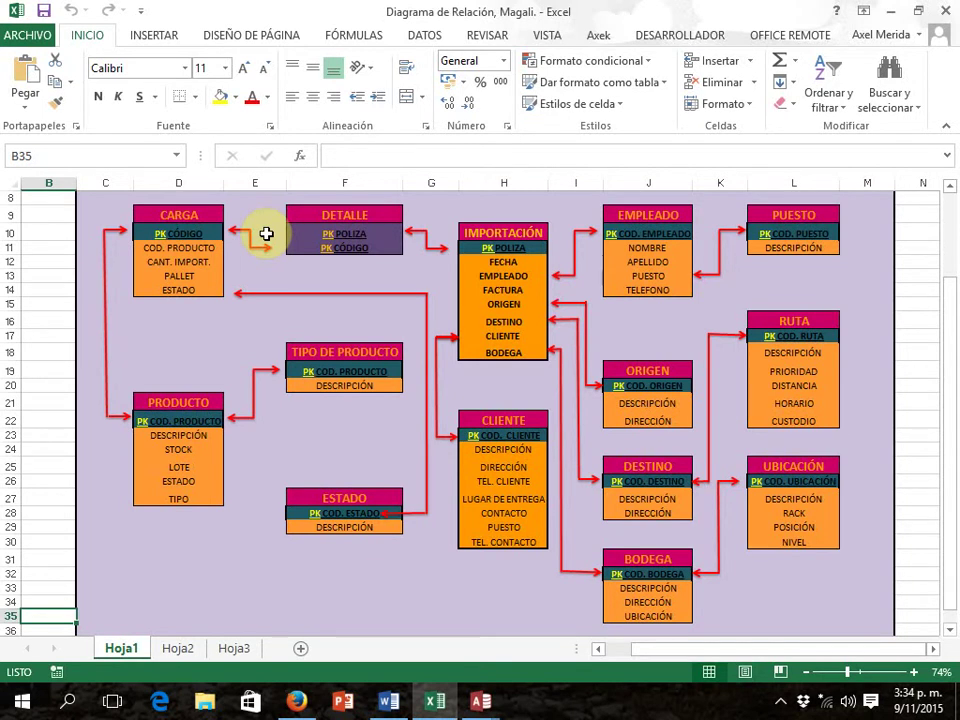
key("alt+Tab")
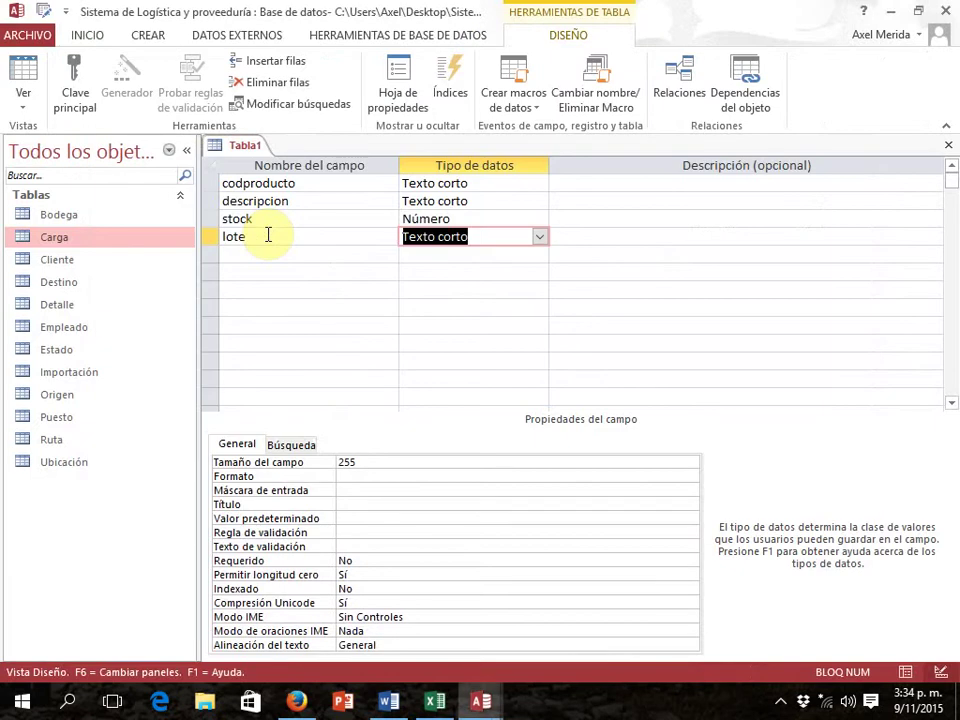
double_click(348, 461)
type("10")
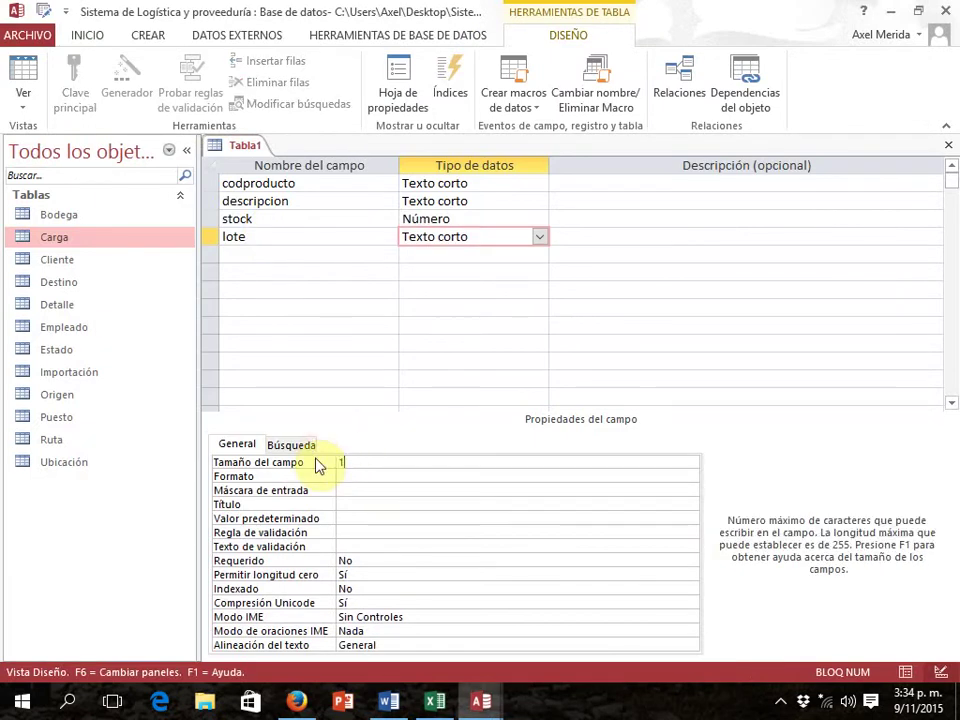
Add an estado short-text field below lote, following the PRODUCTO entity in the Excel diagram
left_click(291, 256)
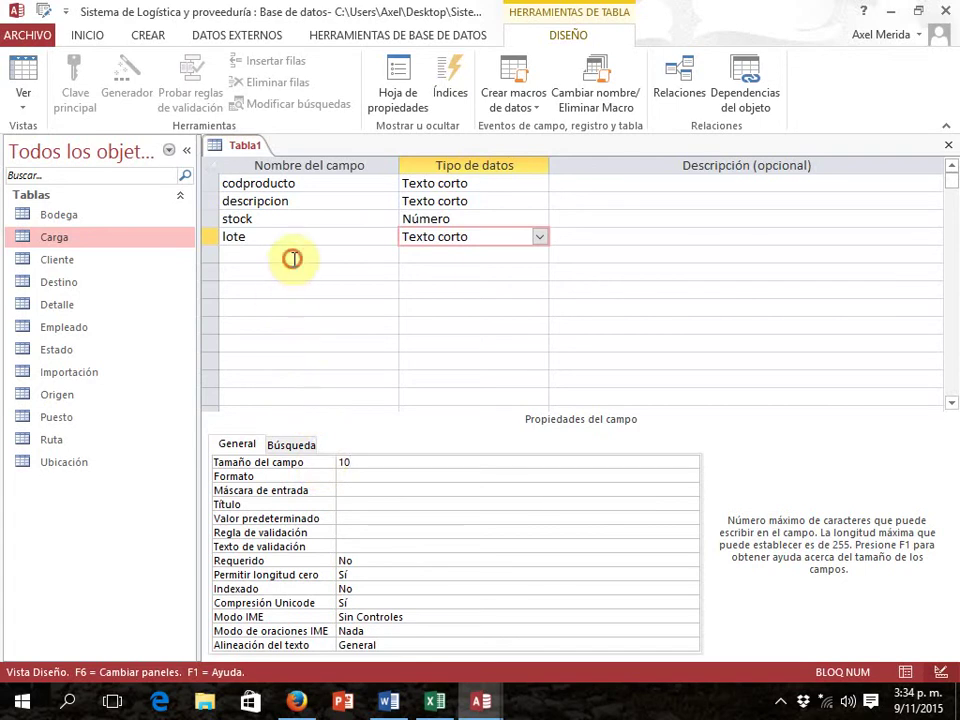
key("alt+Tab")
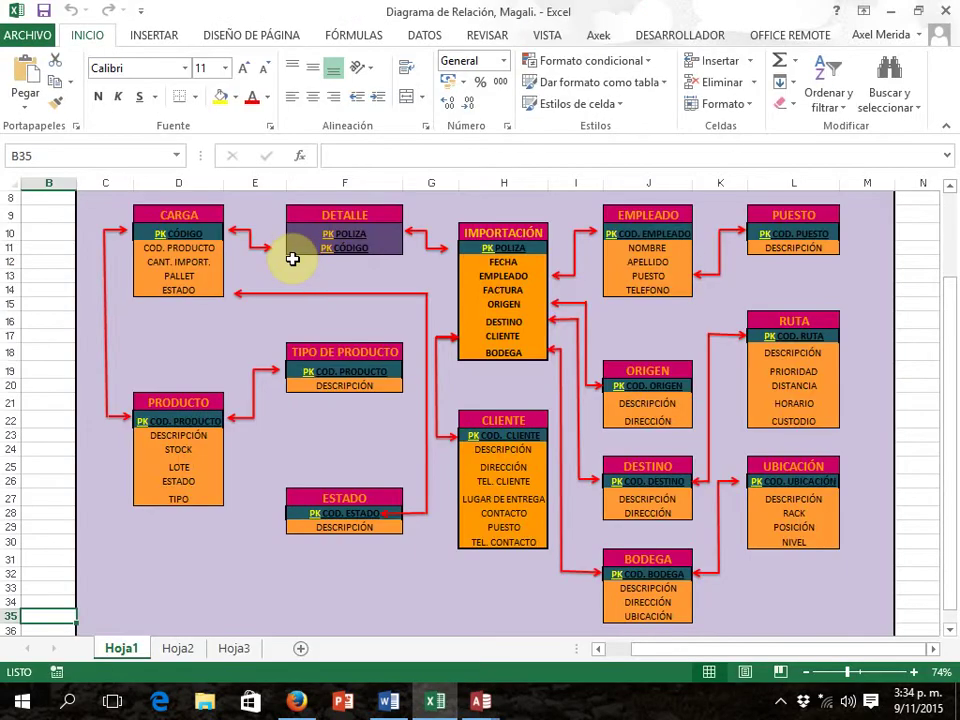
key("alt+Tab")
type("estado")
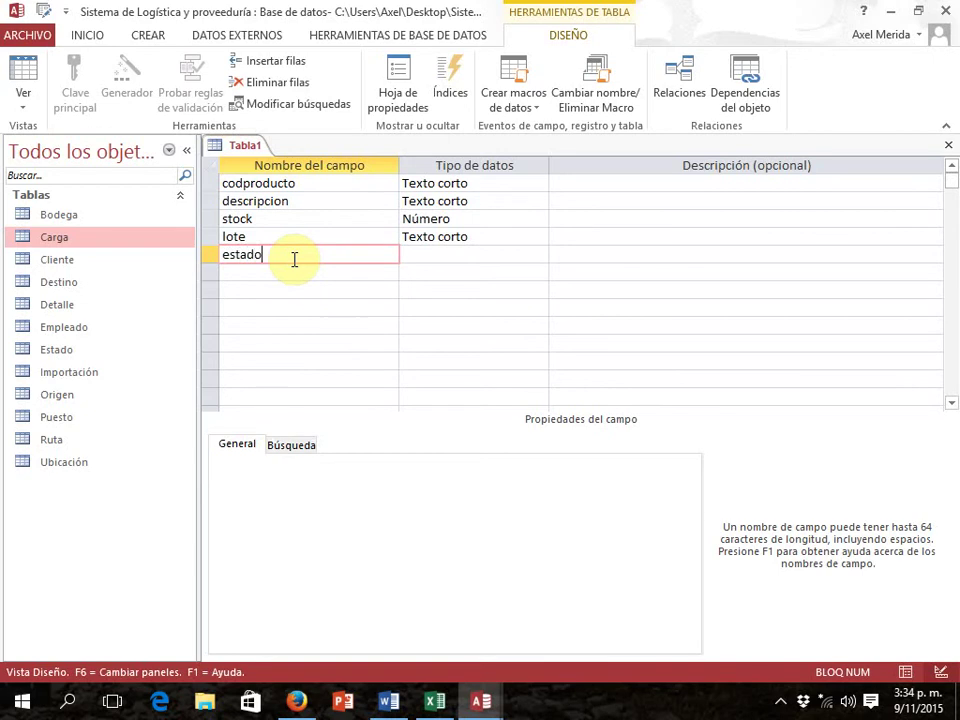
key("Tab")
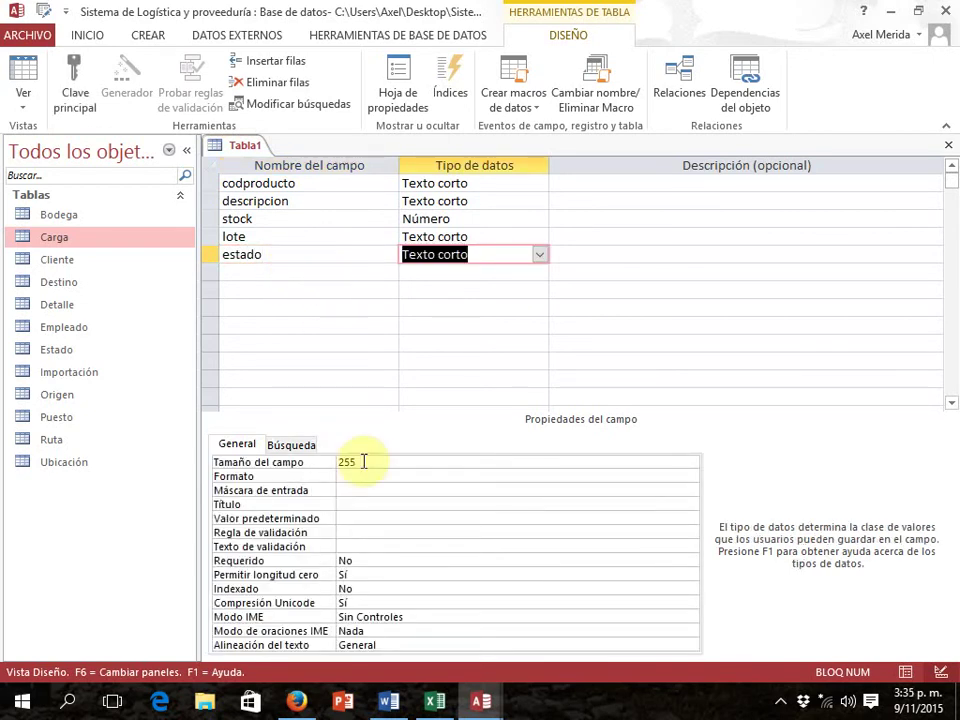
Recheck the PRODUCTO entity in the Excel diagram, then rename the estado field as tipo and set its field size to 10
key("alt+Tab")
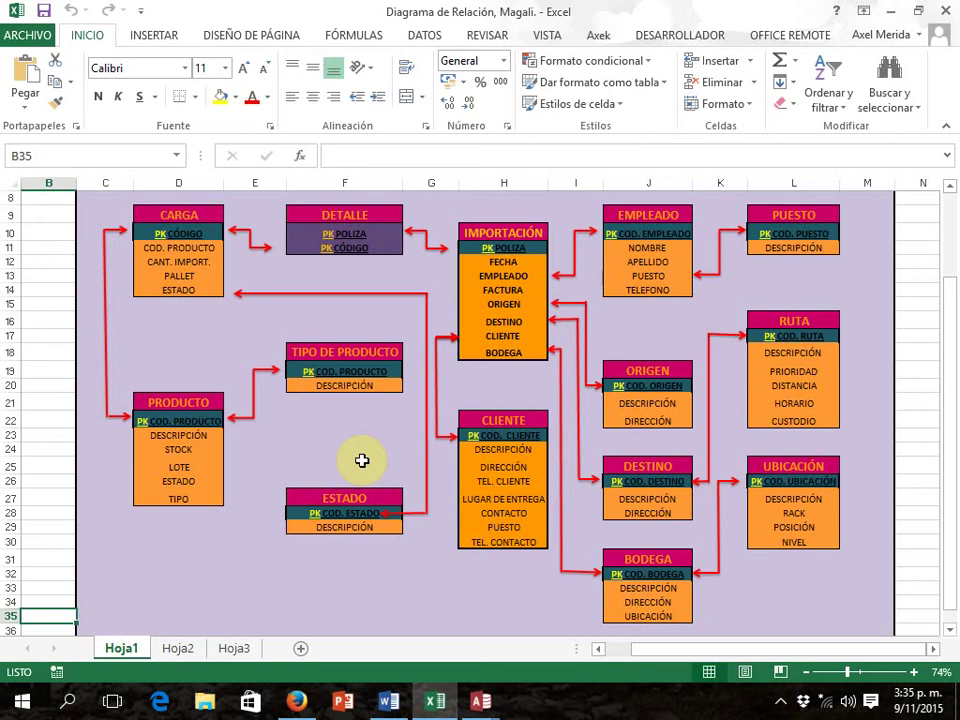
key("alt+Tab")
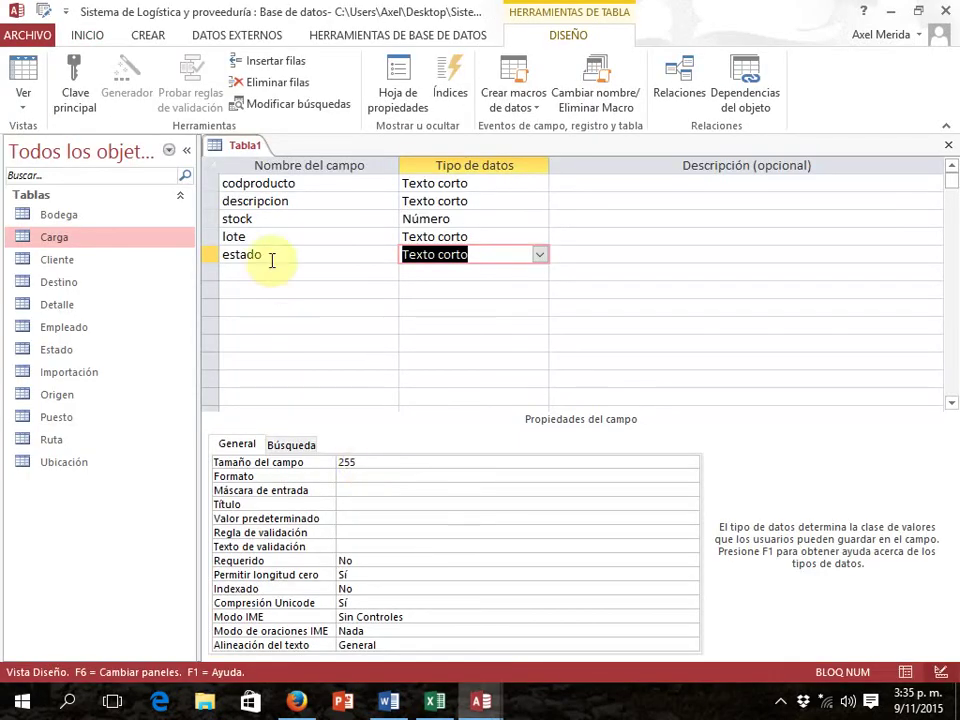
left_click(212, 255)
type("top")
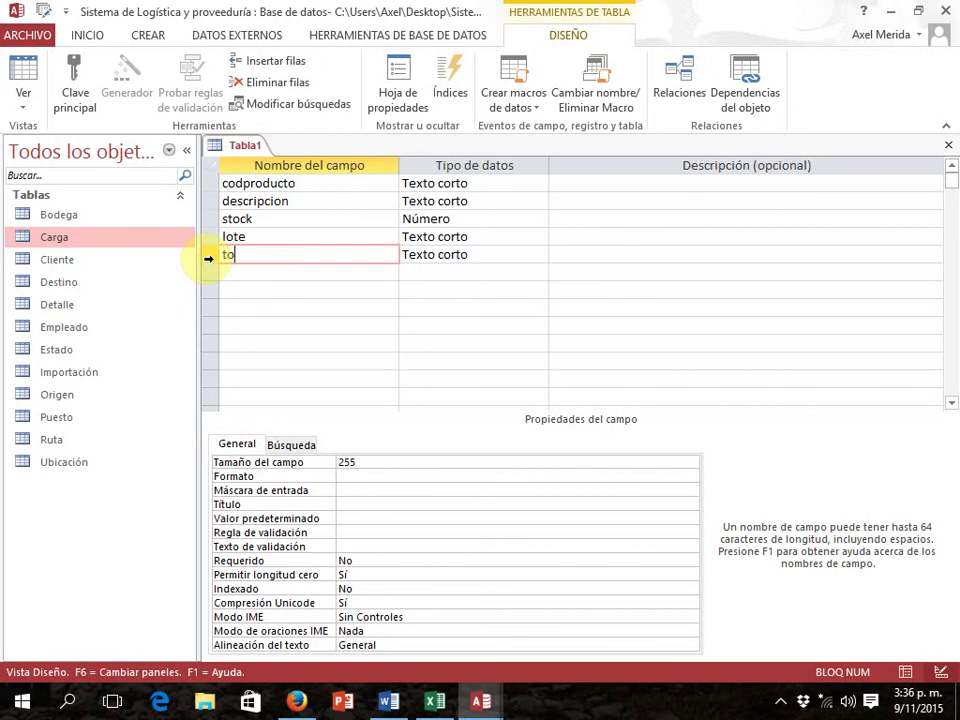
key("BackSpace")
key("BackSpace")
type("ipo")
left_click(374, 463)
left_click_drag(374, 463, 310, 466)
type("10")
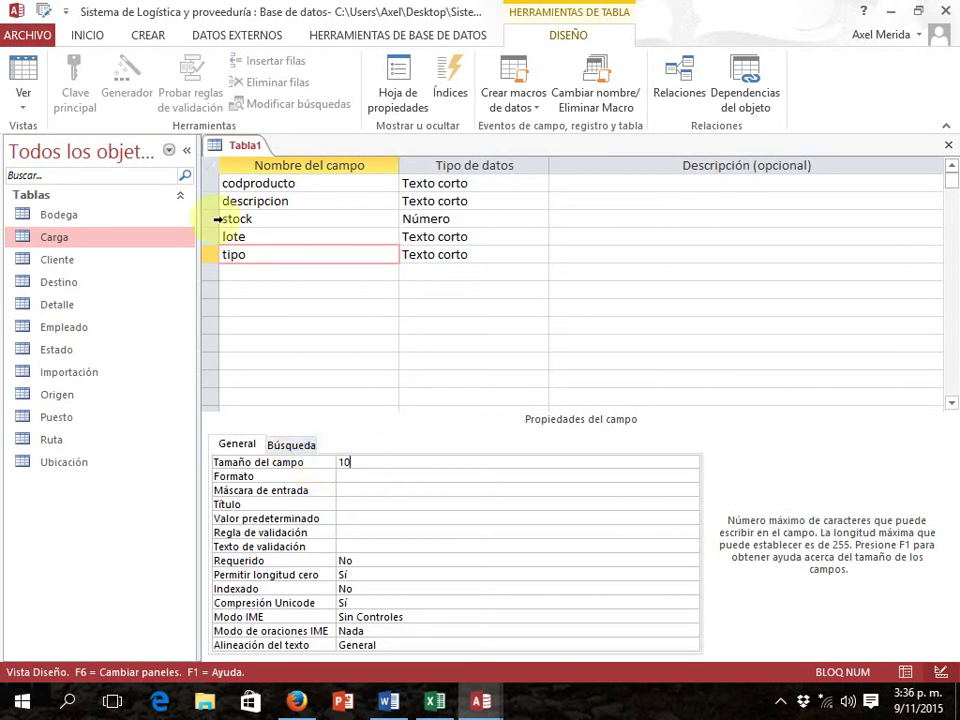
Make codproducto the primary key, then close the table design and save it as Producto
left_click(211, 180)
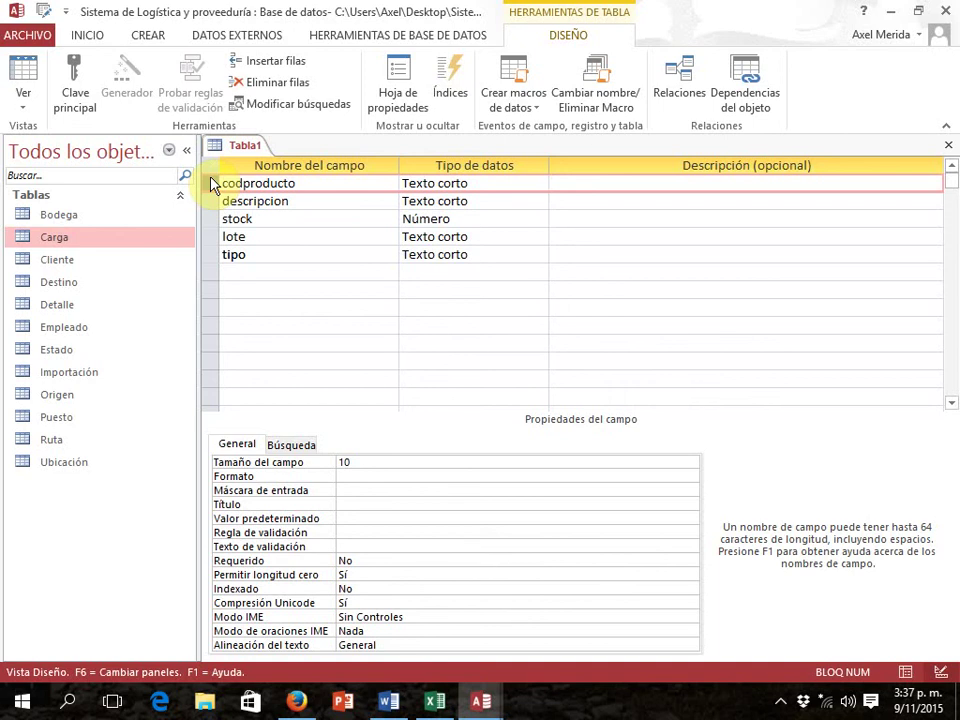
left_click(75, 97)
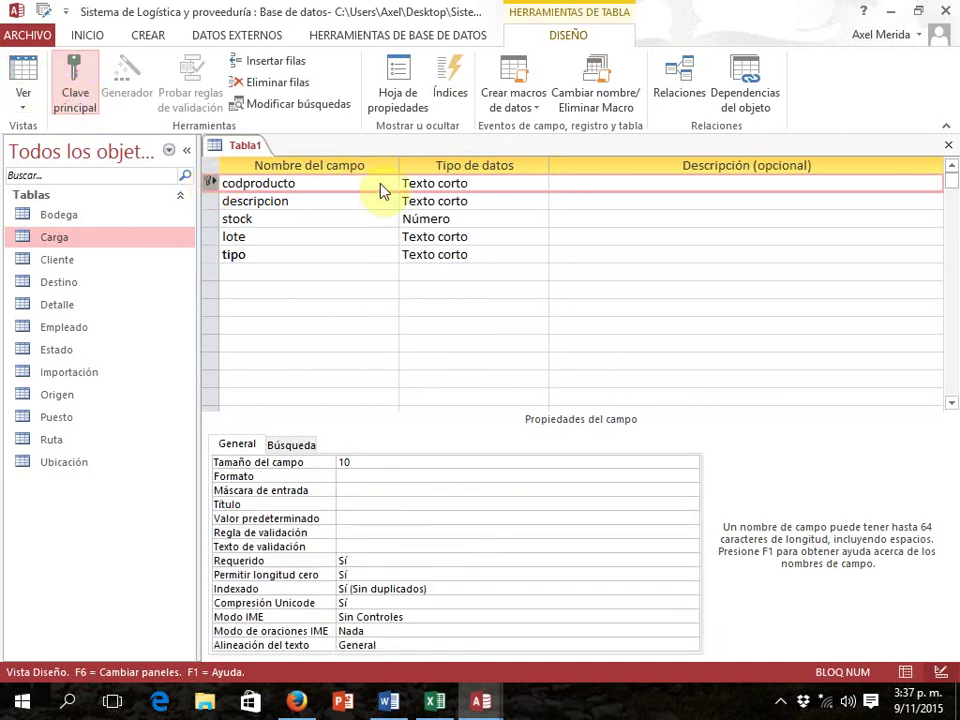
left_click(947, 145)
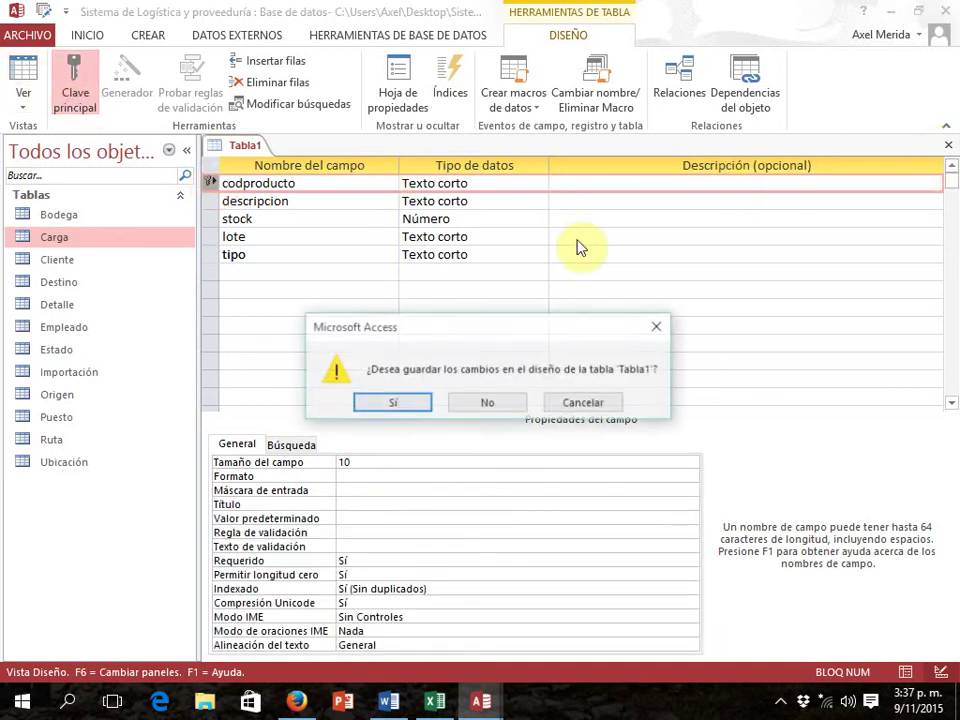
type("Producto")
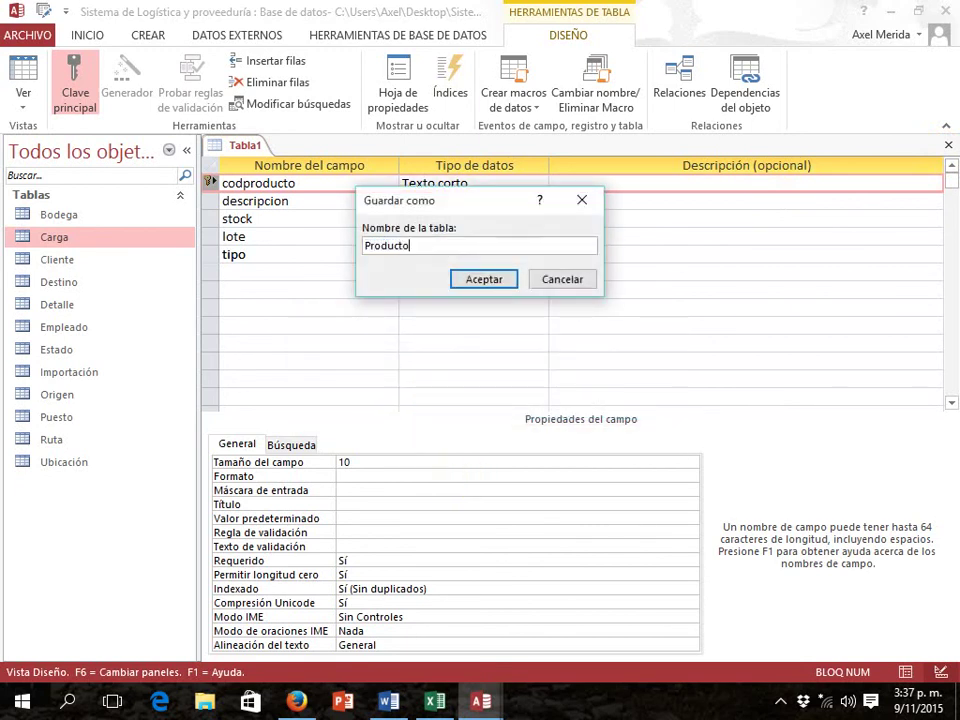
left_click(484, 277)
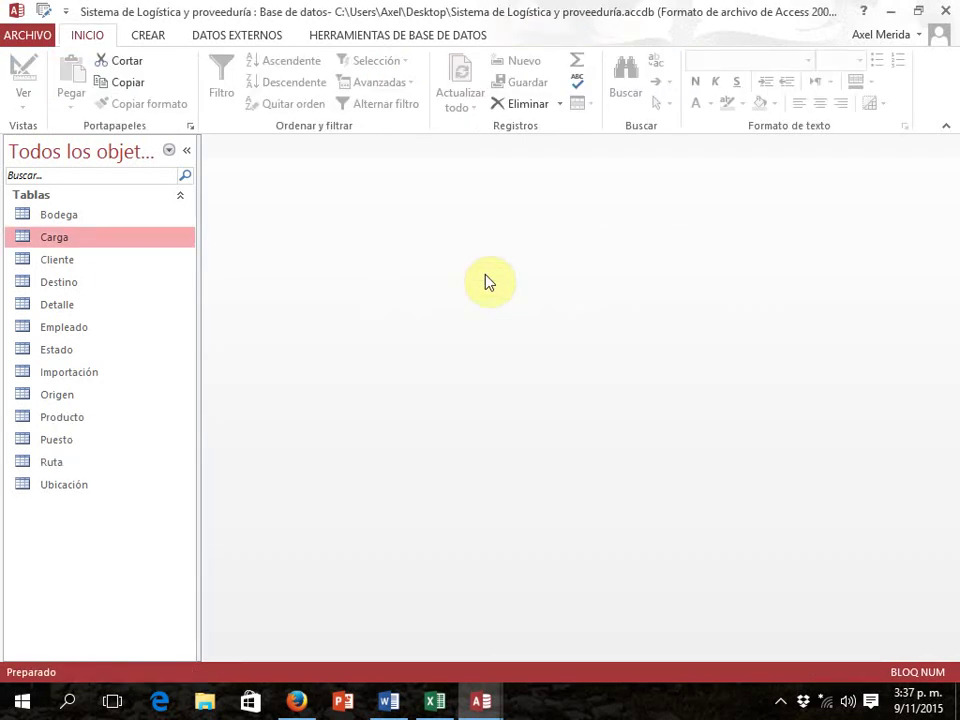
Check the TIPO DE PRODUCTO entity in the Excel diagram, then start a new table design with a short-text field codtipo
key("alt+Tab")
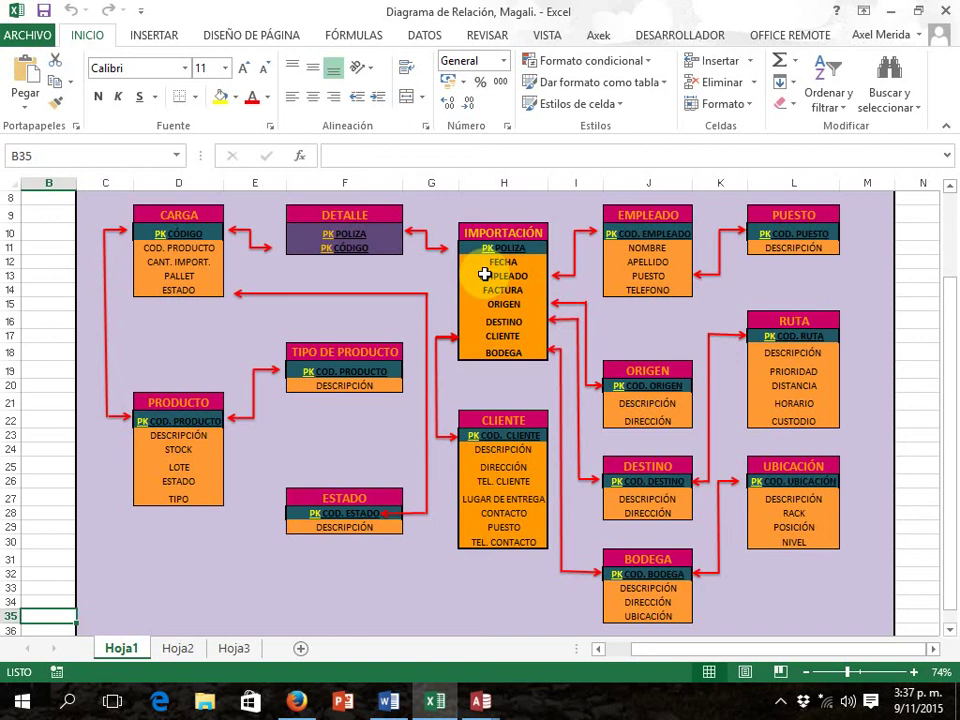
key("alt+Tab")
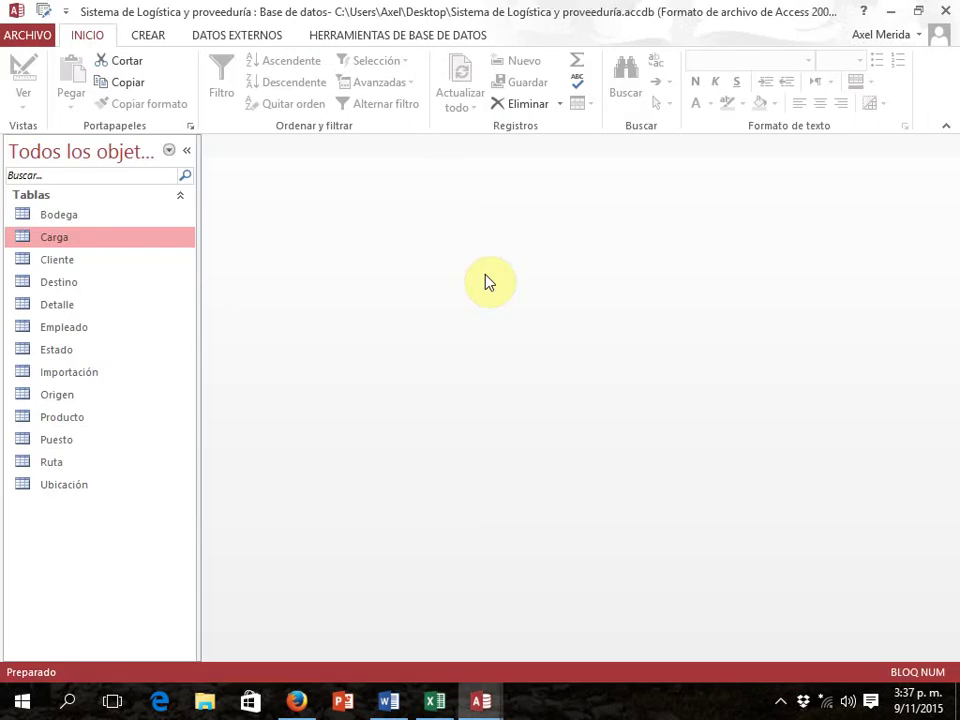
left_click(147, 35)
left_click(137, 90)
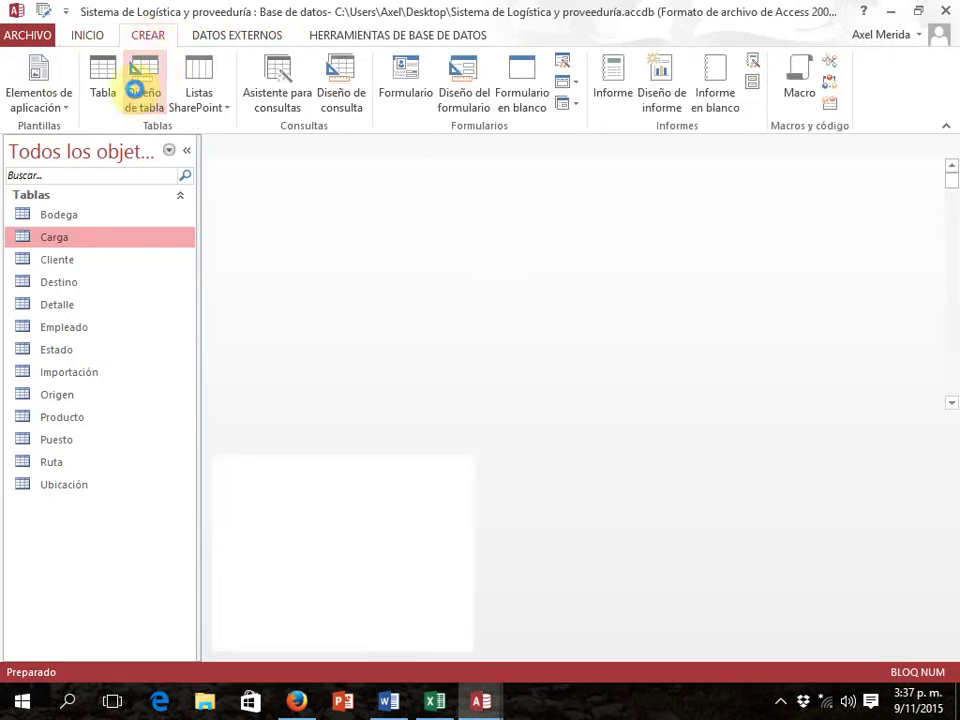
type("codtipo")
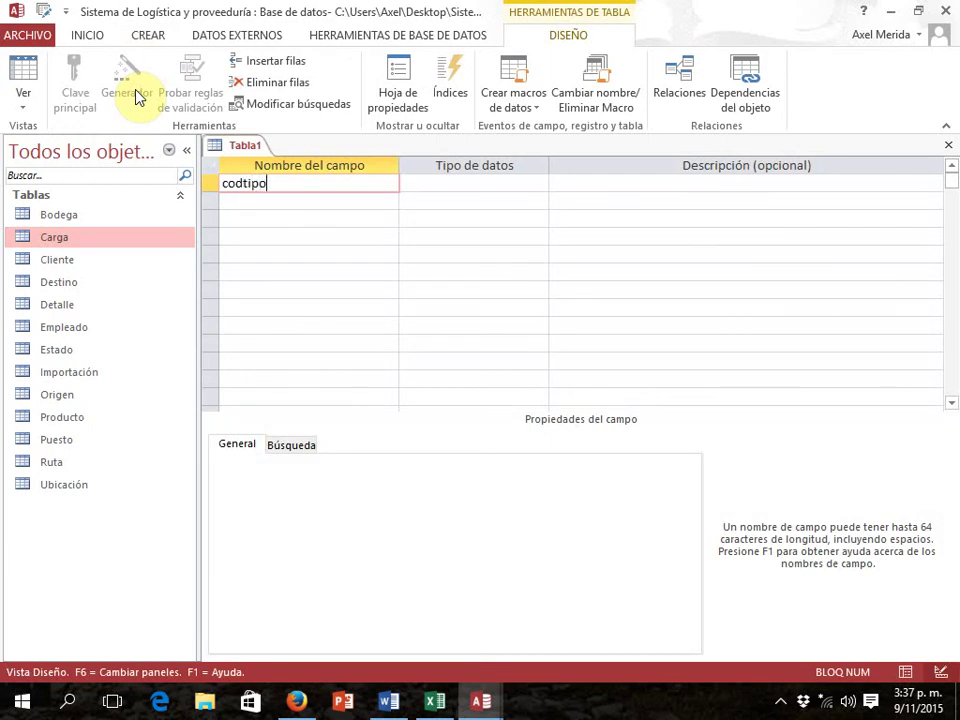
key("Return")
key("Down")
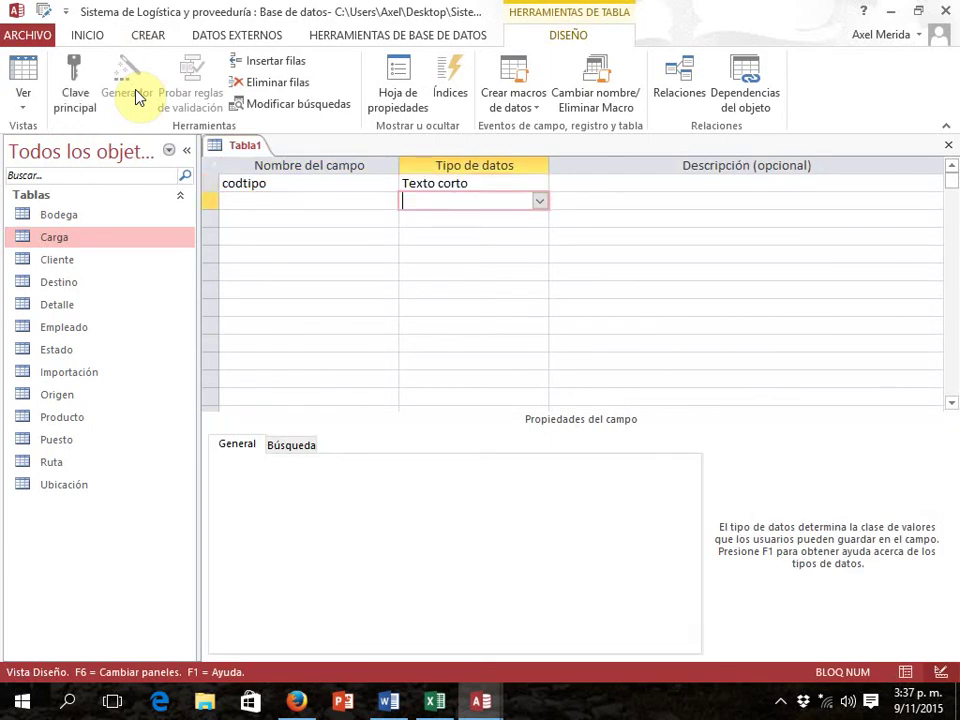
key("Left")
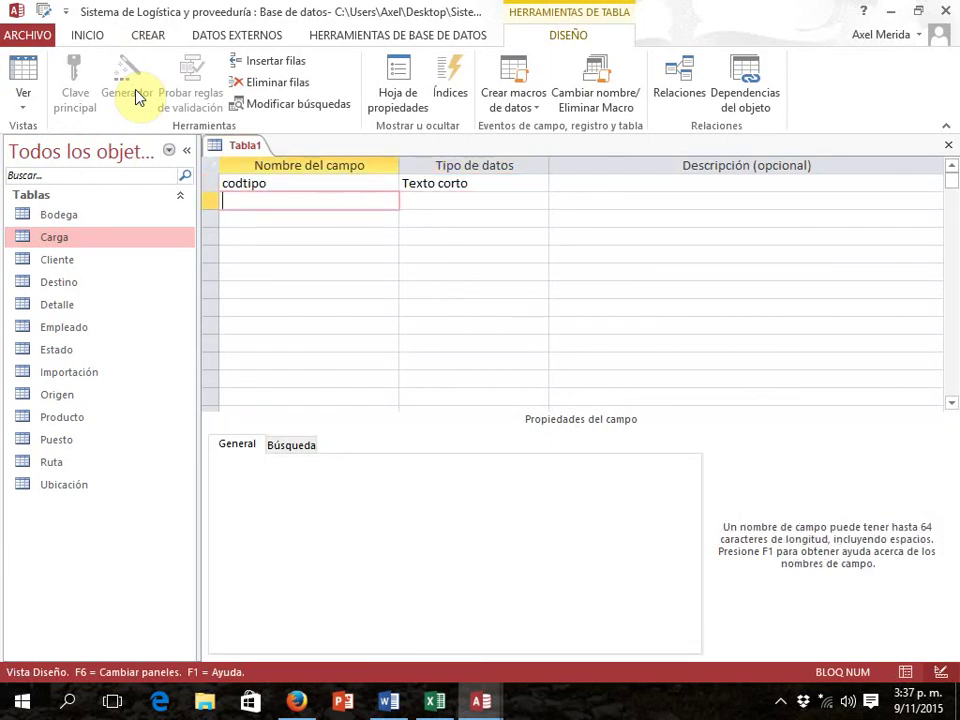
Set the field size of codtipo to 10
left_click(504, 181)
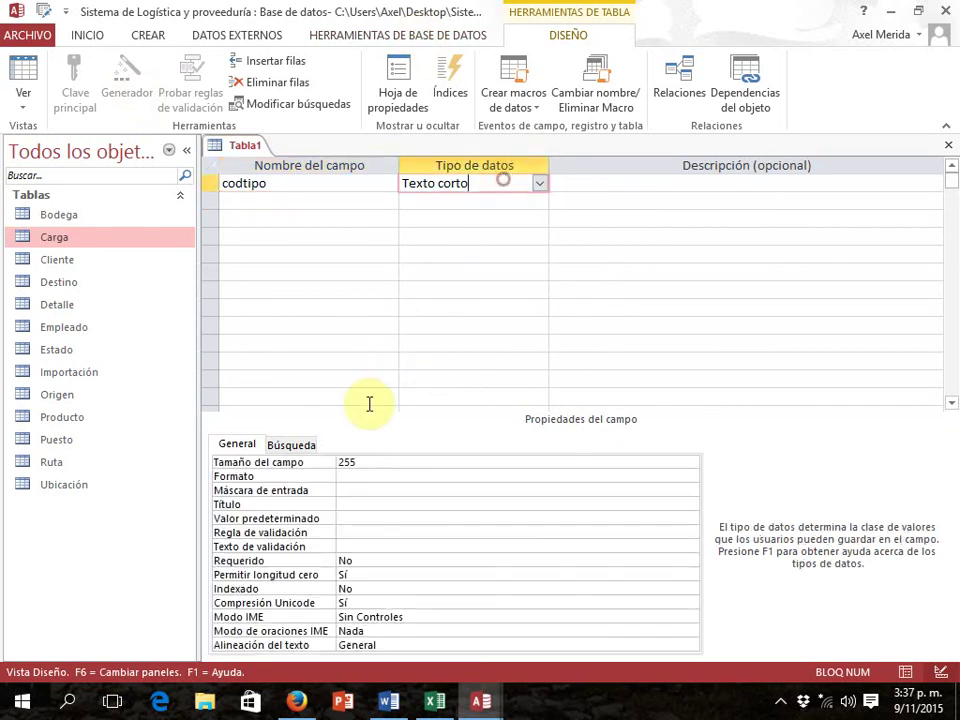
left_click(346, 462)
type("10")
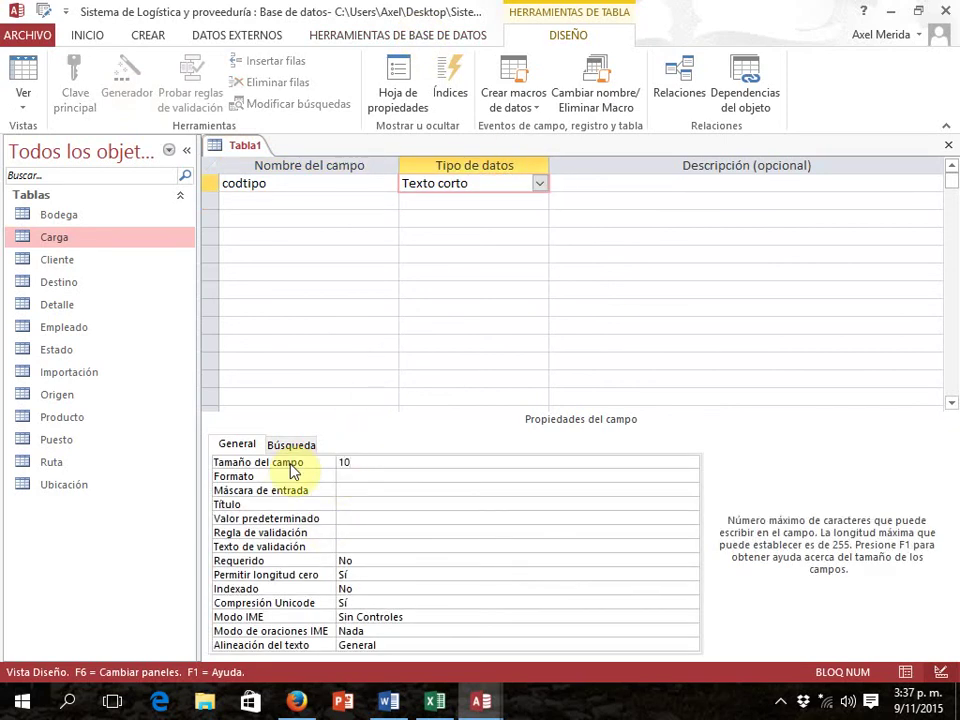
Add a short-text field descripción below codtipo, rechecking the TIPO DE PRODUCTO entity in the Excel diagram
left_click(293, 199)
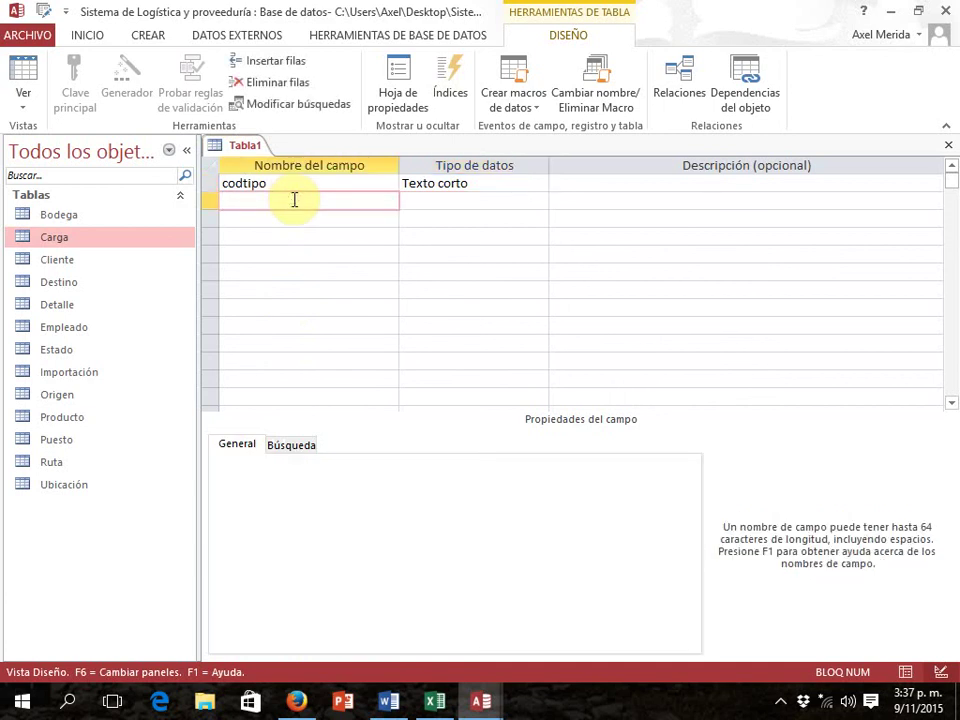
key("alt+Tab")
key("alt+Tab")
type("descrpc")
key("BackSpace")
key("BackSpace")
key("BackSpace")
key("BackSpace")
type("ripción")
key("Tab")
Rename the second field as descripcion without the accent and set its field size to 50
key("shift+Tab")
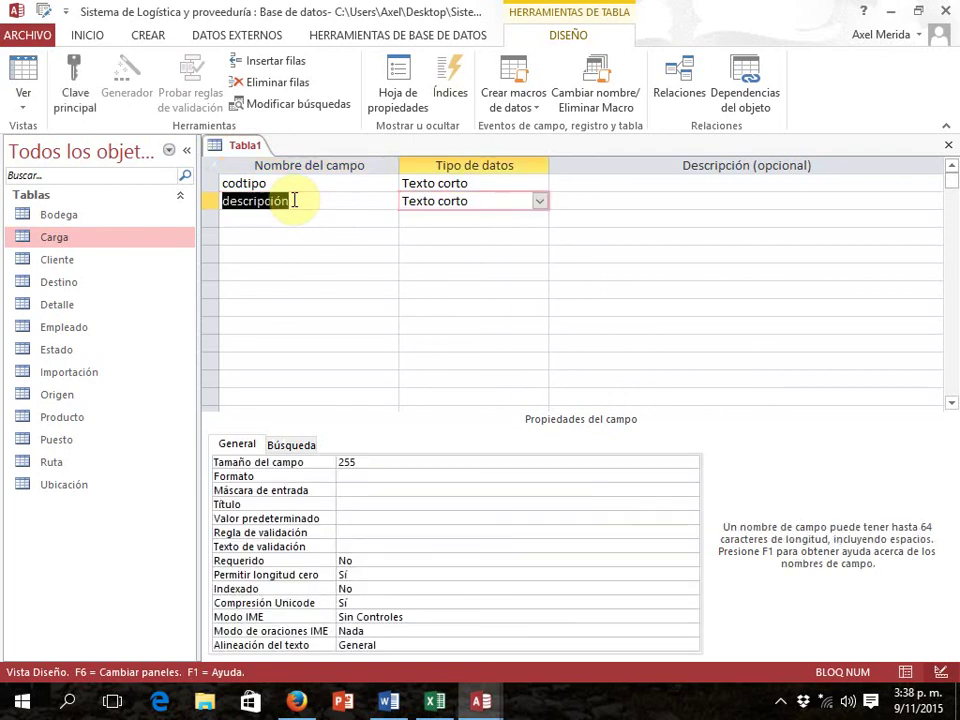
type("descrip")
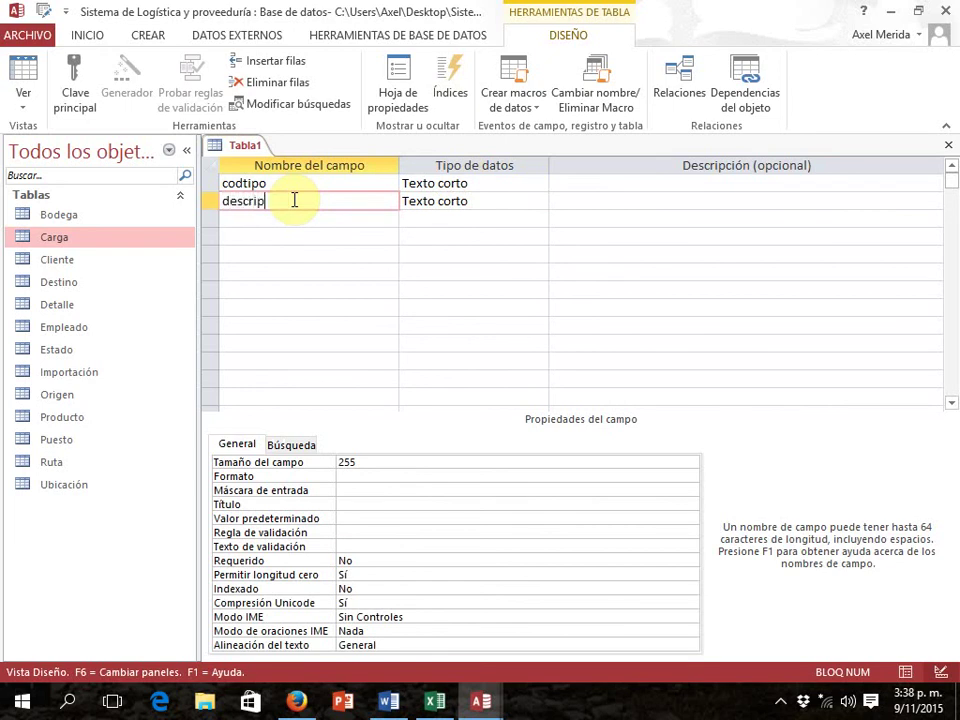
type("cion")
key("Tab")
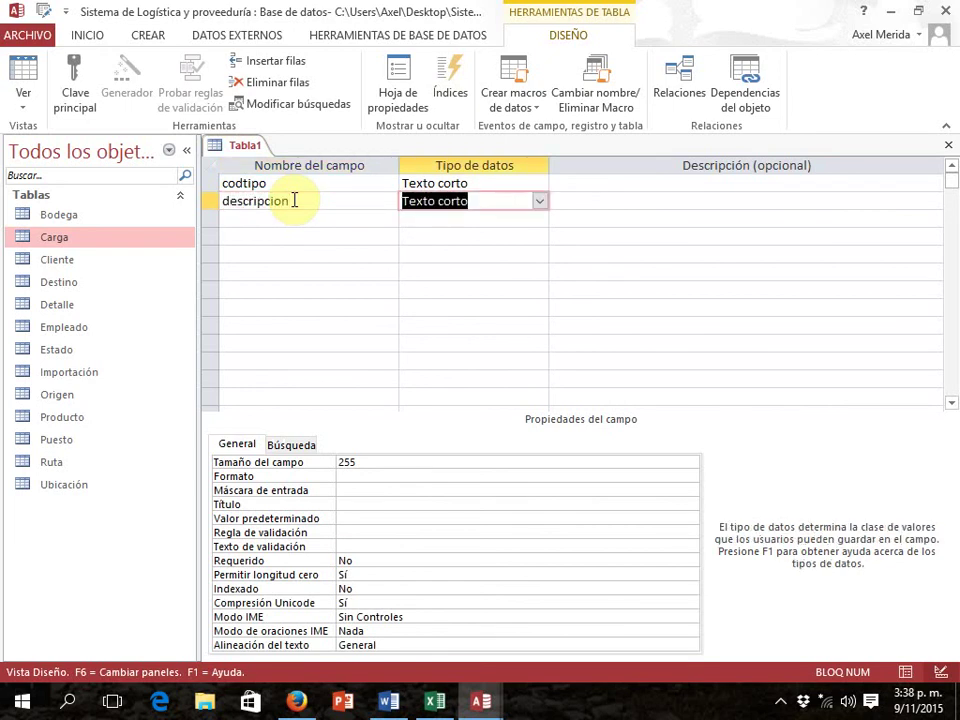
left_click_drag(360, 462, 307, 462)
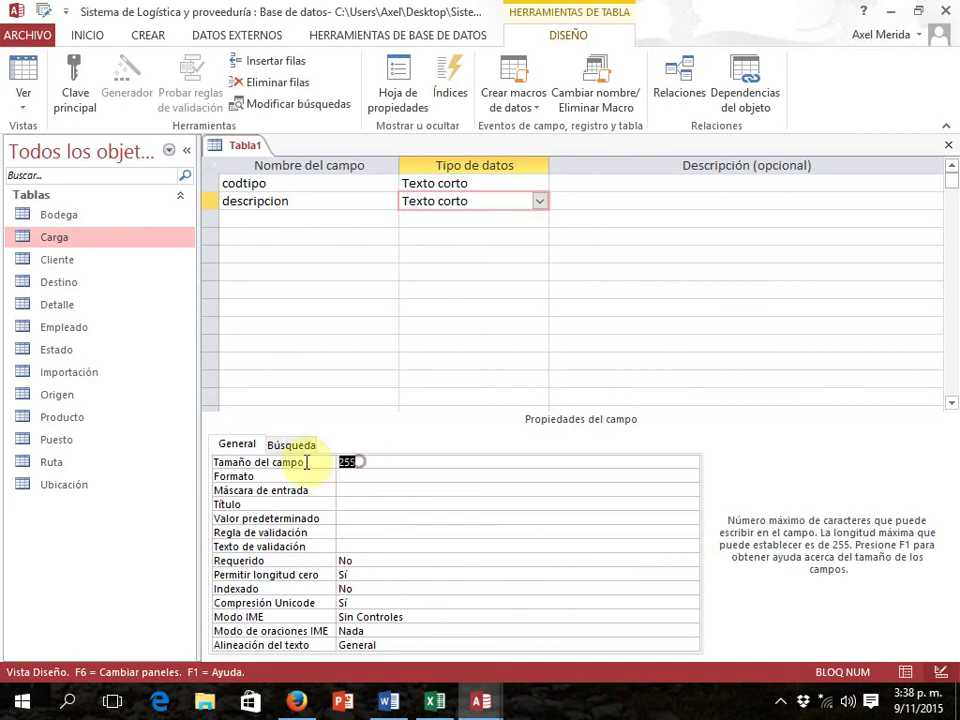
type("50")
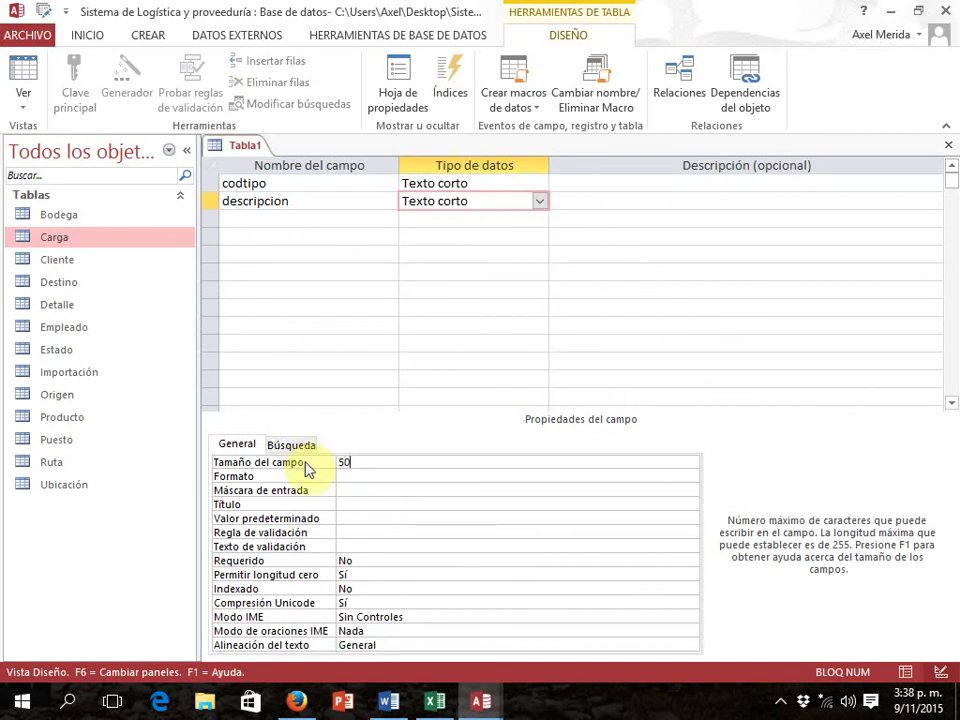
Make codtipo the primary key, then close the table design and save it as Tipo de Producto
left_click(208, 184)
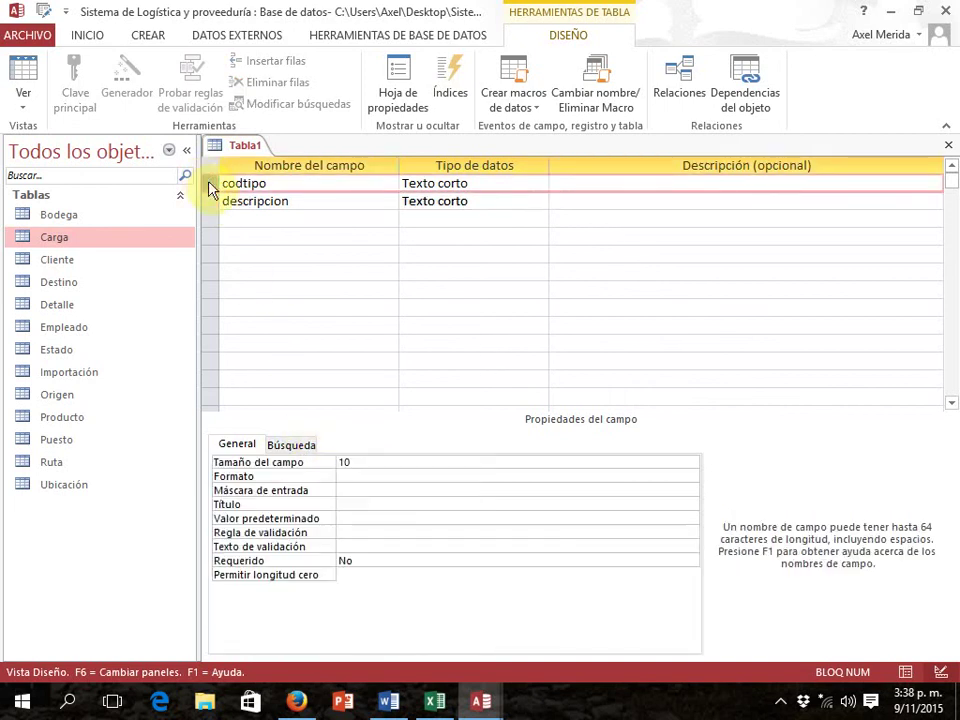
left_click(77, 100)
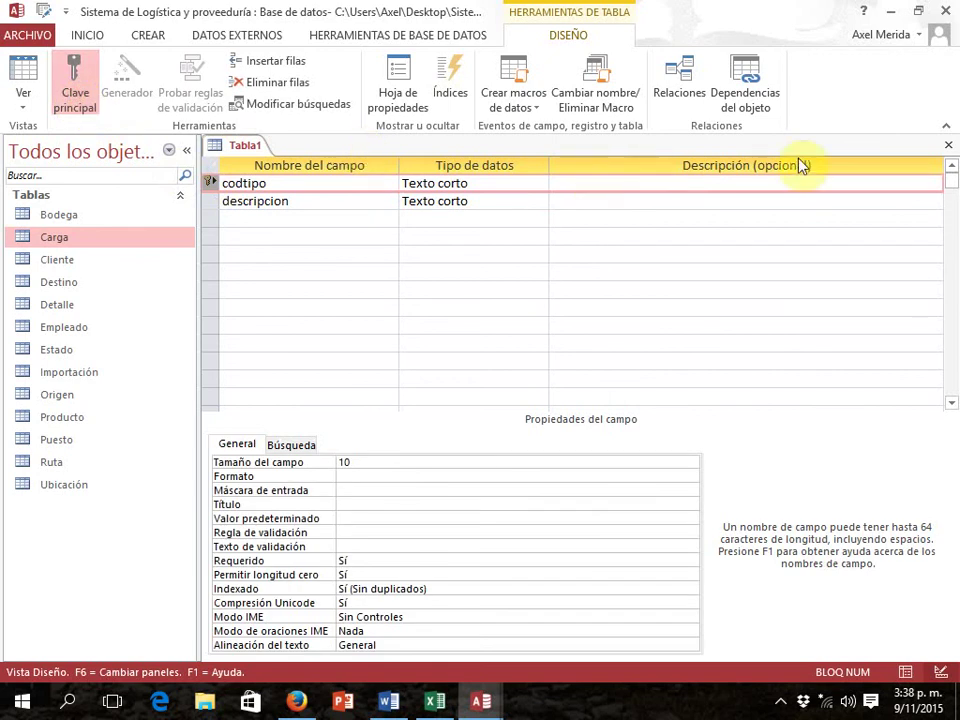
left_click(948, 145)
left_click(393, 405)
type("Ti")
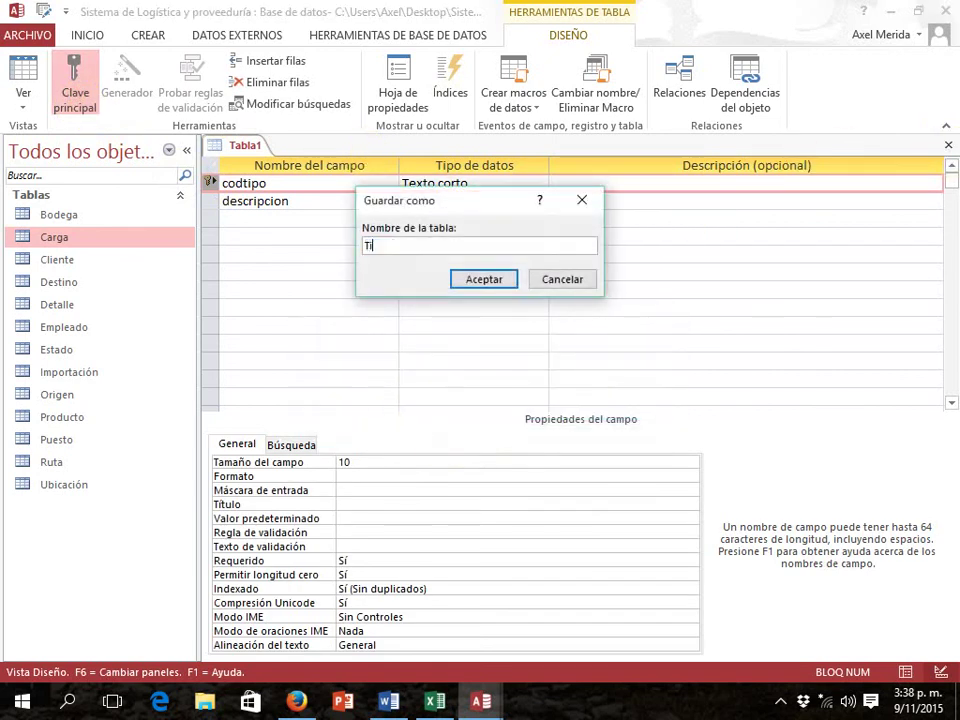
type("po de Producto")
left_click(468, 279)
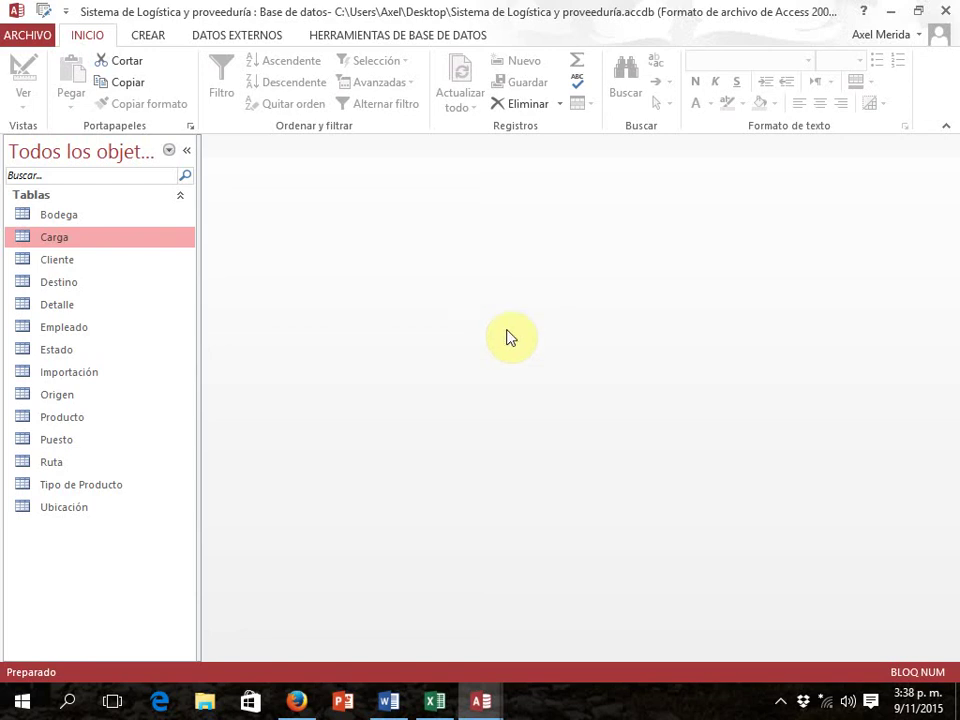
left_click(780, 702)
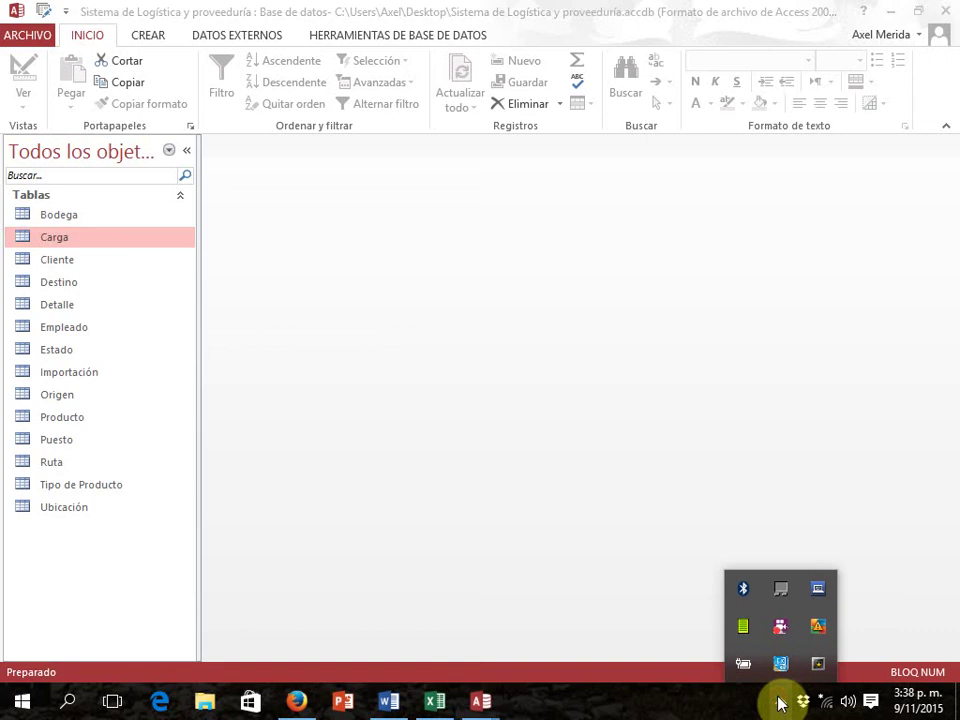
right_click(784, 632)
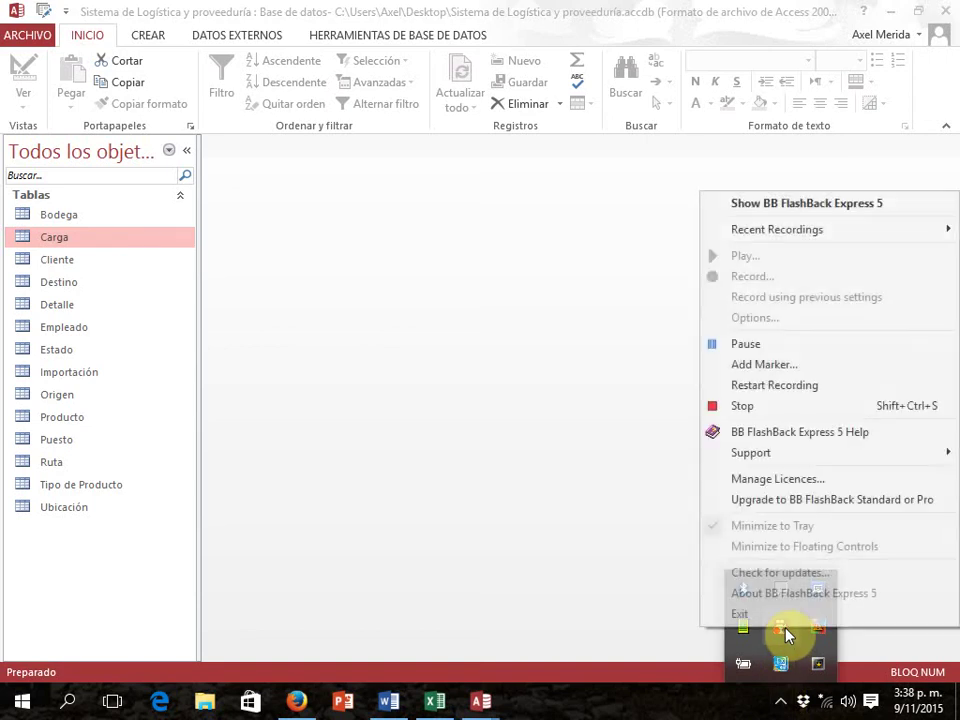